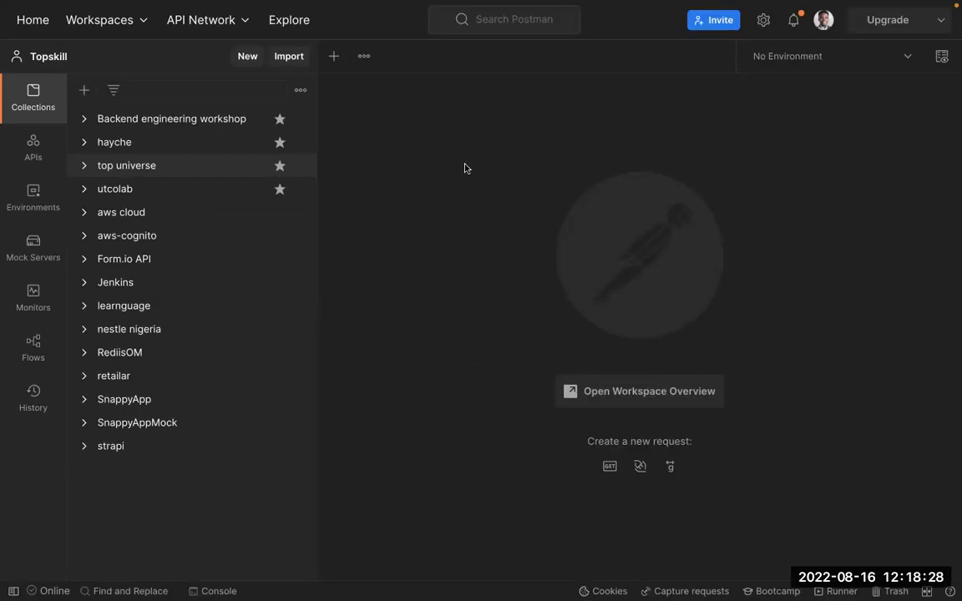
Step: Go to Postman's Home page listing recent workspaces such as Topskill, Amazon SPAPI and Paystack
key("ctrl+Up")
key("ctrl+Up")
left_click(46, 37)
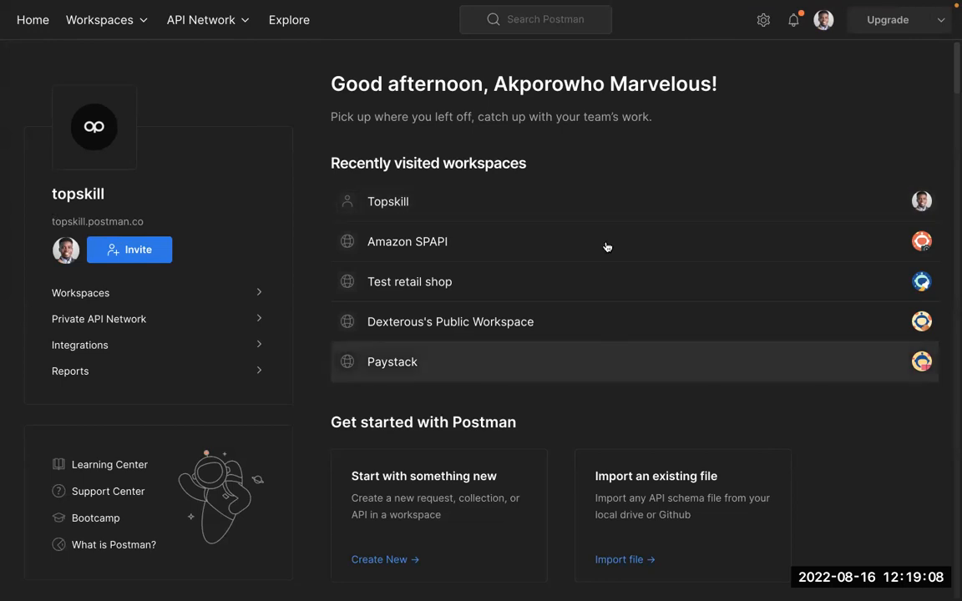
scroll(574, 269, "down", 1)
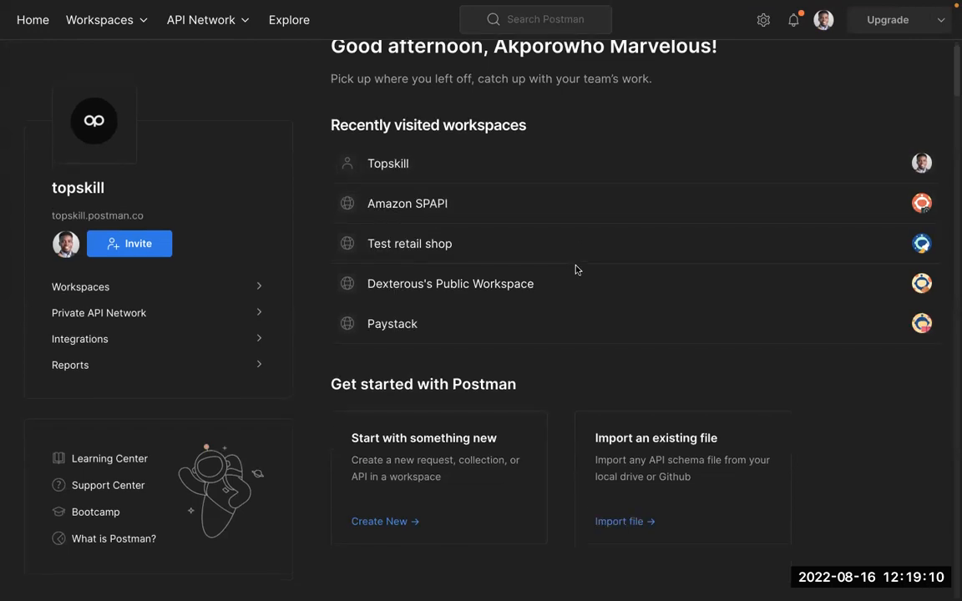
scroll(574, 269, "up", 1)
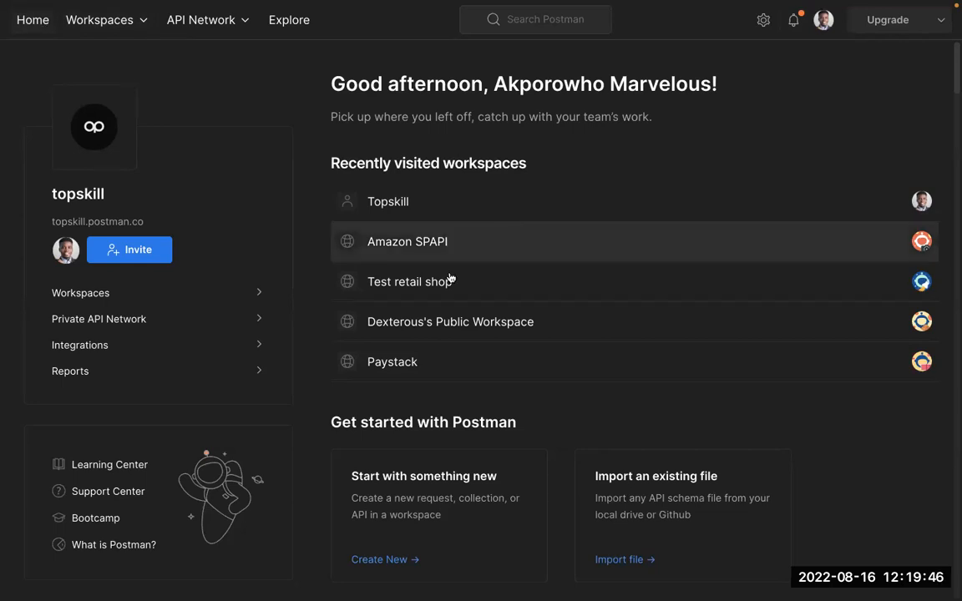
scroll(449, 277, "down", 1)
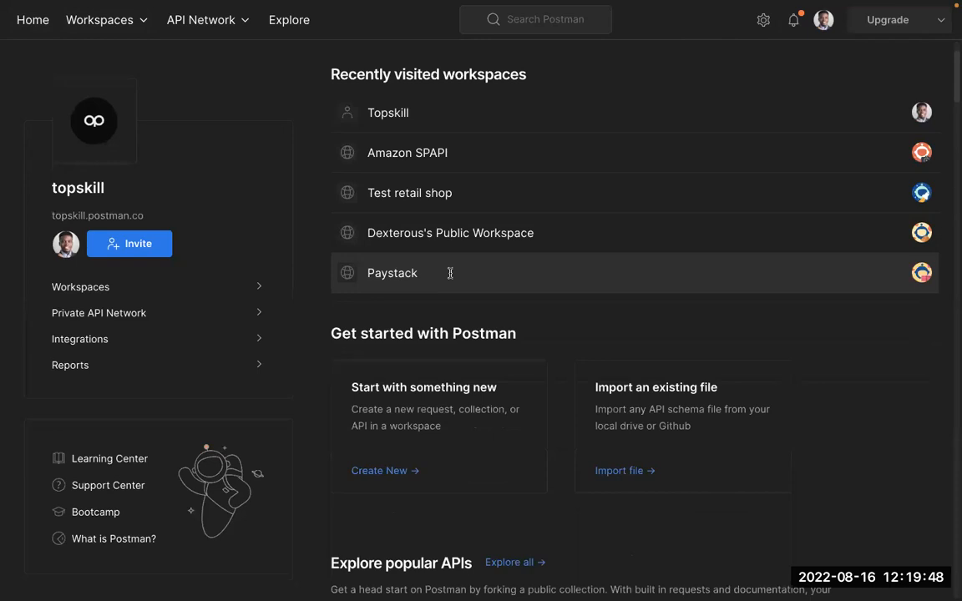
scroll(450, 273, "down", 4)
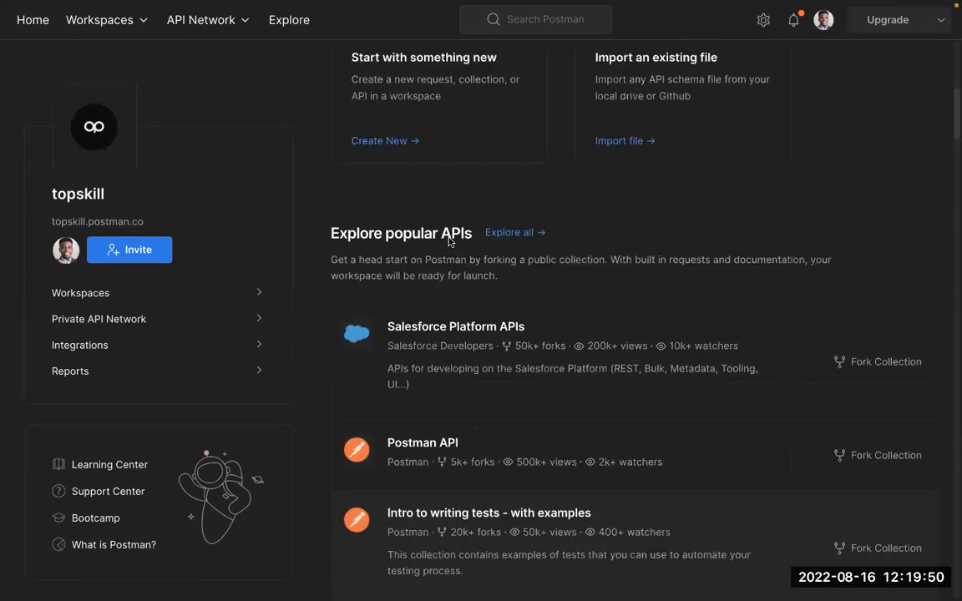
scroll(451, 238, "down", 1)
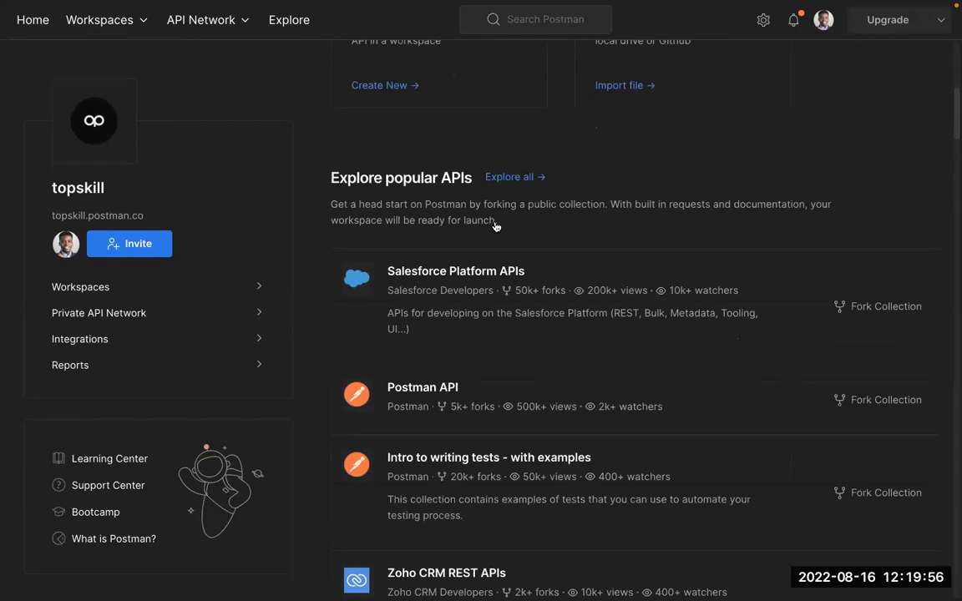
scroll(860, 219, "down", 1)
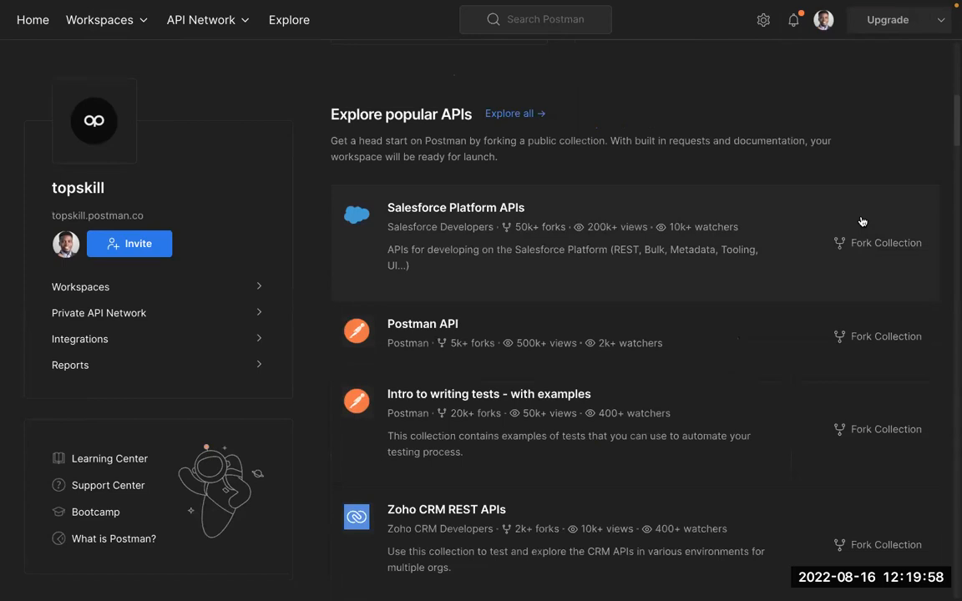
scroll(843, 221, "down", 1)
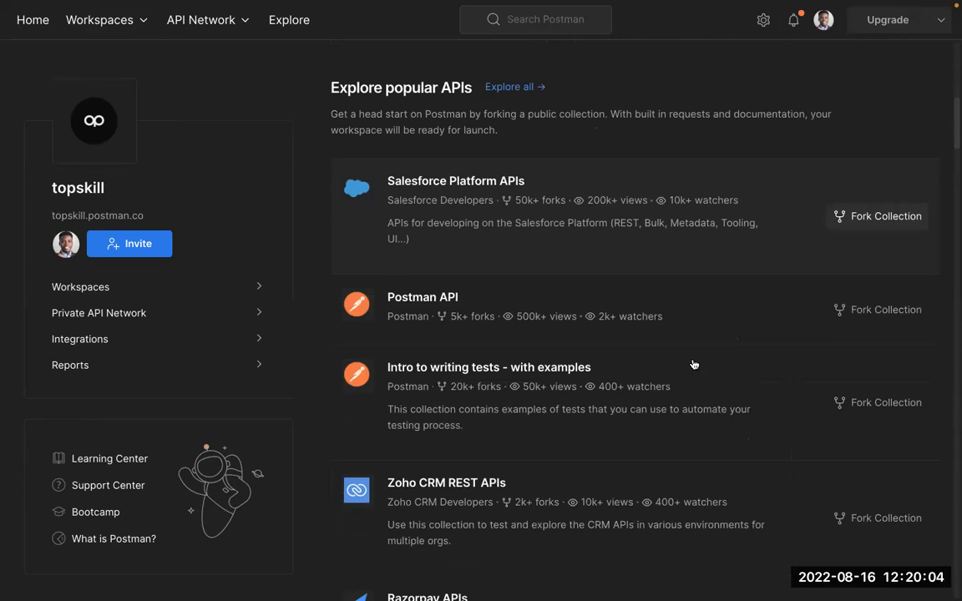
scroll(487, 328, "down", 3)
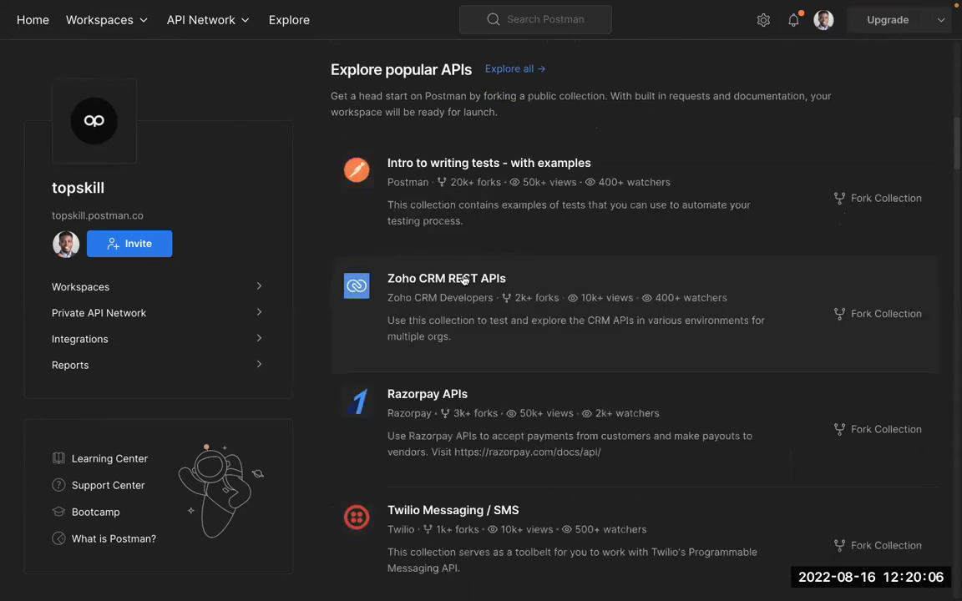
scroll(450, 400, "down", 1)
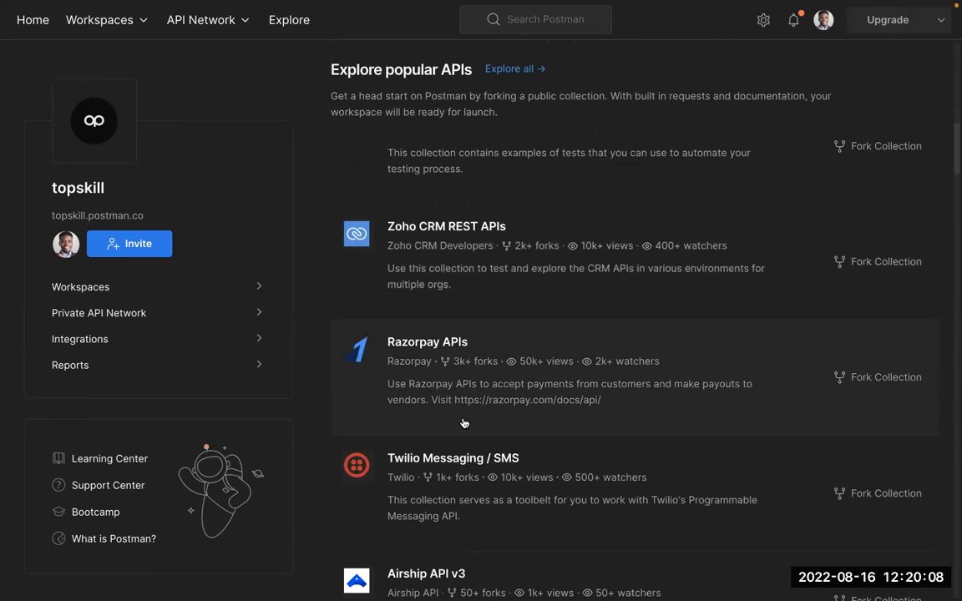
scroll(465, 423, "down", 2)
scroll(465, 423, "down", 3)
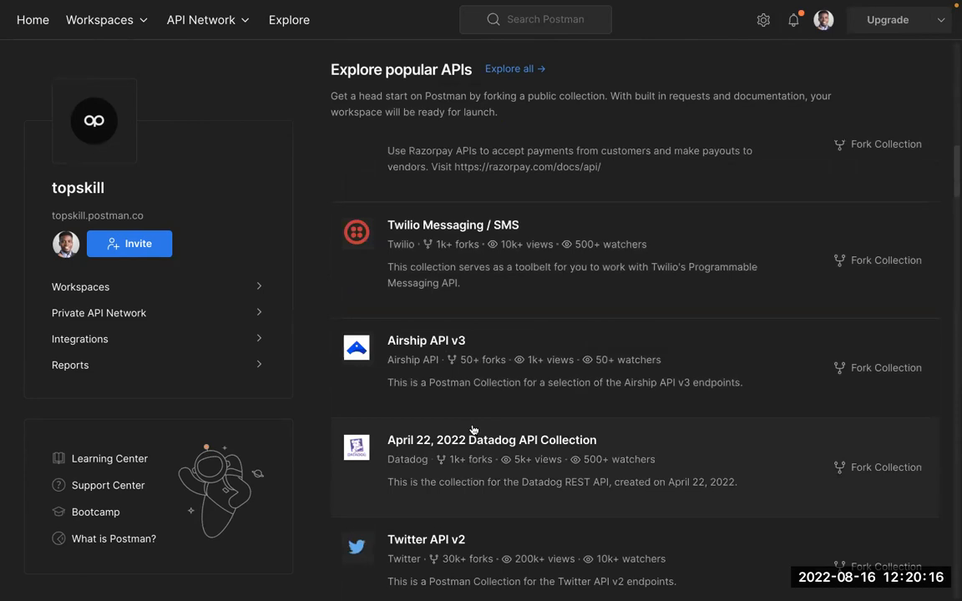
scroll(473, 429, "down", 3)
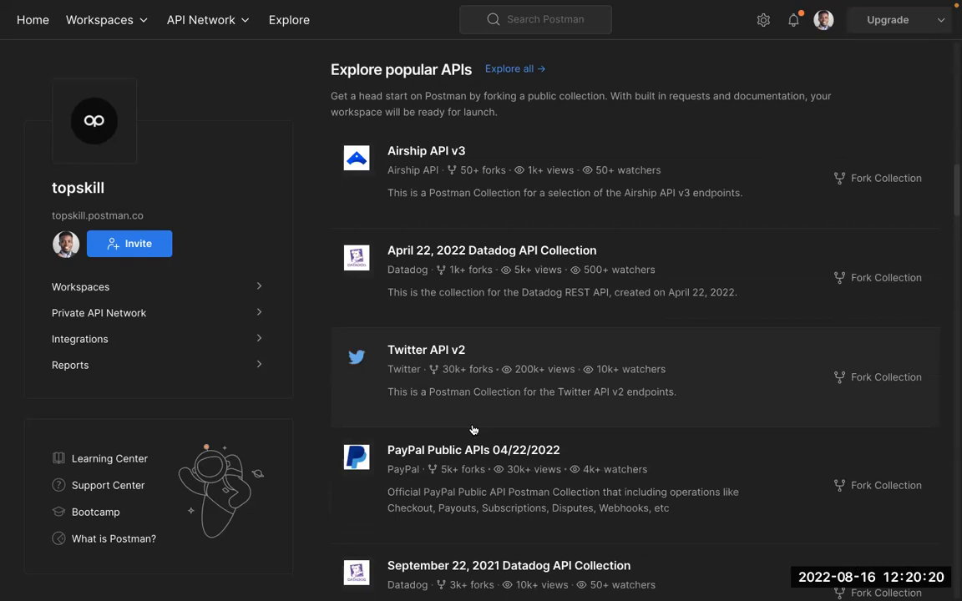
scroll(455, 466, "down", 1)
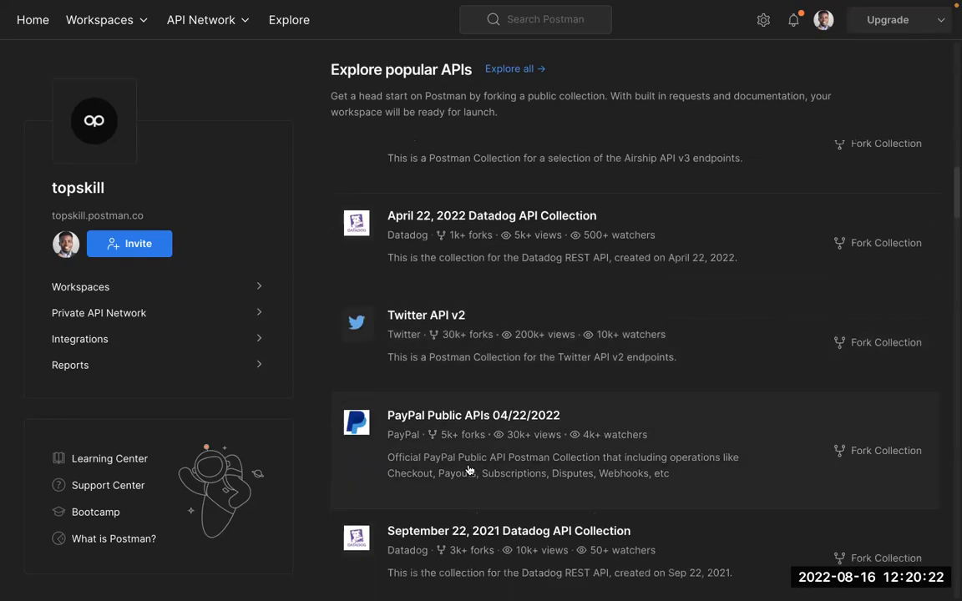
scroll(468, 470, "down", 5)
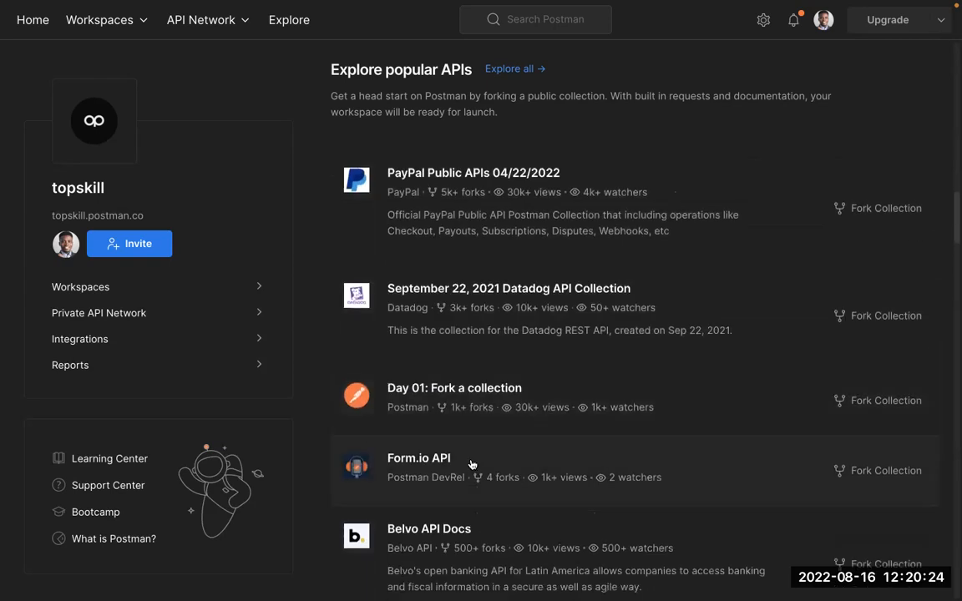
scroll(433, 511, "down", 6)
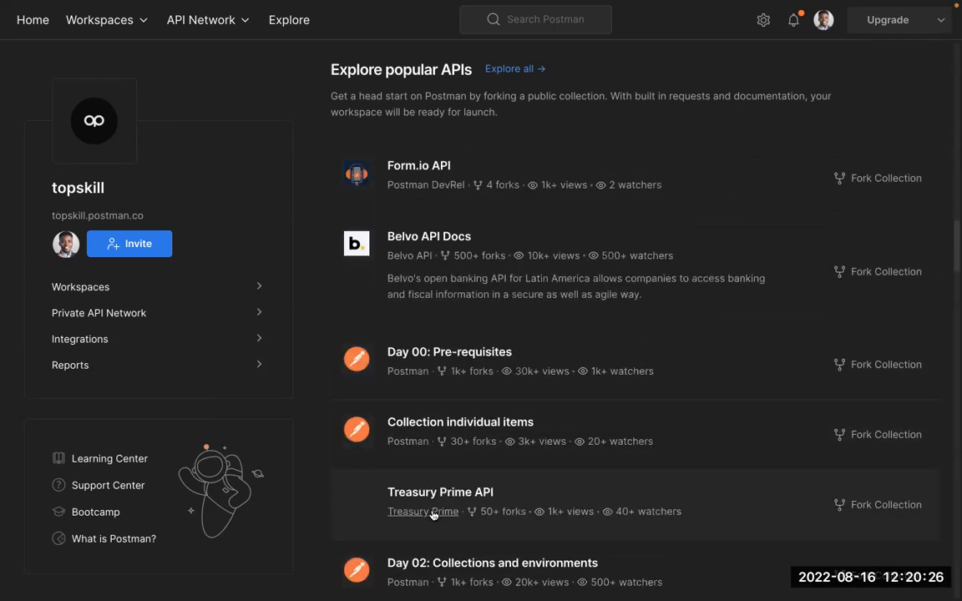
scroll(433, 514, "up", 15)
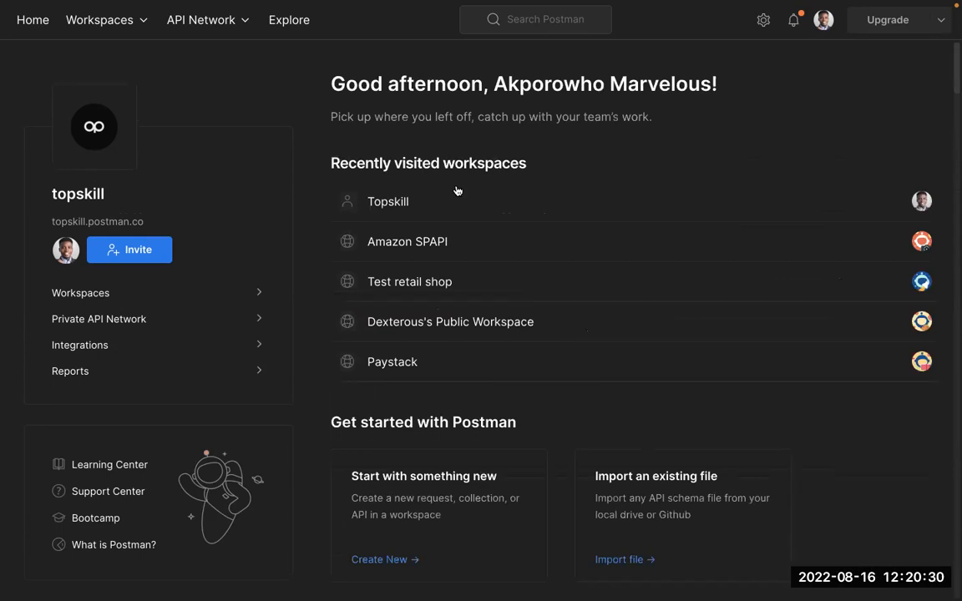
Step: Check the Workspaces list, then bring up the Private, Public and Partner API Network choices
left_click(123, 30)
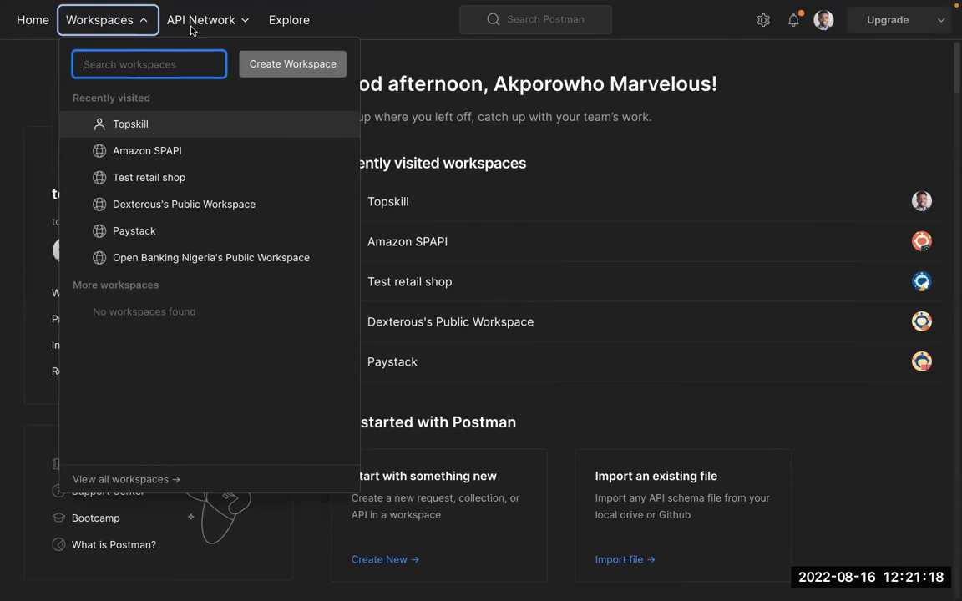
left_click(219, 26)
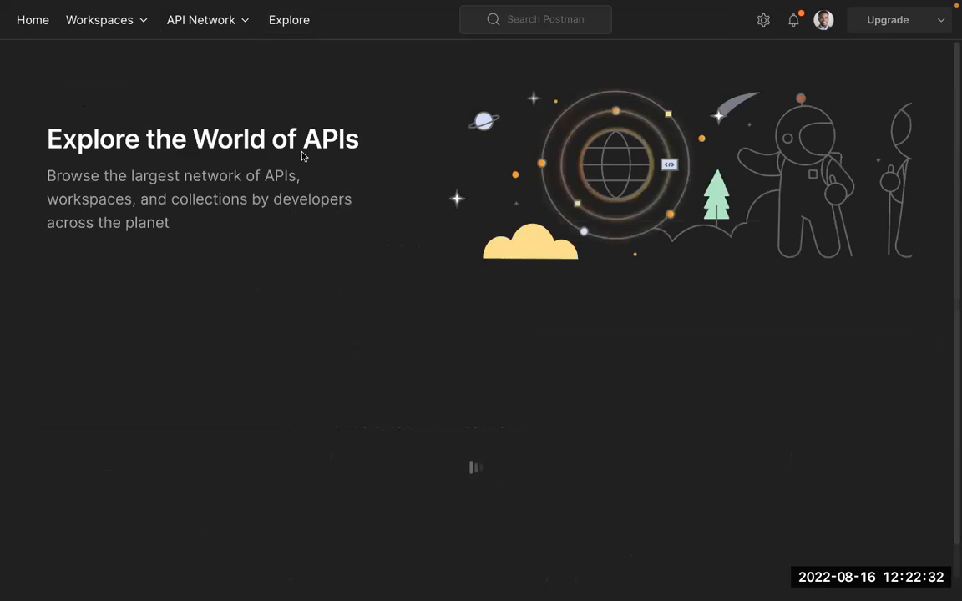
Step: Scroll through the Explore page's public APIs, workspaces and collections by category
scroll(308, 237, "down", 1)
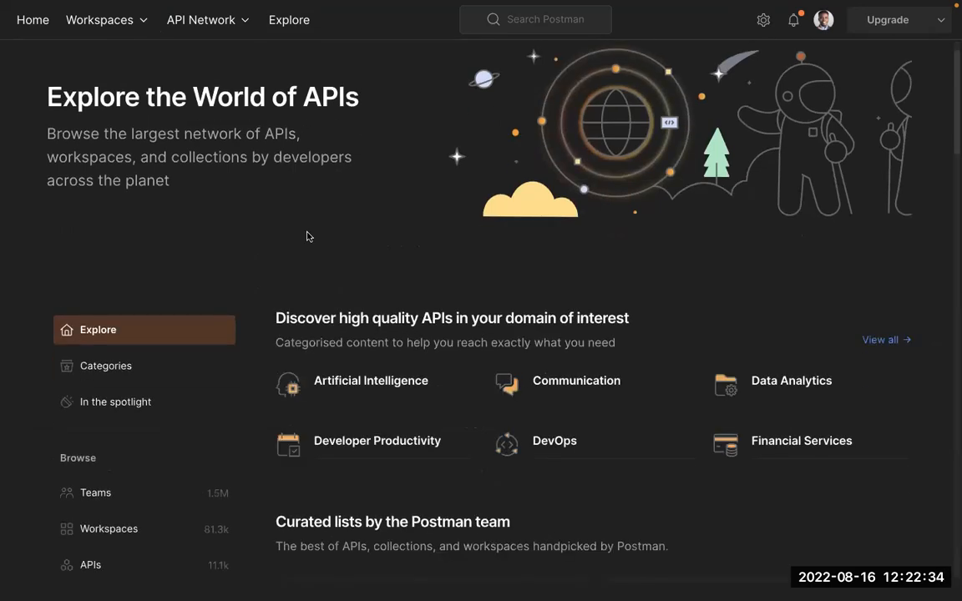
scroll(307, 233, "down", 4)
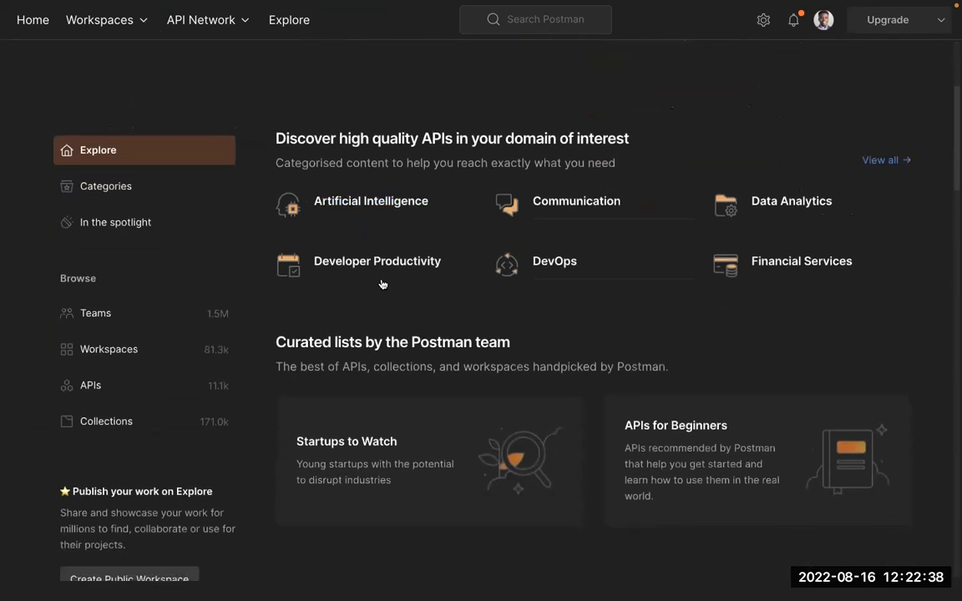
scroll(382, 284, "down", 7)
scroll(382, 284, "down", 1)
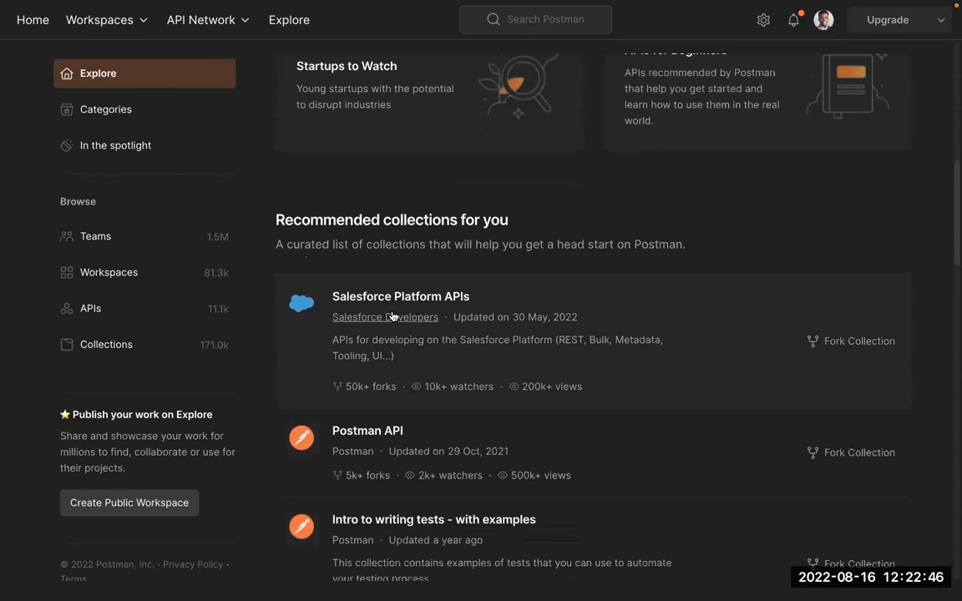
scroll(393, 315, "down", 4)
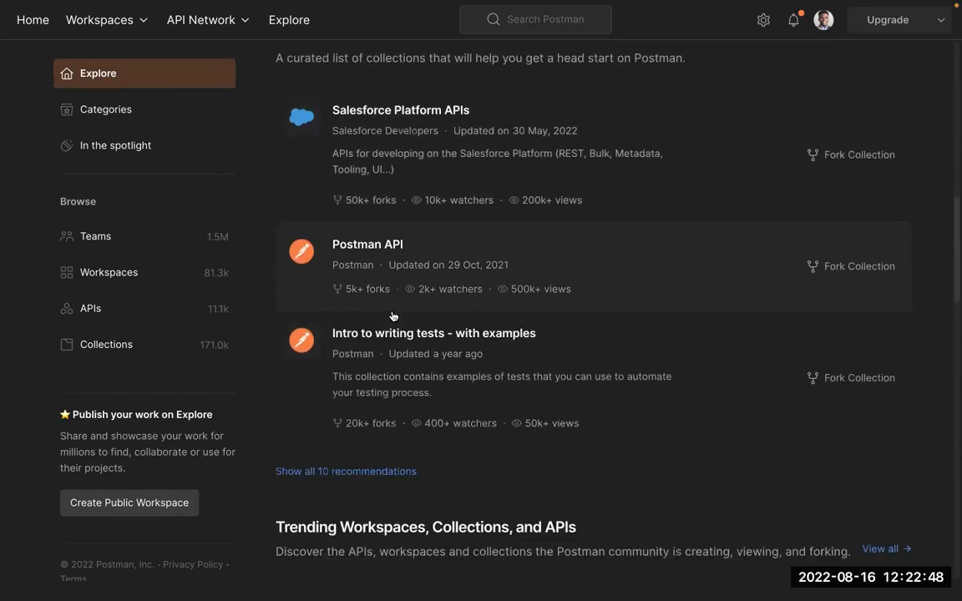
scroll(392, 316, "down", 4)
scroll(392, 315, "up", 12)
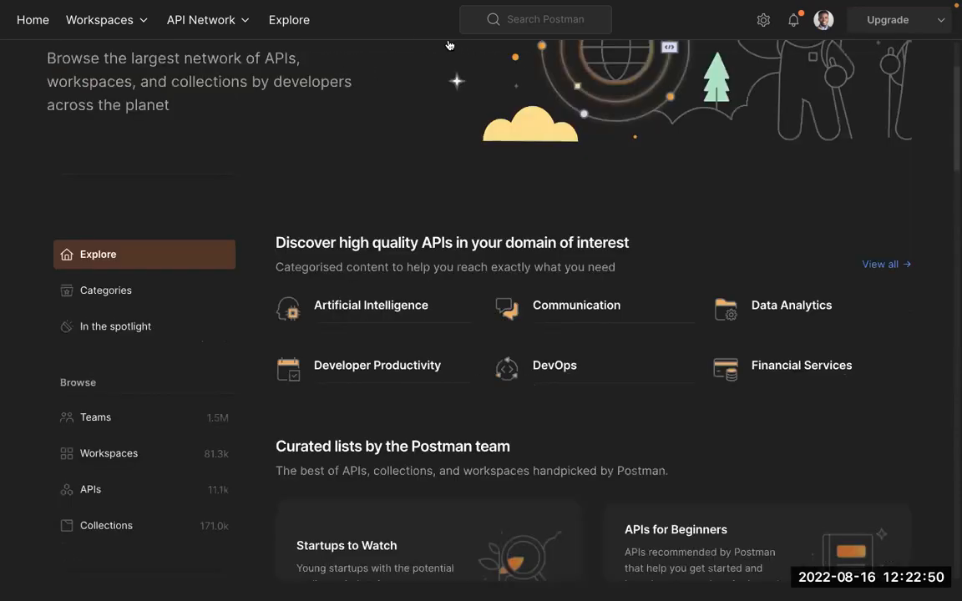
scroll(521, 26, "up", 2)
Step: Glance at recent searches, then open Settings and preview the light and dark theme choices
left_click(520, 20)
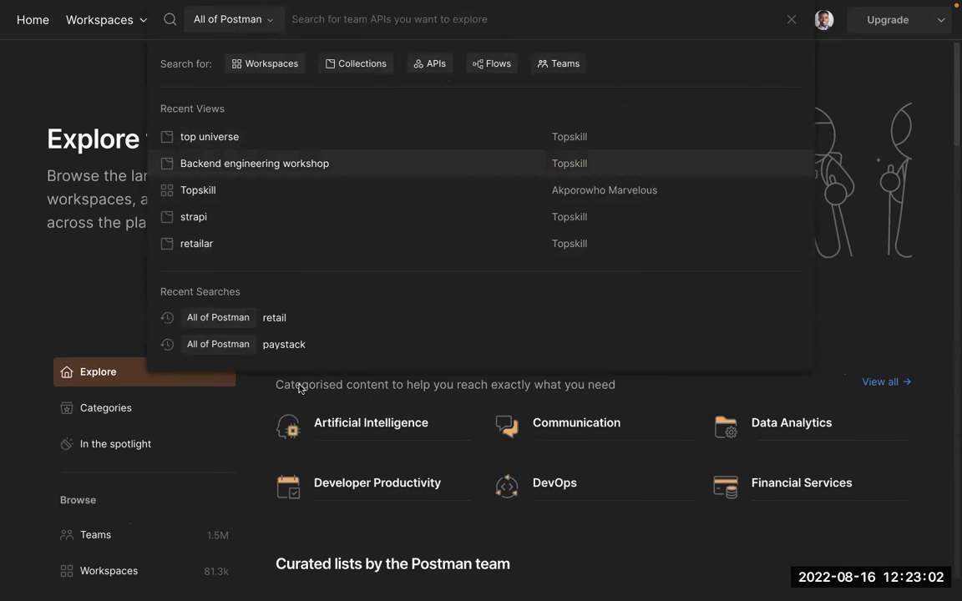
left_click(789, 21)
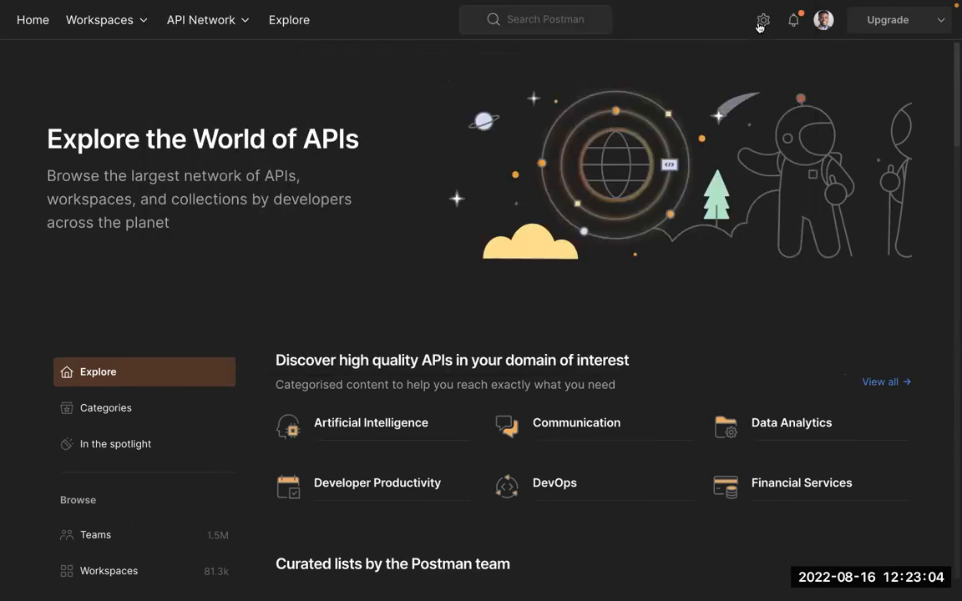
left_click(761, 23)
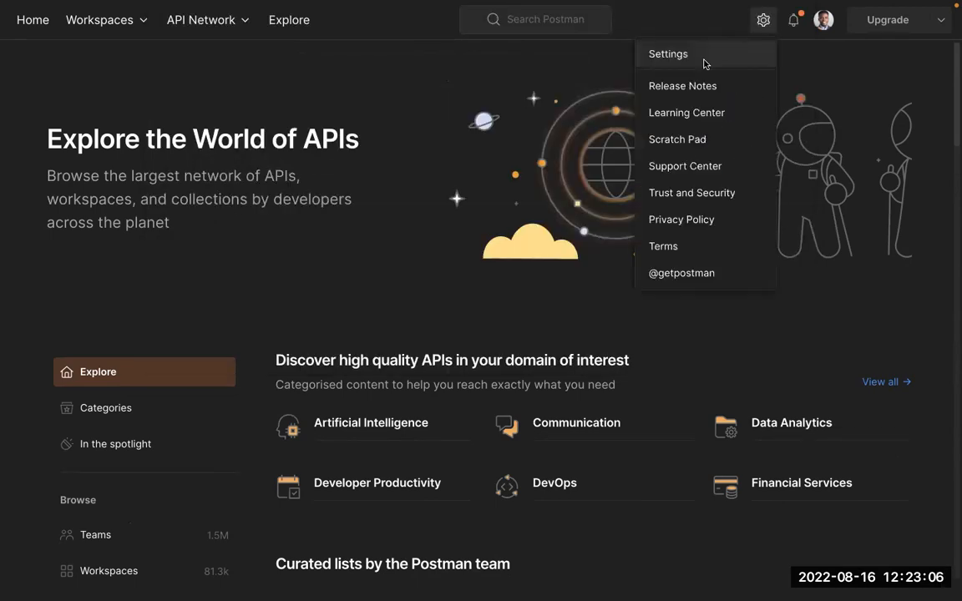
left_click(704, 60)
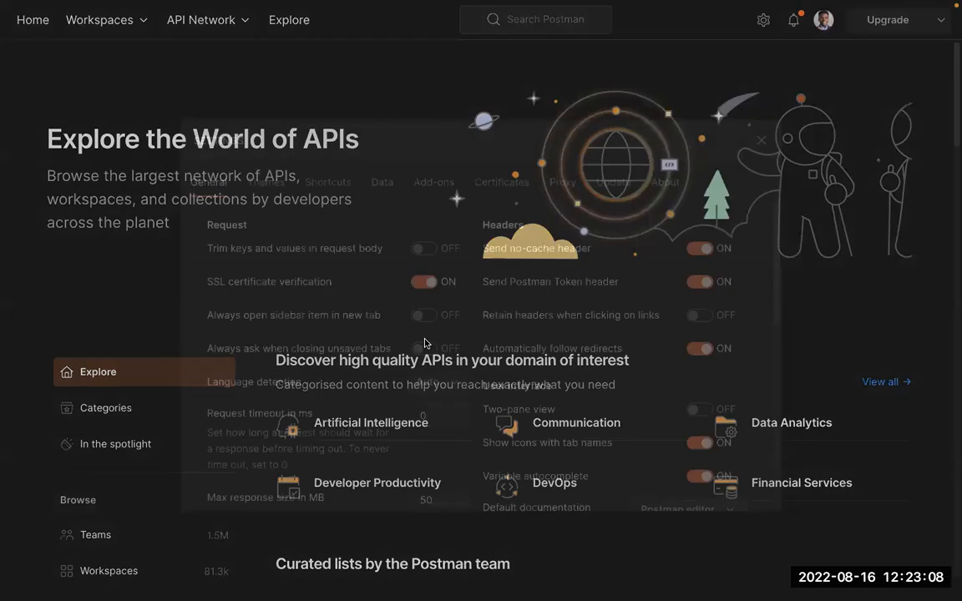
scroll(424, 343, "down", 1)
scroll(322, 361, "down", 6)
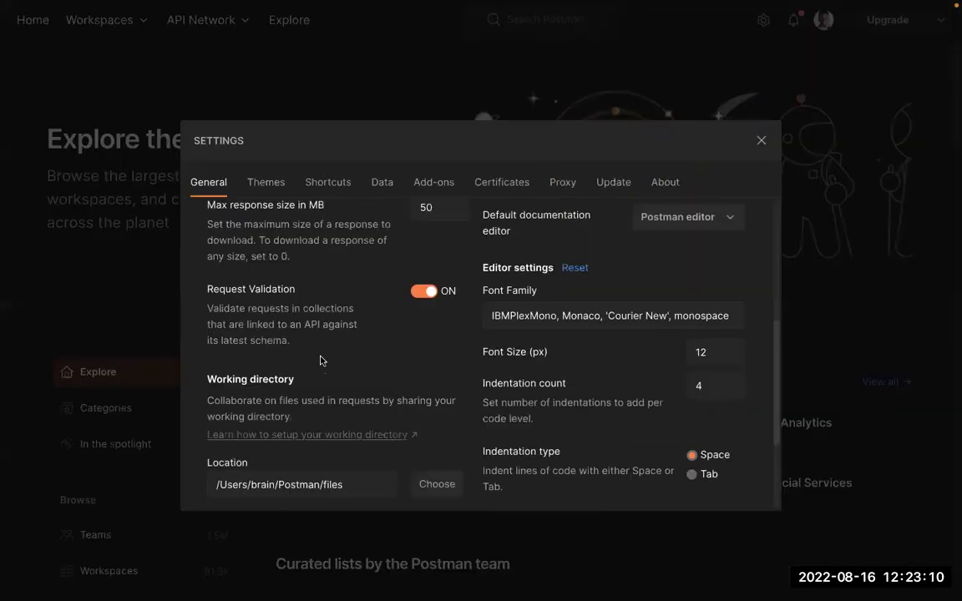
scroll(323, 361, "up", 5)
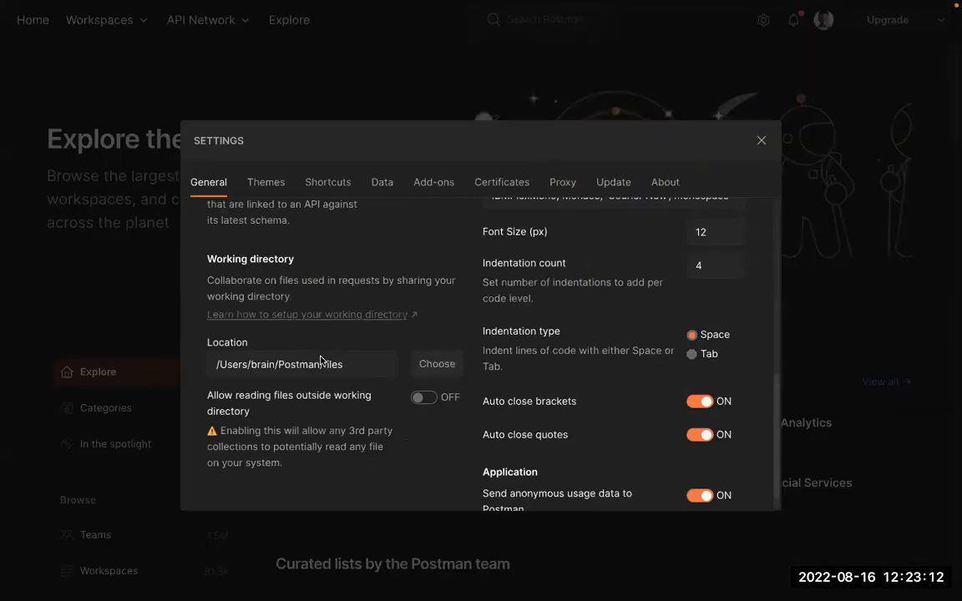
left_click(265, 182)
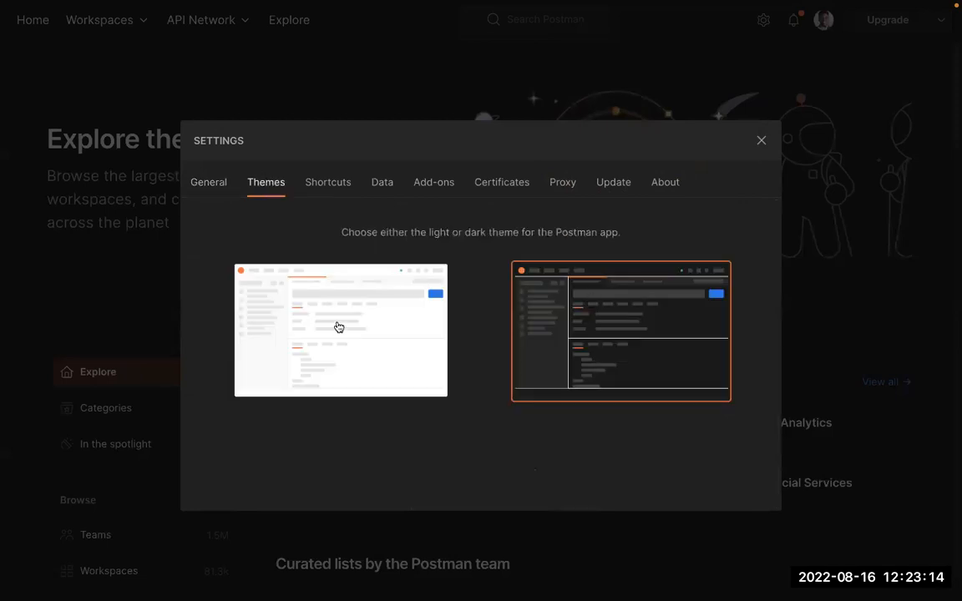
left_click(207, 185)
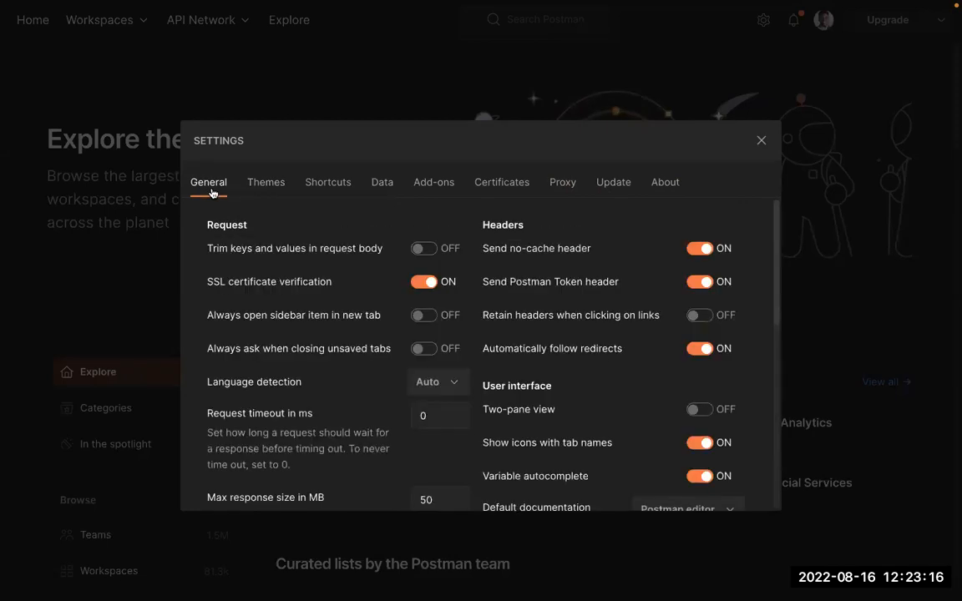
Step: Scroll through the General preferences in Settings
scroll(314, 277, "down", 1)
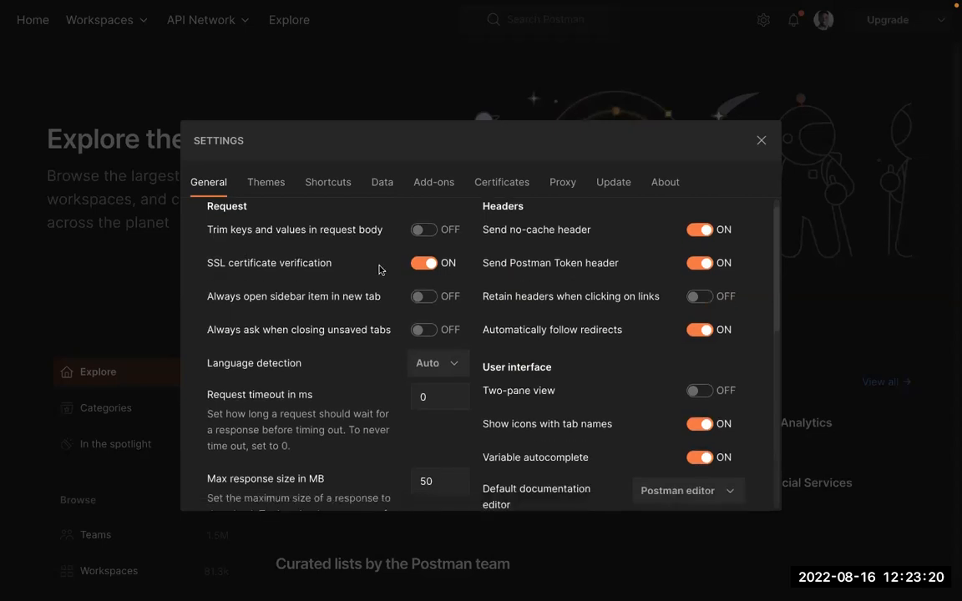
scroll(490, 257, "down", 5)
scroll(490, 257, "down", 6)
scroll(491, 256, "down", 3)
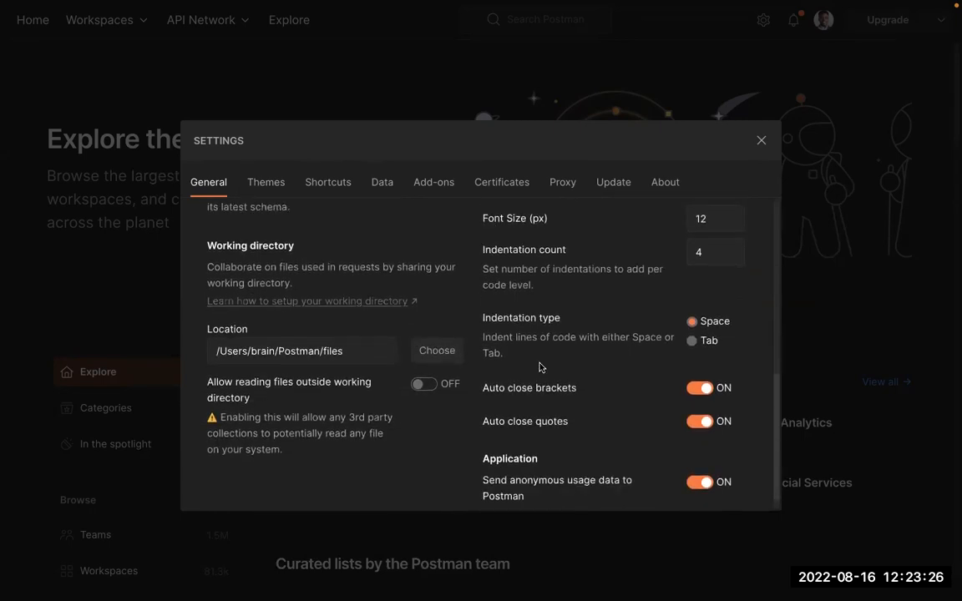
scroll(551, 361, "down", 1)
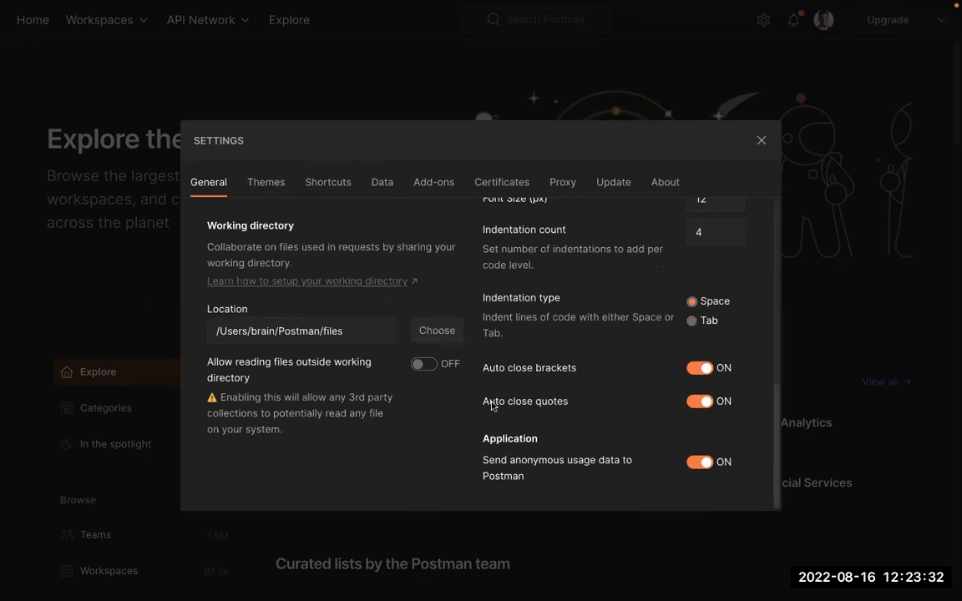
scroll(495, 393, "up", 10)
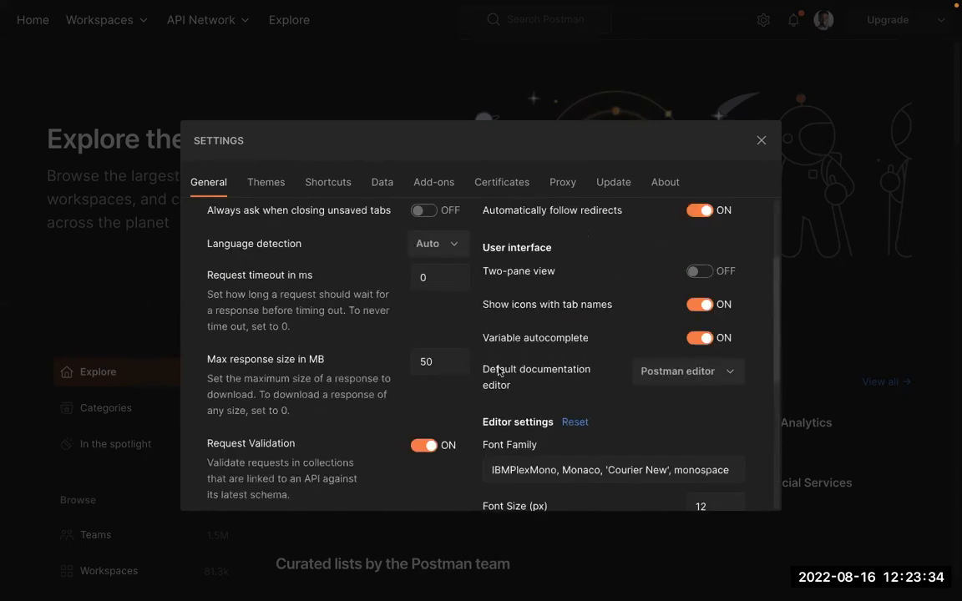
scroll(499, 371, "up", 2)
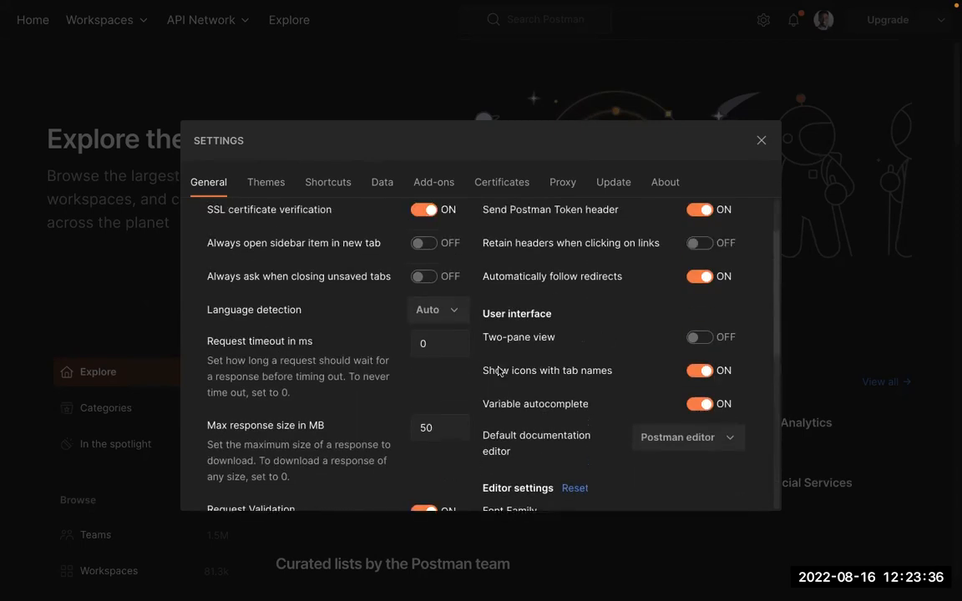
scroll(499, 371, "up", 2)
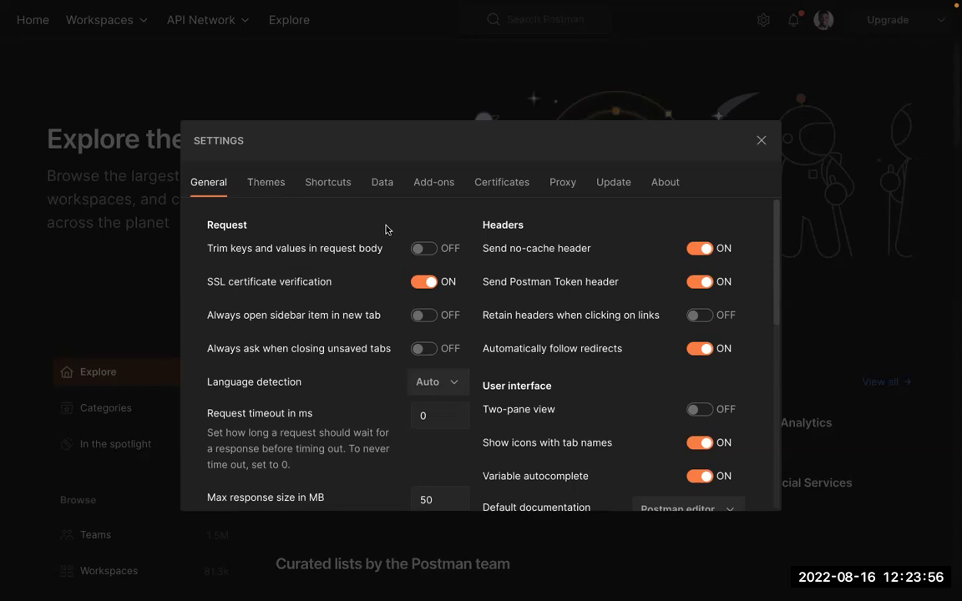
Step: Review the keyboard shortcuts, toggling shortcuts off and back on, then show the Data section
left_click(310, 182)
scroll(300, 317, "down", 2)
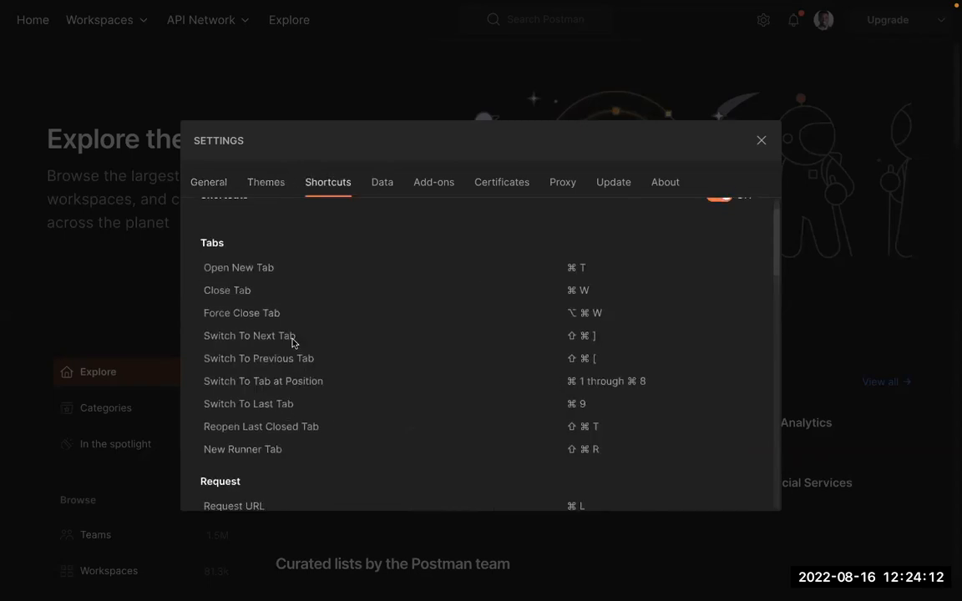
scroll(333, 377, "down", 5)
scroll(332, 376, "down", 2)
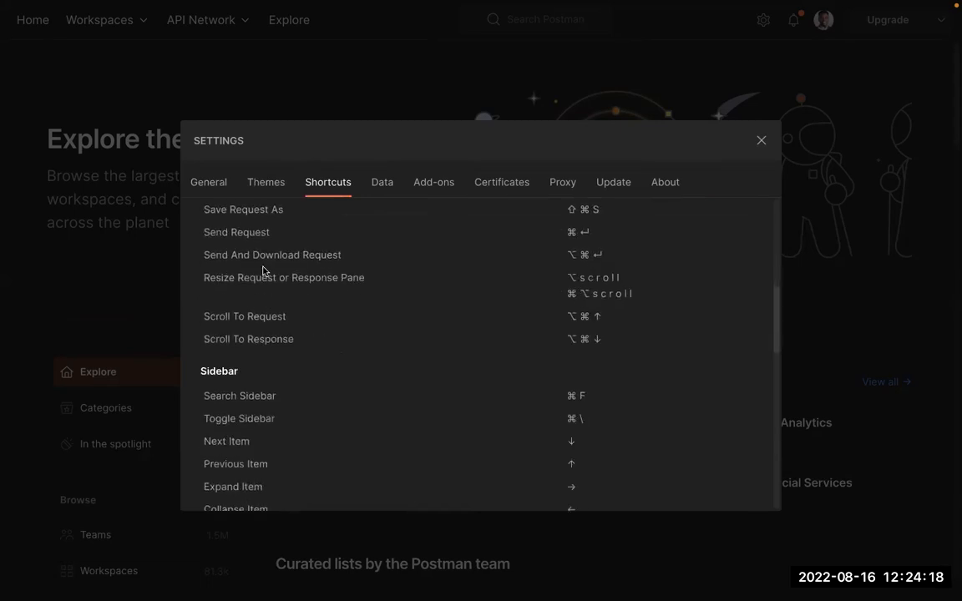
scroll(303, 421, "down", 7)
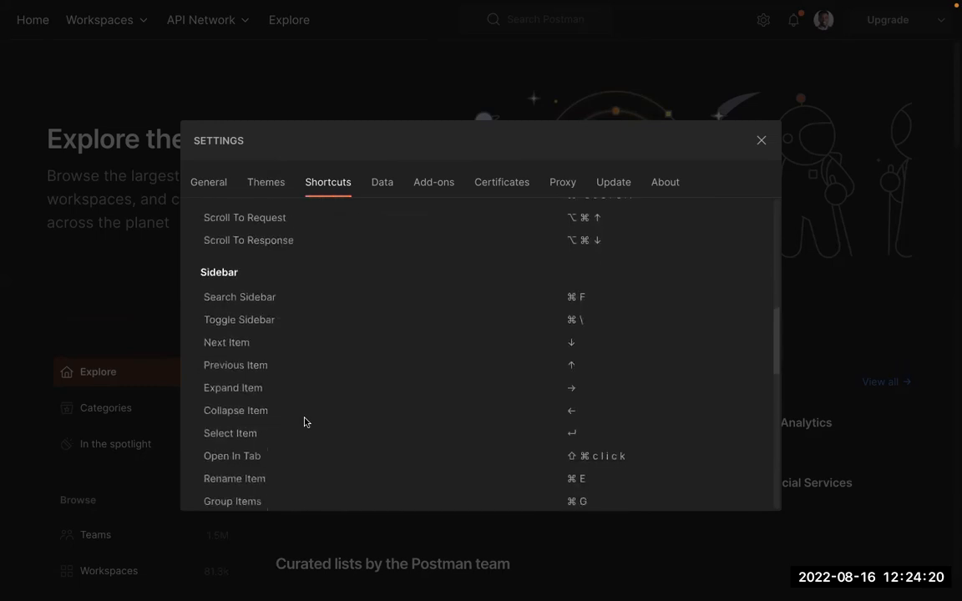
scroll(306, 422, "down", 2)
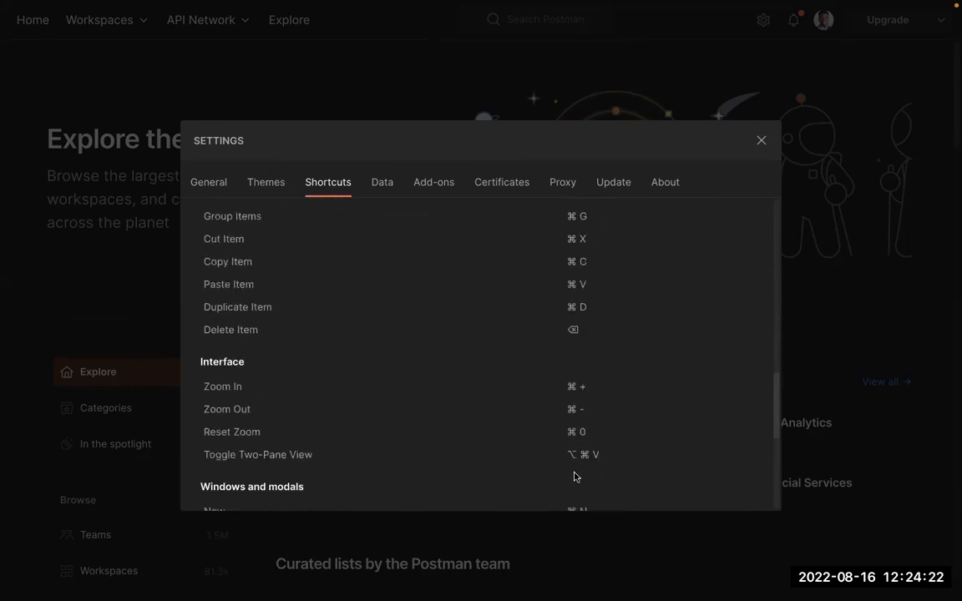
scroll(574, 476, "down", 7)
scroll(578, 322, "up", 20)
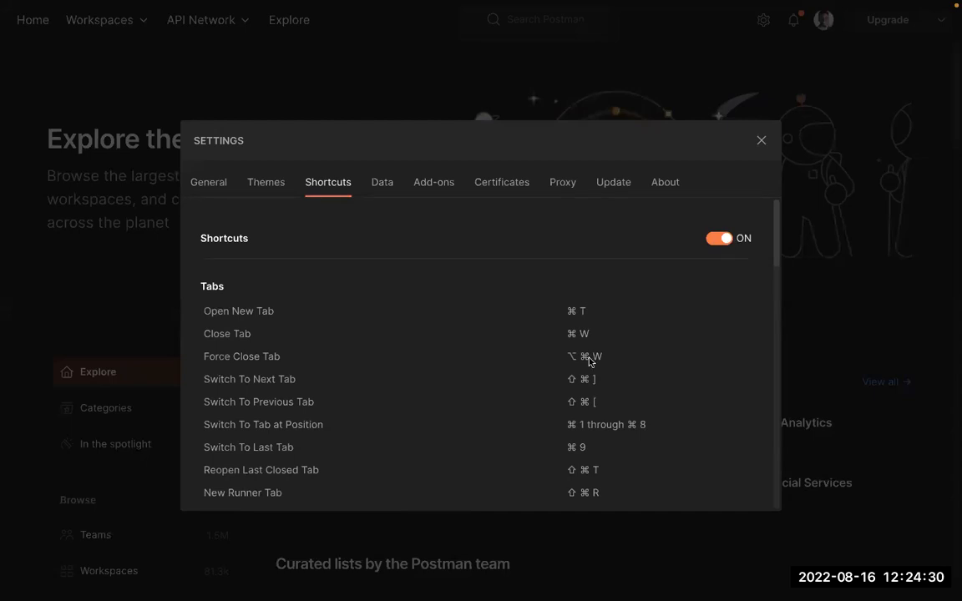
scroll(589, 361, "down", 2)
scroll(589, 361, "down", 3)
scroll(584, 359, "up", 4)
left_click(719, 239)
left_click(722, 239)
scroll(664, 368, "down", 20)
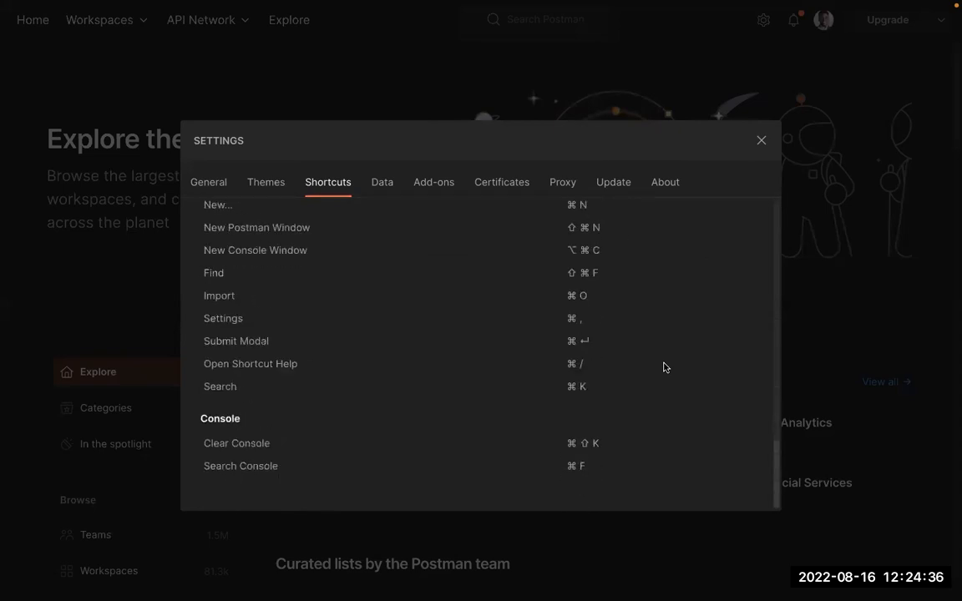
scroll(664, 367, "up", 8)
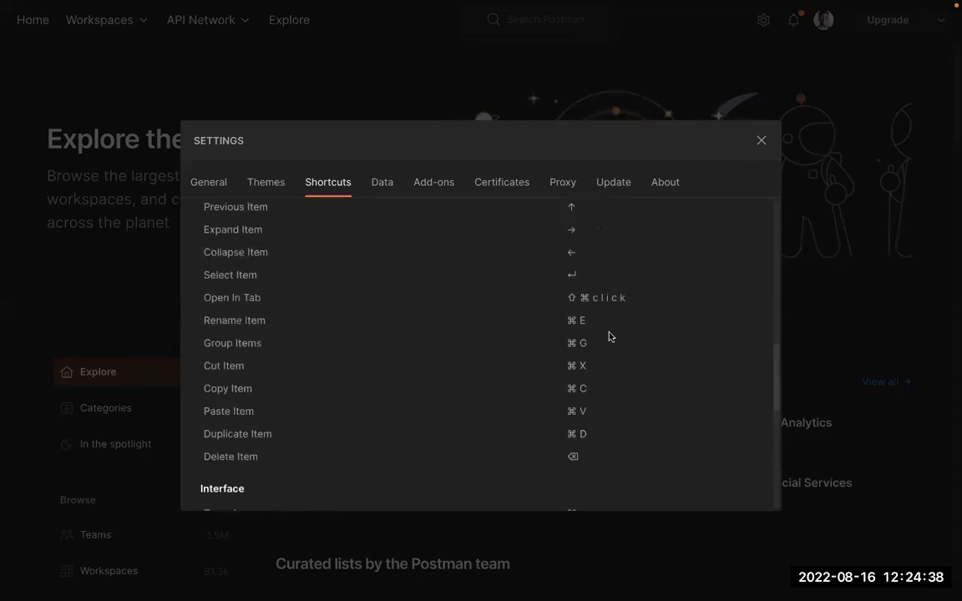
scroll(609, 336, "up", 10)
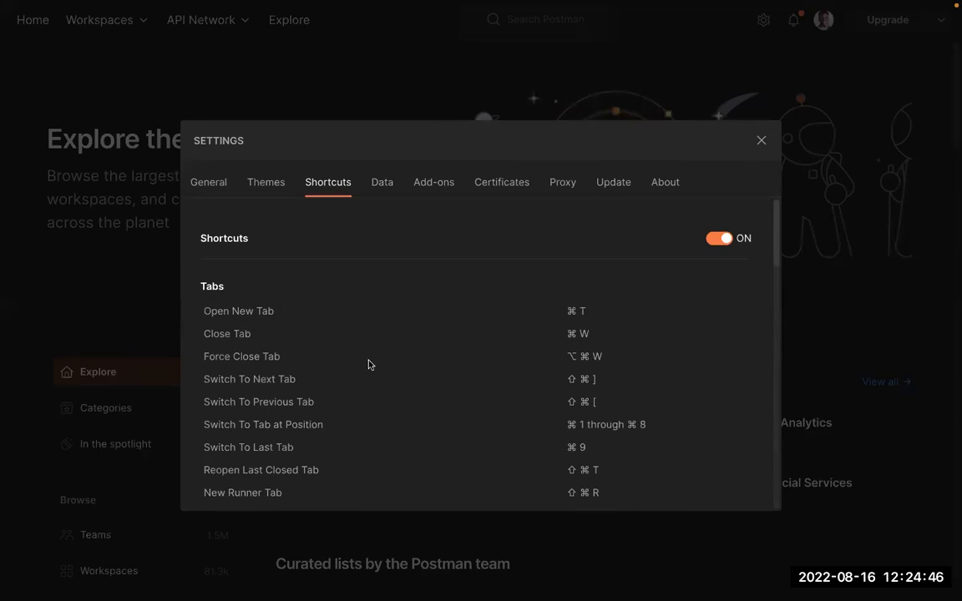
left_click(383, 187)
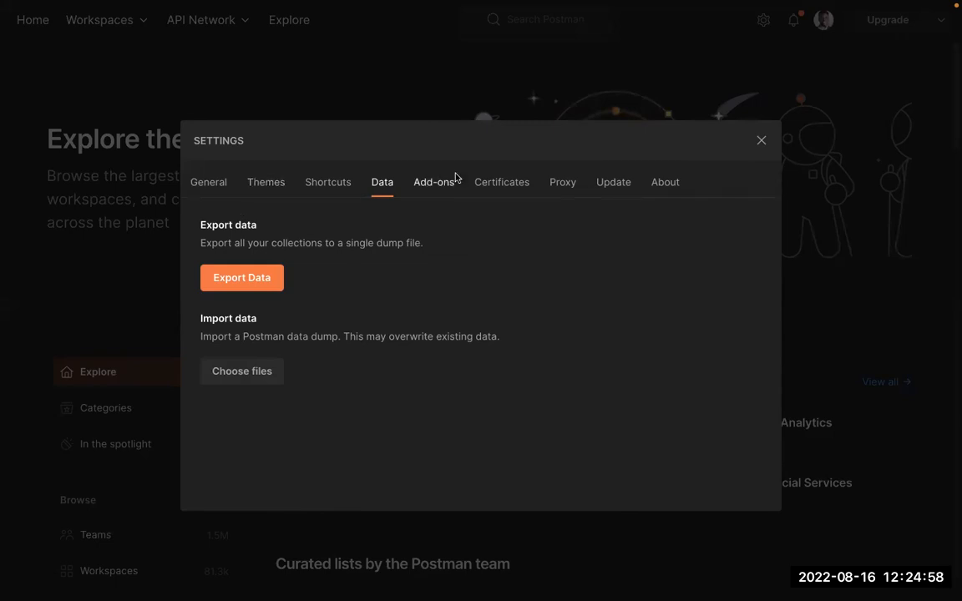
Step: Try exporting all collections to a single dump file from the Data settings
left_click(250, 280)
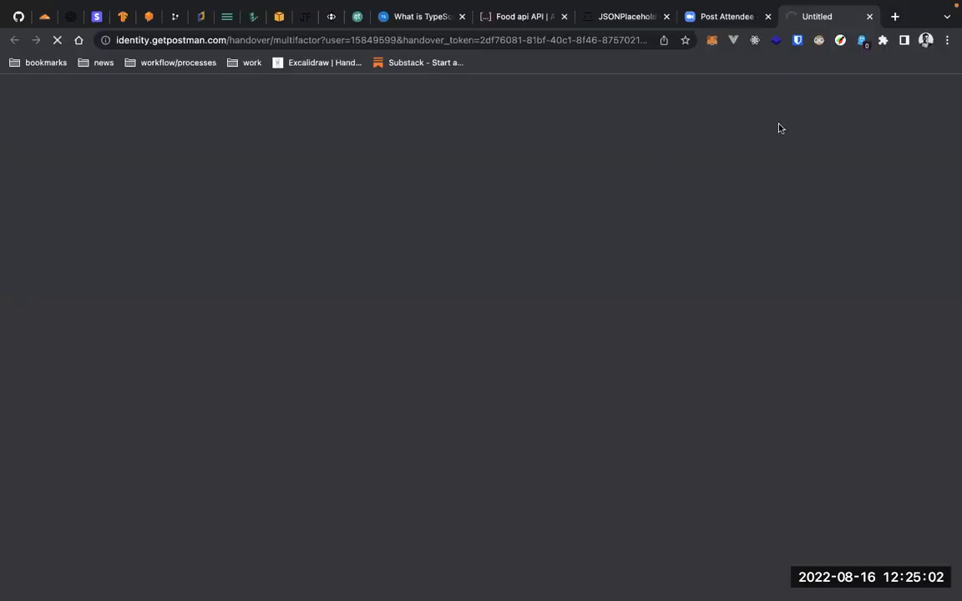
key("ctrl+Right")
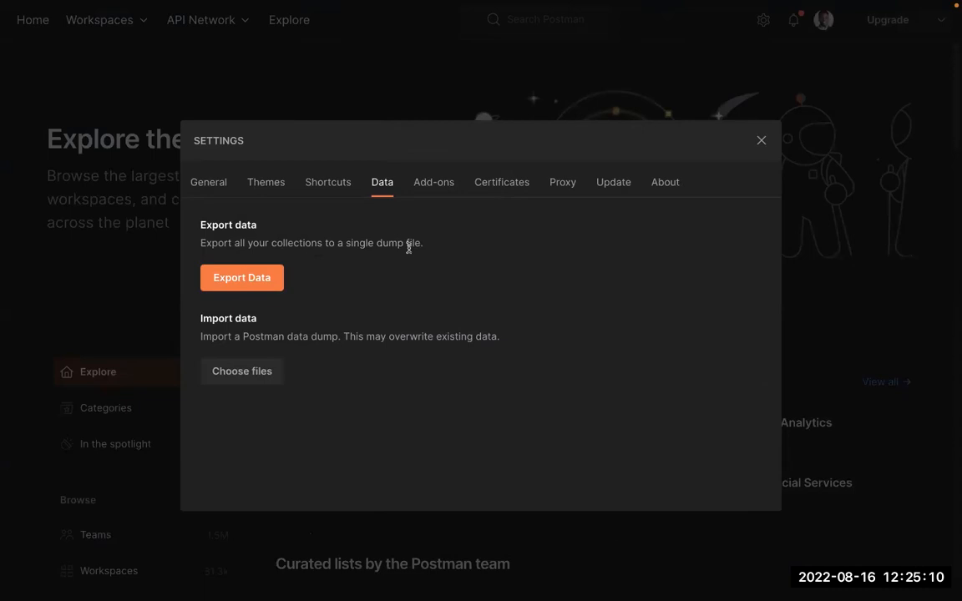
left_click(262, 279)
Step: Close Settings and the browser's sign-in and Export Data tabs, returning to Postman's Explore page
left_click(761, 140)
left_click(838, 35)
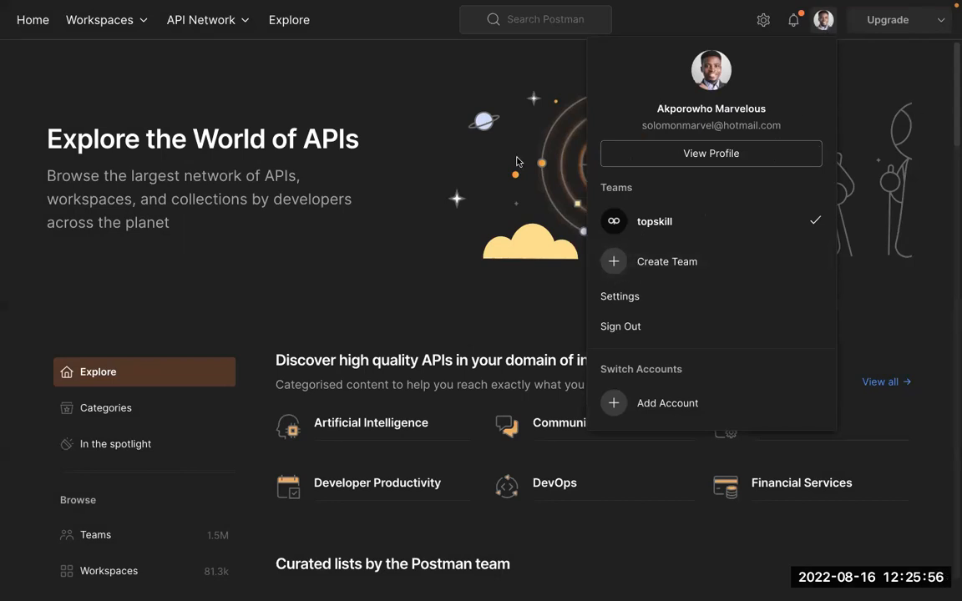
left_click(632, 297)
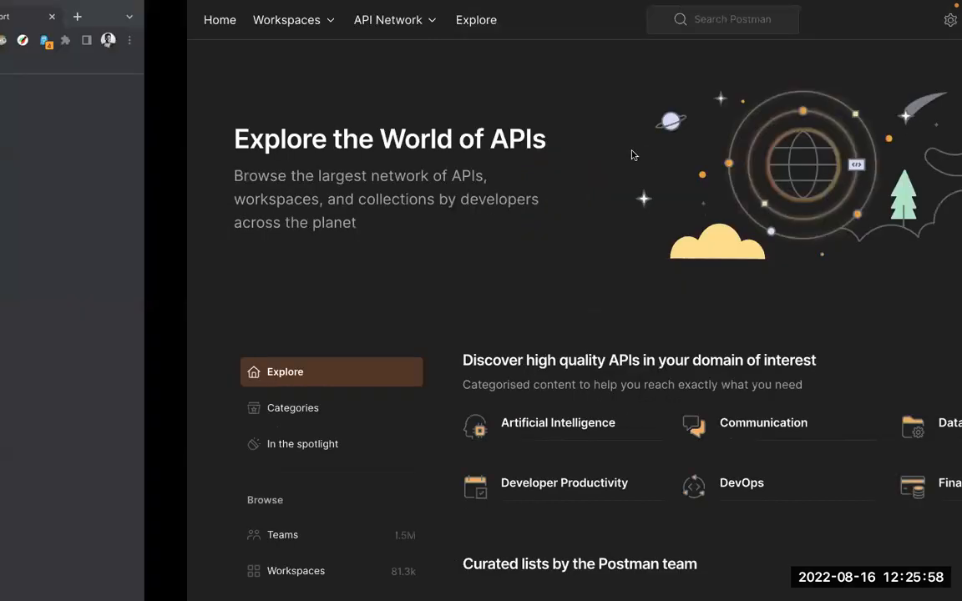
left_click(869, 18)
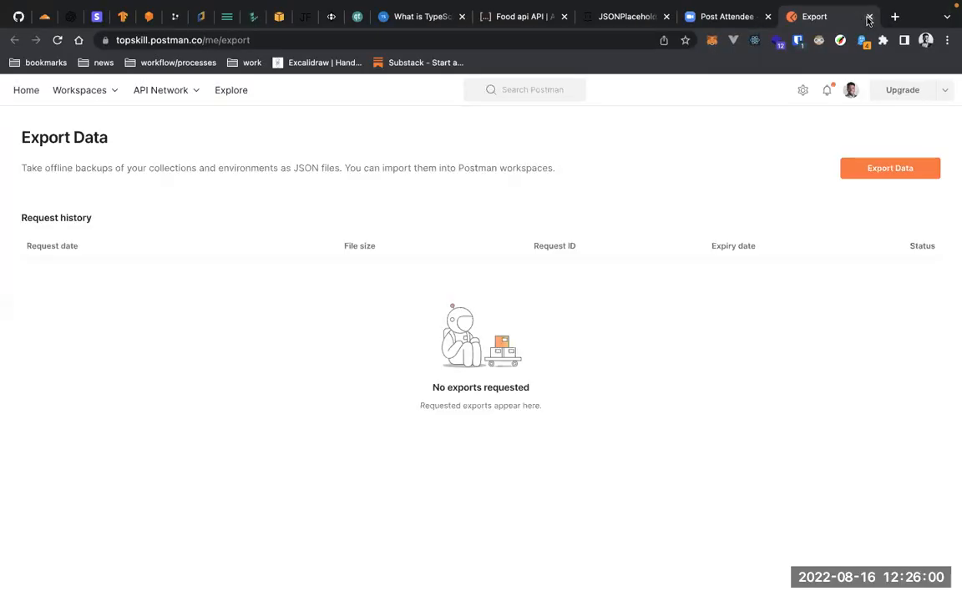
key("super+w")
key("ctrl+Right")
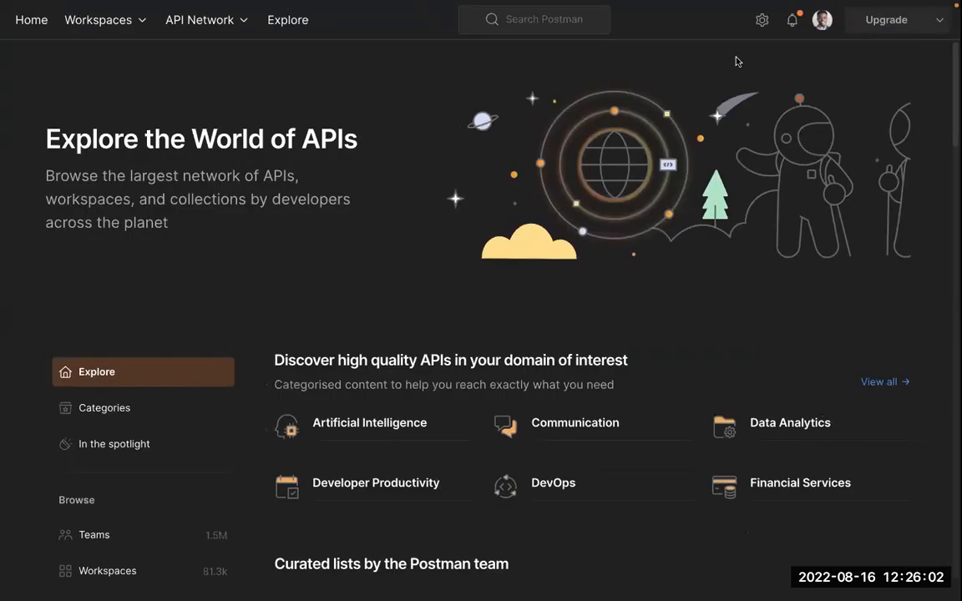
left_click(761, 19)
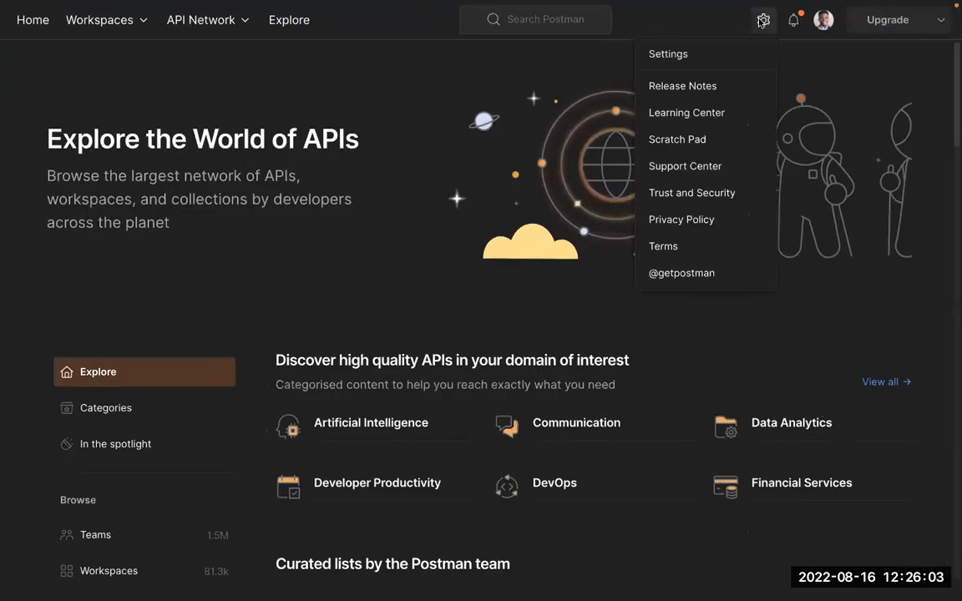
Step: Reopen Settings on the Add-ons section describing Newman
left_click(668, 54)
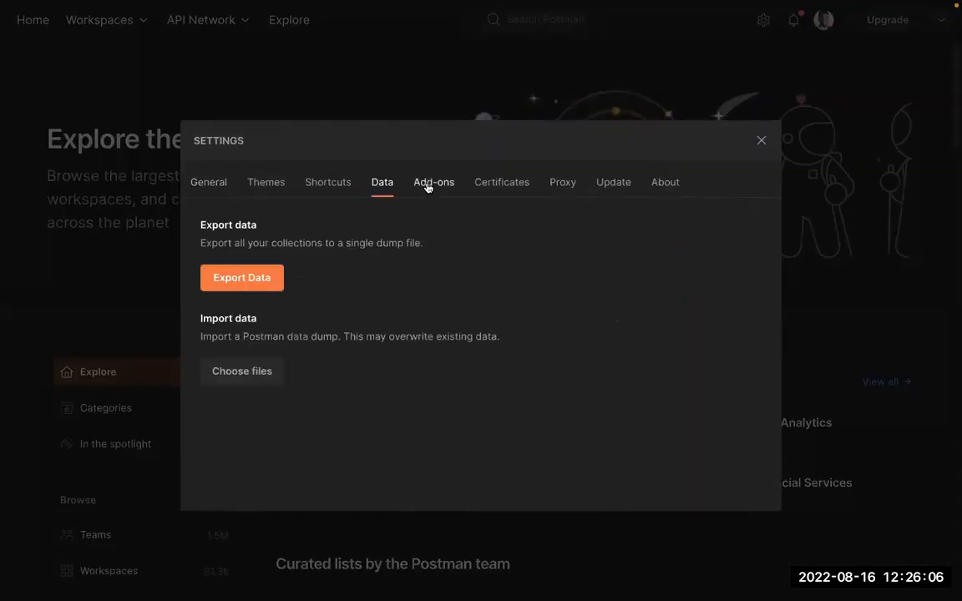
left_click(432, 184)
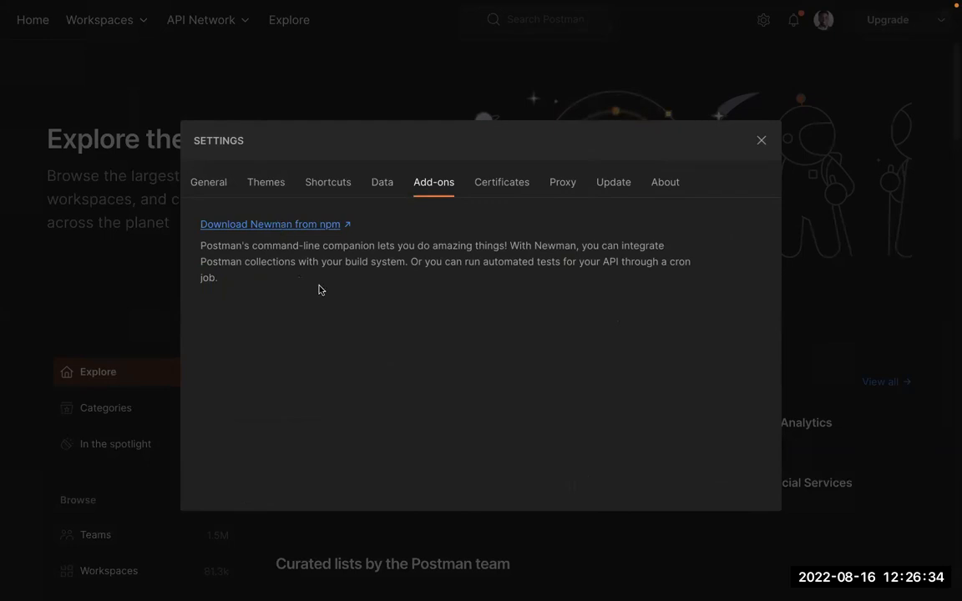
key("ctrl+Left")
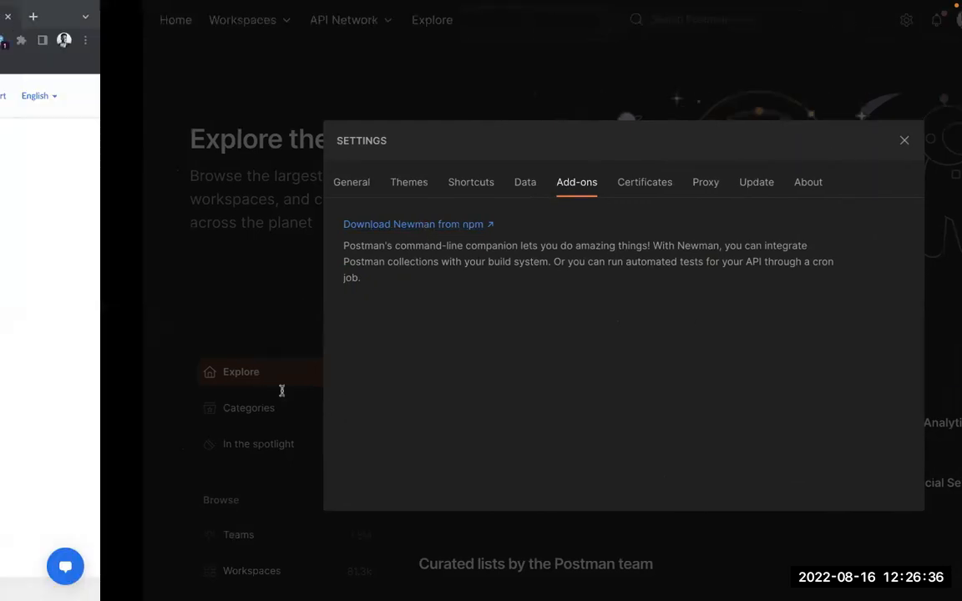
key("ctrl+Left")
key("ctrl+Right")
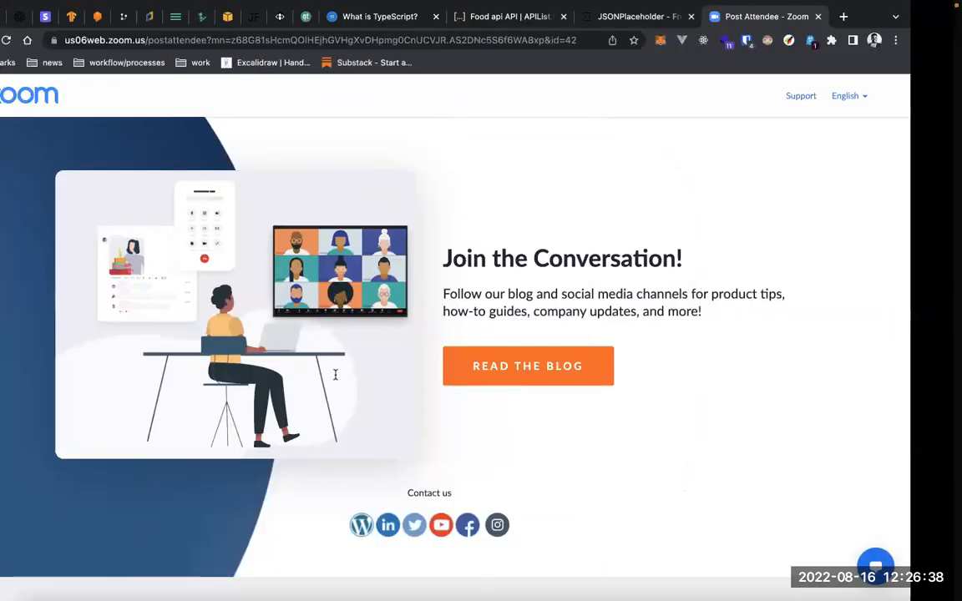
key("ctrl+Right")
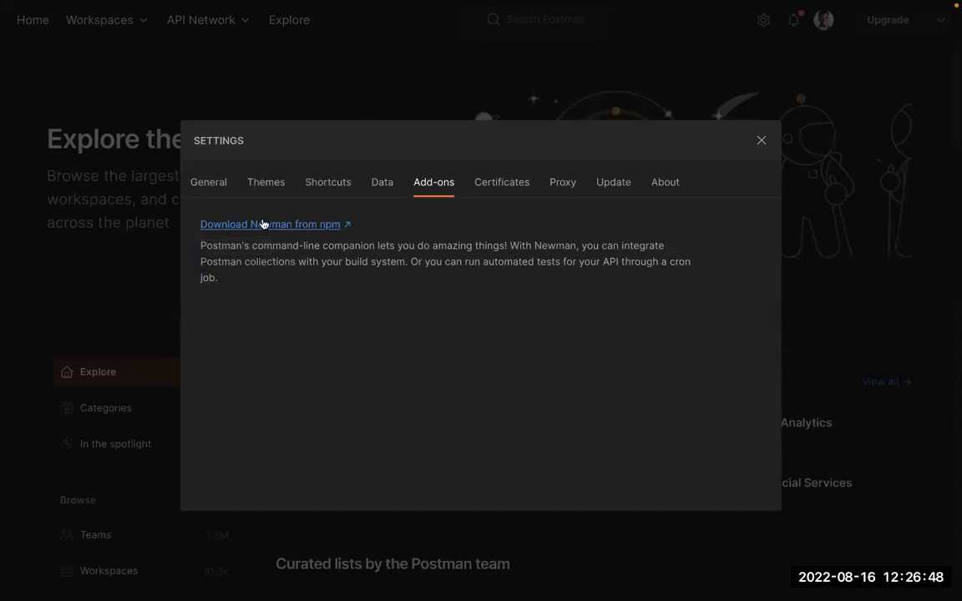
Step: Highlight parts of Newman's description, including the word 'companion', then clear the highlight
left_click_drag(201, 245, 398, 254)
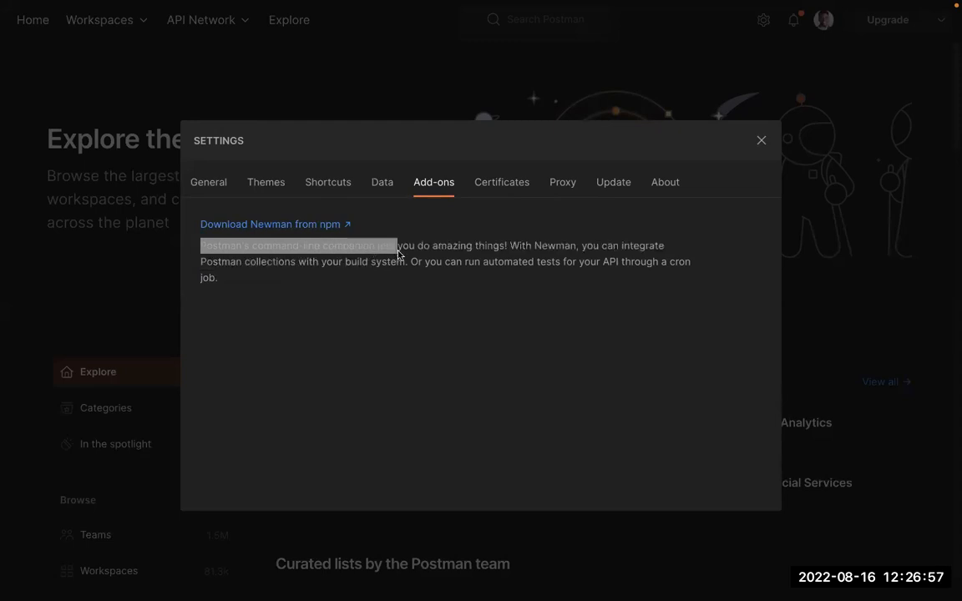
left_click(348, 249)
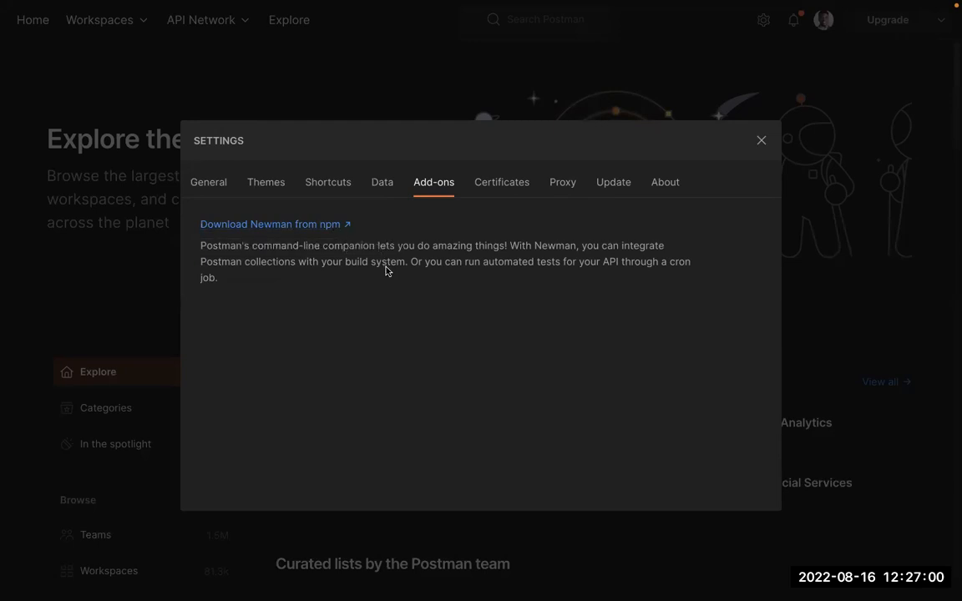
left_click_drag(322, 248, 374, 253)
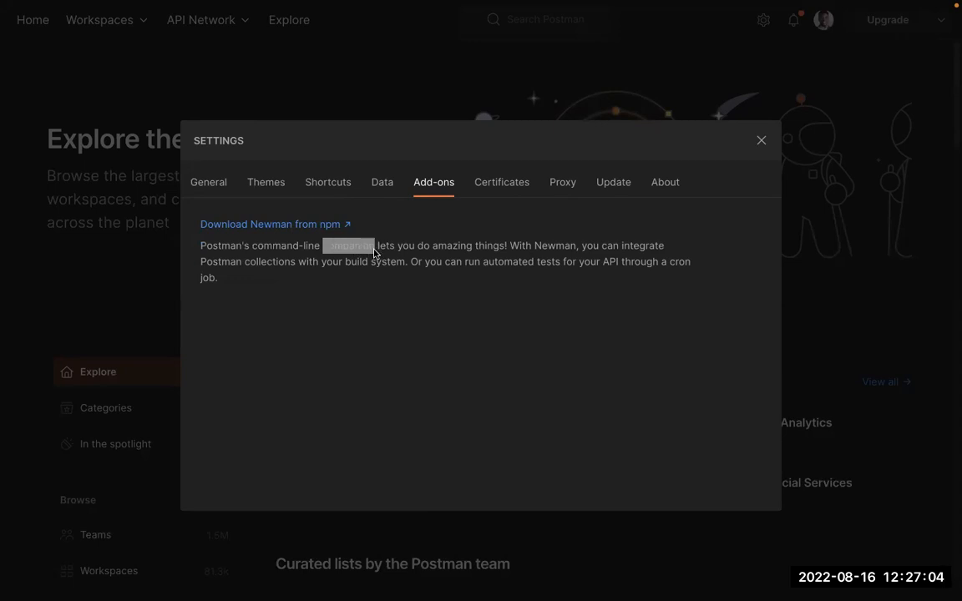
left_click(374, 253)
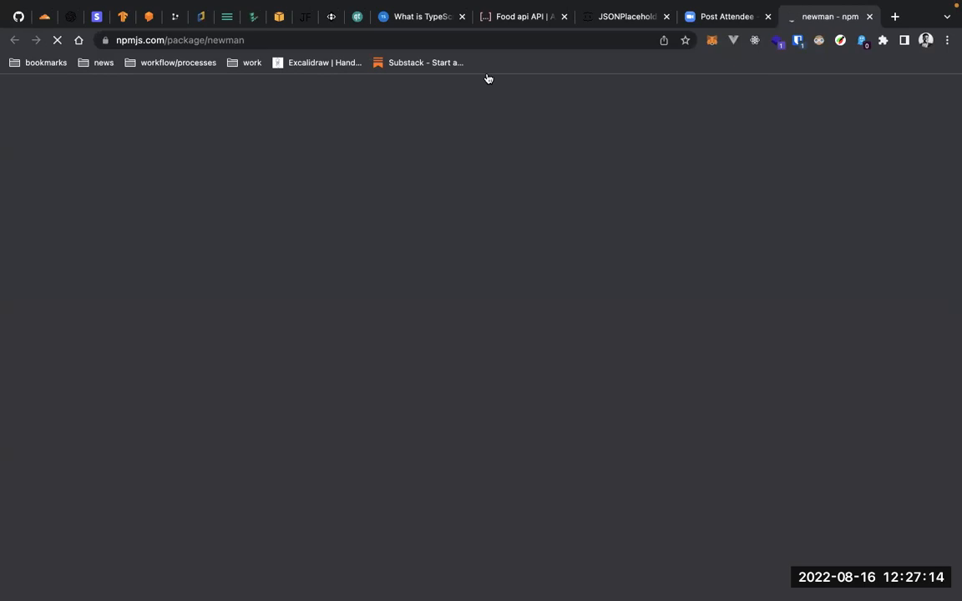
Step: Scroll through the newman 5.3.2 npm page, then switch back to Postman's Add-ons settings
scroll(423, 402, "down", 2)
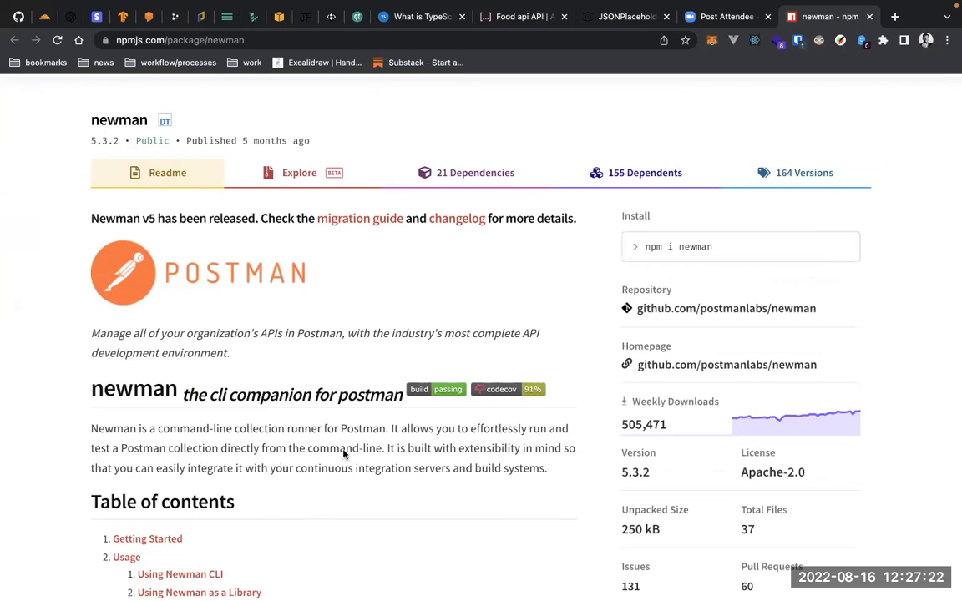
scroll(344, 451, "down", 1)
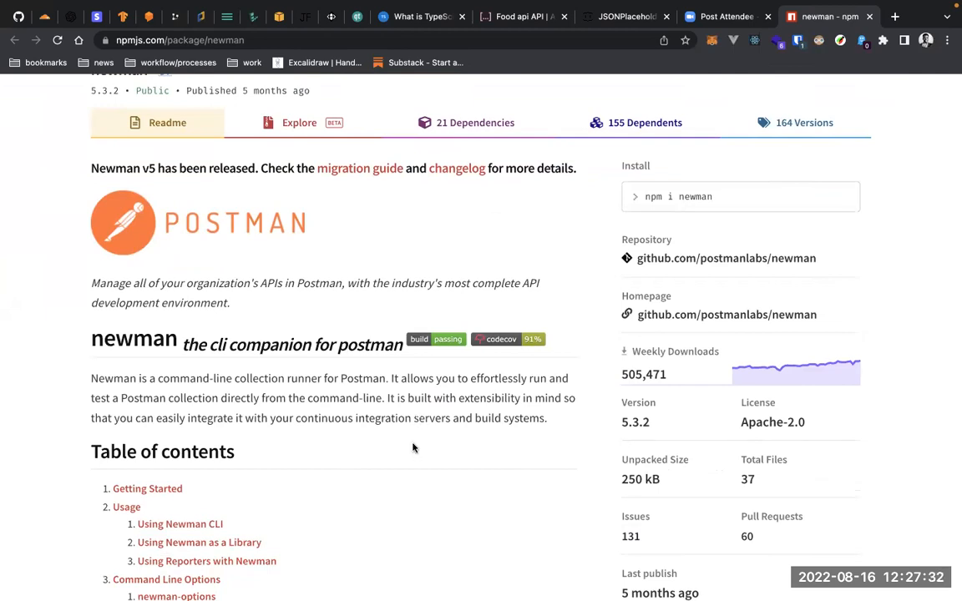
scroll(412, 448, "down", 1)
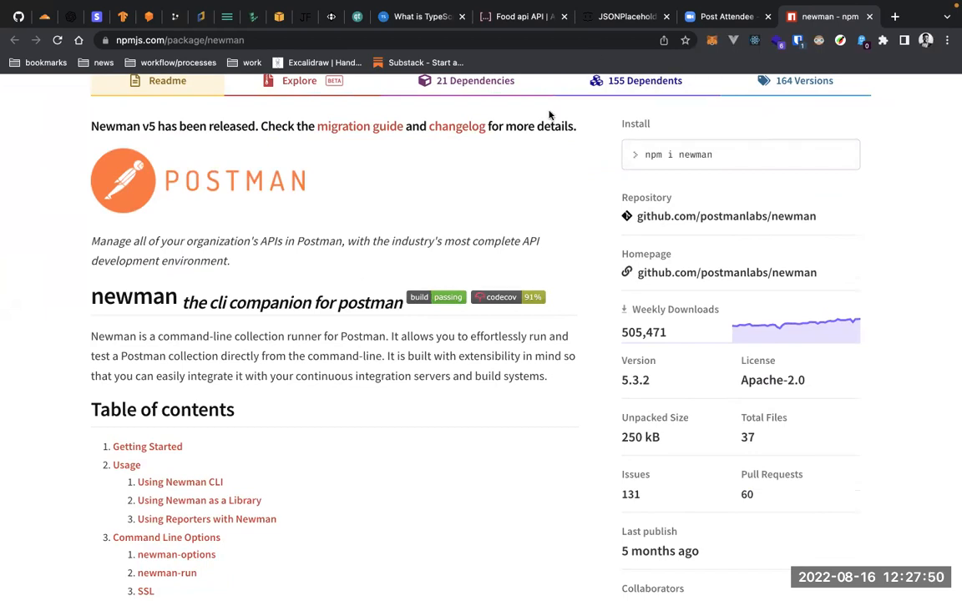
key("ctrl+Right")
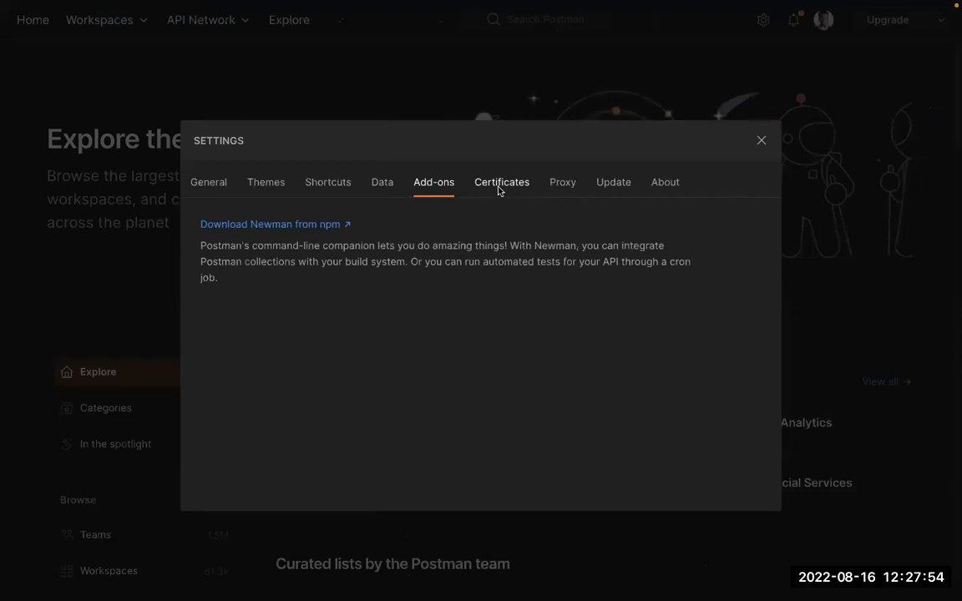
Step: Show the Certificates settings and highlight the CA certificates PEM file requirement
left_click(497, 188)
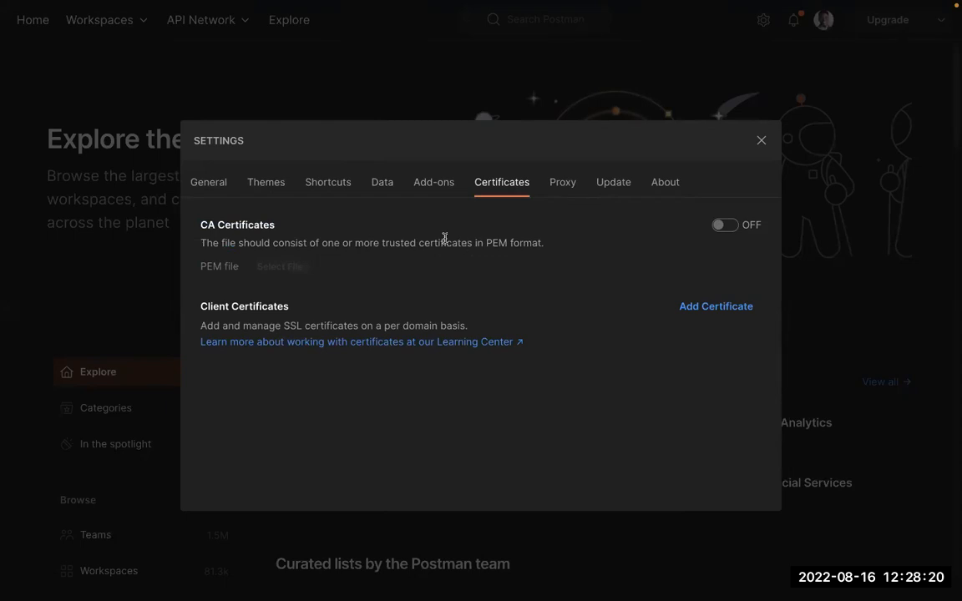
left_click_drag(198, 242, 379, 248)
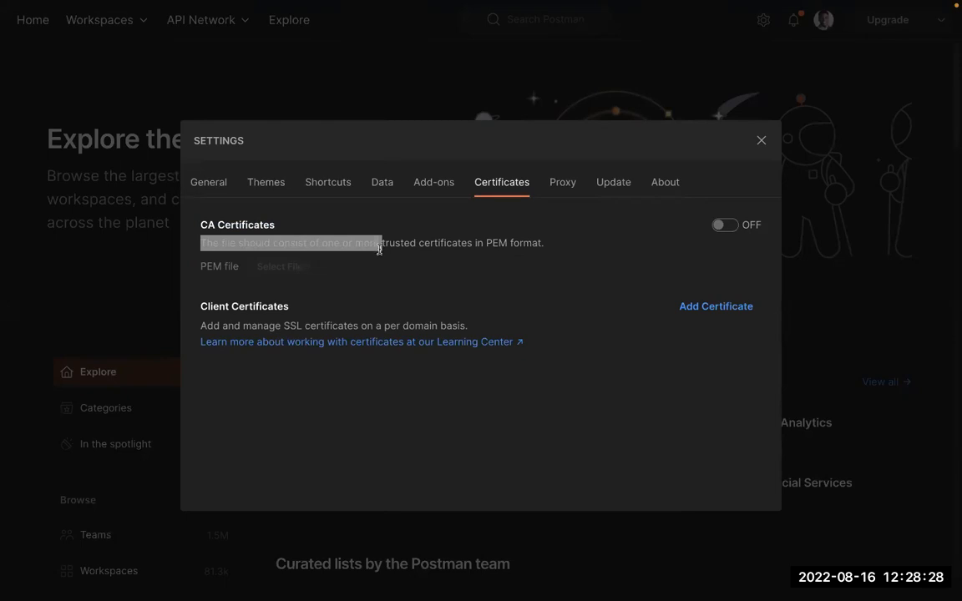
left_click(365, 364)
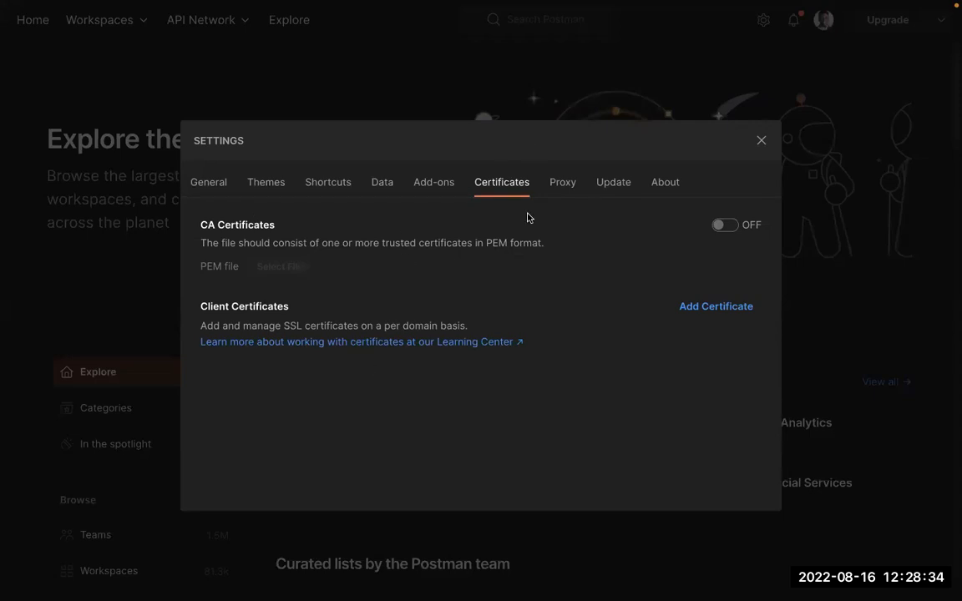
Step: Scroll through the Proxy section's system proxy and custom proxy options, leaving custom proxy unchecked
left_click(564, 185)
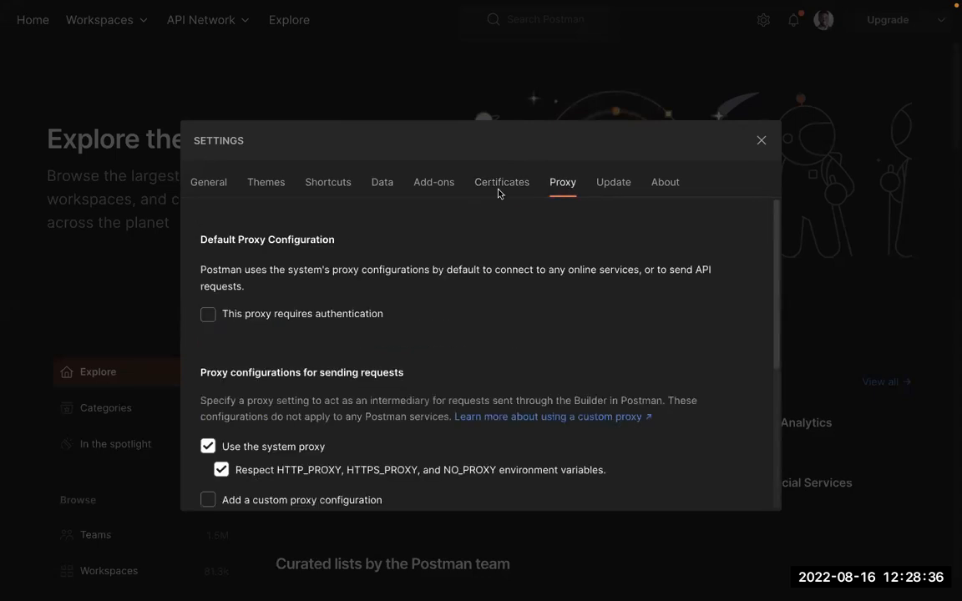
left_click(500, 185)
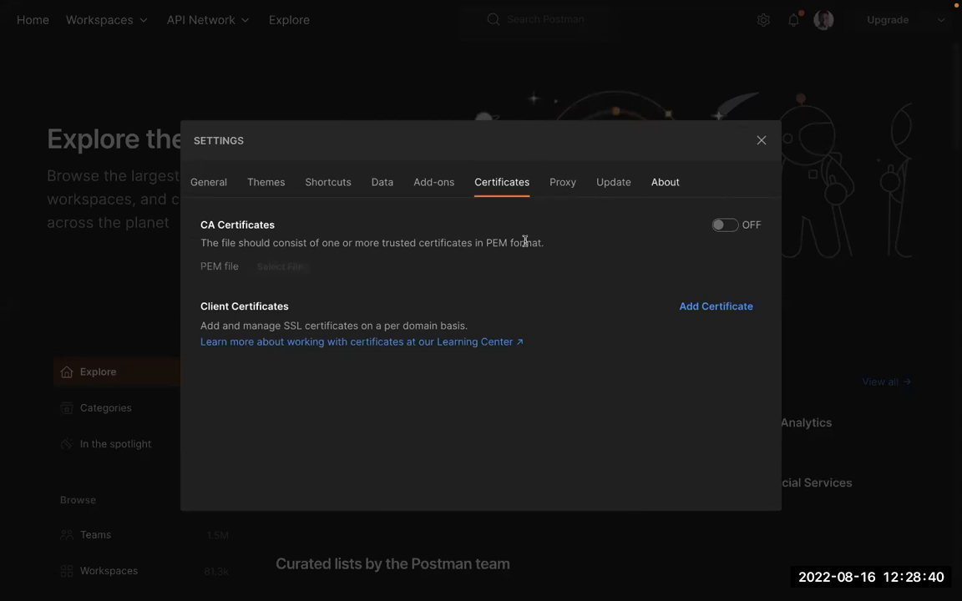
left_click(562, 192)
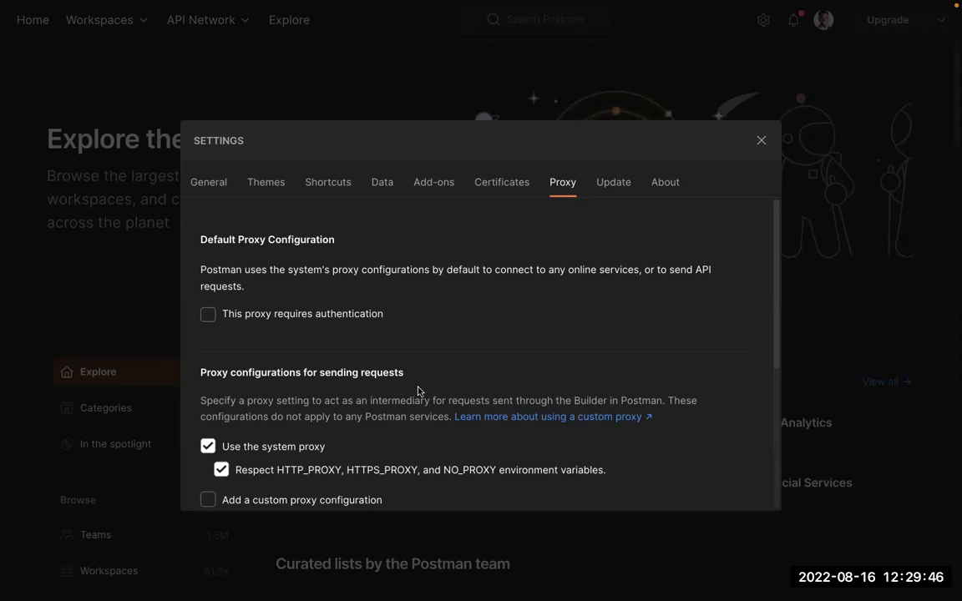
scroll(414, 384, "down", 2)
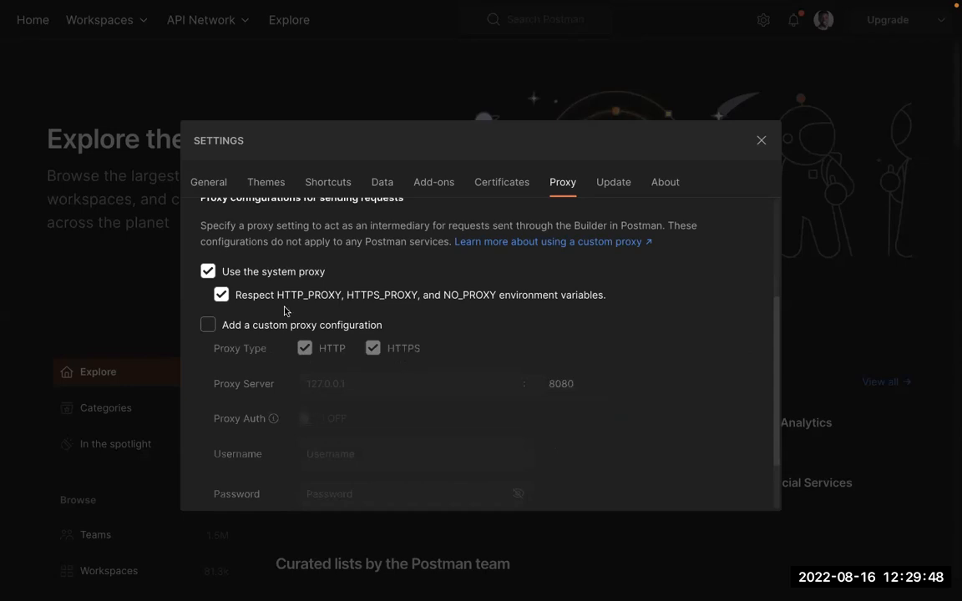
scroll(275, 330, "down", 1)
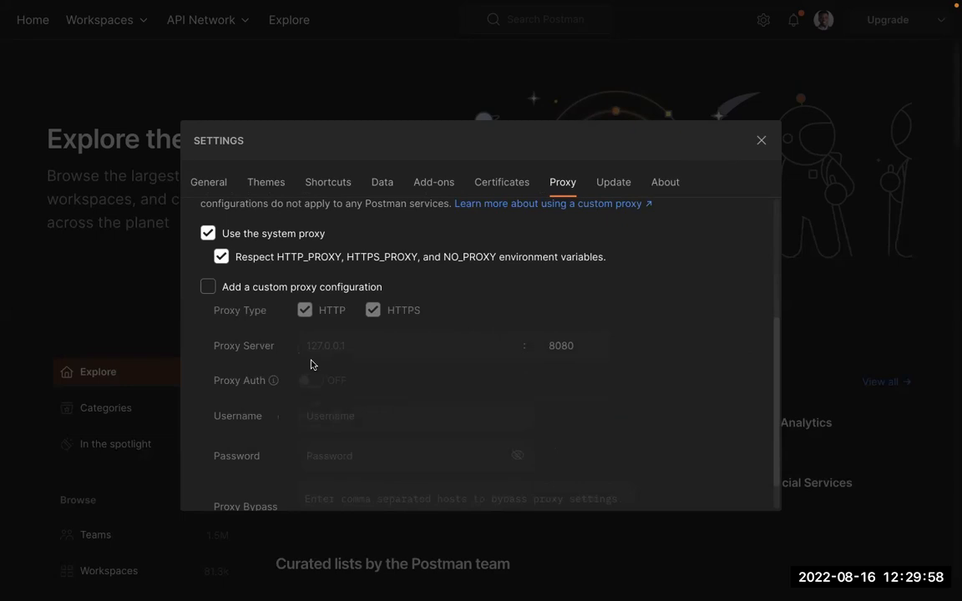
scroll(380, 291, "down", 1)
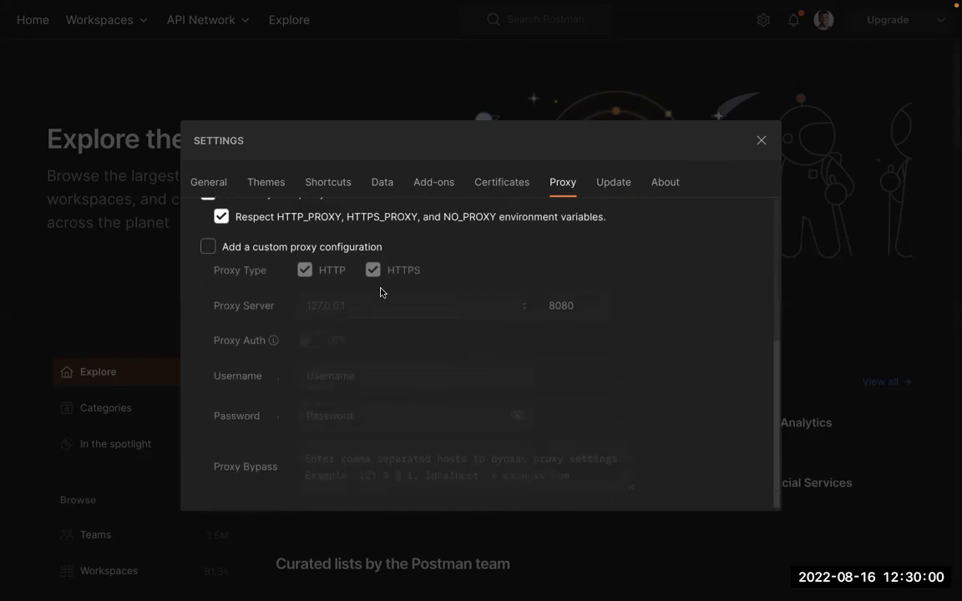
scroll(412, 354, "up", 5)
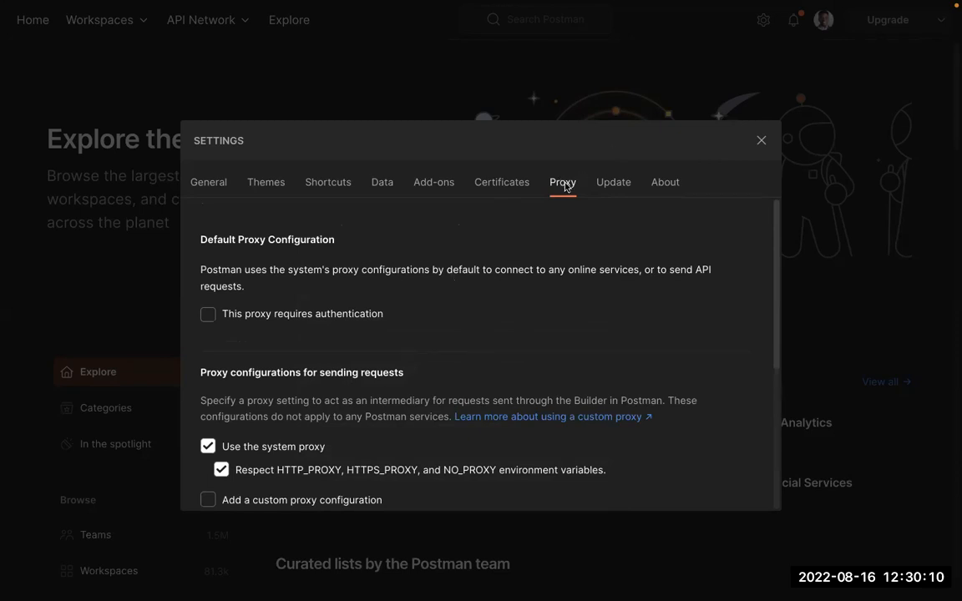
scroll(492, 313, "down", 2)
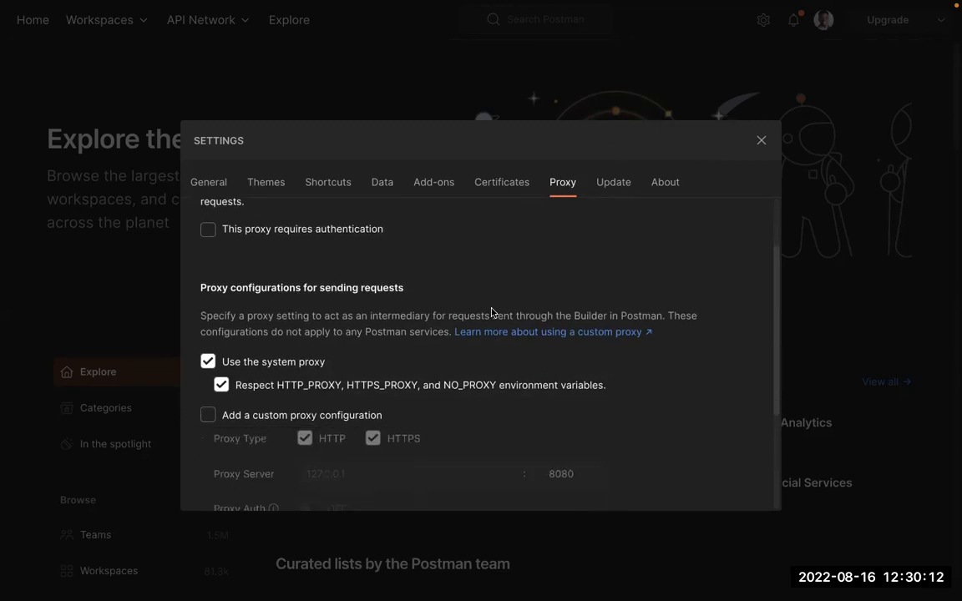
scroll(492, 313, "down", 1)
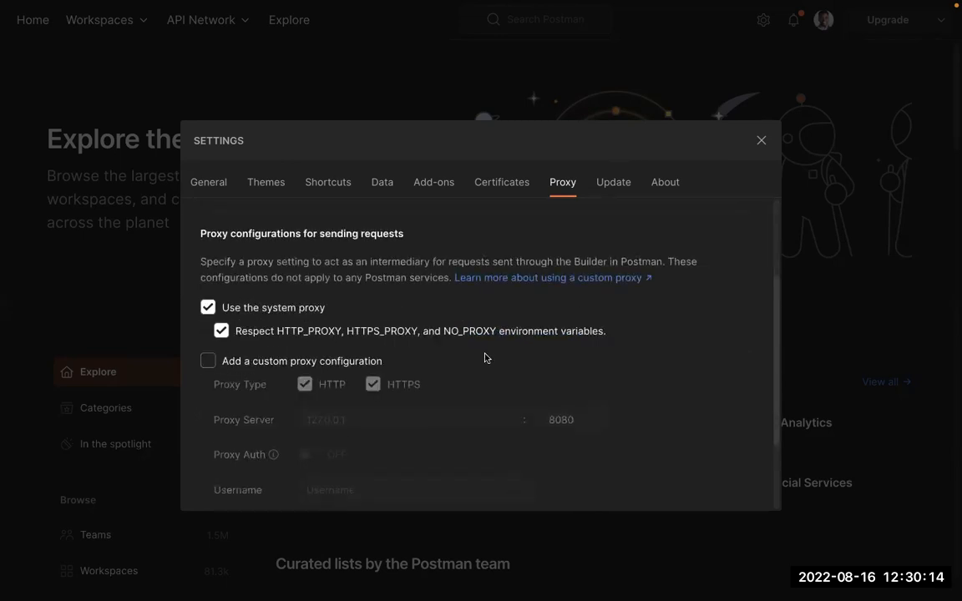
scroll(485, 358, "down", 1)
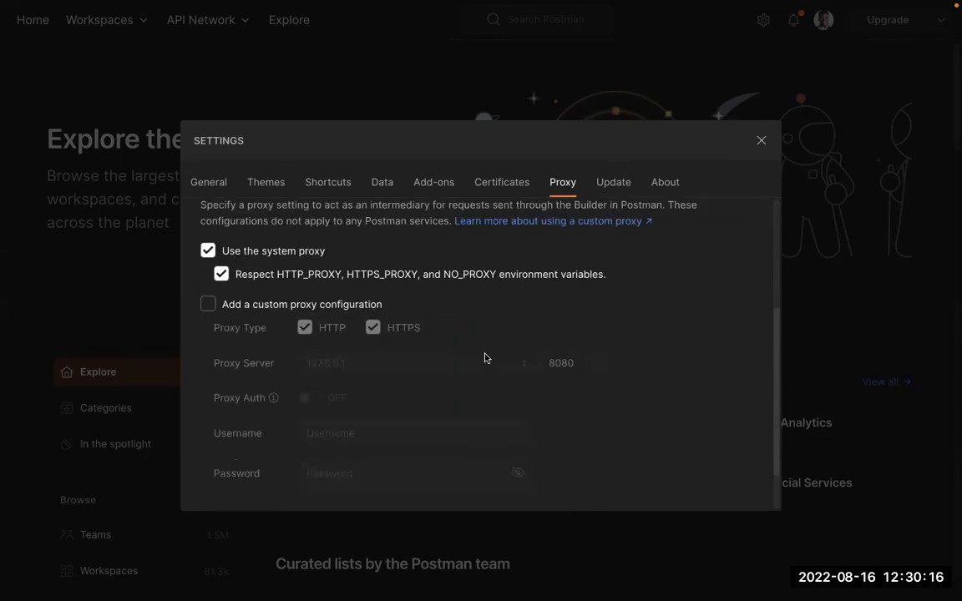
scroll(485, 358, "up", 2)
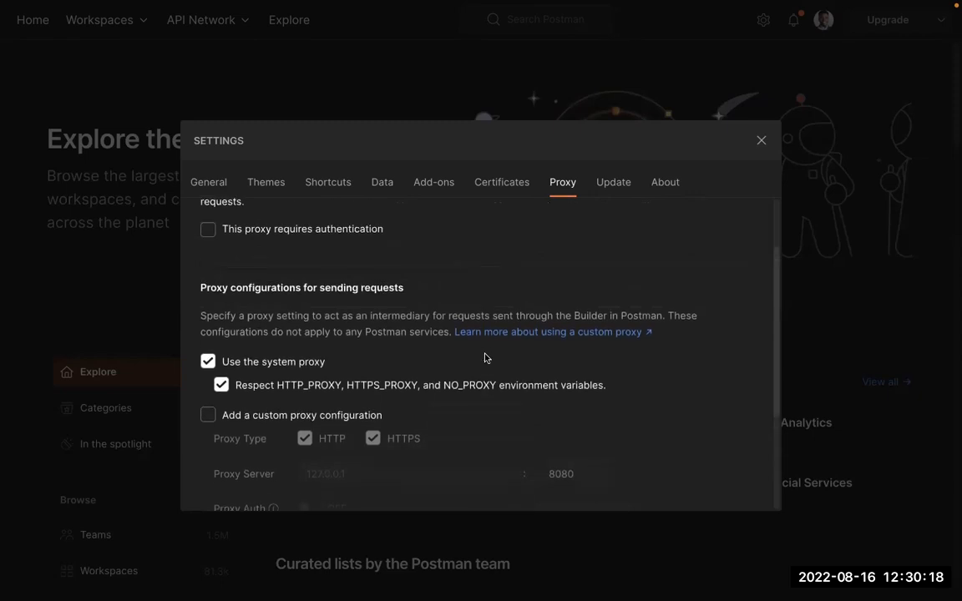
scroll(444, 302, "up", 1)
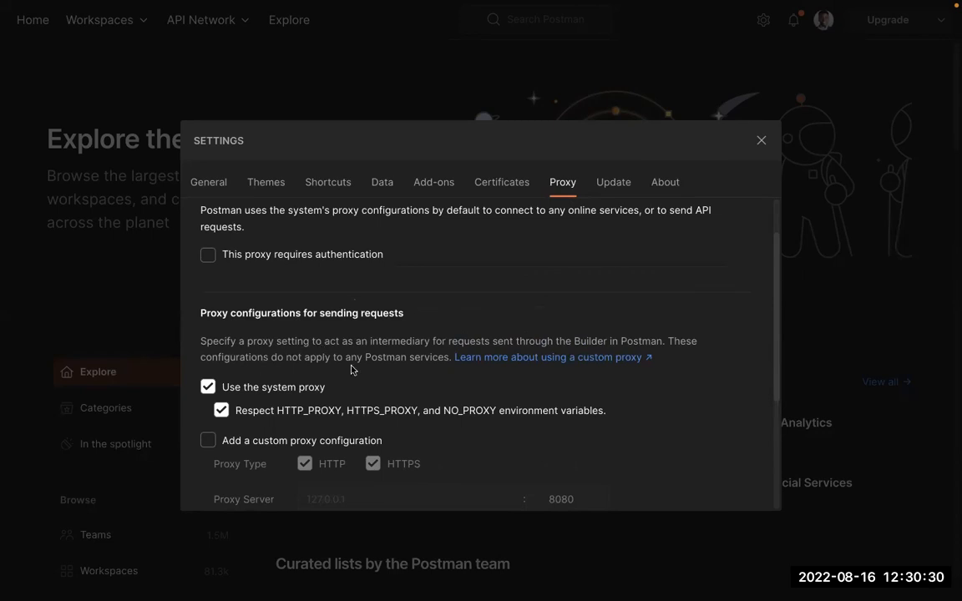
scroll(461, 348, "down", 3)
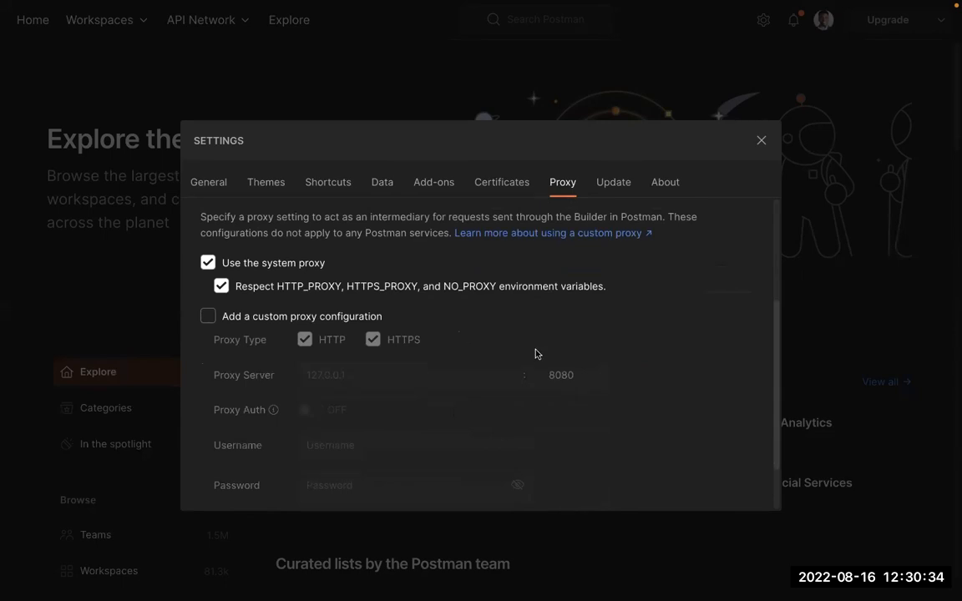
scroll(570, 286, "up", 3)
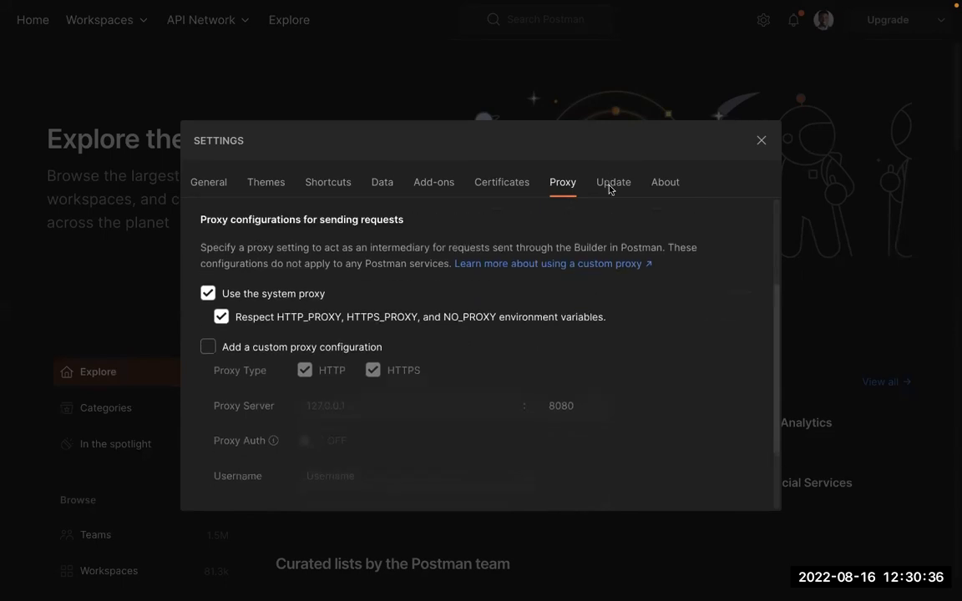
Step: Check the Update settings, then view About showing Postman 9.28.2 for Mac, up to date
left_click(610, 187)
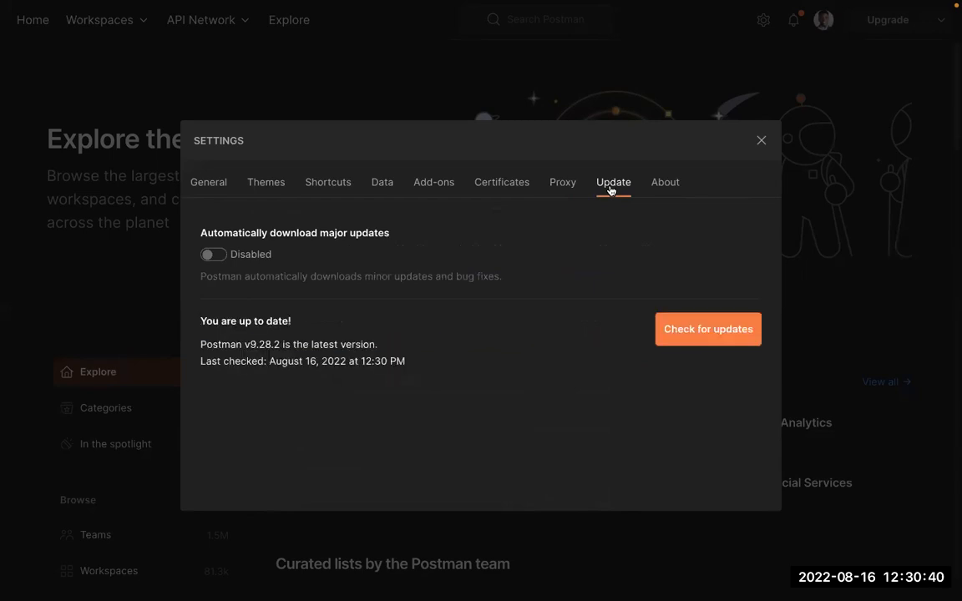
left_click(668, 193)
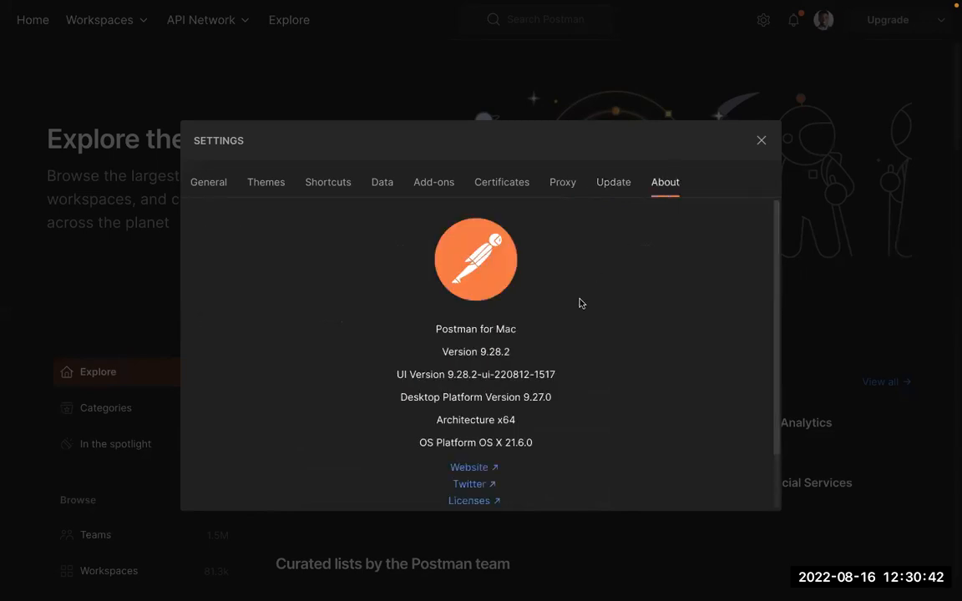
scroll(581, 303, "down", 2)
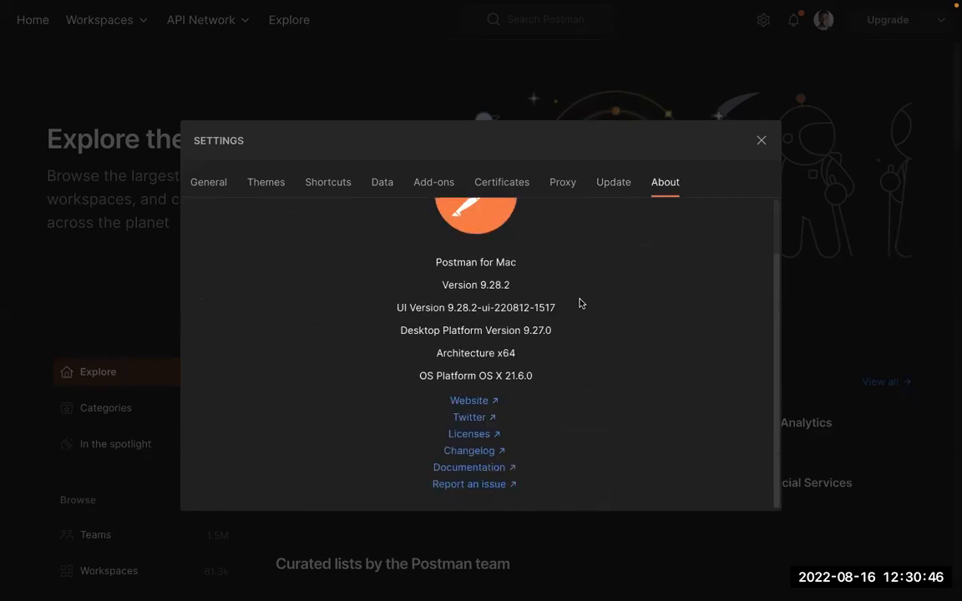
scroll(696, 219, "up", 2)
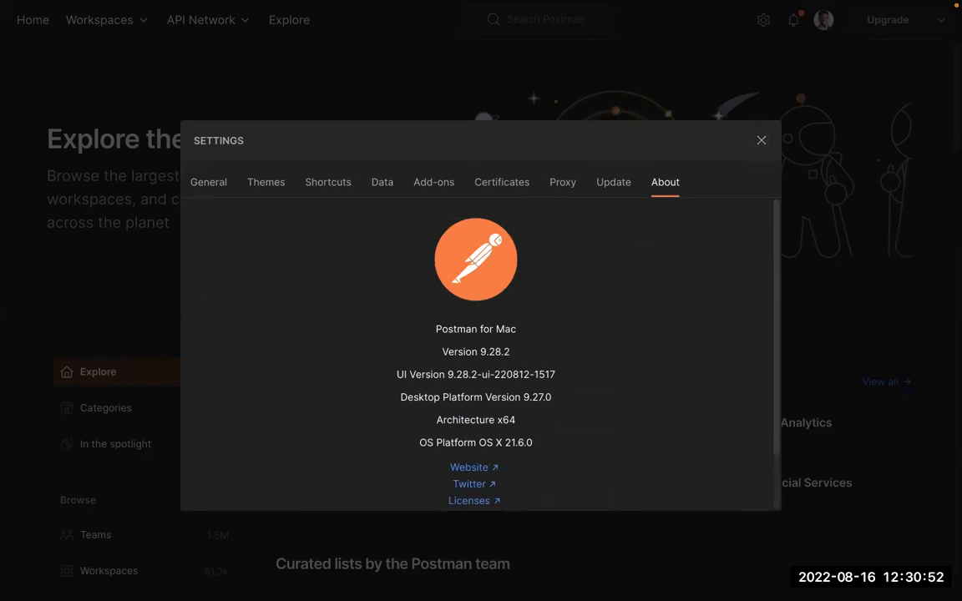
Step: Close Settings, look through the notifications list, dismiss it, then open the team account menu
left_click(800, 28)
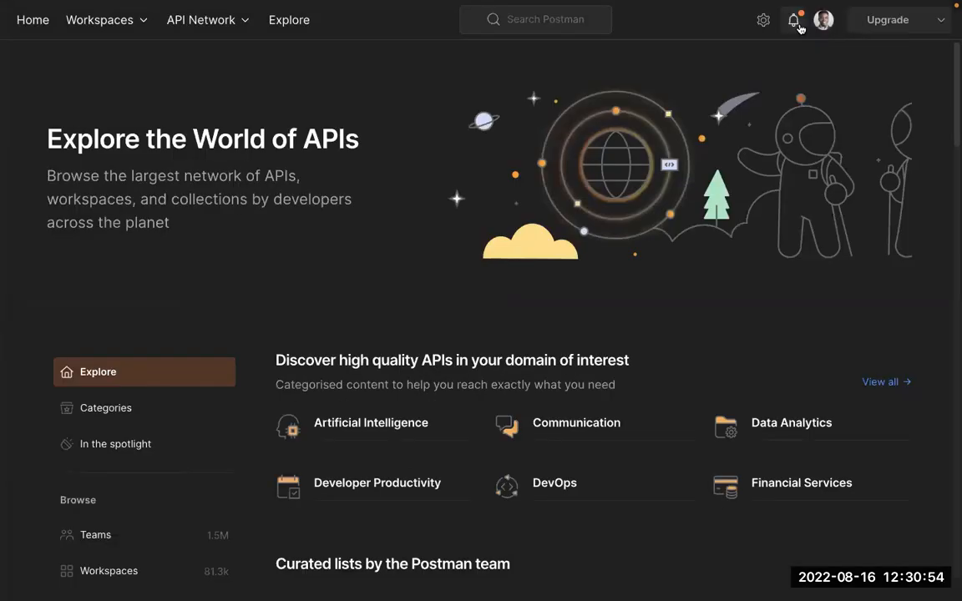
left_click(800, 29)
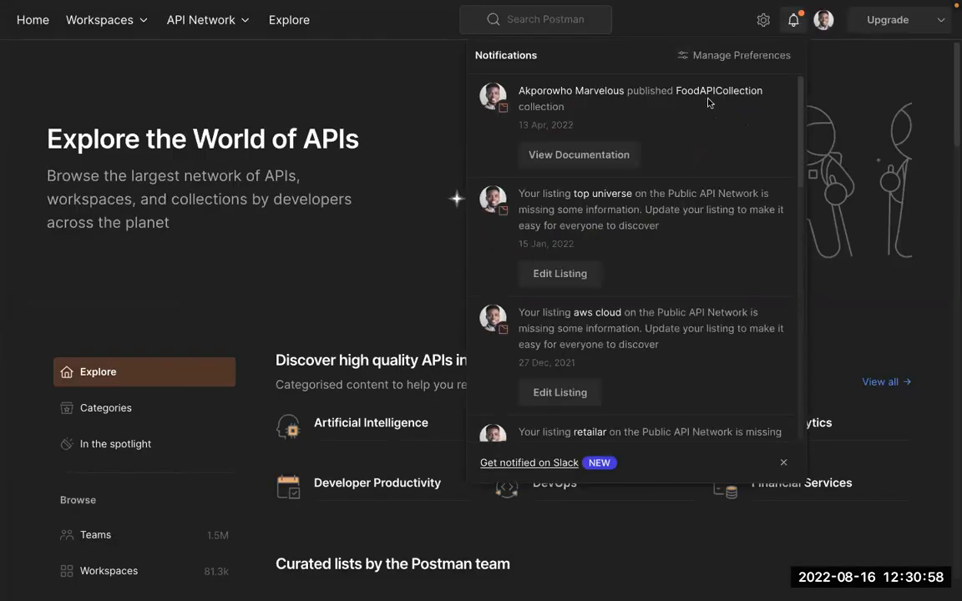
scroll(666, 165, "down", 1)
scroll(668, 164, "up", 1)
left_click(793, 19)
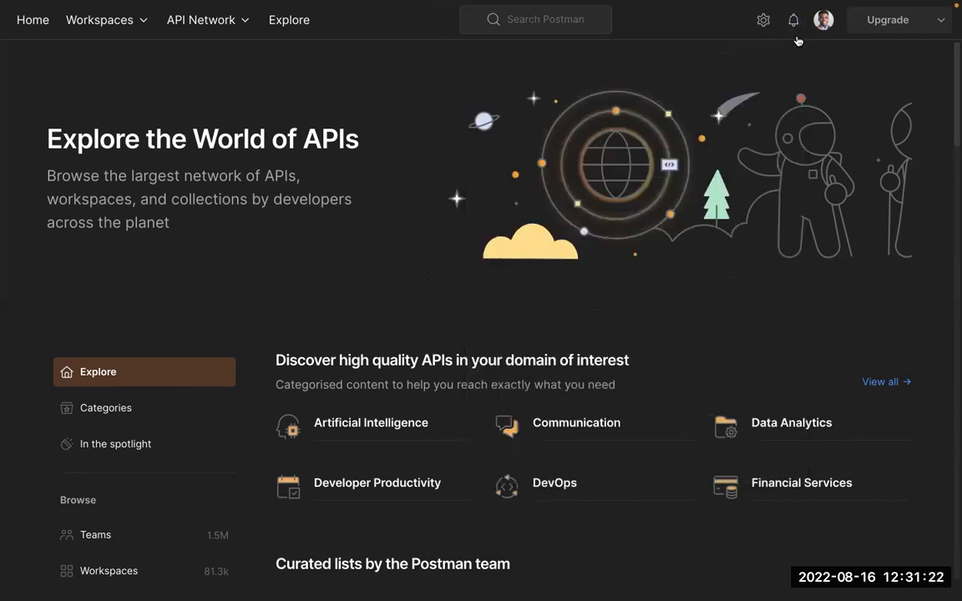
left_click(941, 23)
scroll(668, 167, "down", 1)
scroll(668, 168, "up", 1)
scroll(745, 192, "down", 3)
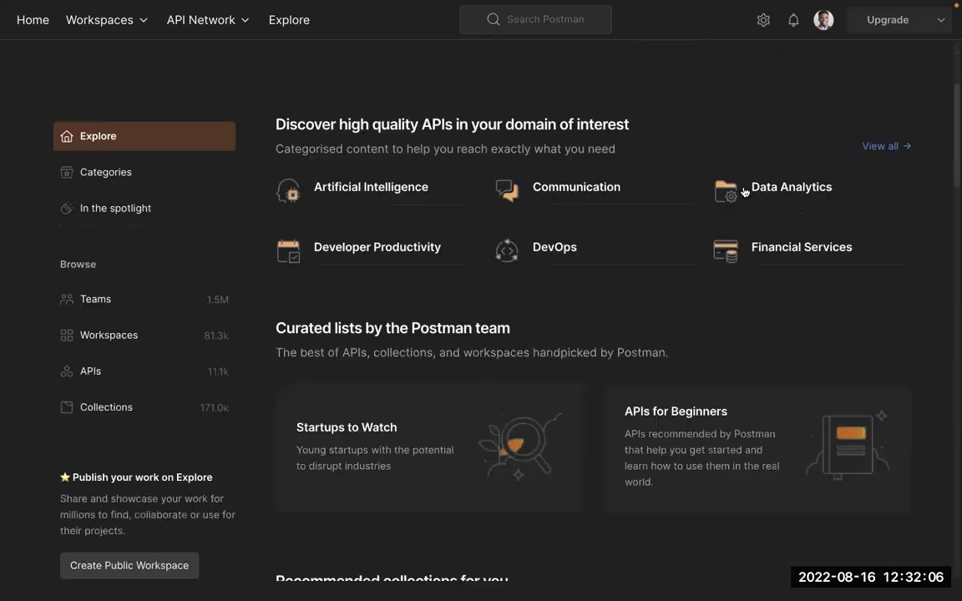
scroll(745, 192, "down", 1)
scroll(744, 192, "down", 2)
scroll(744, 192, "up", 4)
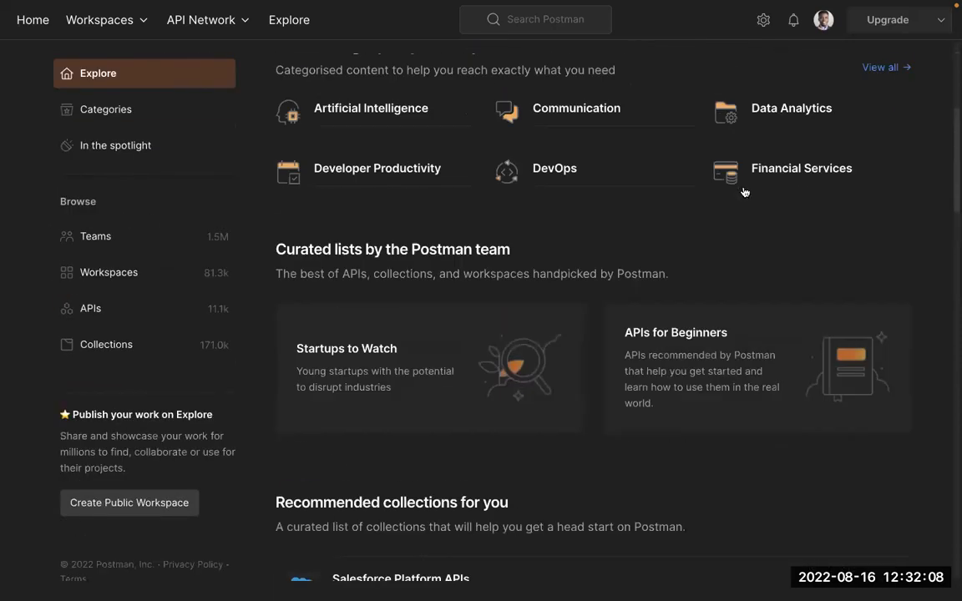
scroll(744, 192, "up", 2)
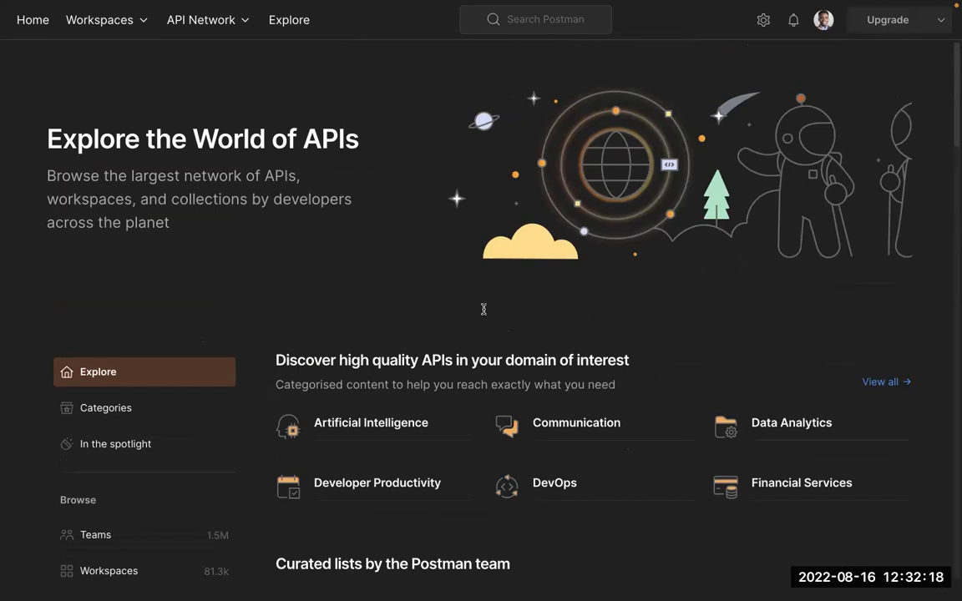
scroll(483, 310, "down", 3)
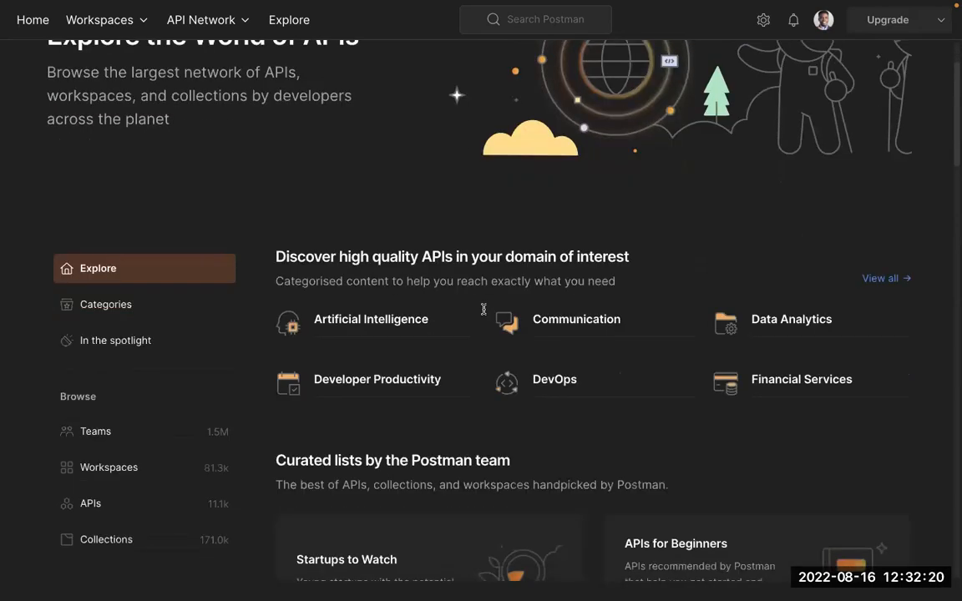
scroll(449, 330, "down", 1)
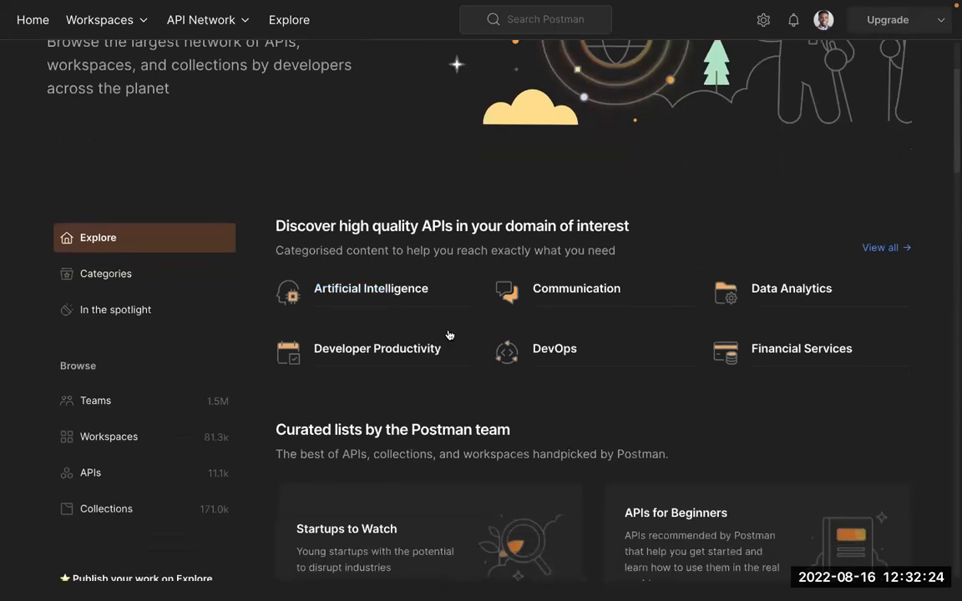
scroll(448, 334, "up", 3)
scroll(449, 334, "up", 1)
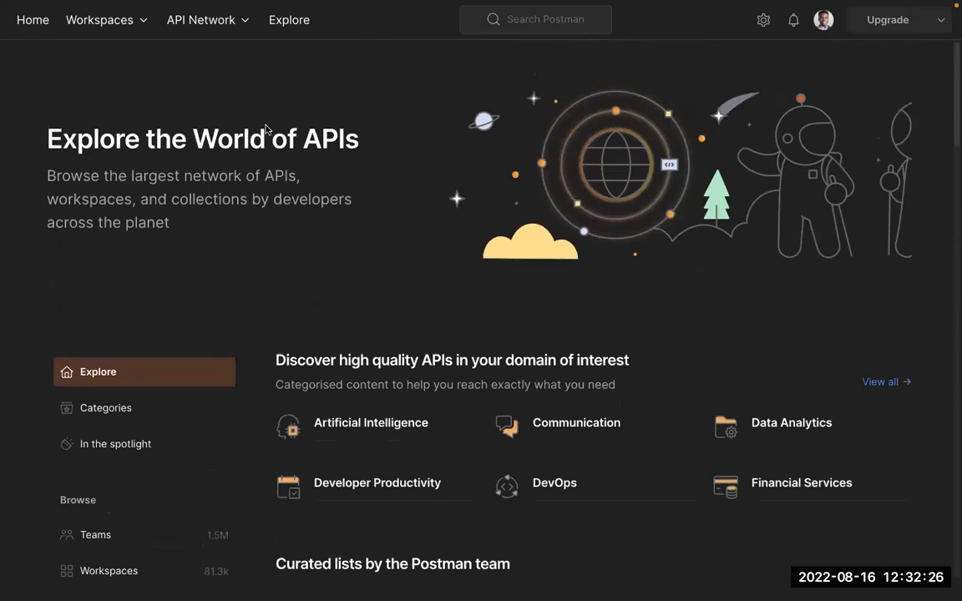
Step: From Home, start a new workspace from the Workspaces menu and name it 'Top Universe'
left_click(25, 20)
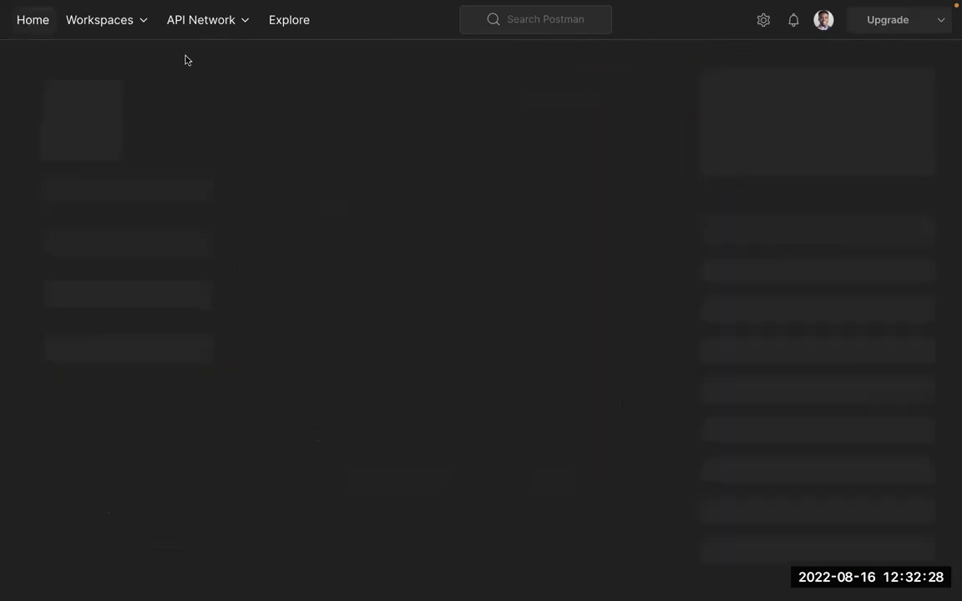
left_click(139, 26)
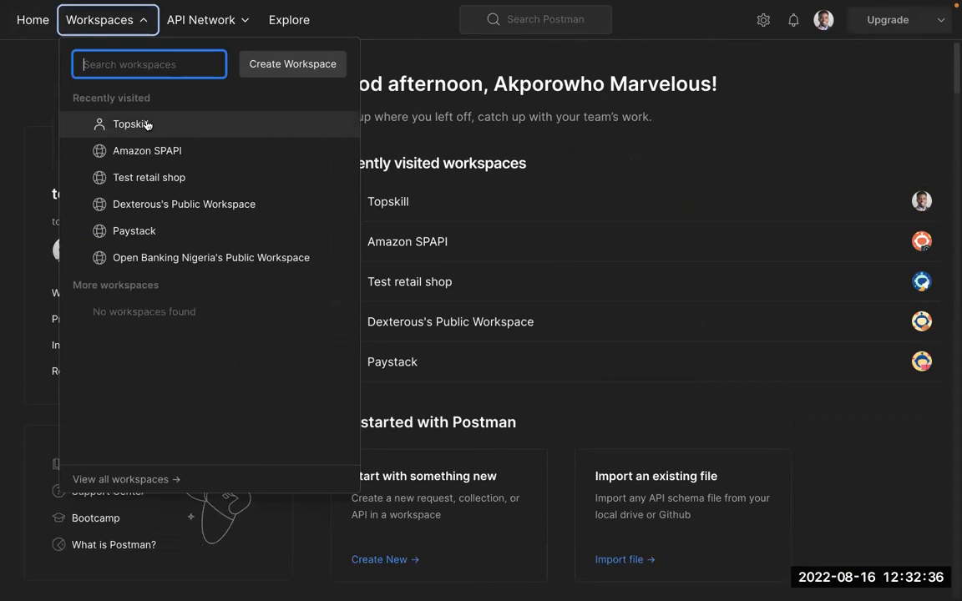
left_click(289, 72)
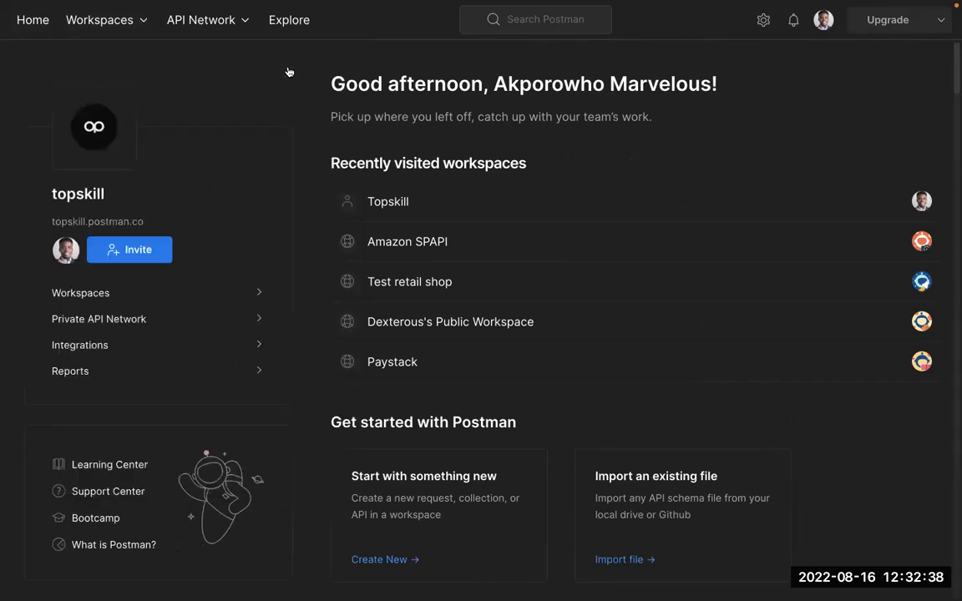
type("op")
key("BackSpace")
key("BackSpace")
key("BackSpace")
type("Top Universe")
Step: Write the summary 'This is a workspace that would hold the API projects at top universe'
key("Tab")
type("This is a workspace that would hodl the")
key("BackSpace")
key("BackSpace")
key("BackSpace")
key("BackSpace")
key("BackSpace")
key("BackSpace")
type("ld the ")
type("project")
left_click(482, 207)
type("A")
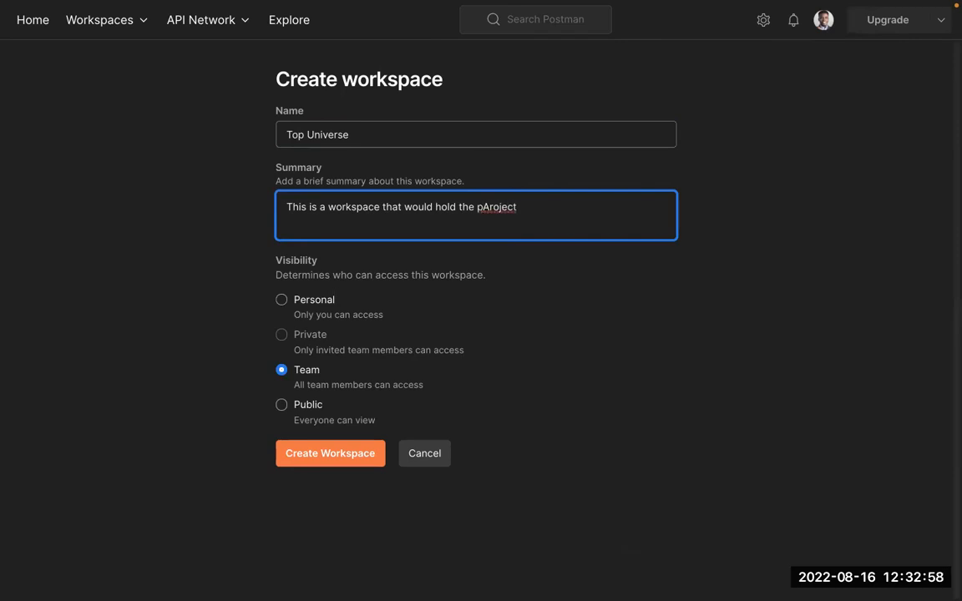
key("BackSpace")
key("BackSpace")
type("API p")
key("End")
type("s at t")
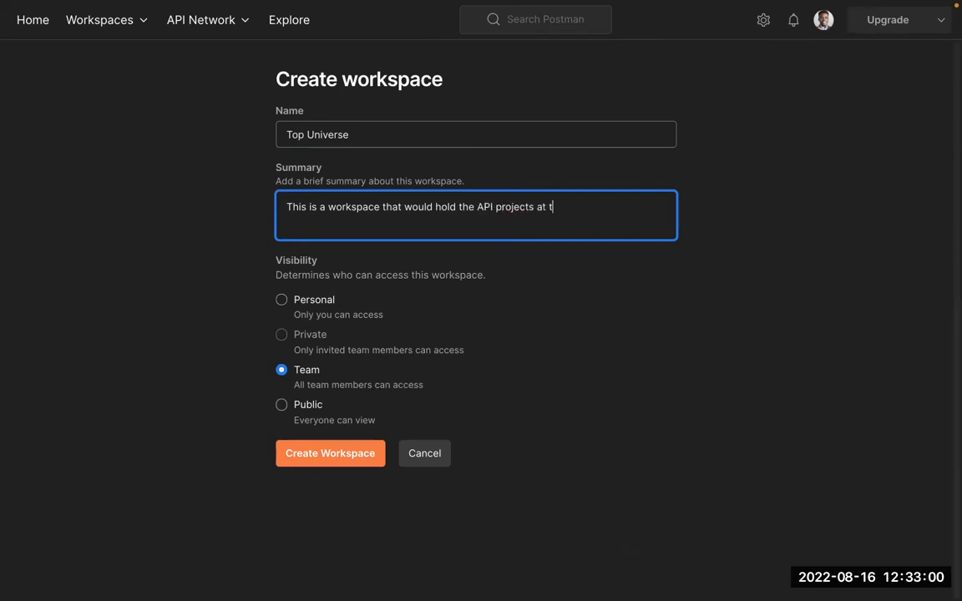
type("op universe")
Step: Try the Team and Public visibility options, settle on Personal, and create the workspace
left_click(282, 299)
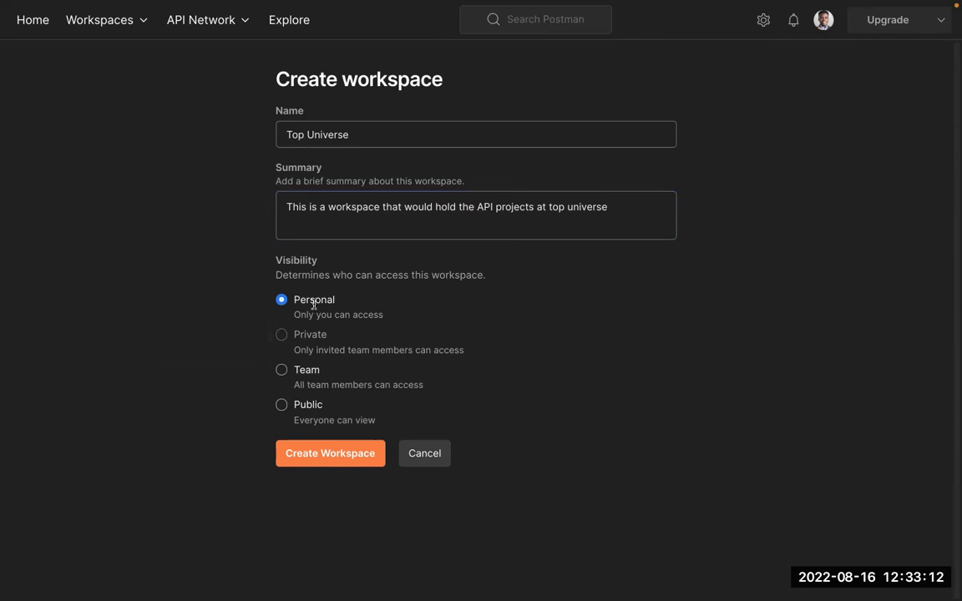
mouse_move(284, 338)
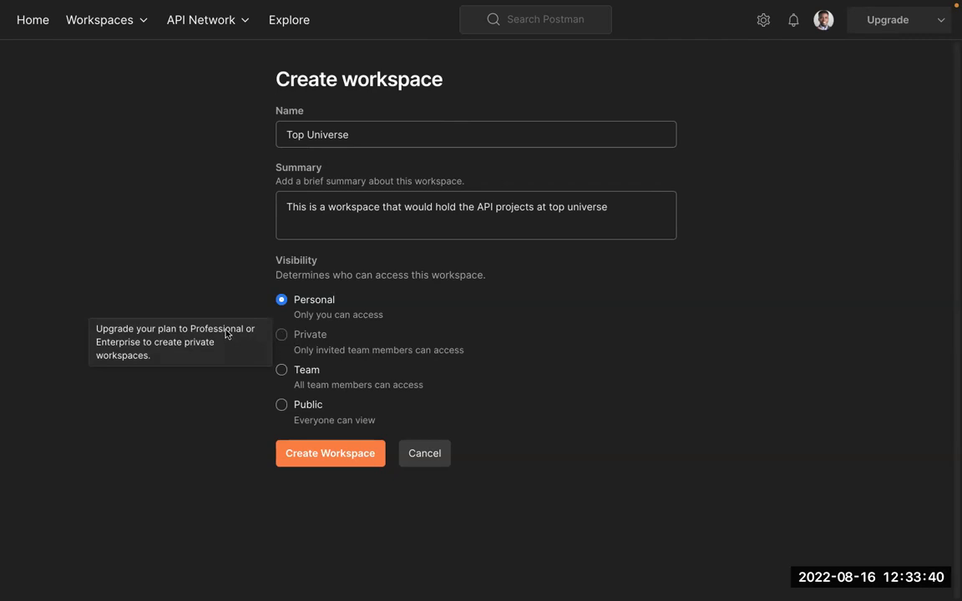
left_click(281, 373)
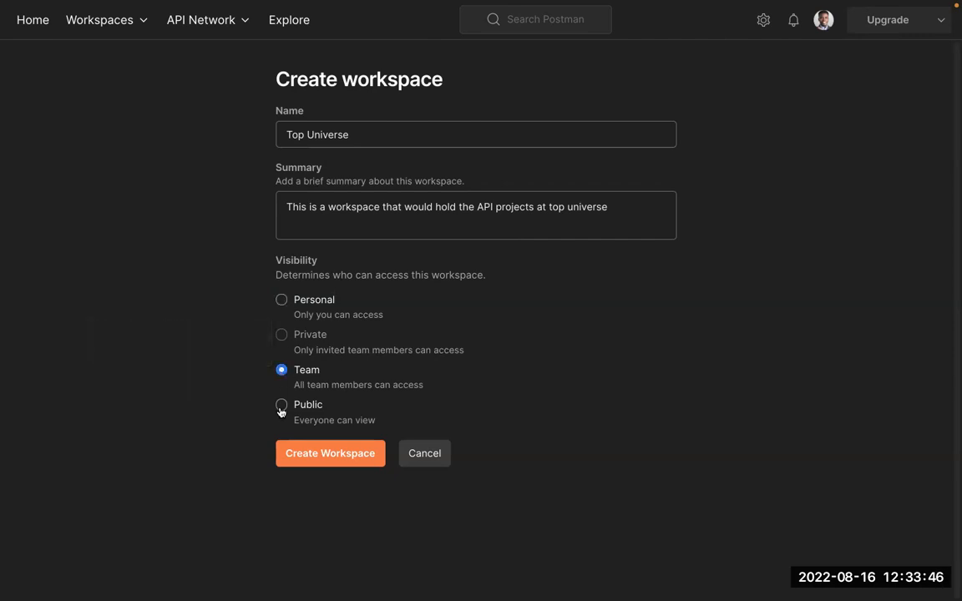
left_click(281, 407)
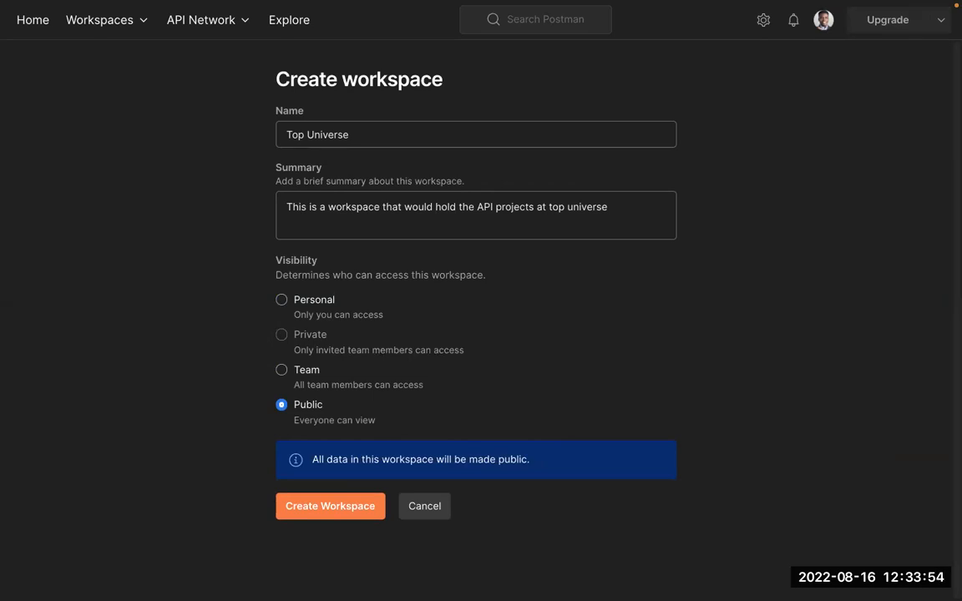
left_click(326, 306)
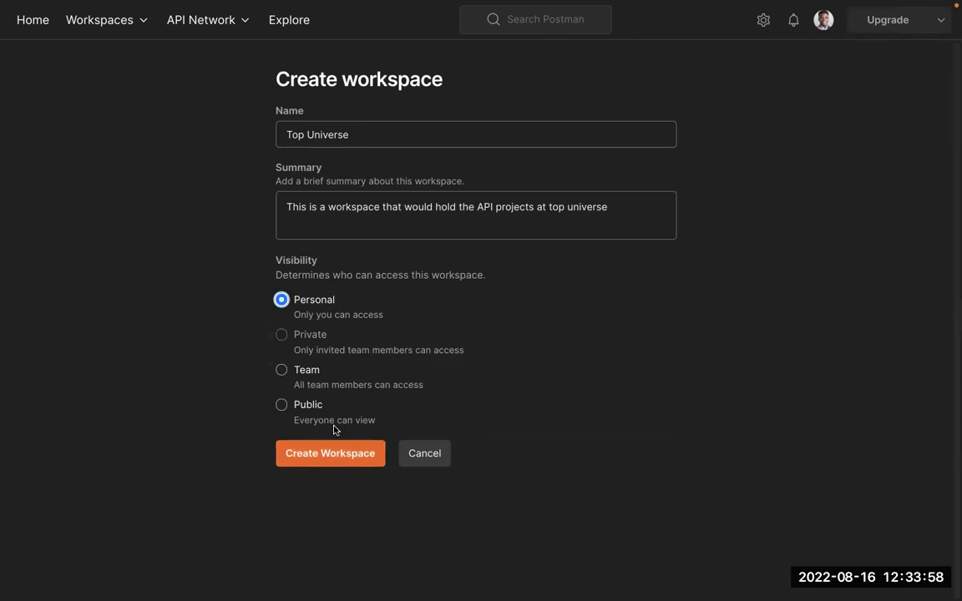
left_click(323, 453)
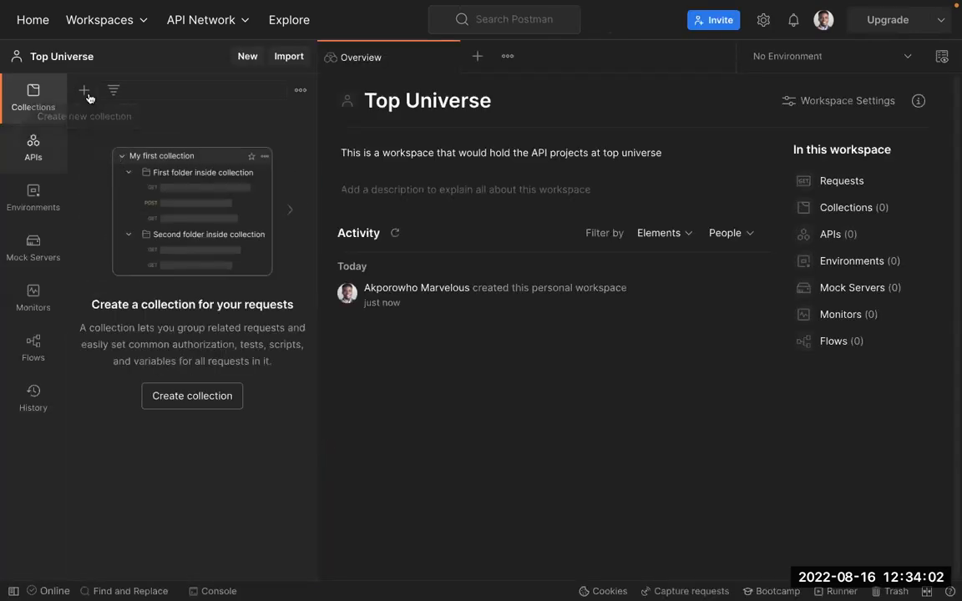
Step: Check the empty APIs, Environments and Collections sections, then move to the browser desktop
left_click(33, 149)
left_click(37, 197)
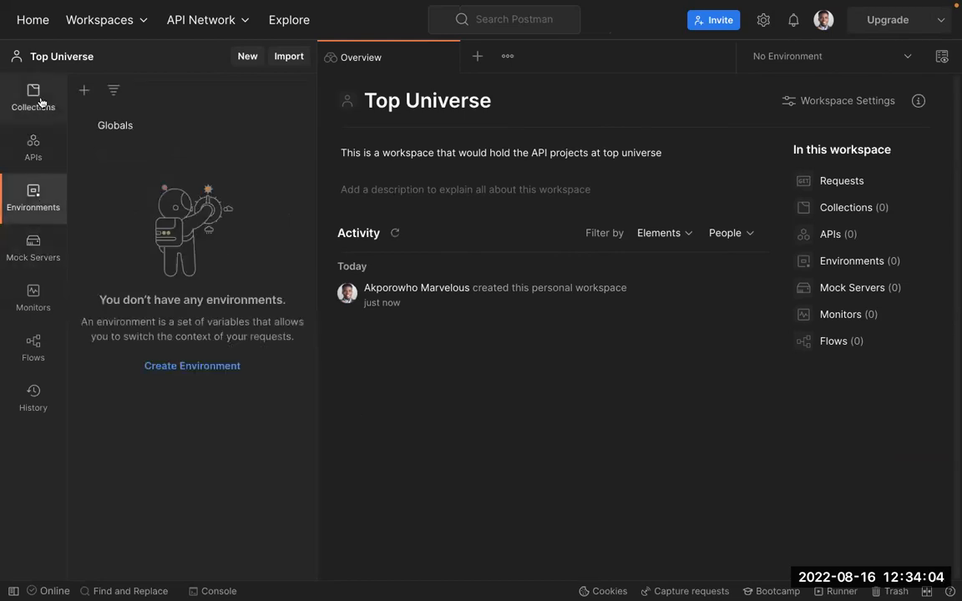
left_click(40, 102)
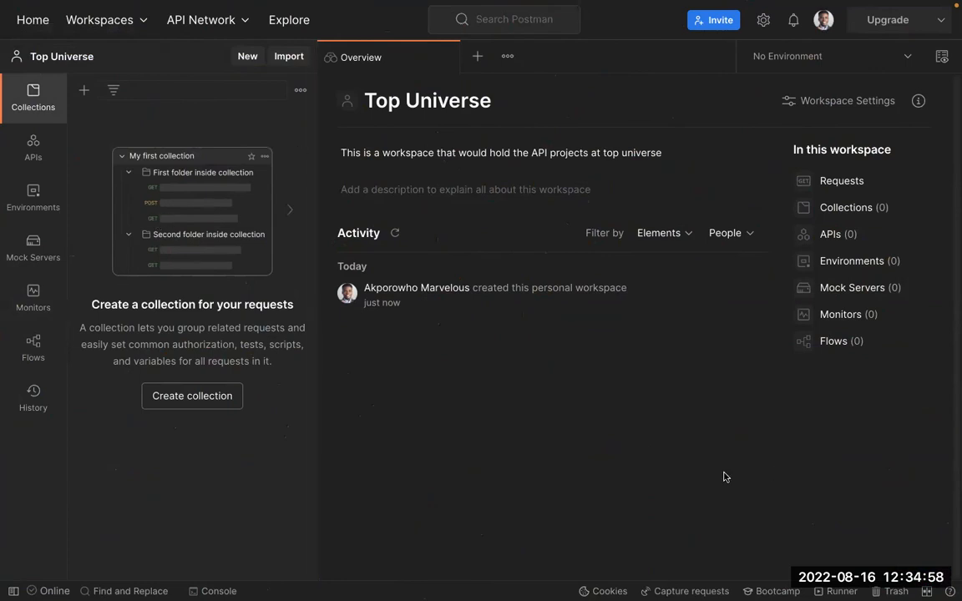
key("ctrl+Left")
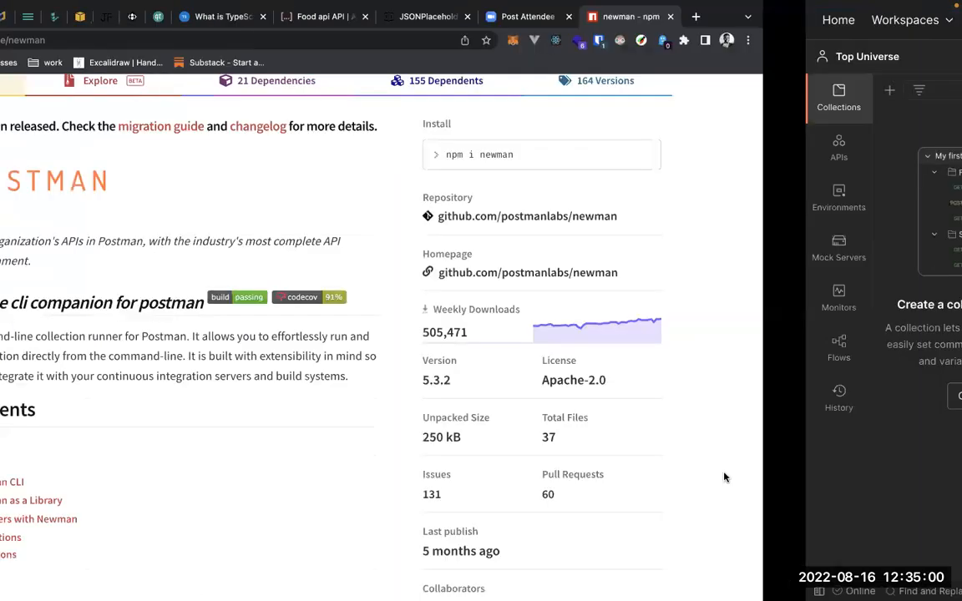
Step: Quit Discord from the Dock, then return to the Postman desktop space
key("ctrl+Left")
right_click(775, 582)
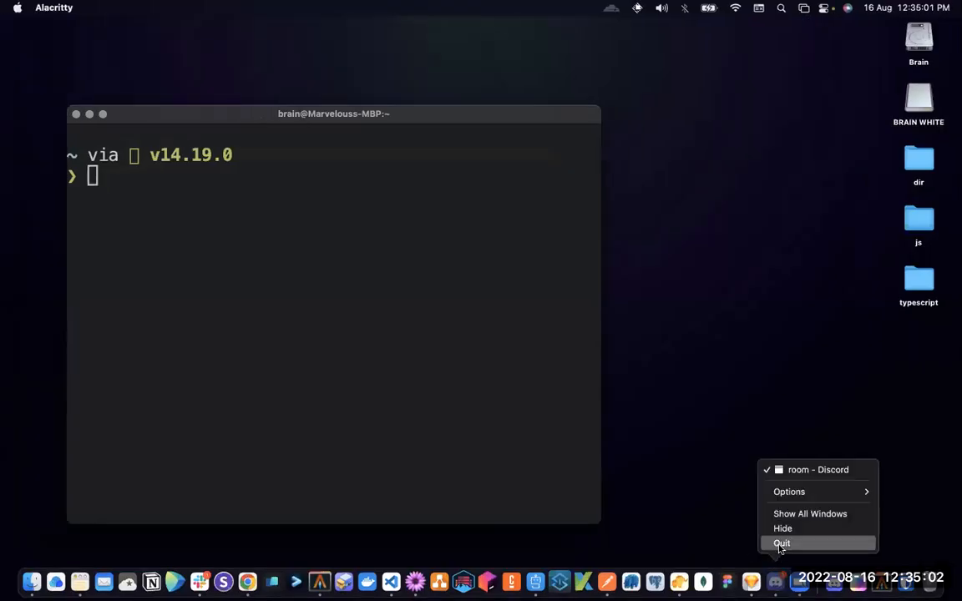
left_click(781, 544)
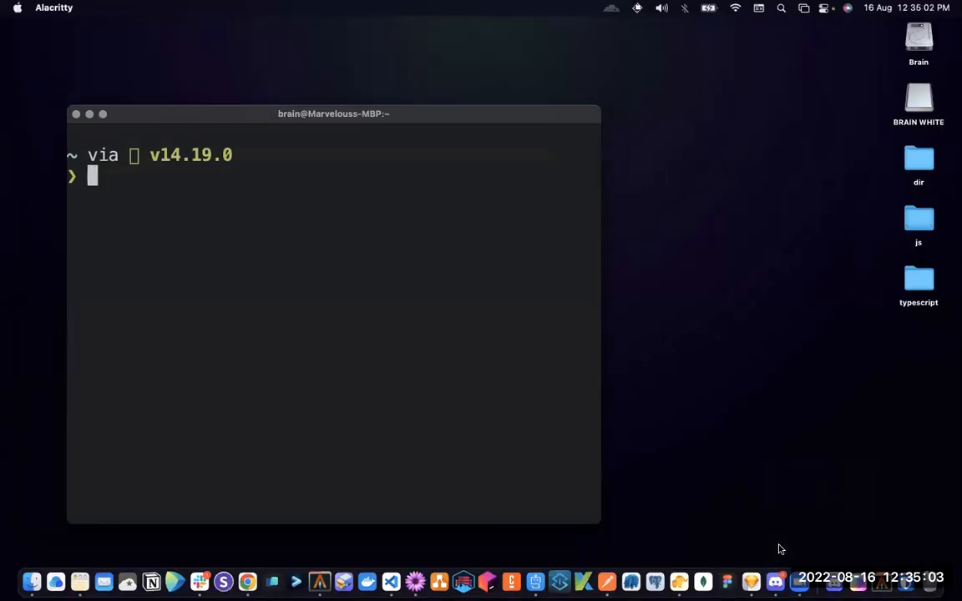
right_click(750, 582)
key("ctrl+Right")
key("ctrl+Right")
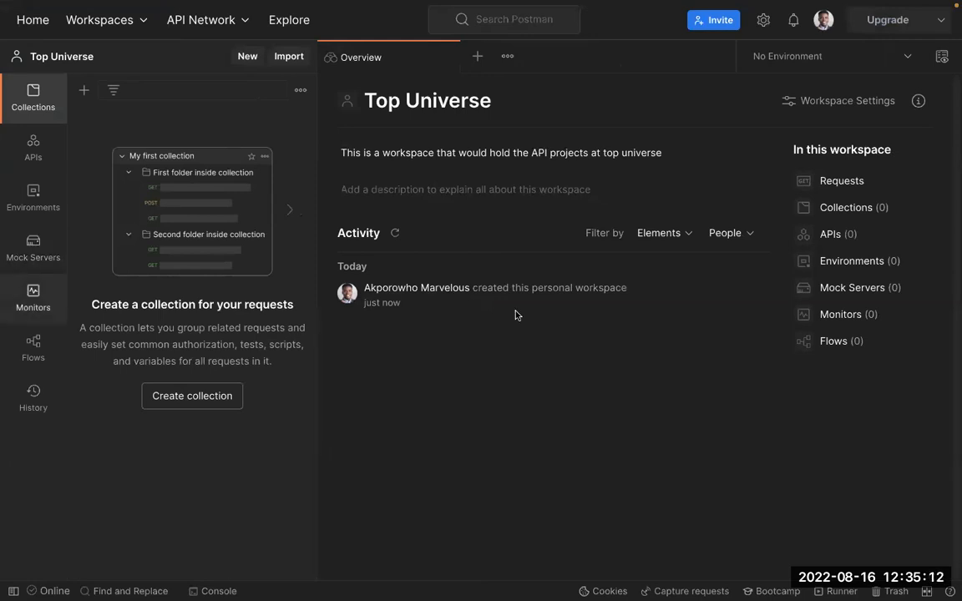
Step: Remove the Chrome desktop space in Mission Control and return to Postman
key("ctrl+Up")
left_click_drag(481, 71, 480, 1)
key("ctrl+Up")
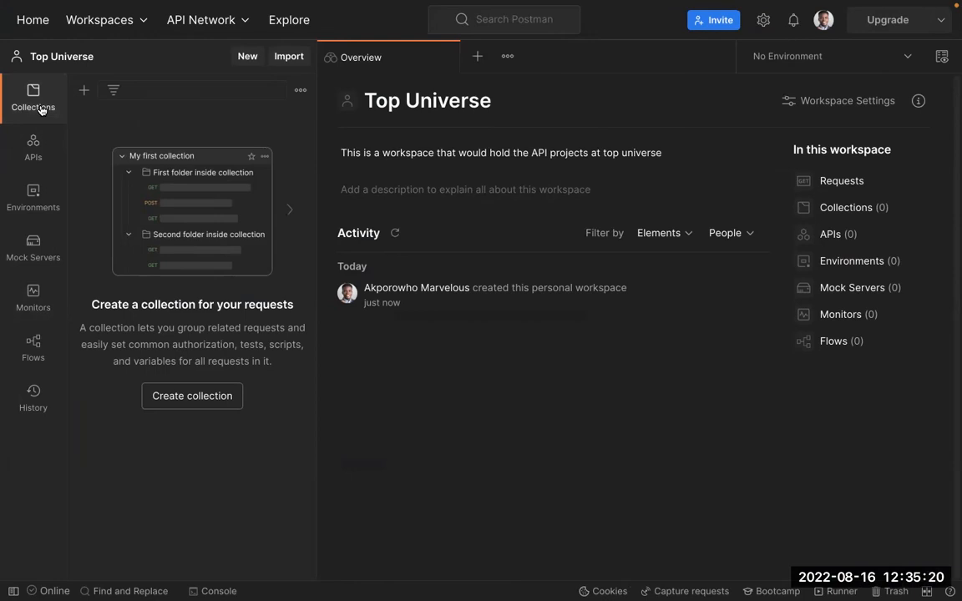
Step: Create a new untitled HTTP GET request, then close its tab
left_click(252, 60)
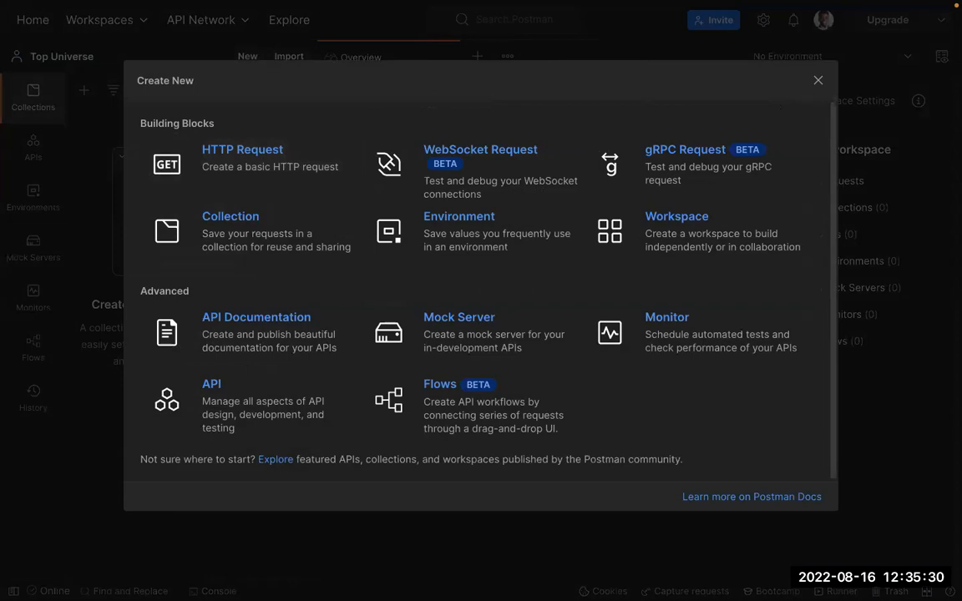
left_click(284, 193)
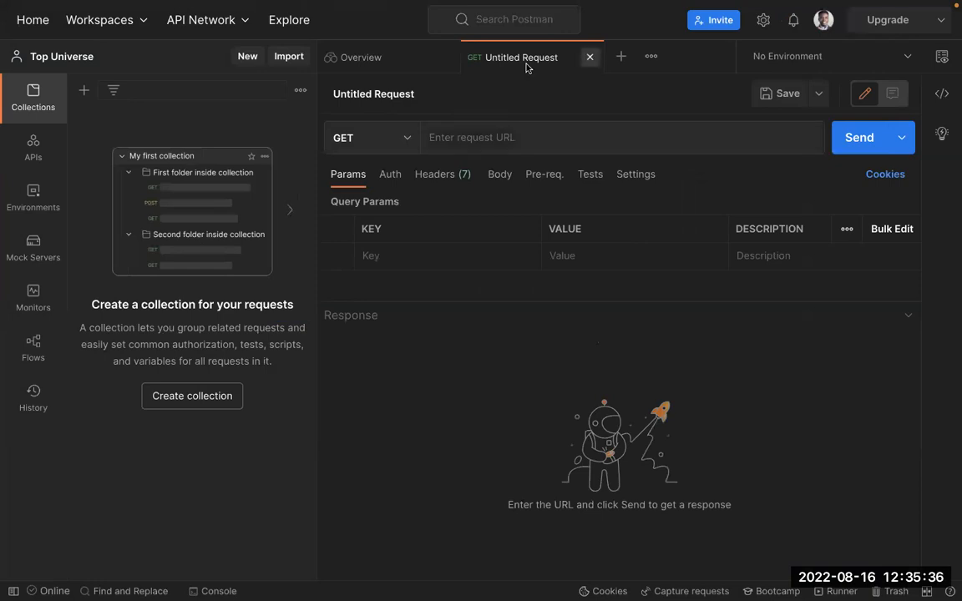
left_click(589, 57)
Step: Reopen the Create New options to look through what can be created
left_click(247, 56)
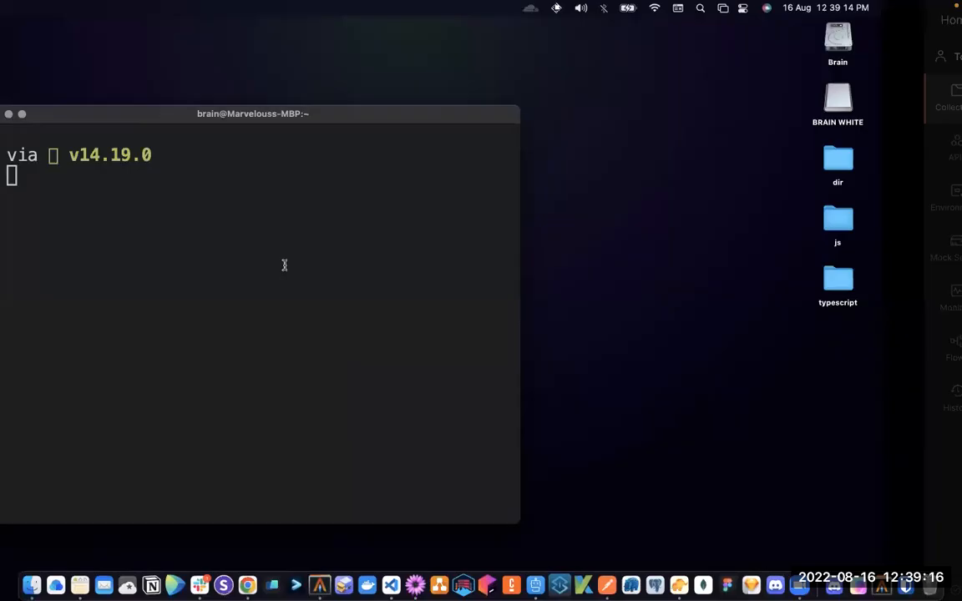
Step: Run cd Desktop, touch readme.md and mate readme.md to create and open the file
type("cd Desktop")
key("Return")
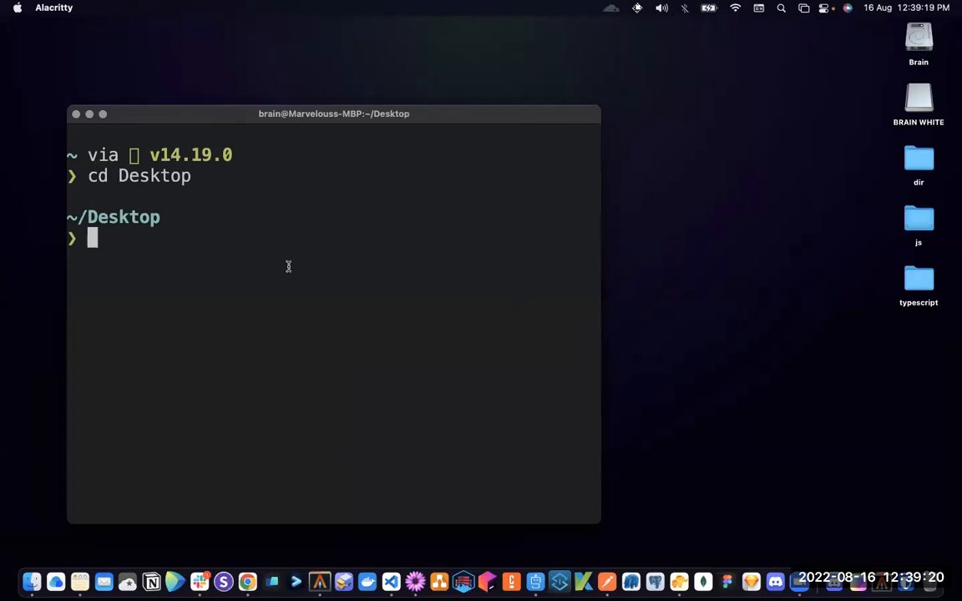
type("touch readme.md")
key("Return")
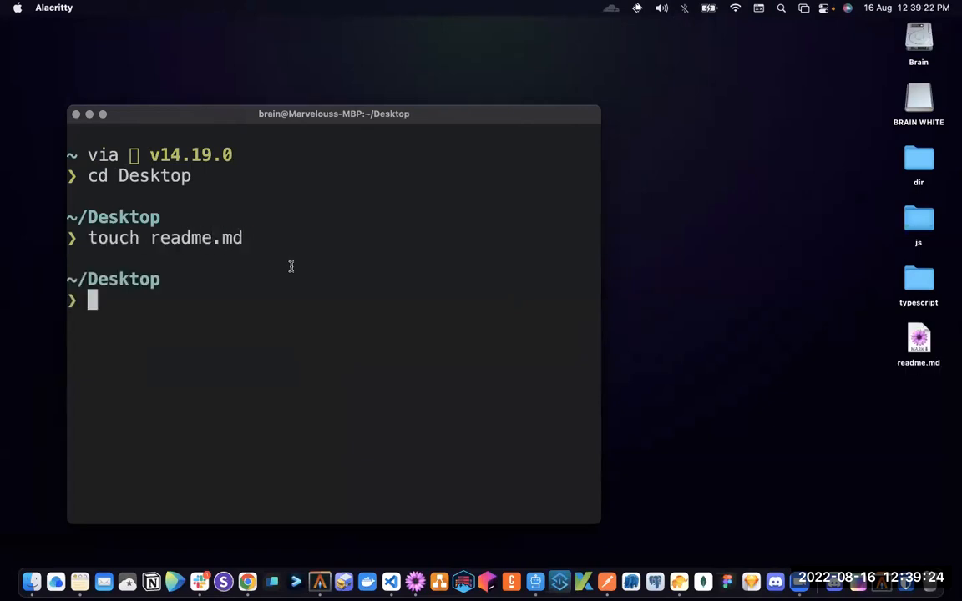
type("mate readme.md")
key("Return")
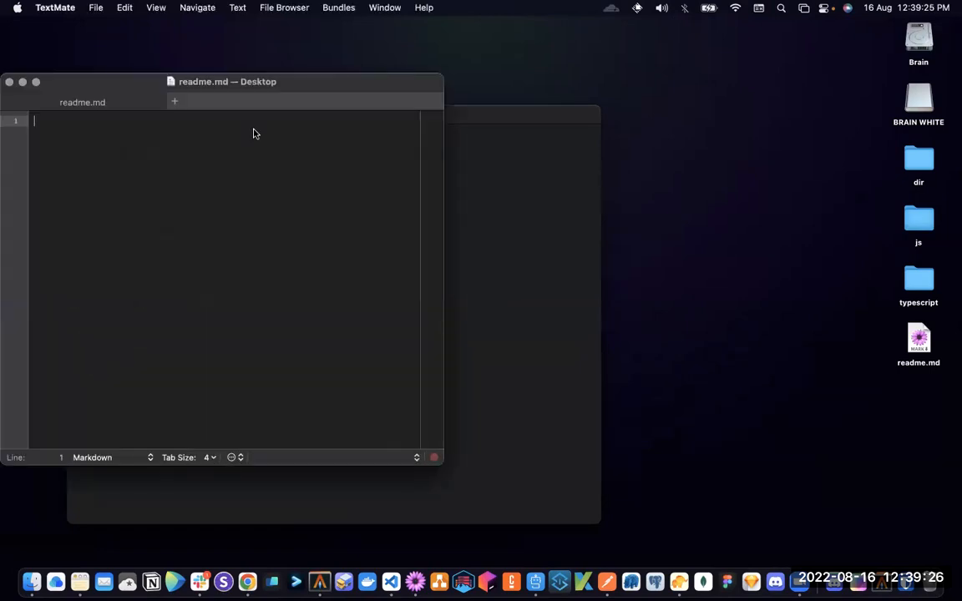
Step: Enlarge the editor font, then type 'retailApp' with an indented 'authentication' heading below it
key("super+equal")
key("super+equal")
key("super+equal")
key("super+equal")
key("super+equal")
key("super+equal")
key("super+equal")
key("super+equal")
key("super+equal")
key("super+equal")
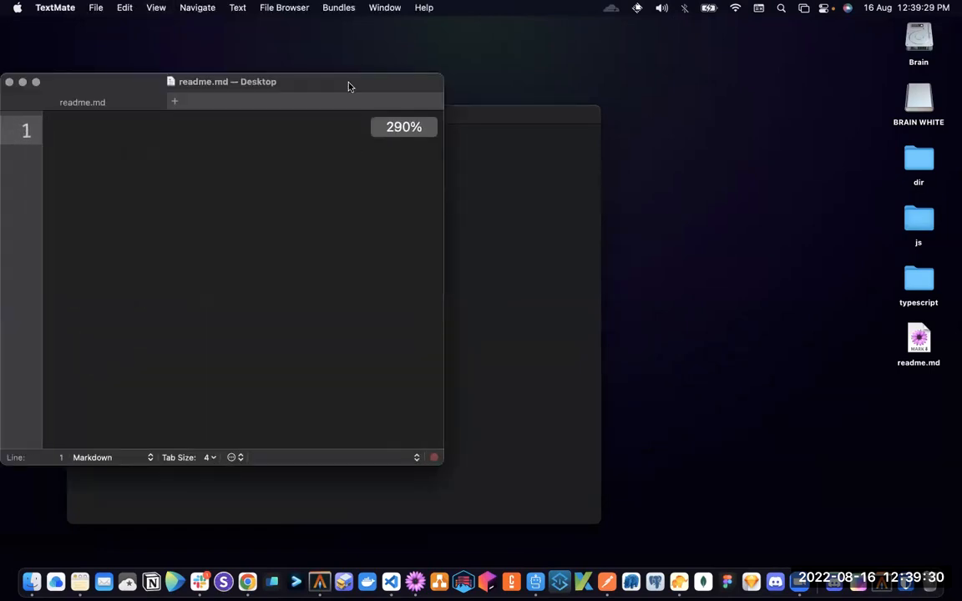
left_click_drag(242, 89, 348, 83)
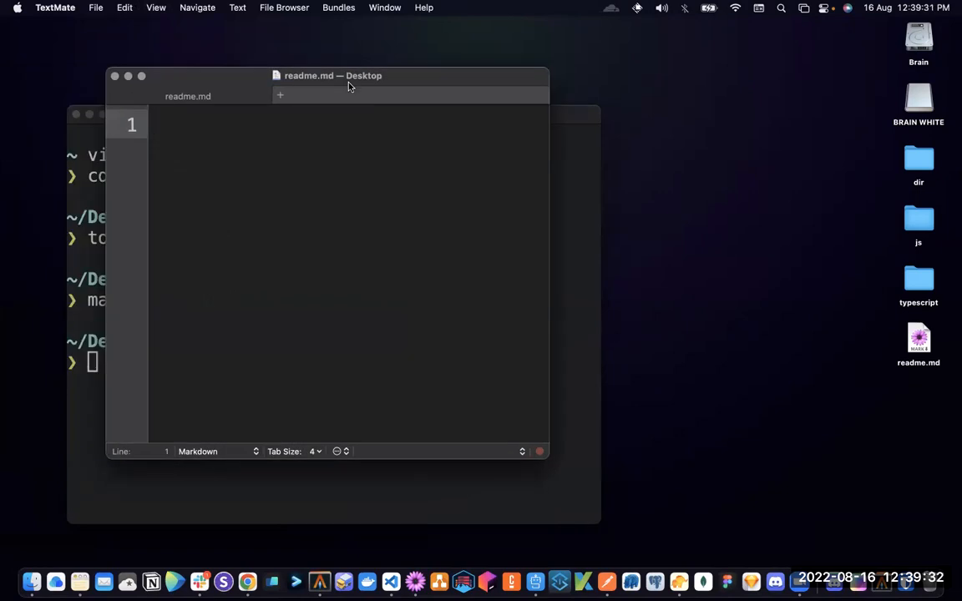
type("retailApp")
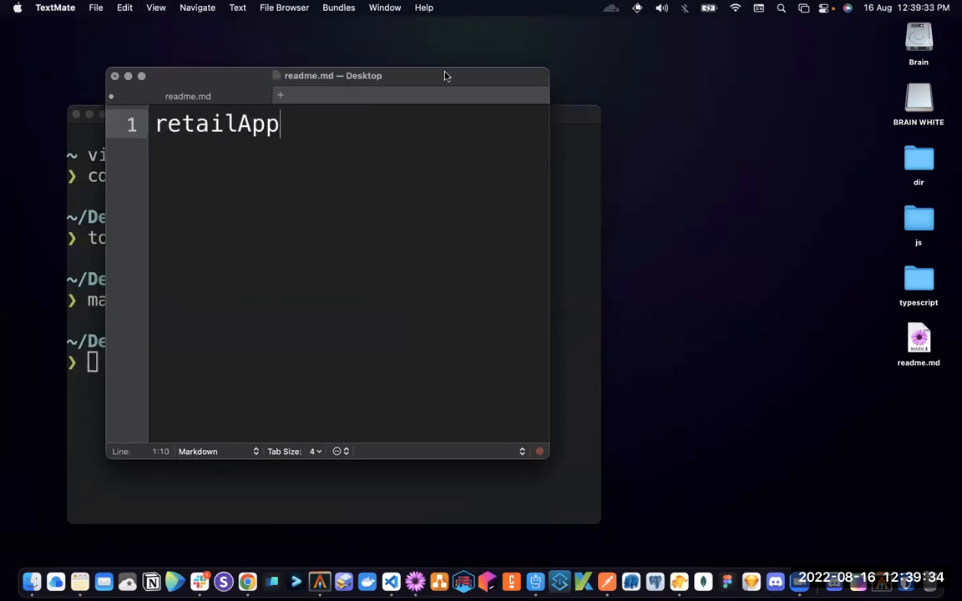
key("super+a")
key("Right")
key("Return")
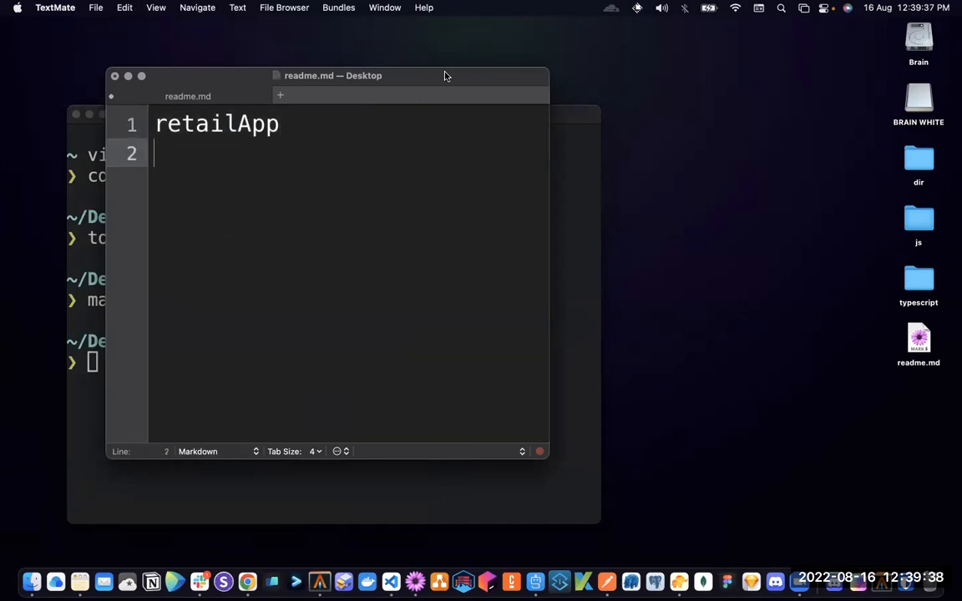
type("authentication")
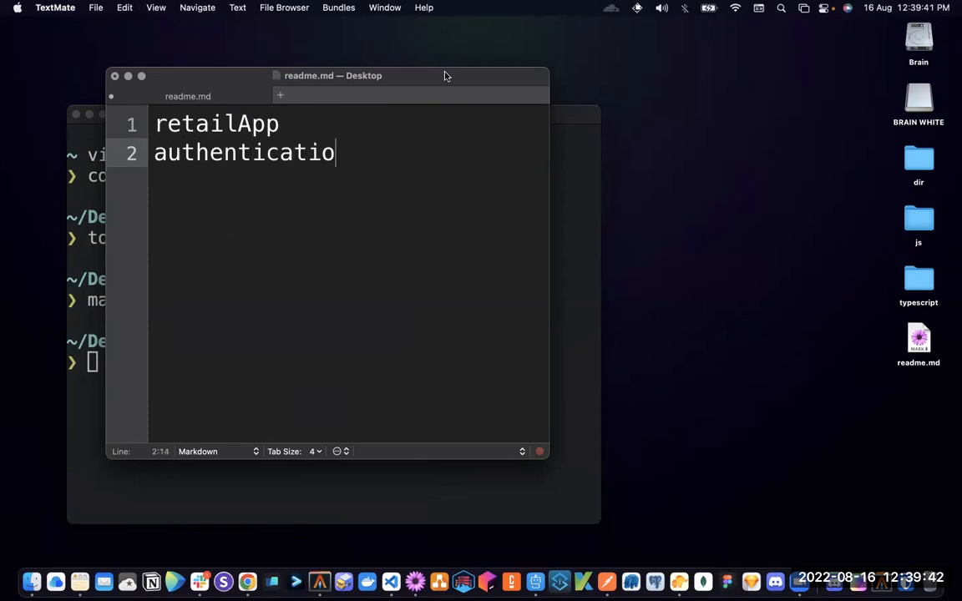
key("Tab")
Step: List signup, sign_in and forgot_password indented under authentication
key("super+Right")
key("Return")
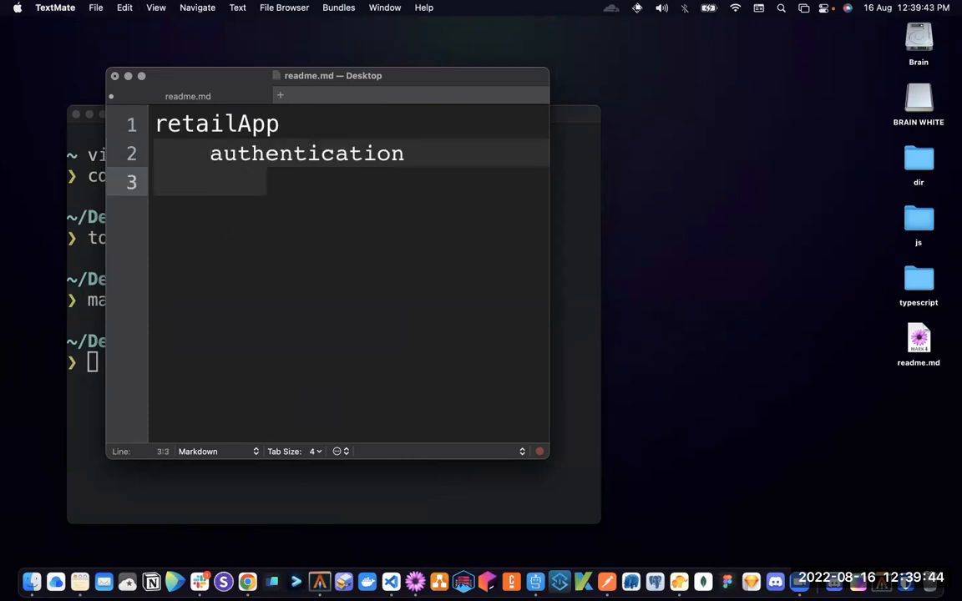
type("signup")
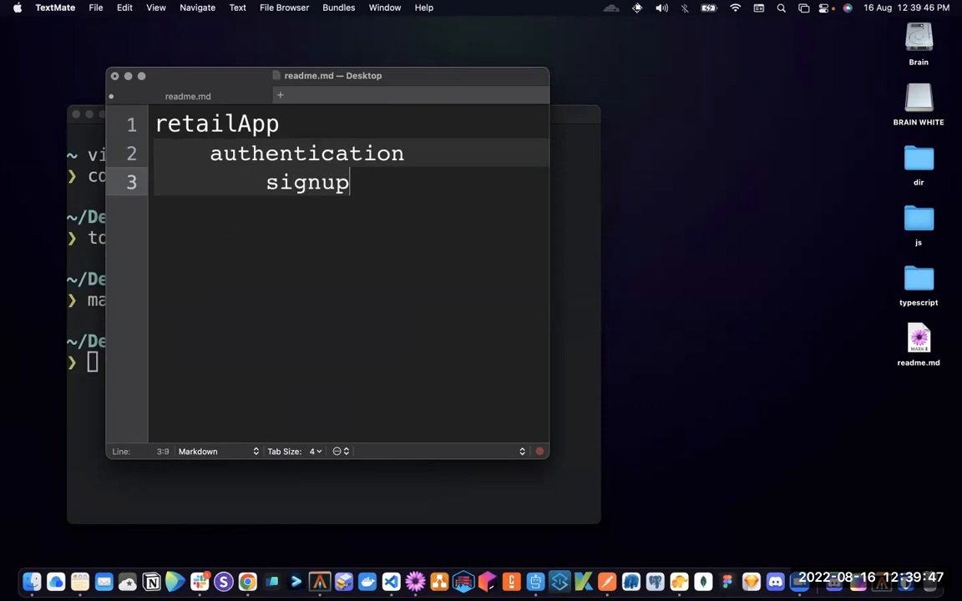
key("Return")
type("sign in")
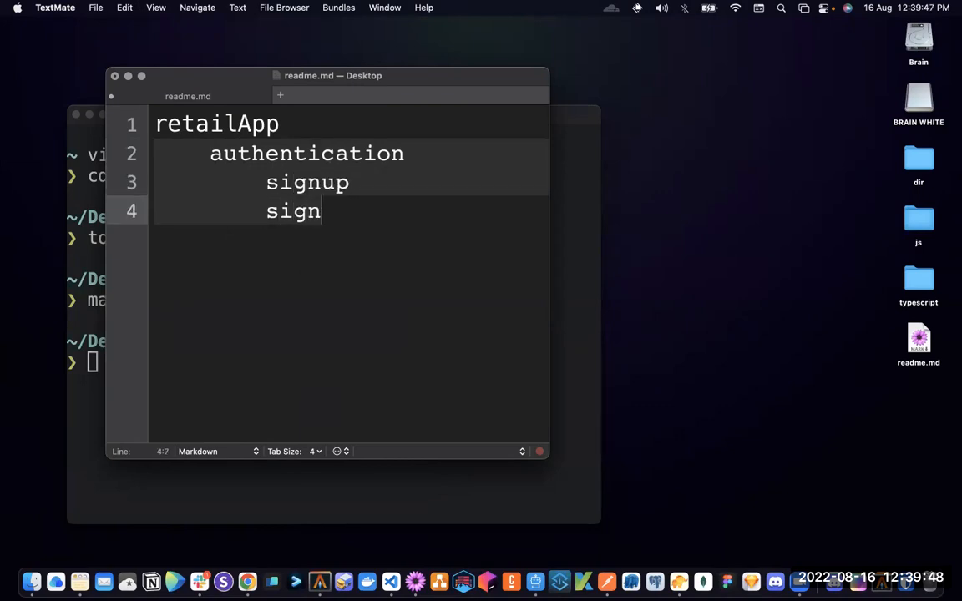
key("Return")
key("BackSpace")
key("BackSpace")
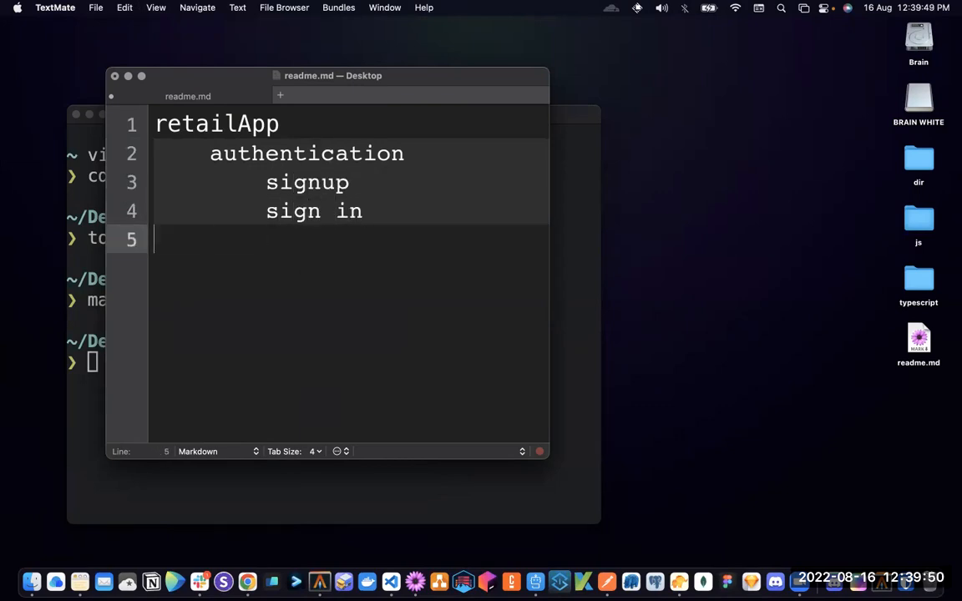
key("BackSpace")
key("BackSpace")
key("BackSpace")
key("BackSpace")
type("_in")
key("Return")
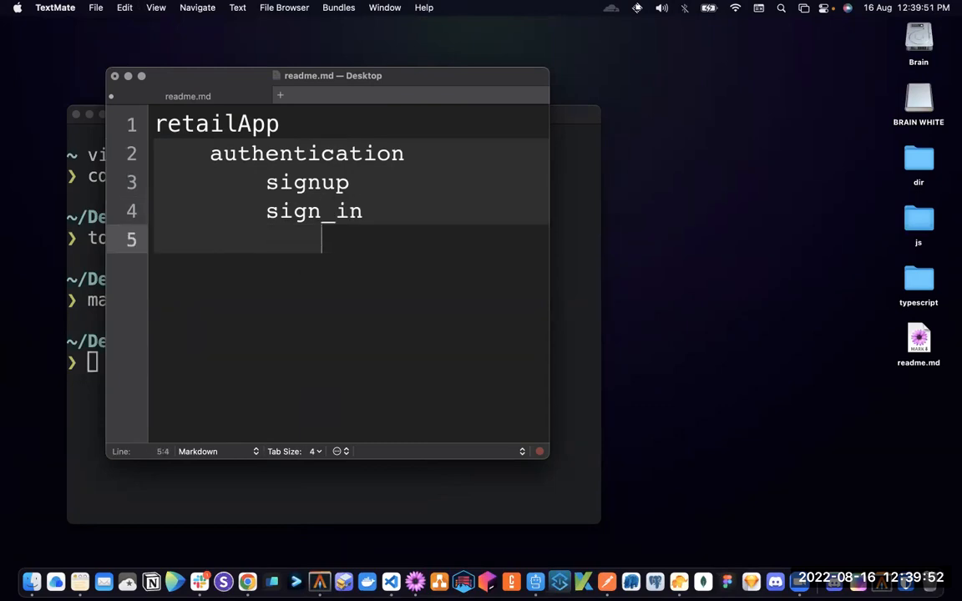
type("forgot_password")
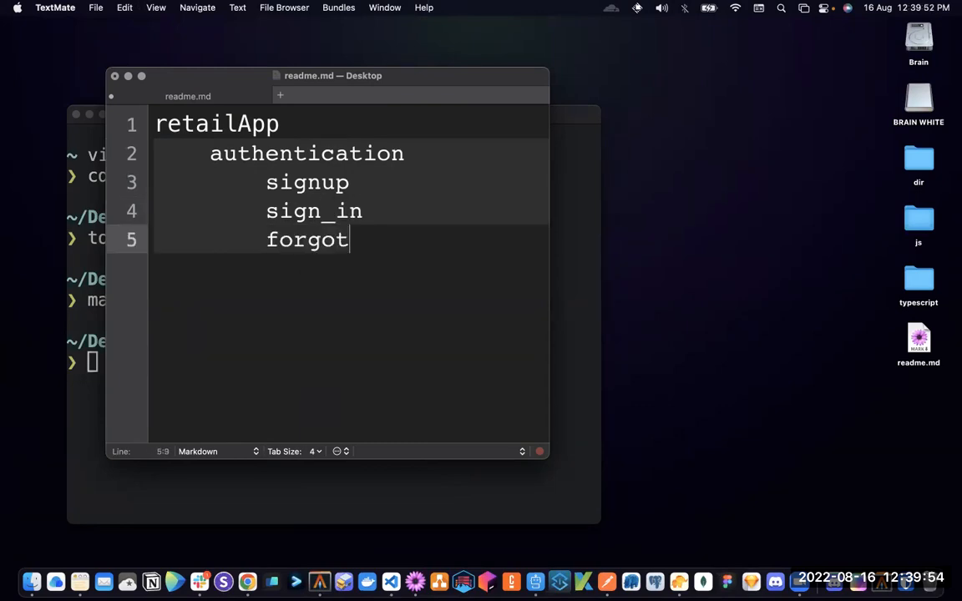
Step: Add a 'profile' heading with get_profile and update_profile entries beneath it
key("Return")
key("Return")
key("BackSpace")
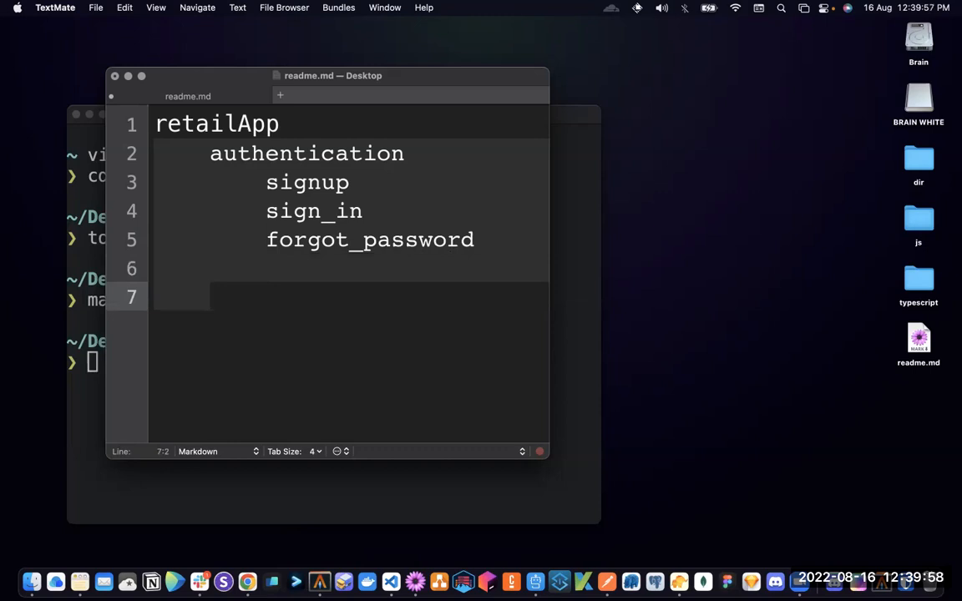
type("users")
key("alt+BackSpace")
type("profile")
key("Return")
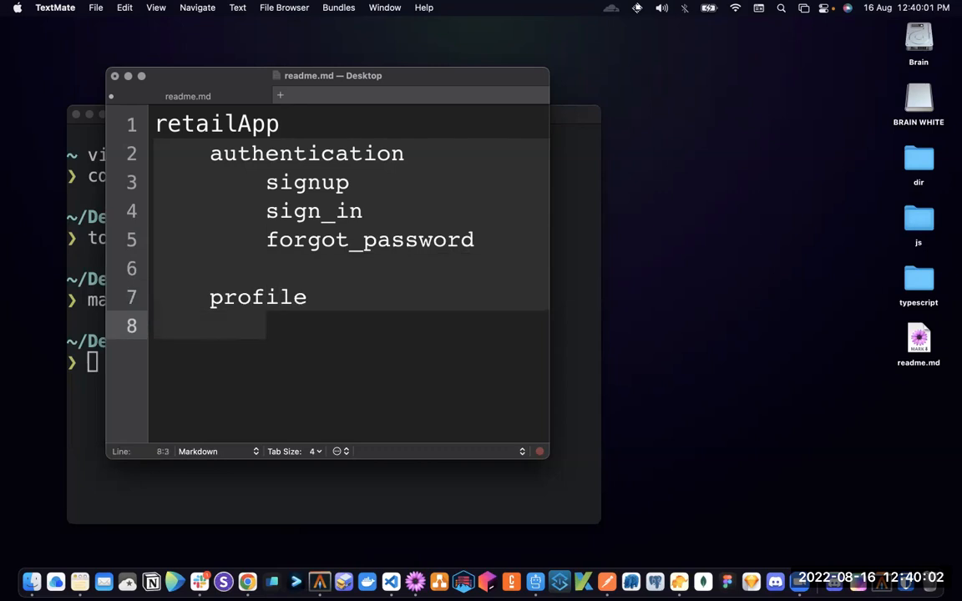
type("get_")
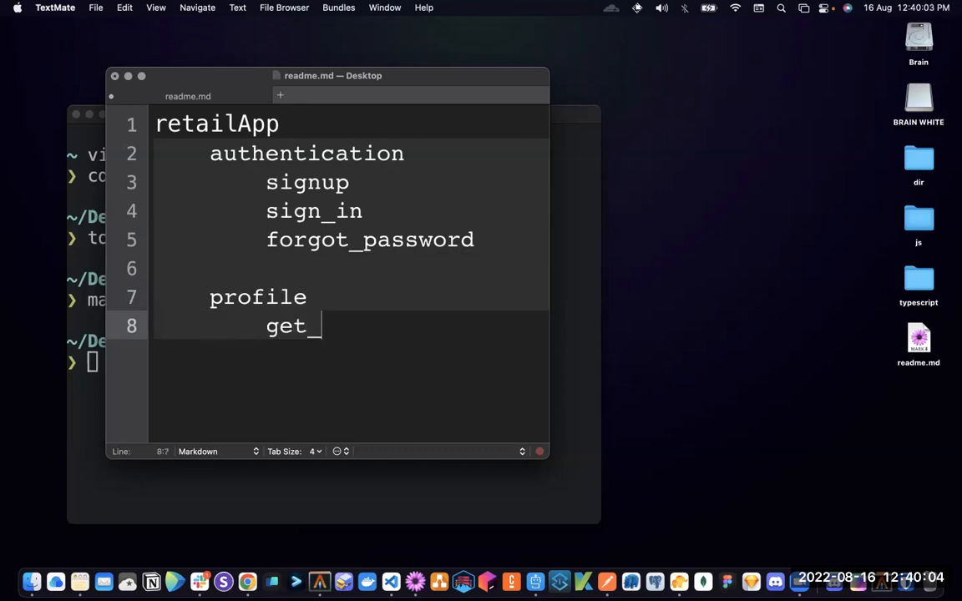
type("profile")
key("Return")
type("up")
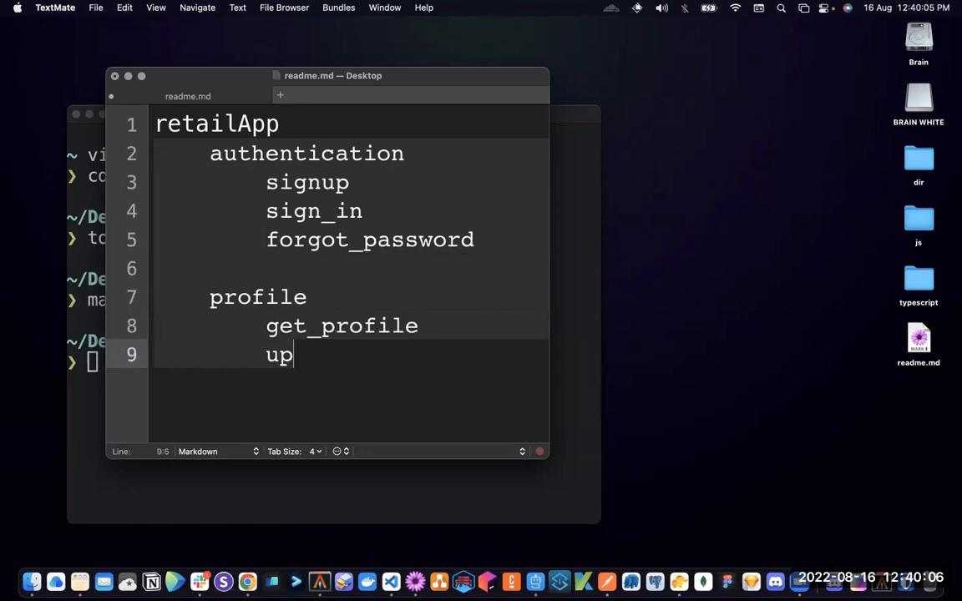
type("date_rpof")
key("BackSpace")
key("BackSpace")
key("BackSpace")
key("BackSpace")
type("profil")
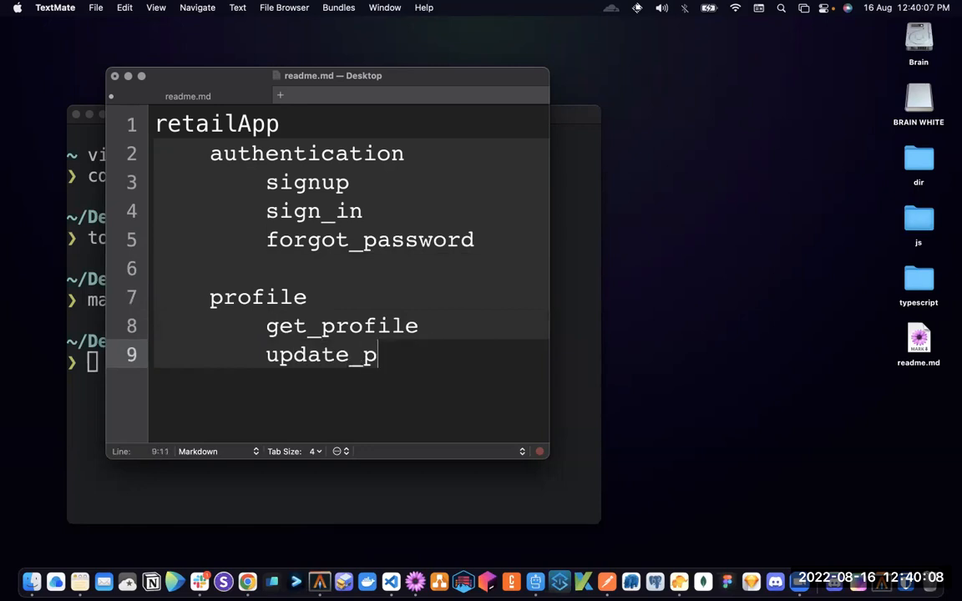
type("e")
Step: Label signup, sign_in and forgot_password with POST
left_click_drag(280, 123, 153, 108)
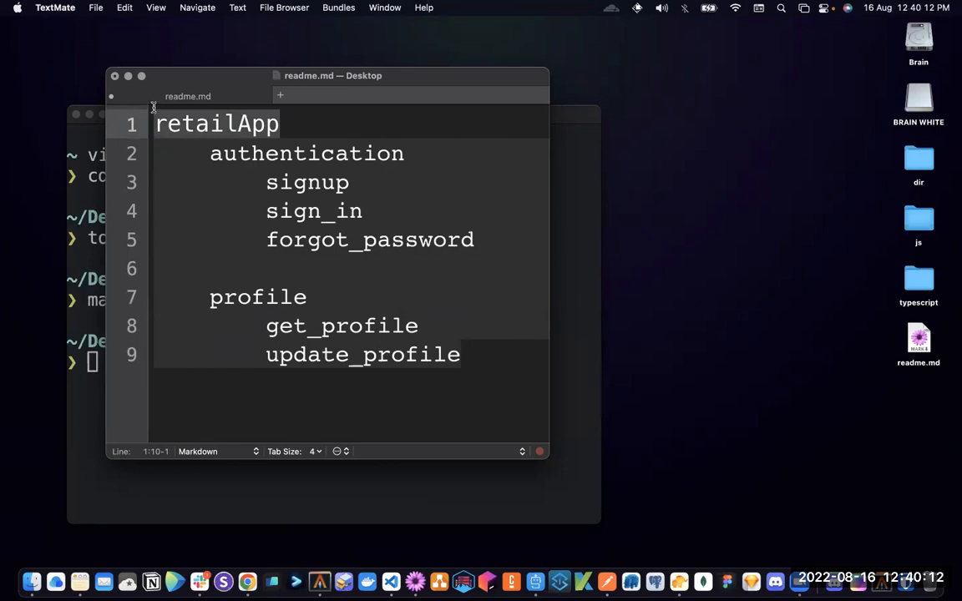
left_click_drag(208, 154, 405, 160)
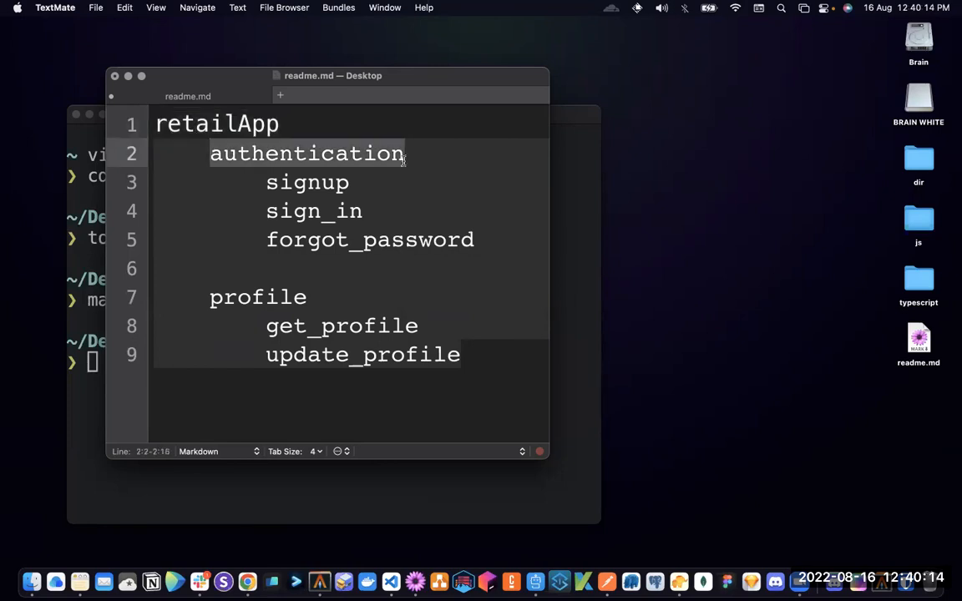
left_click(213, 160)
left_click_drag(210, 159, 408, 169)
left_click(407, 162)
left_click_drag(208, 155, 415, 153)
left_click(211, 151)
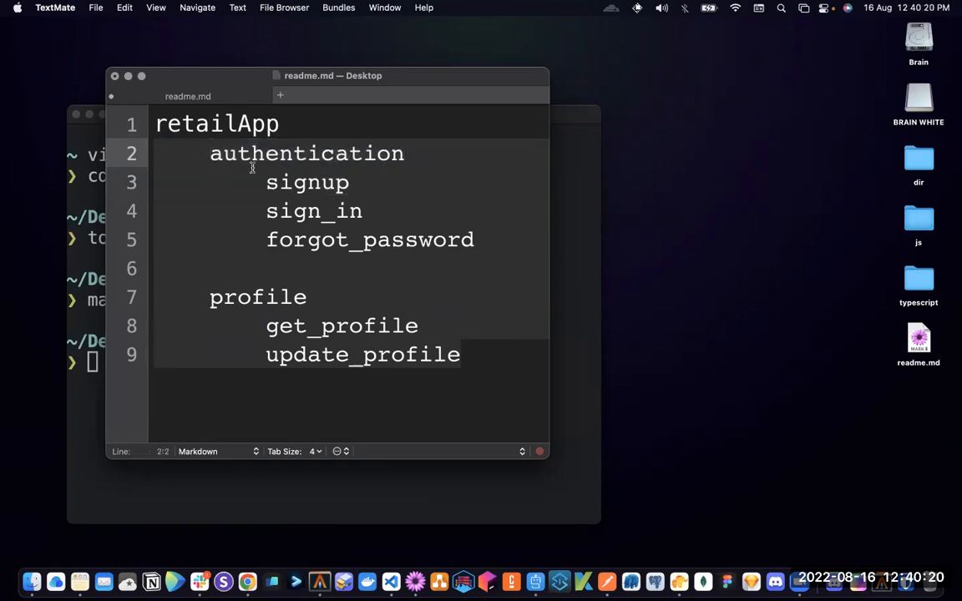
left_click_drag(492, 238, 262, 189)
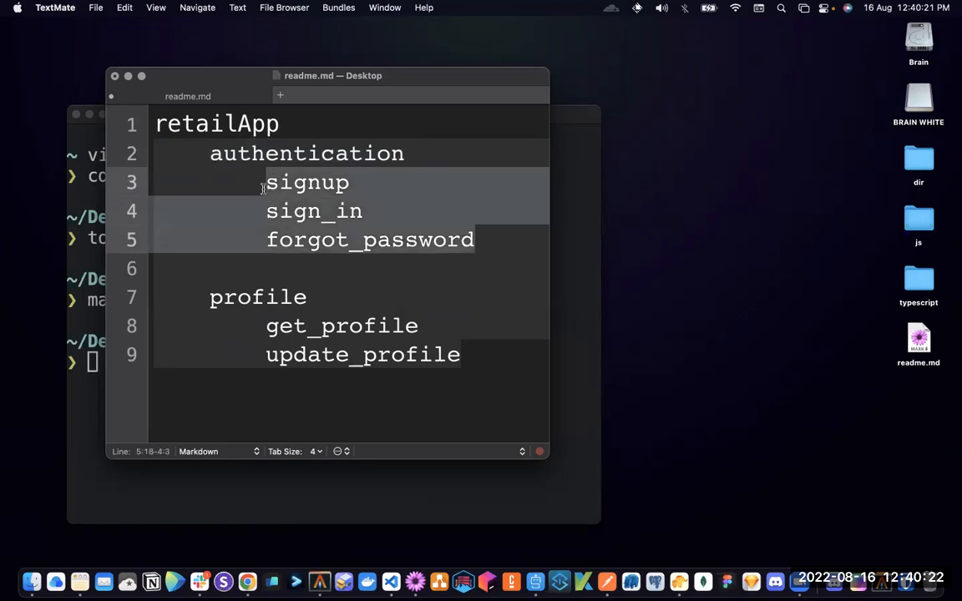
left_click(367, 187)
type("POST")
left_click(368, 210)
type("POST")
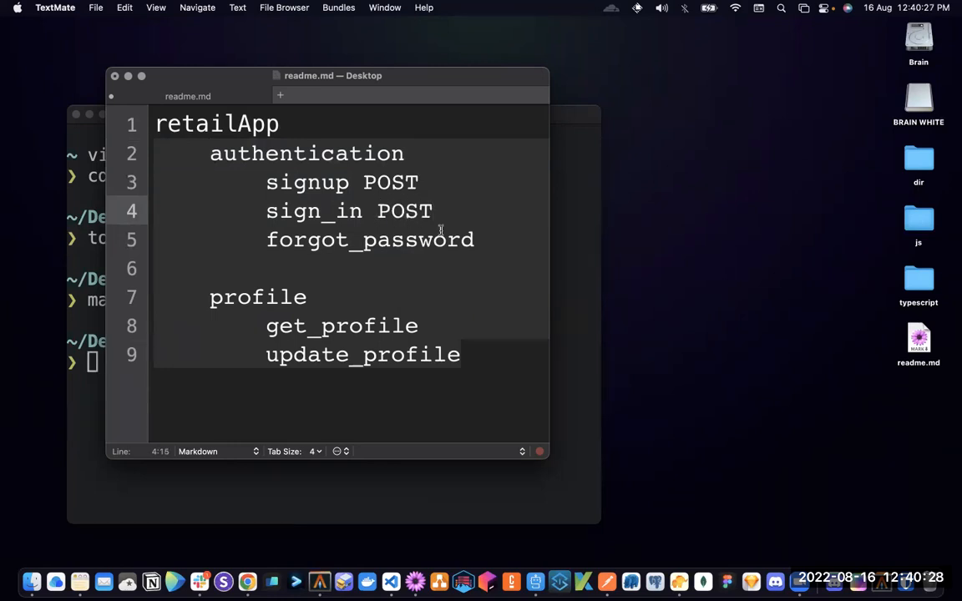
key("Down")
key("super+Right")
type("POST")
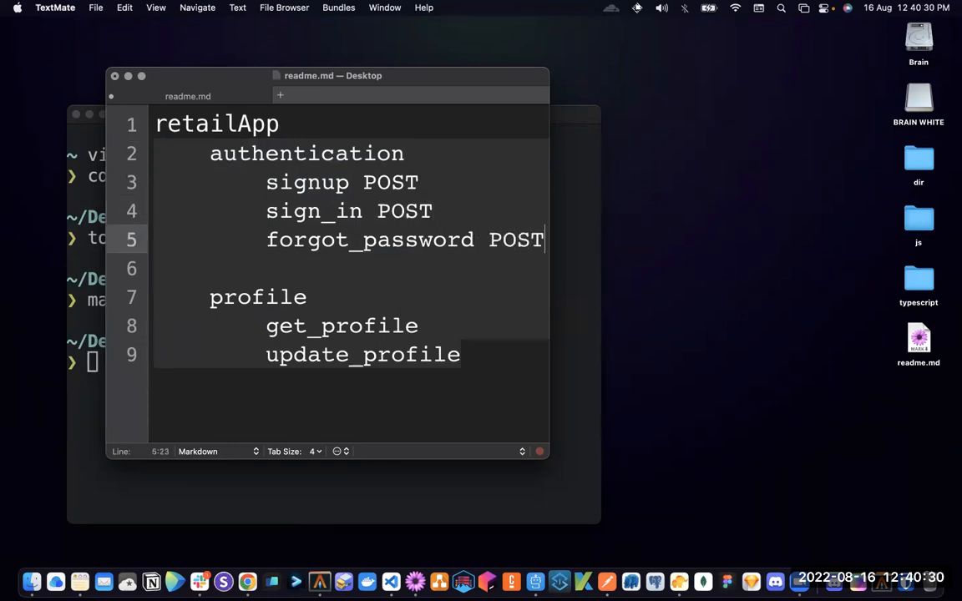
Step: Label get_profile with GET and update_profile with PUT, then review the labels
scroll(431, 283, "right", 1)
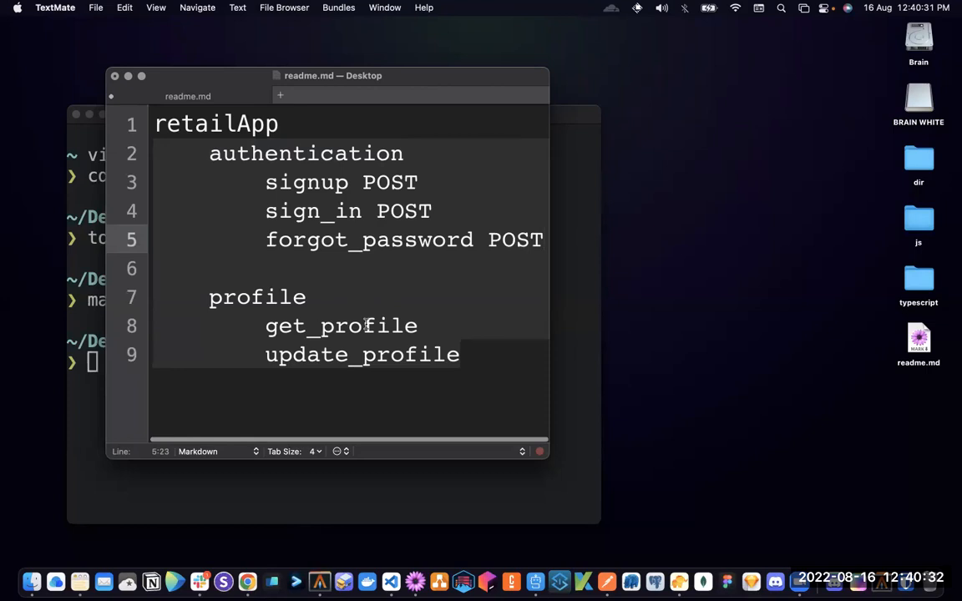
left_click(440, 326)
type("GET")
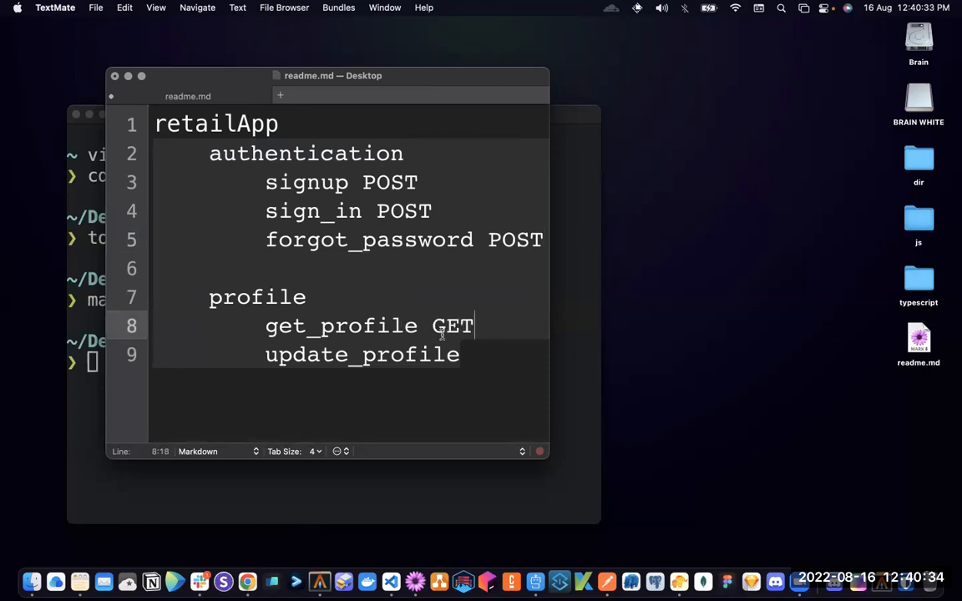
left_click(459, 350)
type("PUT")
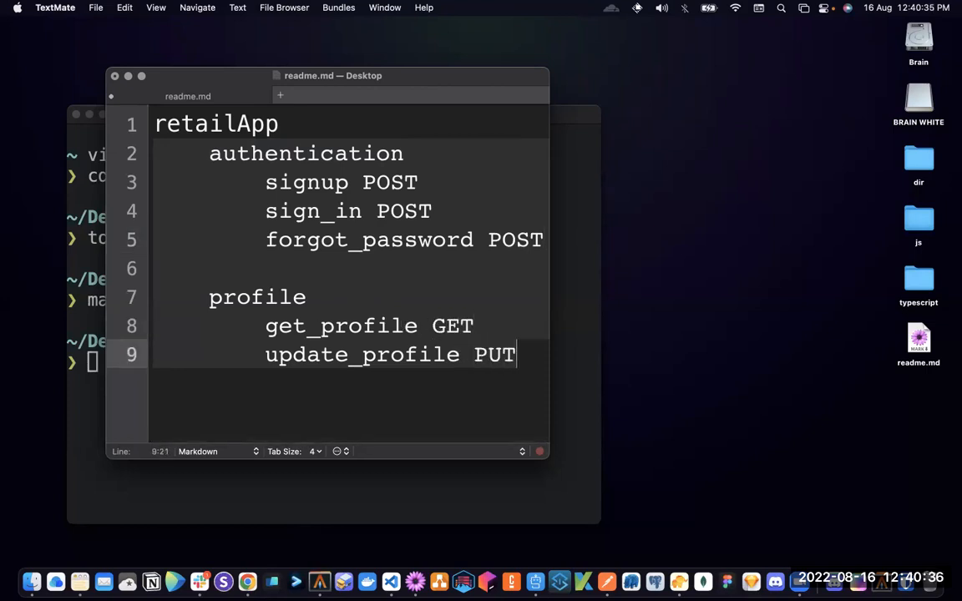
double_click(451, 326)
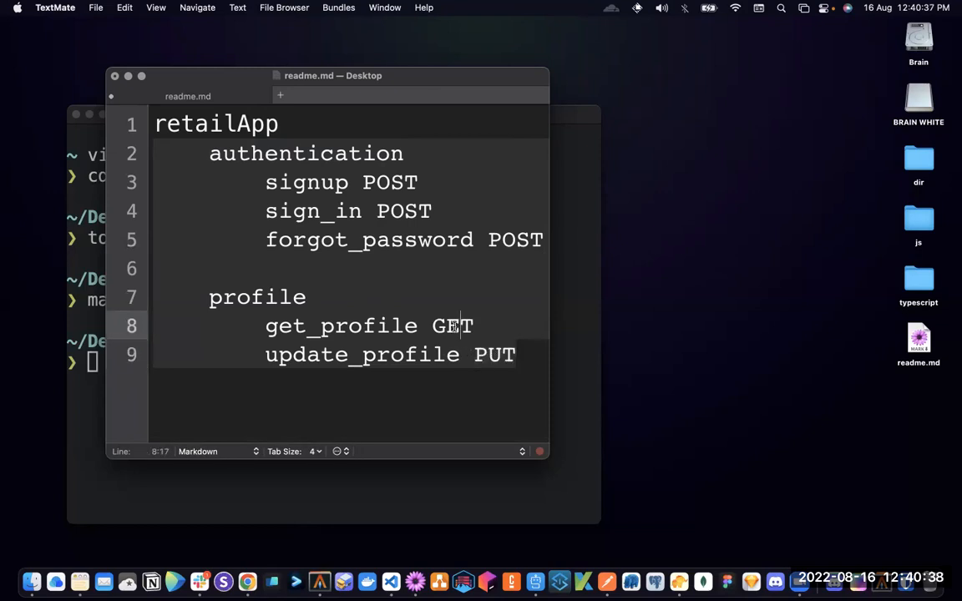
double_click(515, 241)
double_click(402, 211)
double_click(383, 182)
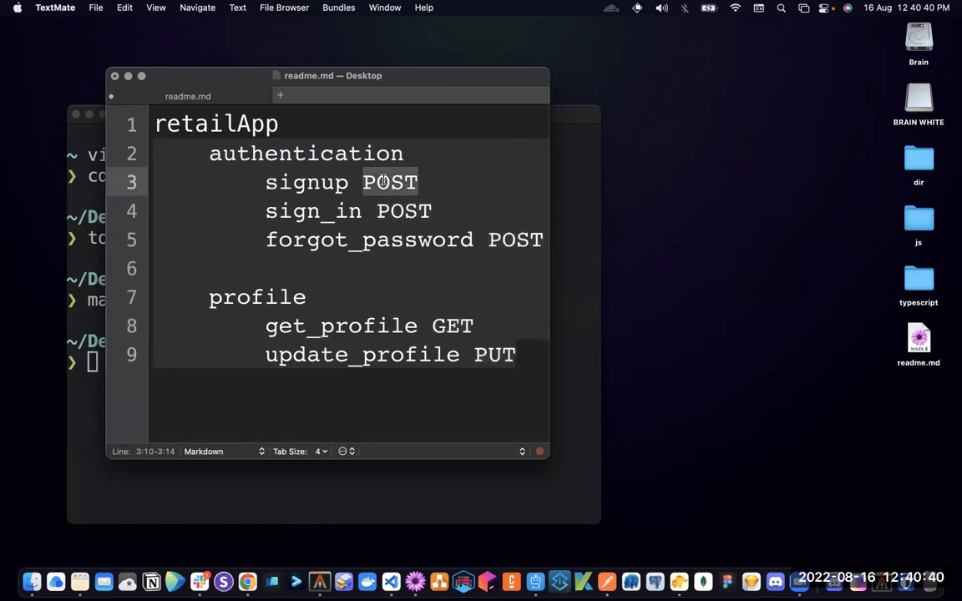
left_click(221, 125)
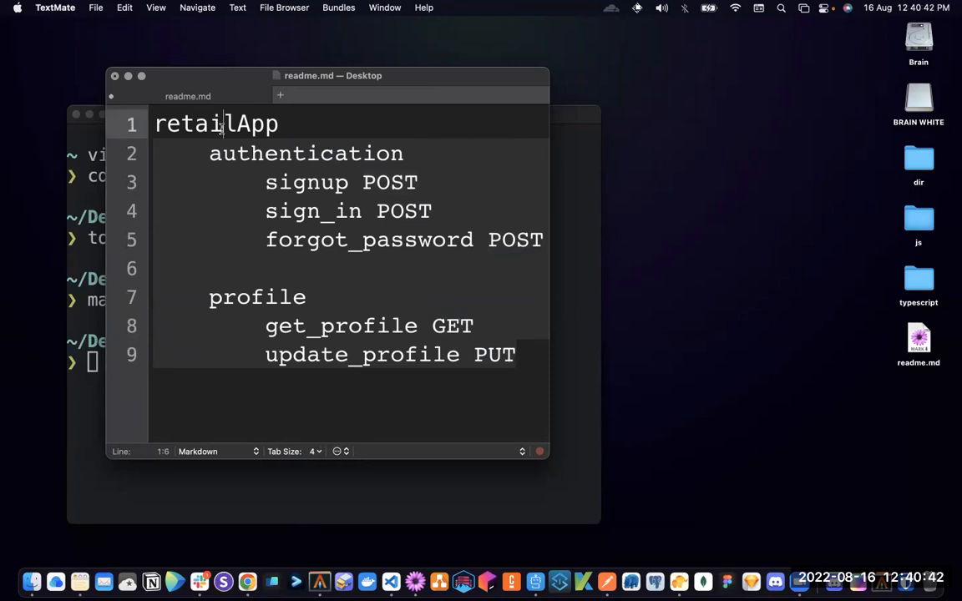
double_click(221, 125)
double_click(398, 150)
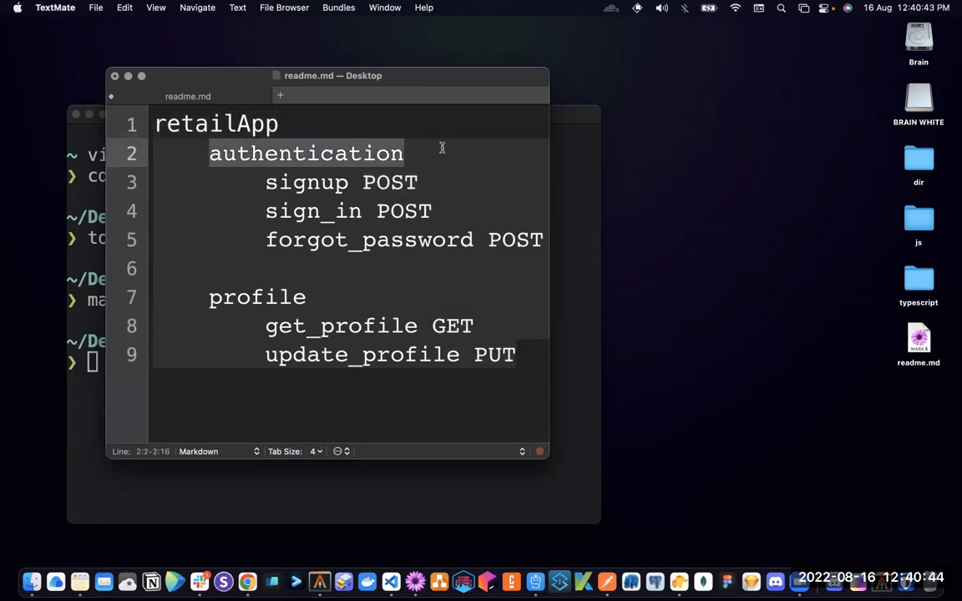
Step: Delete the blank line 6 between the authentication and profile groups, keeping the profile heading
left_click(314, 298)
key("super+shift+Left")
key("BackSpace")
key("BackSpace")
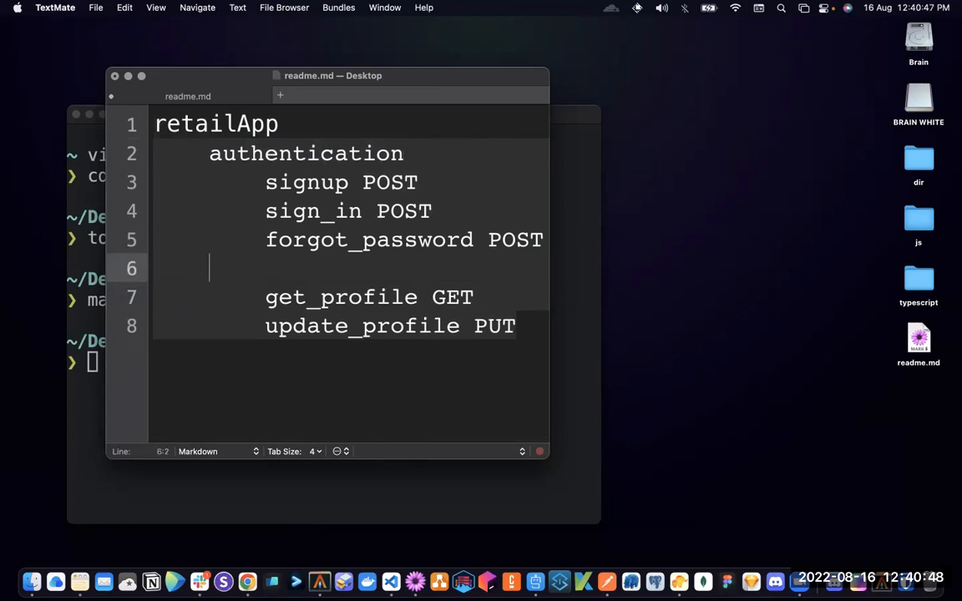
key("BackSpace")
key("BackSpace")
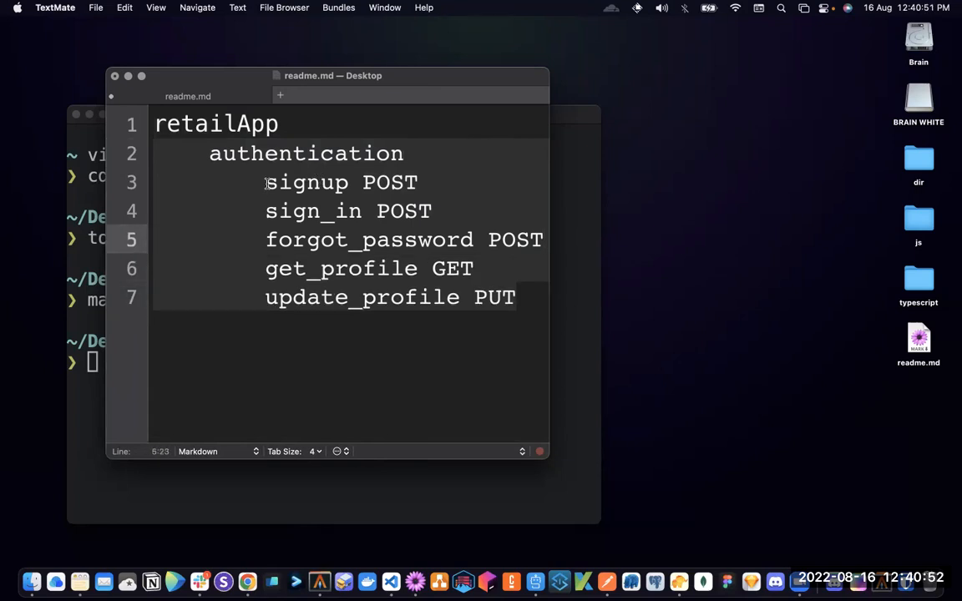
left_click_drag(242, 170, 412, 182)
left_click_drag(268, 209, 434, 212)
left_click_drag(267, 243, 544, 249)
left_click(394, 271)
key("super+z")
key("super+z")
key("super+z")
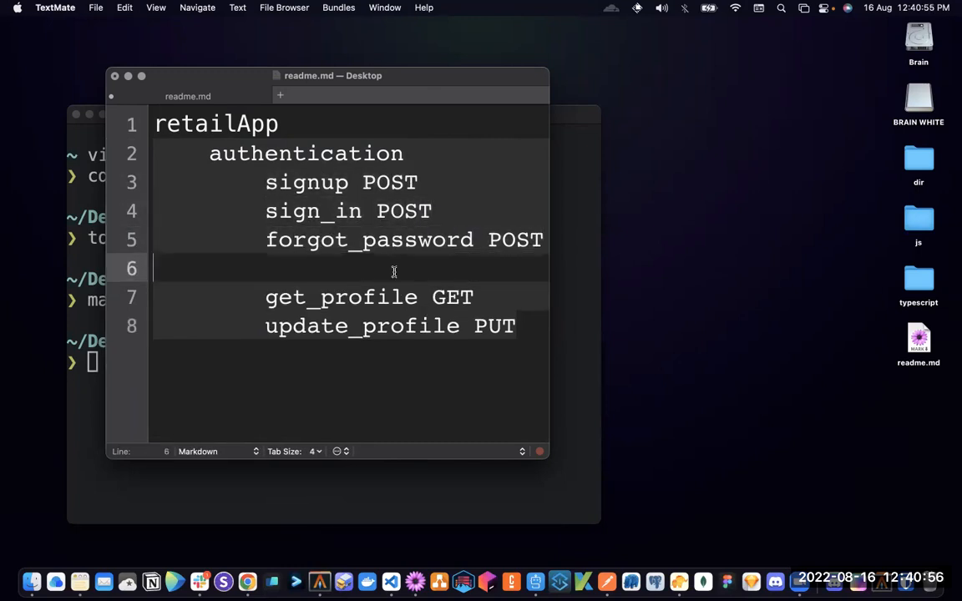
left_click(347, 286)
left_click(322, 264)
key("BackSpace")
key("BackSpace")
key("BackSpace")
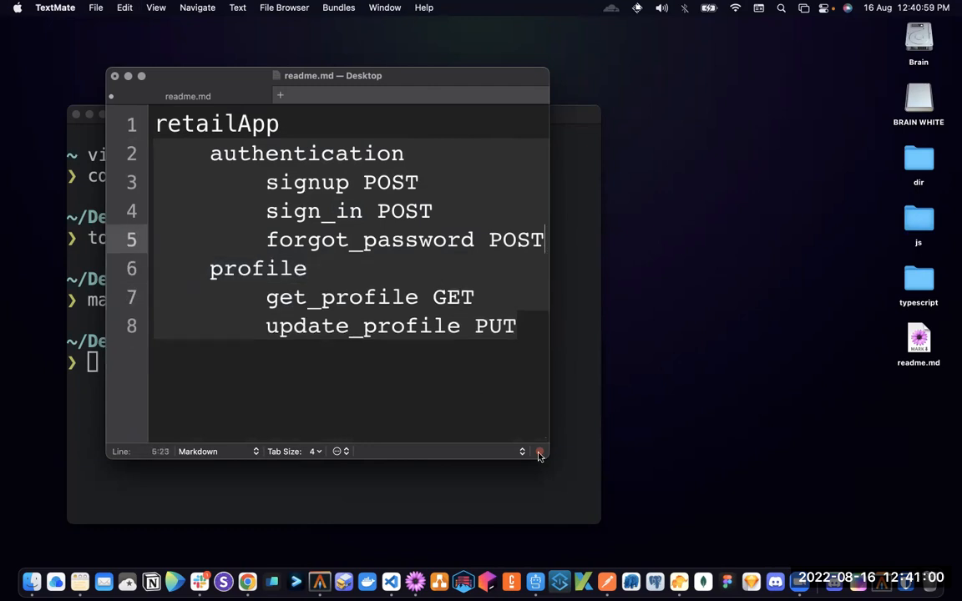
Step: Resize and reposition the readme.md window, bringing the terminal window forward
left_click_drag(543, 458, 571, 500)
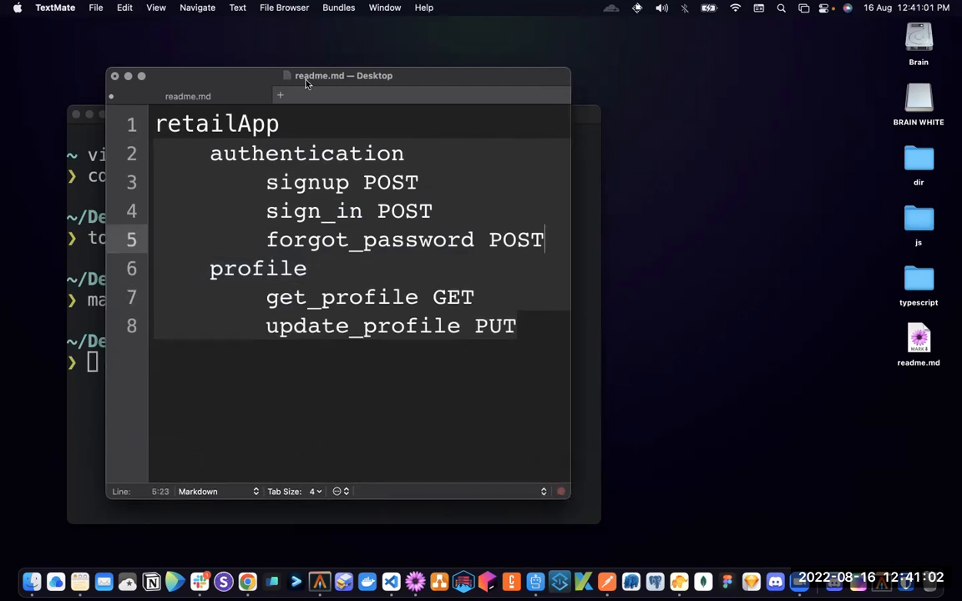
left_click_drag(255, 76, 165, 34)
left_click_drag(530, 121, 529, 89)
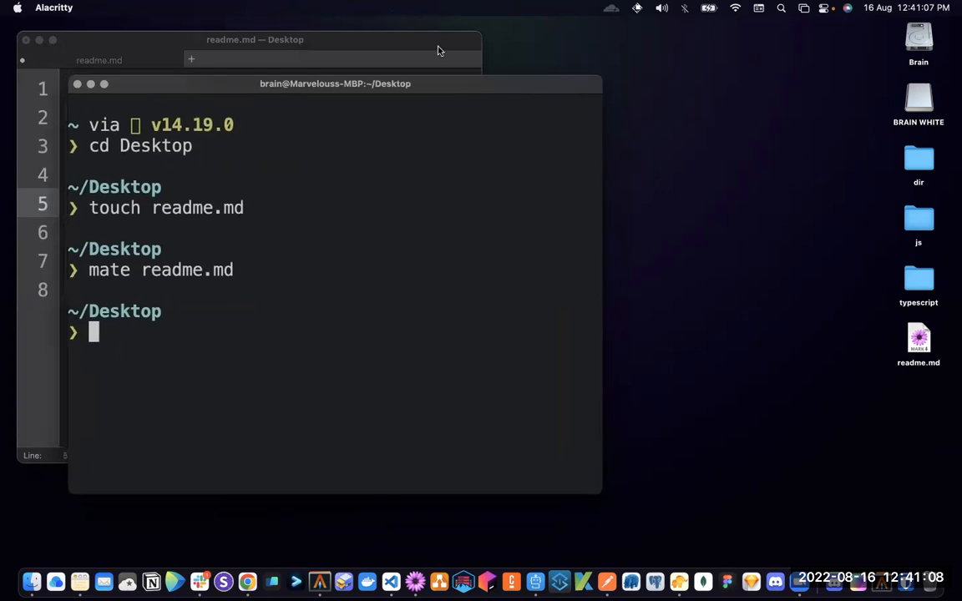
left_click(434, 36)
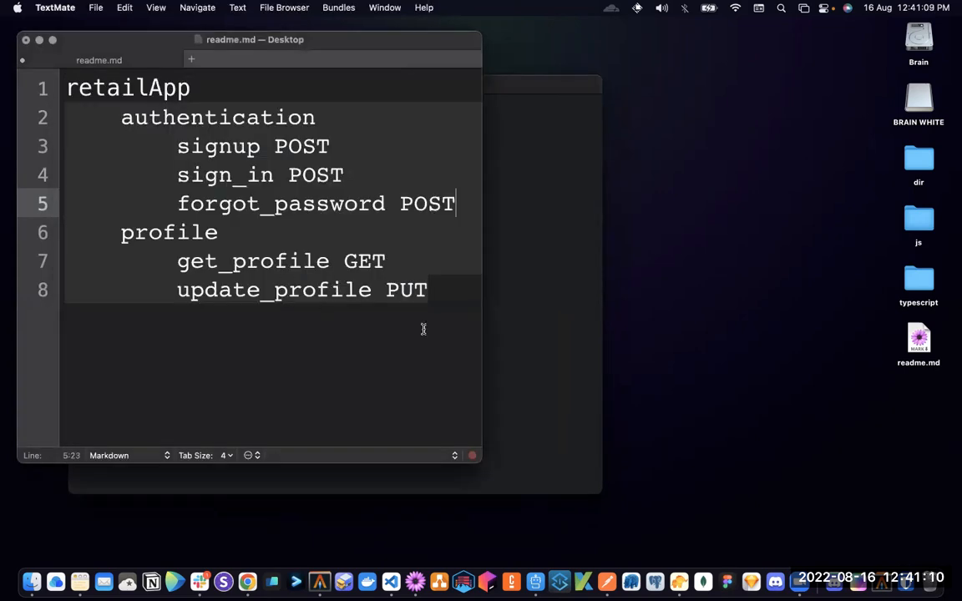
key("ctrl+Right")
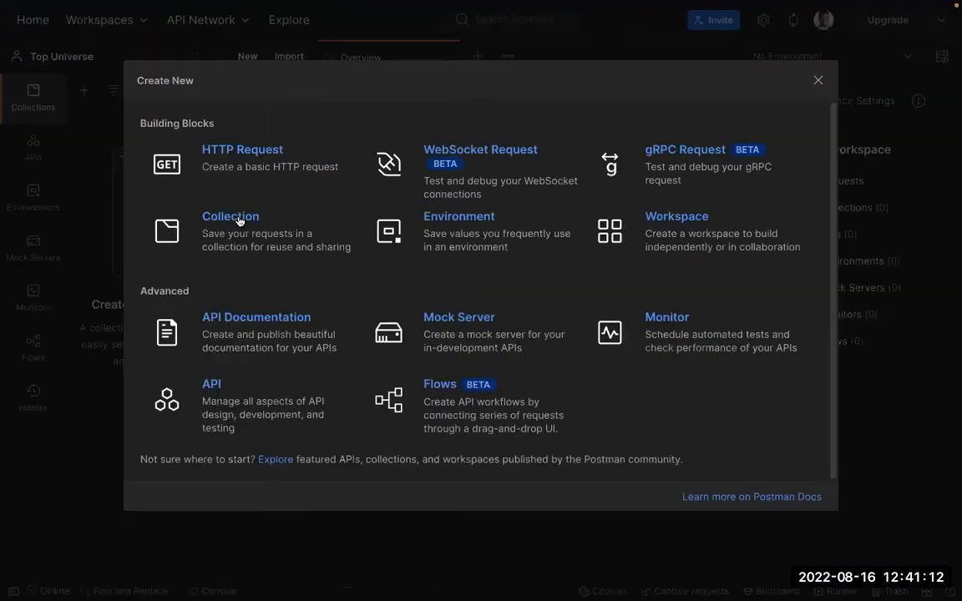
key("ctrl+Left")
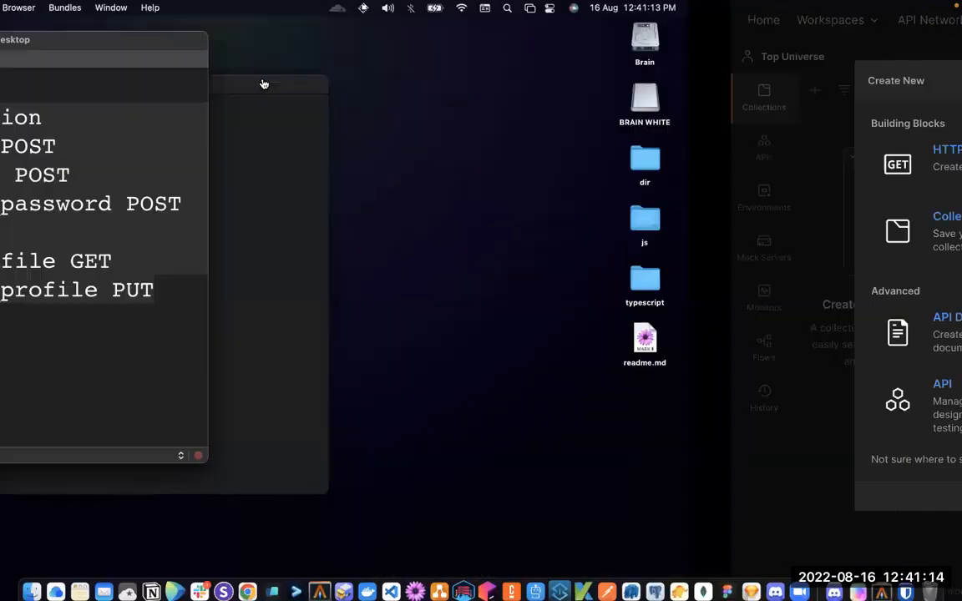
key("ctrl+Right")
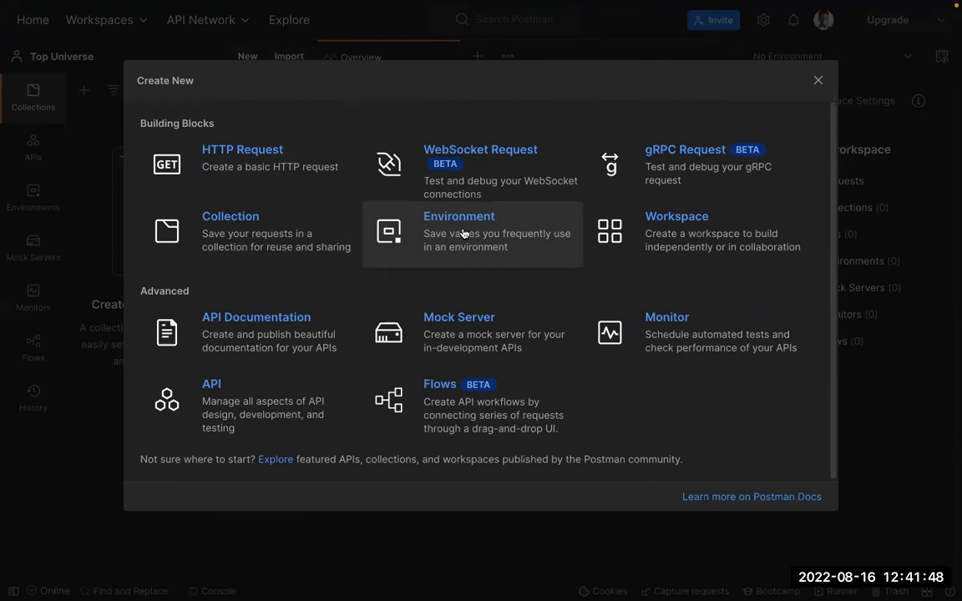
key("ctrl+Left")
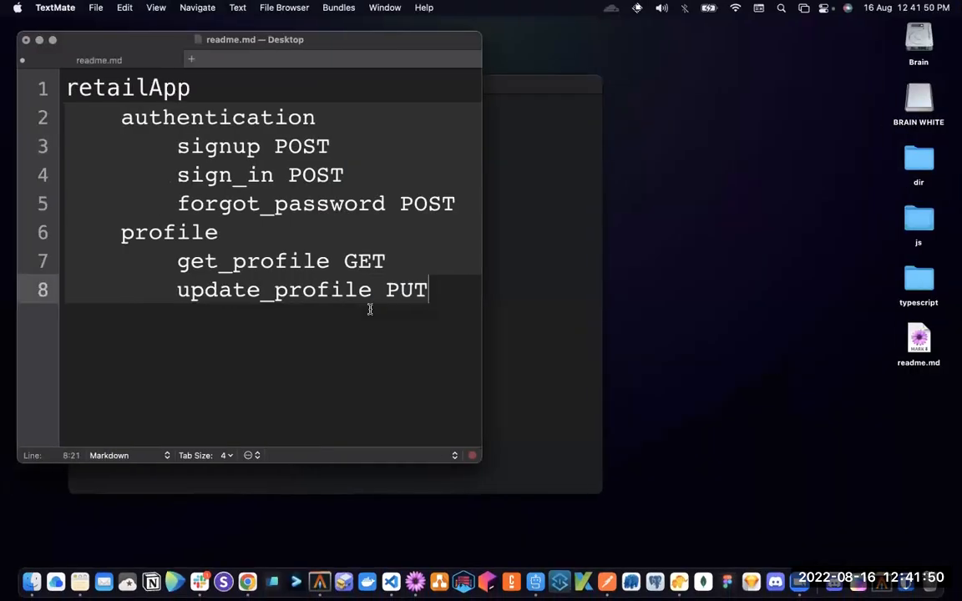
Step: Add unindented Production and Staging headings on new lines below the endpoint outline
left_click_drag(432, 293, 26, 78)
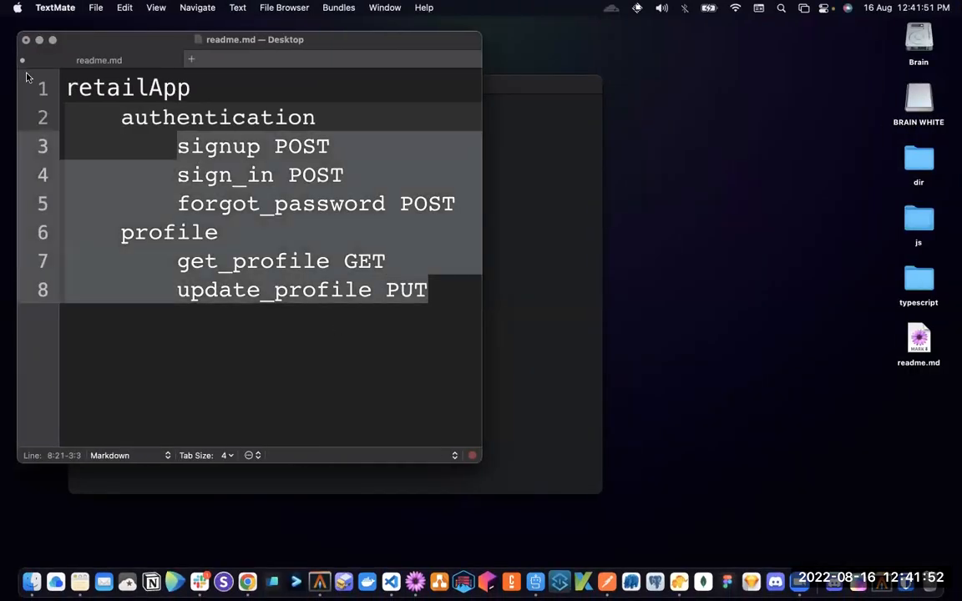
left_click(236, 343)
key("Return")
key("BackSpace")
key("BackSpace")
key("Return")
type("Production")
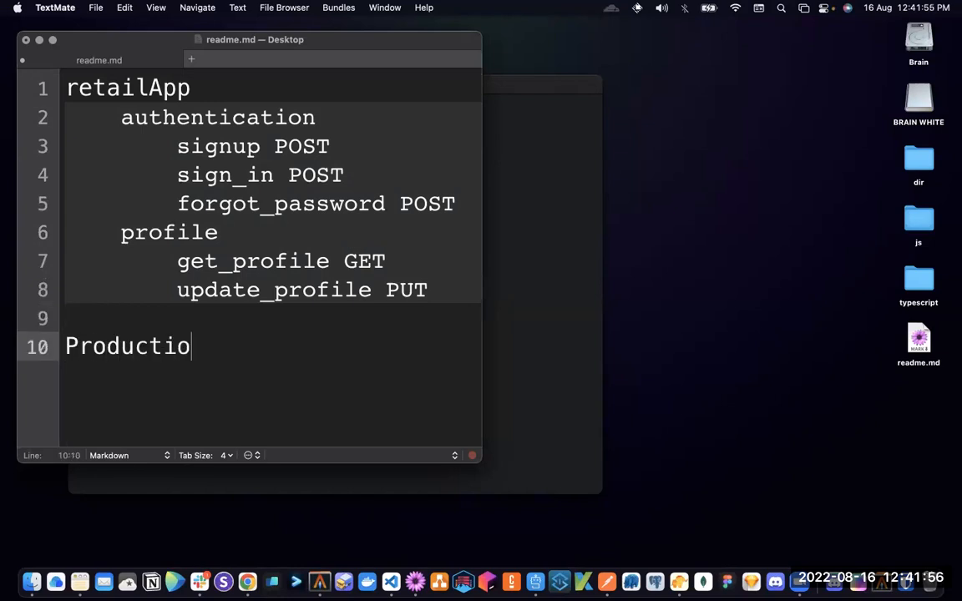
key("Return")
type("St")
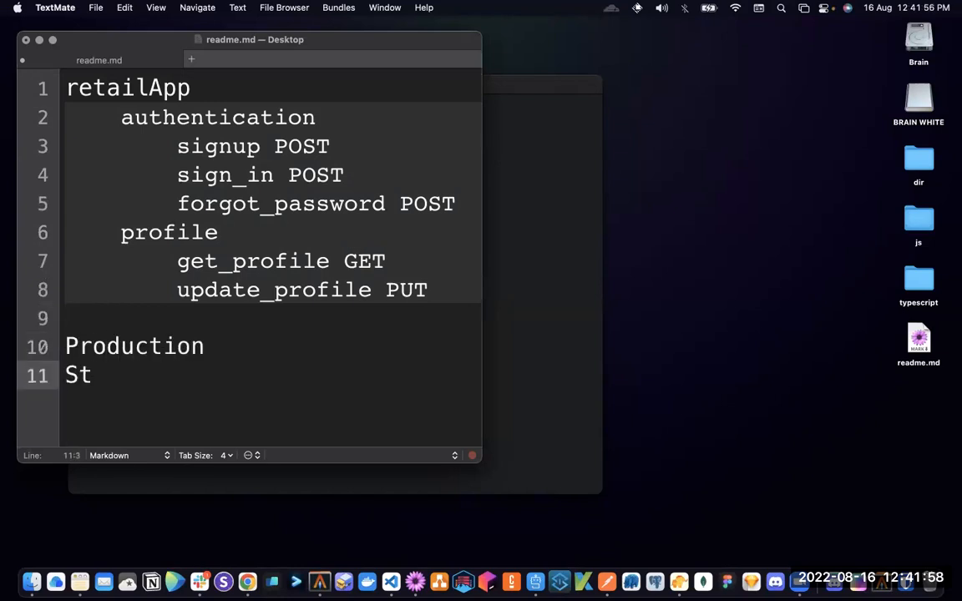
type("aging")
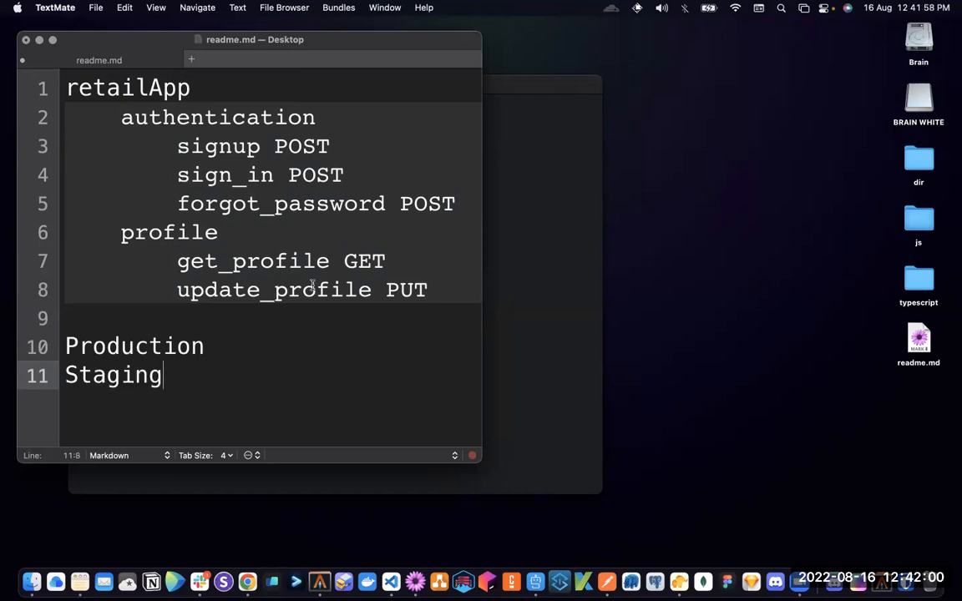
Step: Turn Staging into a 'Staging:' heading with an indented line beneath it
left_click_drag(434, 290, 131, 132)
left_click(132, 127)
left_click_drag(64, 83, 451, 290)
left_click(165, 377)
type(":")
key("Return")
key("Tab")
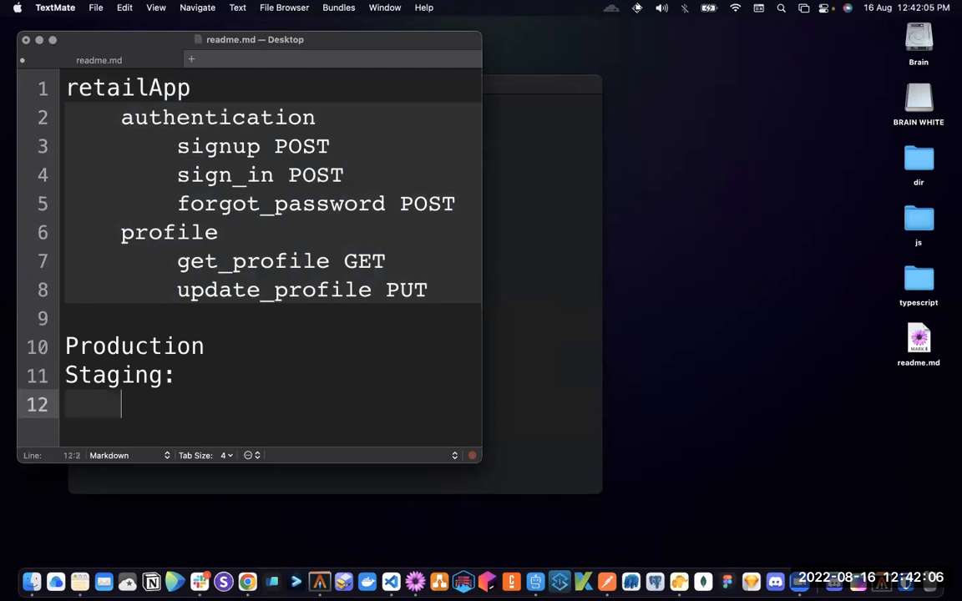
Step: Enter url, port and token as indented fields under Staging:
type("url")
key("Return")
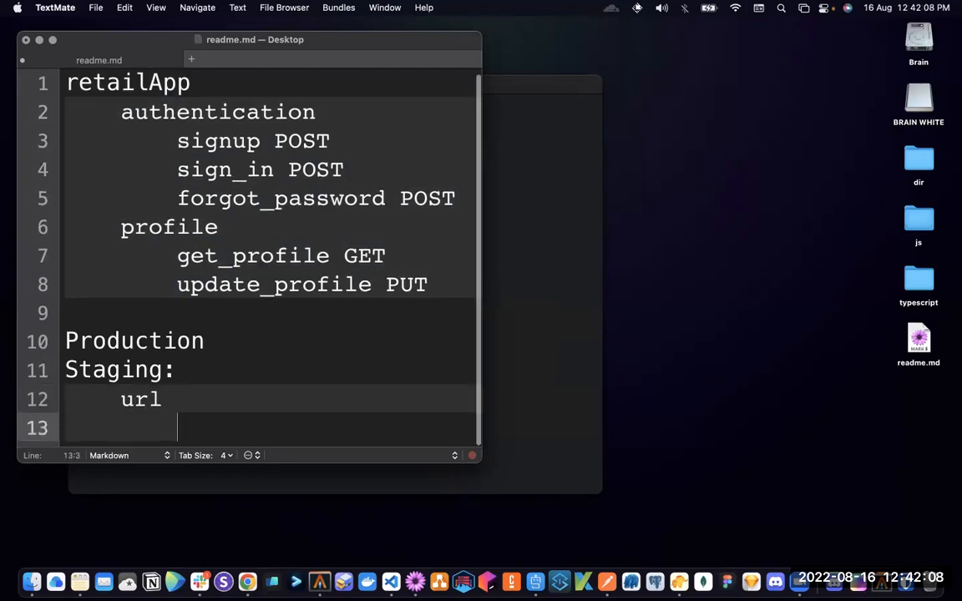
type("port")
key("Return")
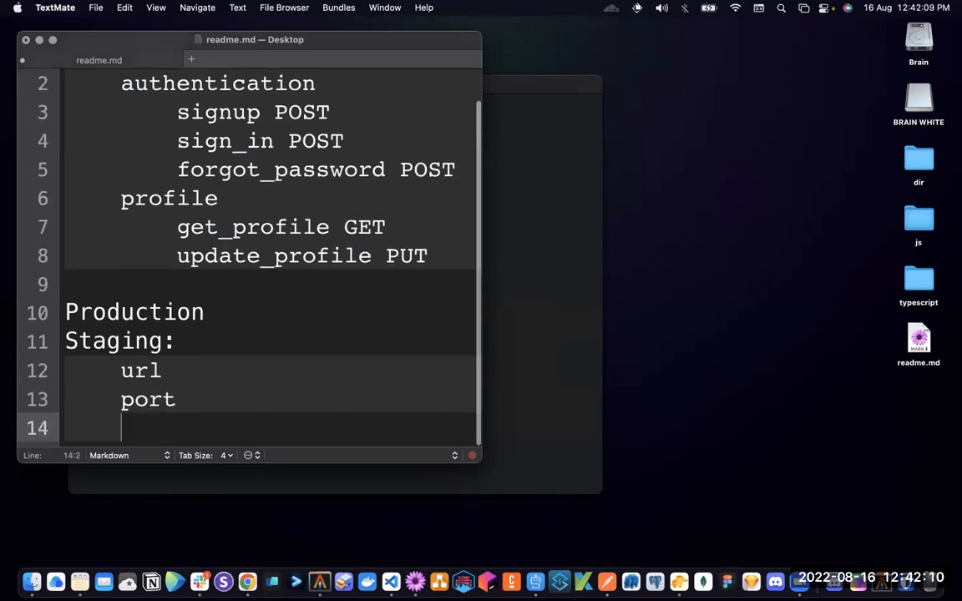
type("password")
key("BackSpace")
key("BackSpace")
key("BackSpace")
key("BackSpace")
key("BackSpace")
key("BackSpace")
key("BackSpace")
key("BackSpace")
type("tone")
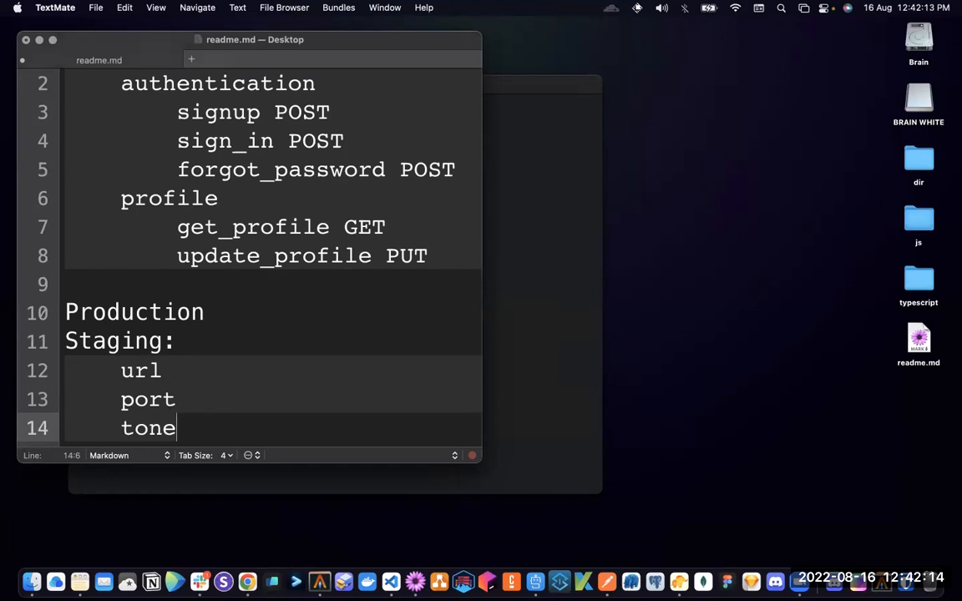
key("BackSpace")
key("BackSpace")
type("ken")
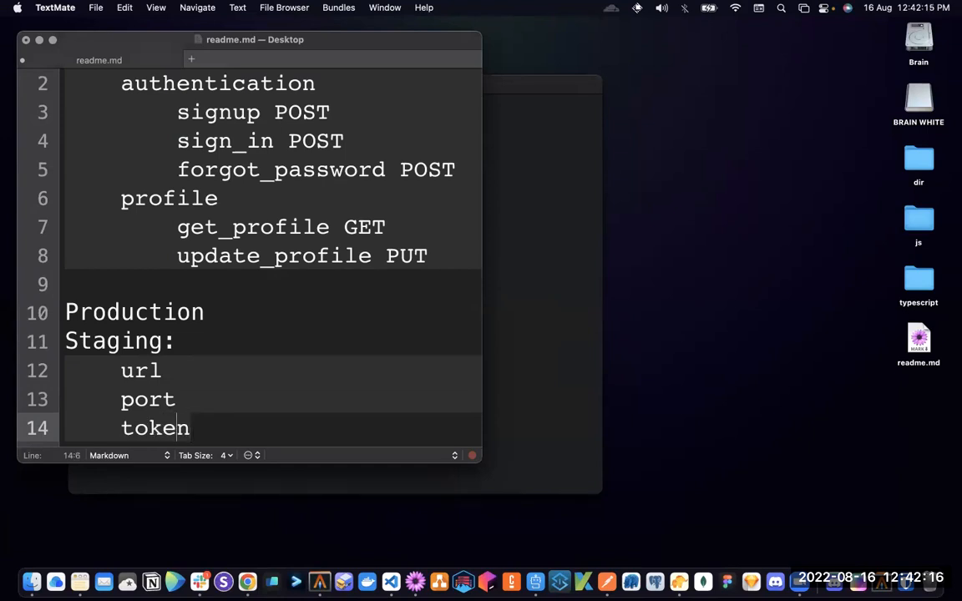
Step: Insert a blank line between the Production and Staging sections
left_click(66, 341)
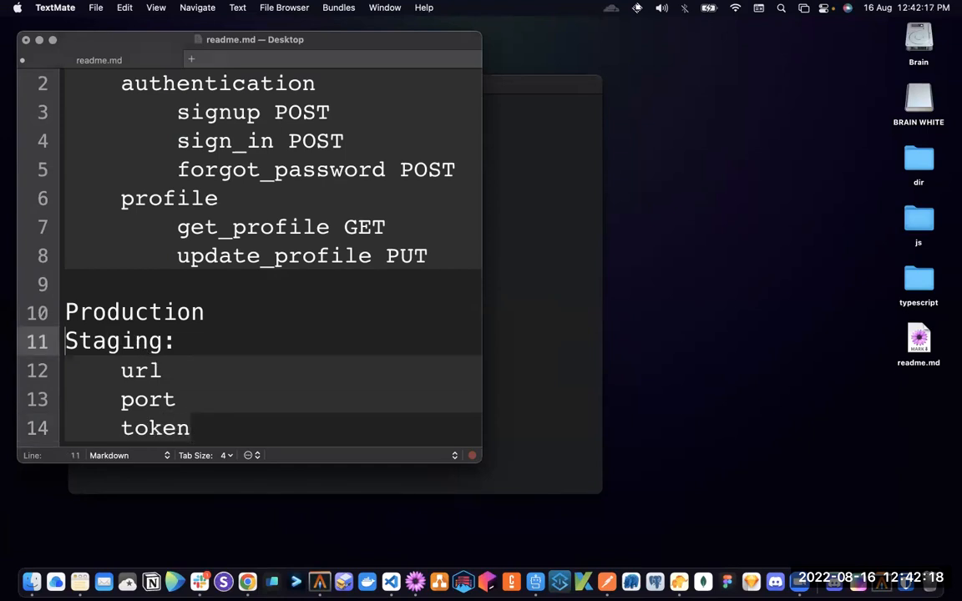
key("Return")
scroll(253, 139, "up", 1)
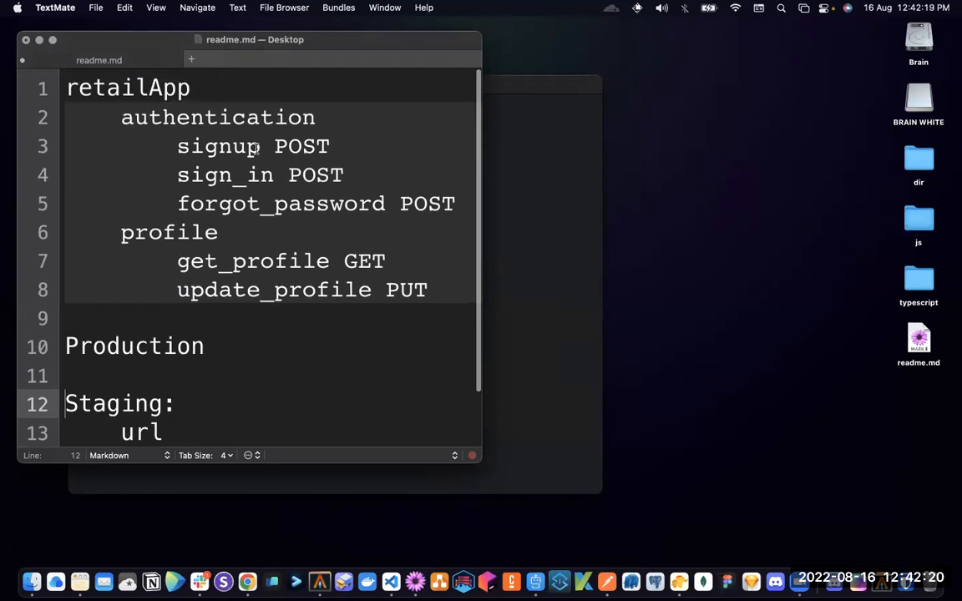
scroll(227, 159, "down", 2)
Step: Copy the url, port and token lines from Staging into the Production section
left_click_drag(122, 370, 63, 340)
left_click(113, 406)
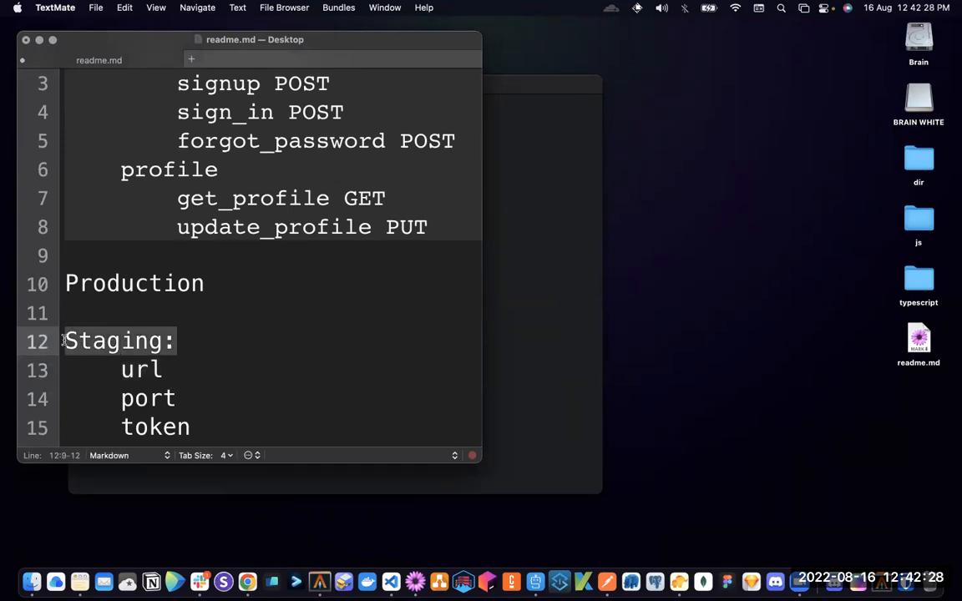
left_click_drag(120, 370, 199, 427)
key("super+c")
left_click(182, 312)
key("super+v")
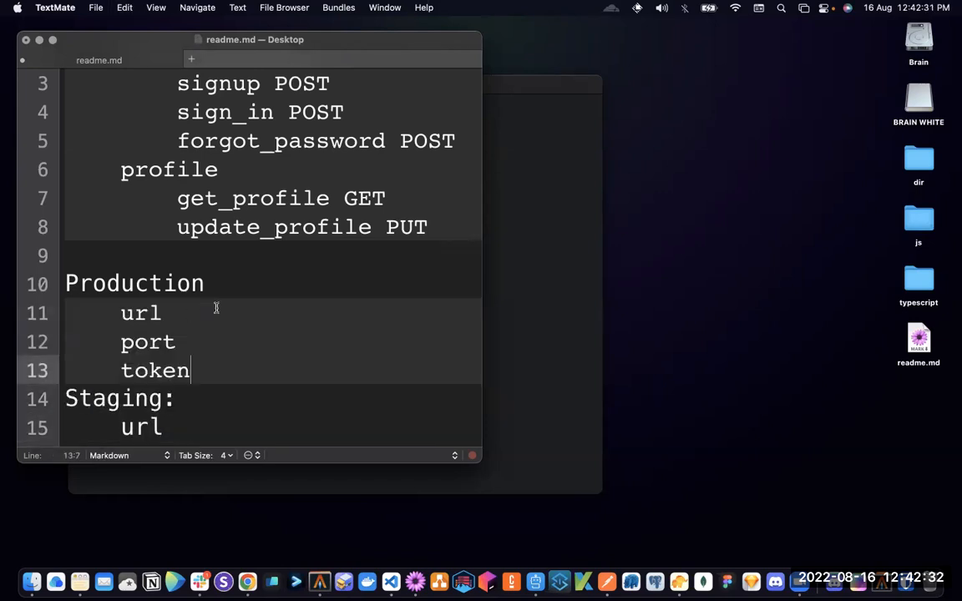
key("Return")
Step: Set the Production url to topuniverseAPI.com
scroll(209, 359, "up", 3)
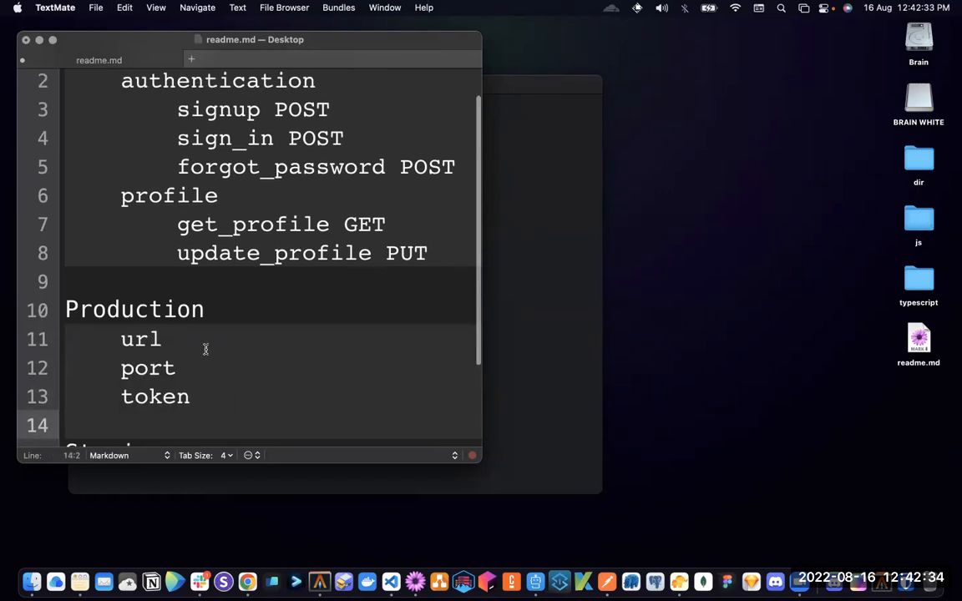
left_click_drag(204, 322, 67, 326)
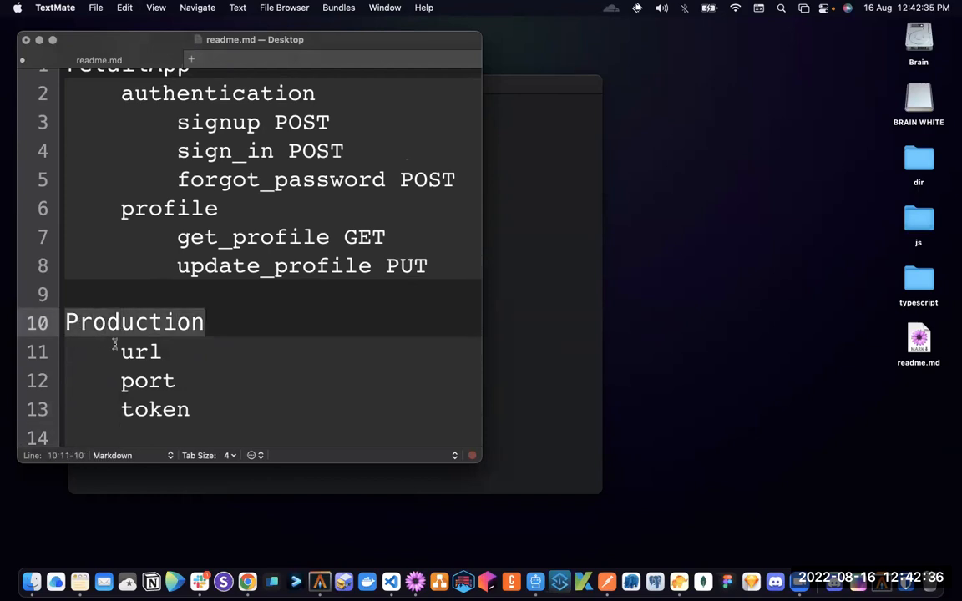
left_click(223, 354)
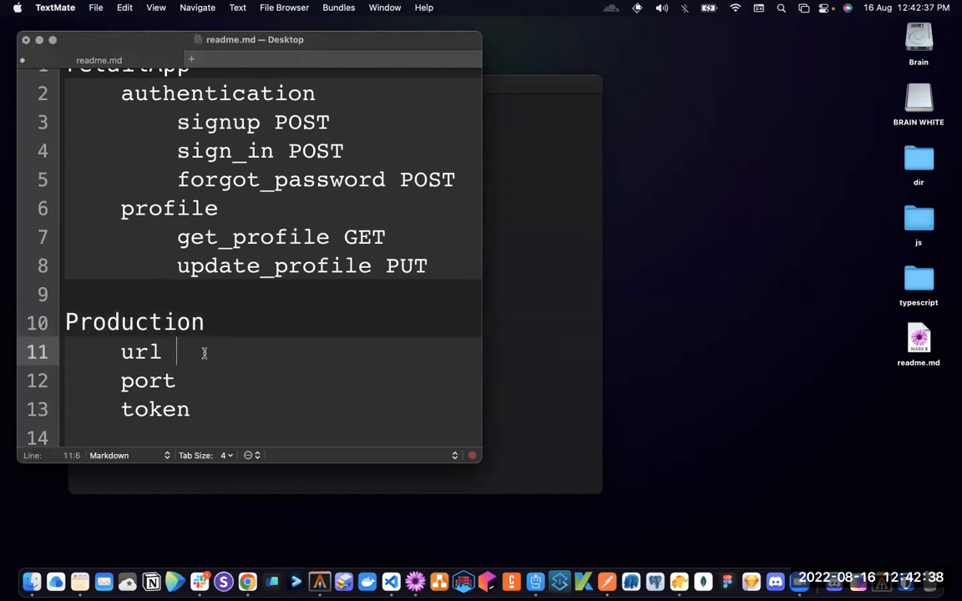
type("topunivers")
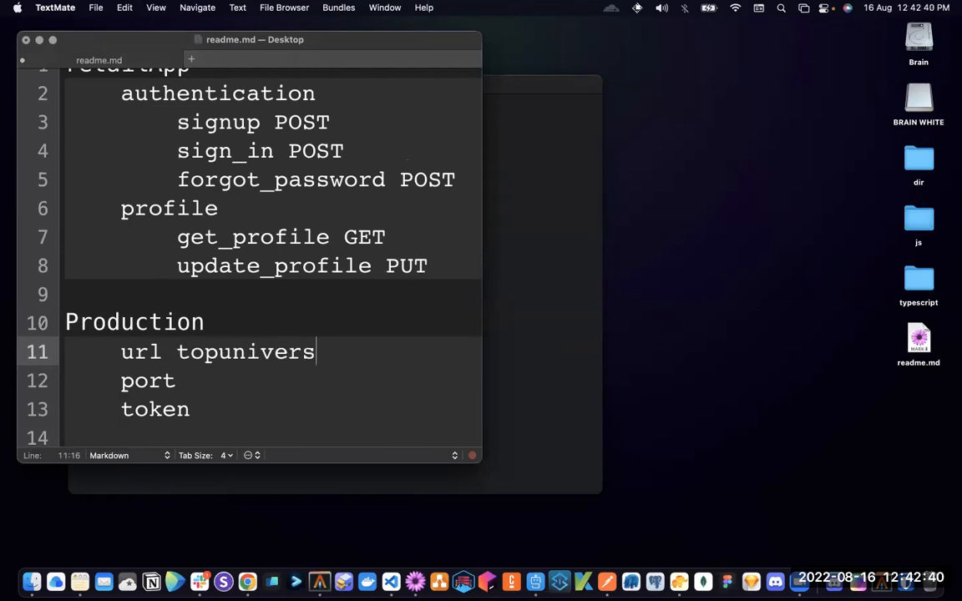
type("eAPI.com")
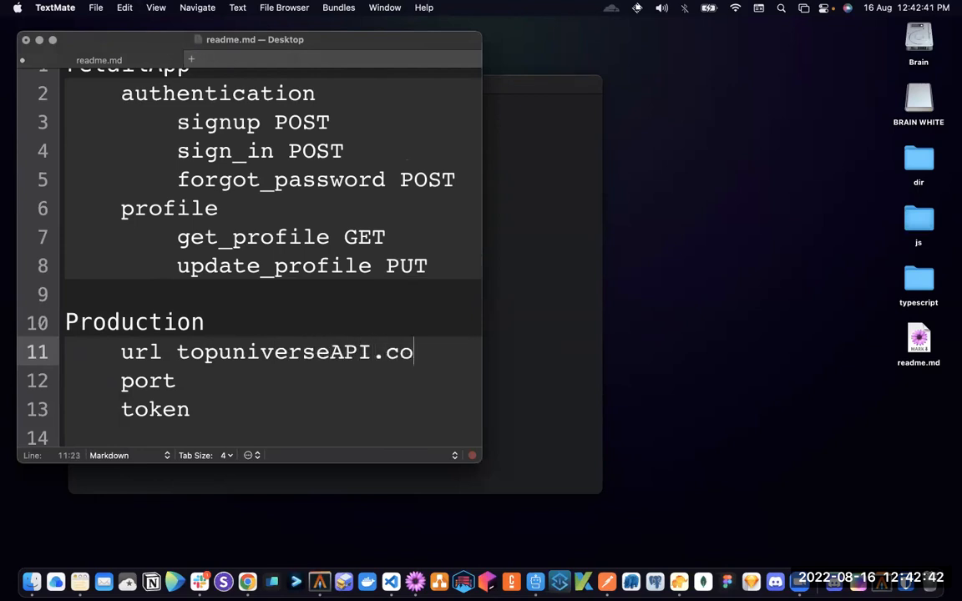
left_click_drag(177, 351, 429, 351)
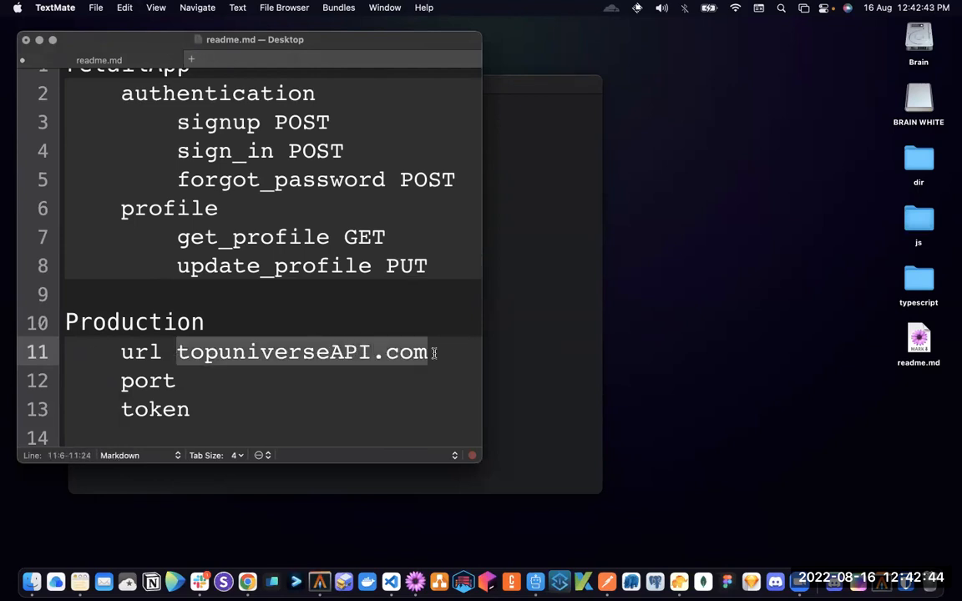
scroll(330, 375, "up", 1)
left_click(376, 147)
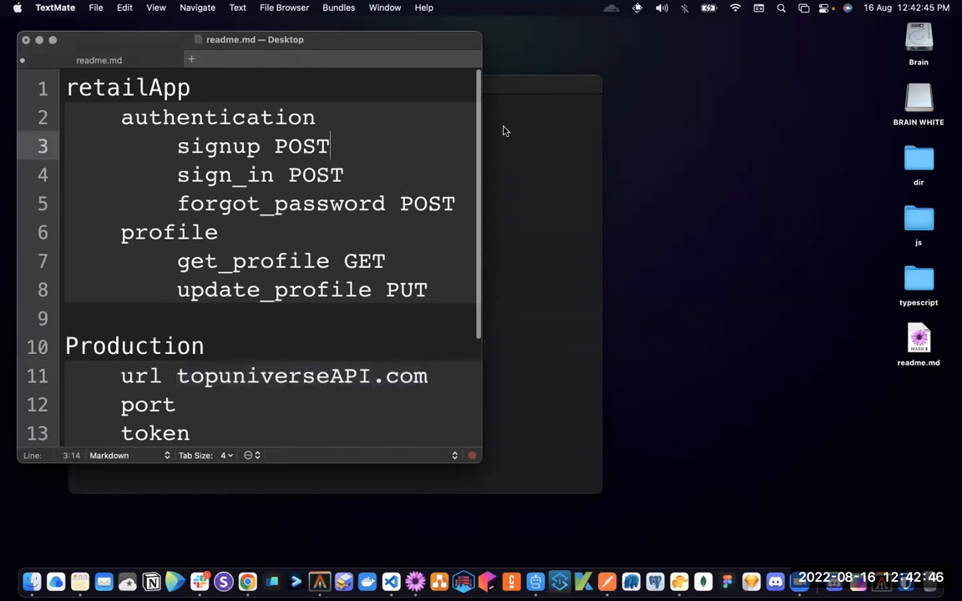
Step: Widen the editor, copy the Production url and append url/signup to the signup line
left_click_drag(483, 134, 813, 142)
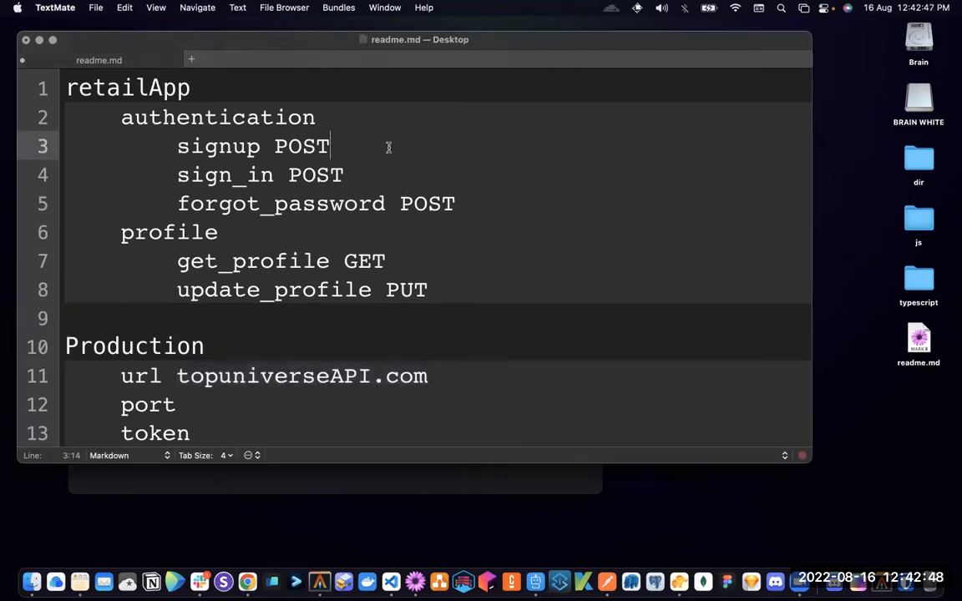
left_click_drag(181, 374, 430, 375)
key("super+c")
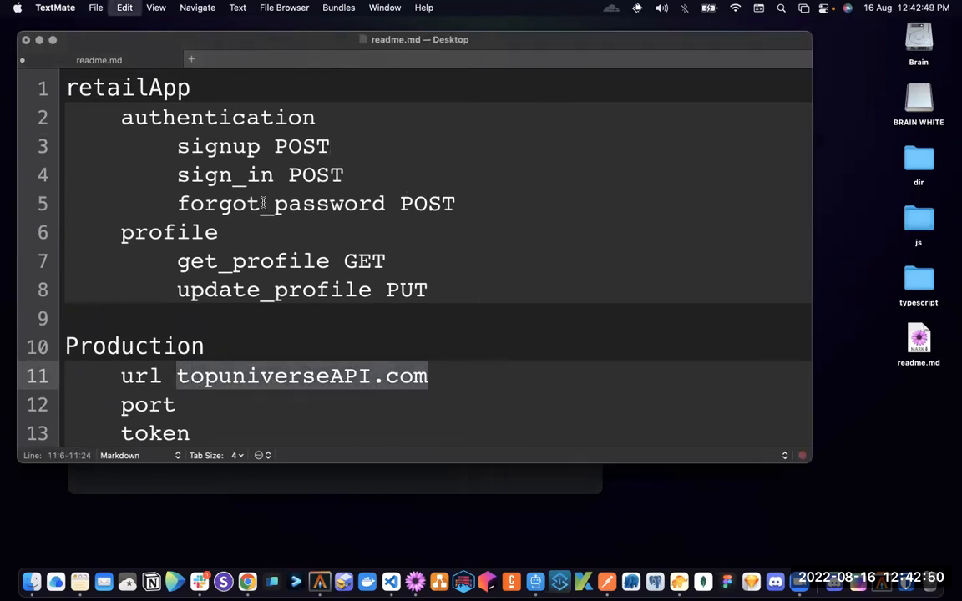
left_click(361, 159)
type("u")
key("BackSpace")
type("https")
key("BackSpace")
key("BackSpace")
key("BackSpace")
key("BackSpace")
key("BackSpace")
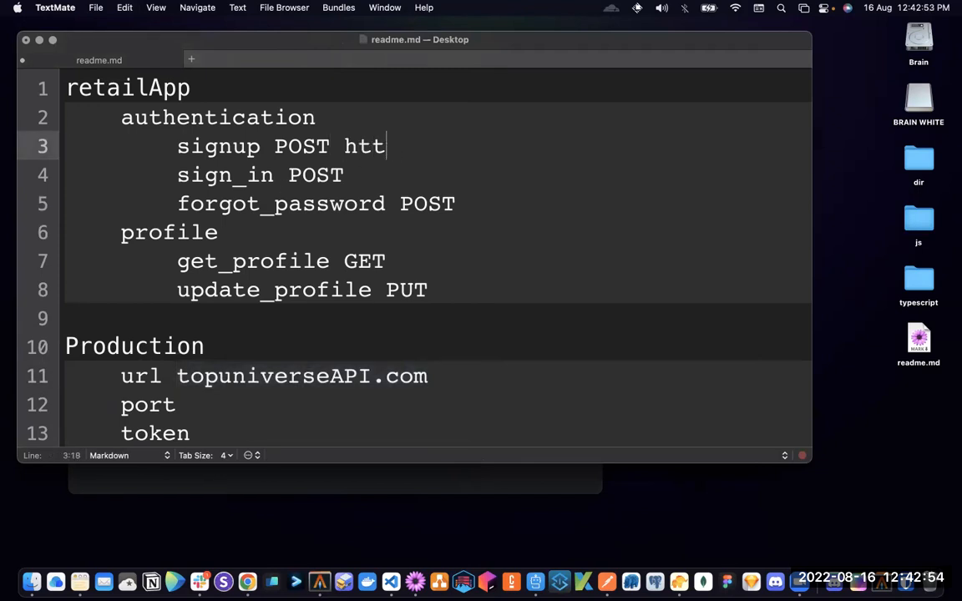
type("url/signu")
key("BackSpace")
type("nup")
Step: Try replacing url in the signup line with the Production url, then undo it
scroll(343, 215, "down", 4)
left_click_drag(180, 280, 444, 275)
scroll(444, 275, "up", 3)
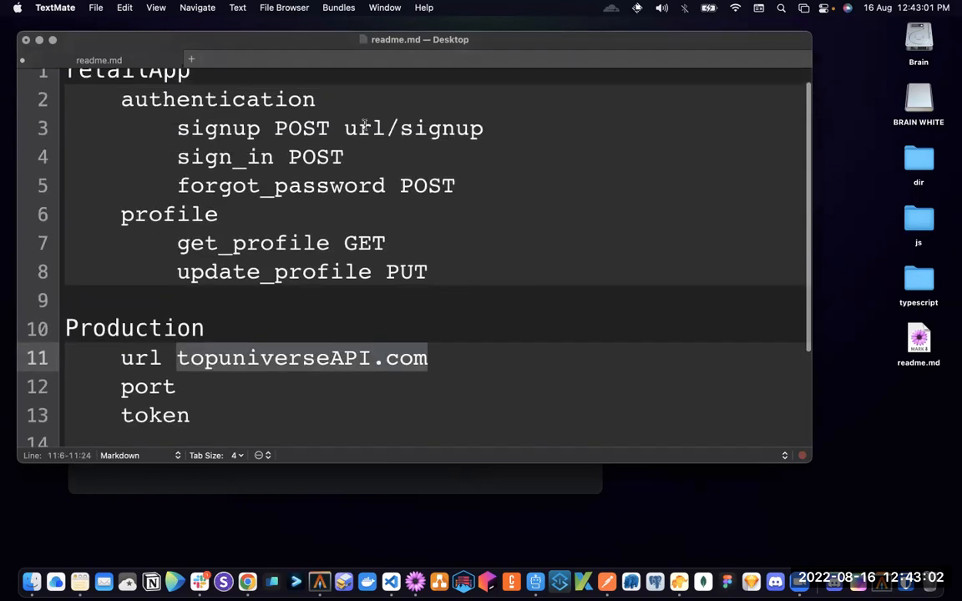
double_click(364, 128)
key("super+v")
key("super+z")
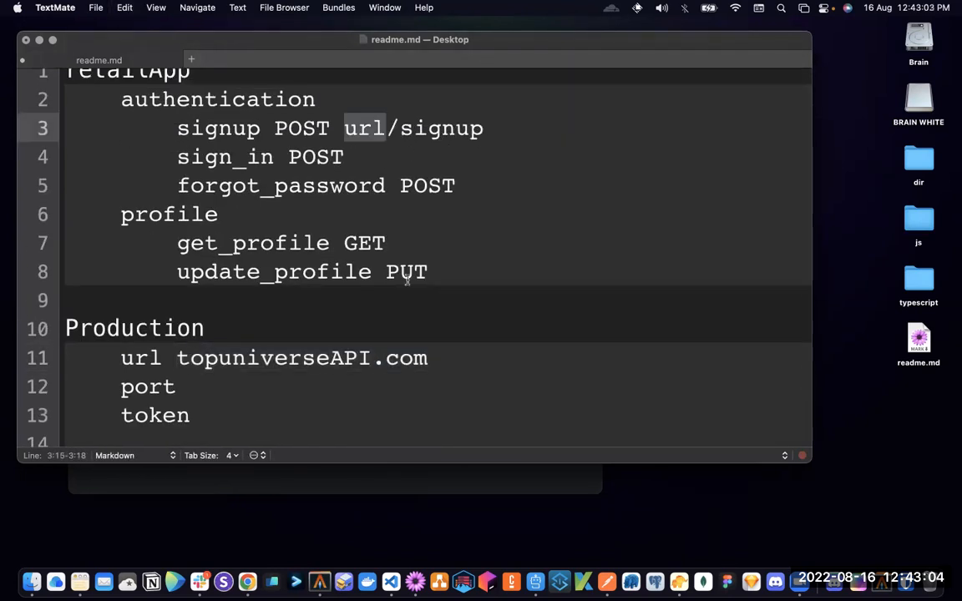
Step: Set the Staging url to localhost:3000
scroll(407, 279, "down", 5)
left_click(195, 369)
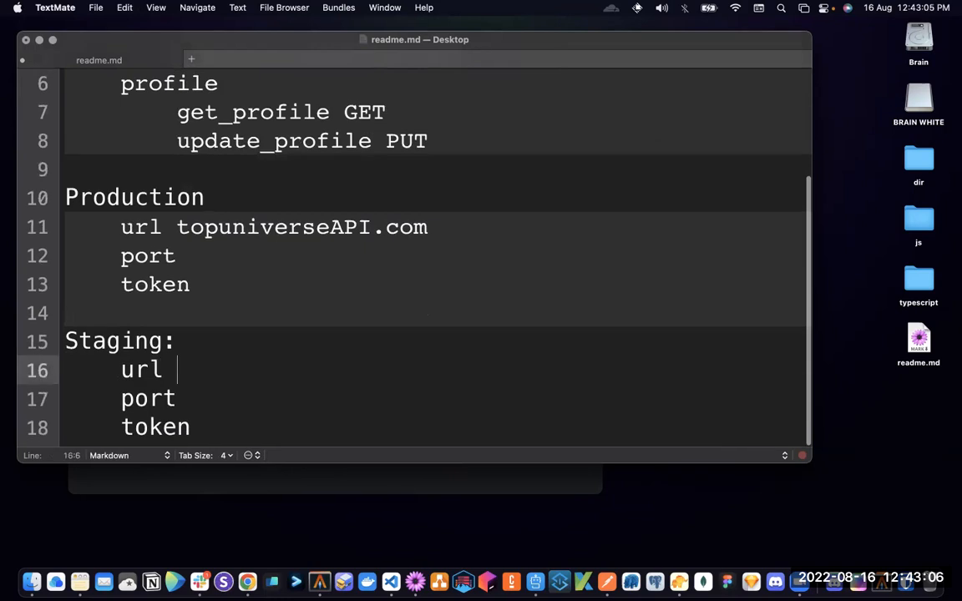
type("localhost:")
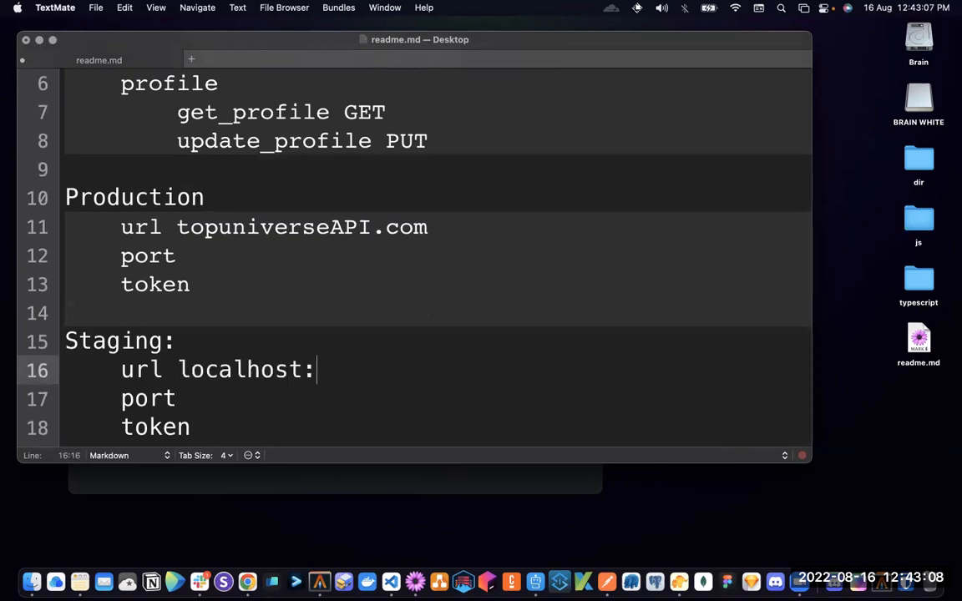
type("3000")
left_click_drag(372, 369, 177, 369)
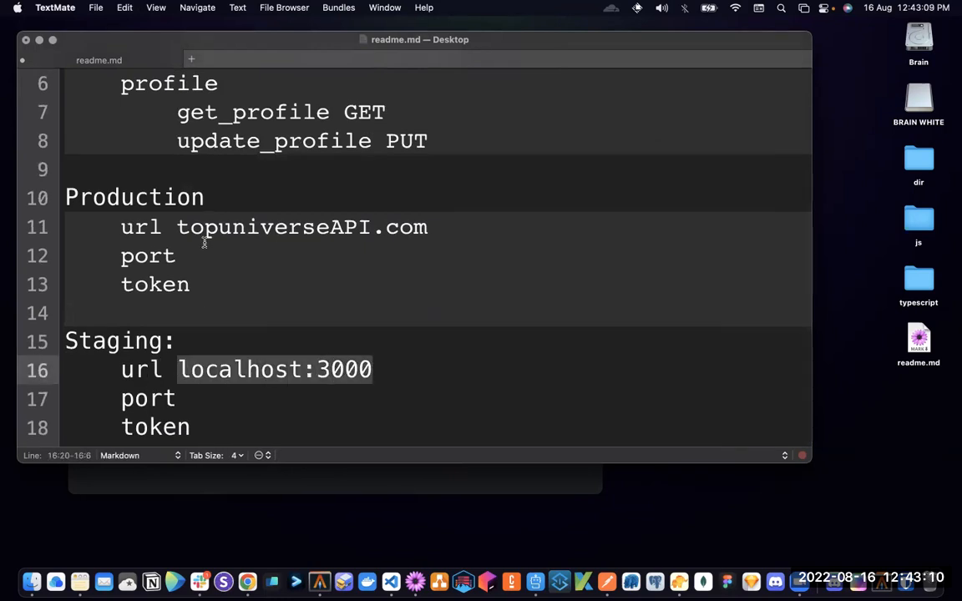
left_click(177, 227)
type("httsP;")
key("BackSpace")
key("BackSpace")
key("Left")
type("p")
key("Right")
type("://")
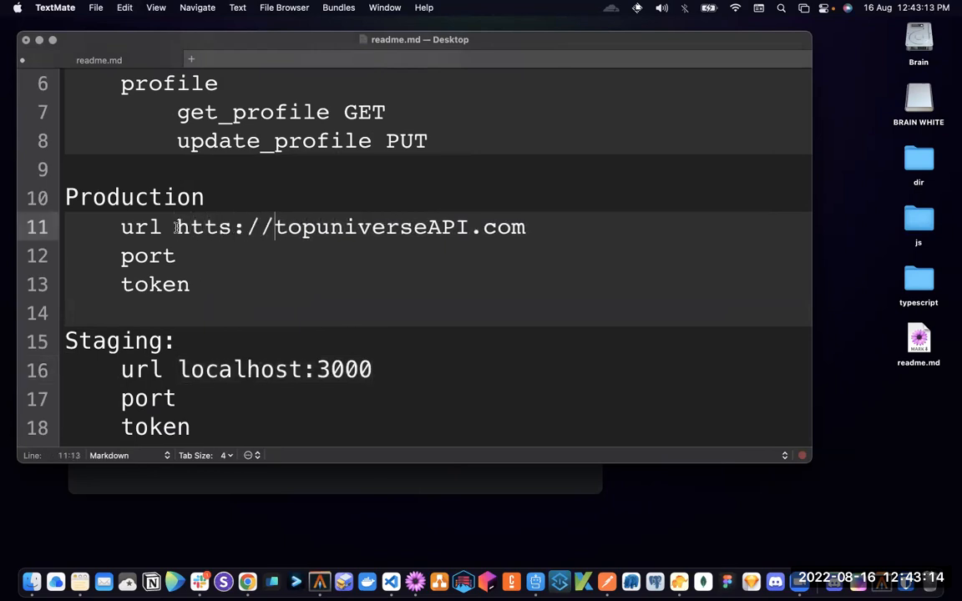
left_click(178, 369)
type("htp")
key("BackSpace")
type("tp://")
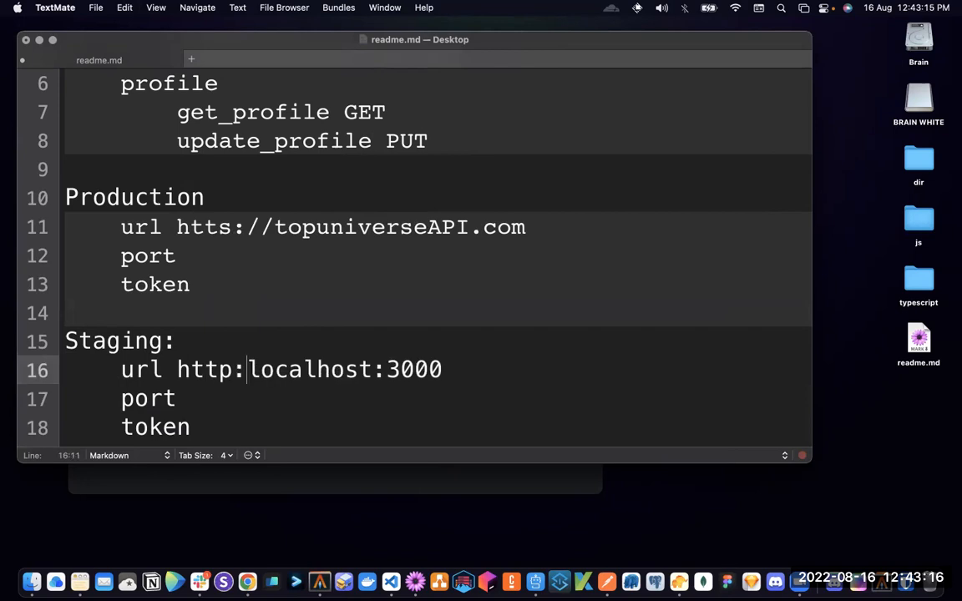
Step: Try swapping the signup line's url for the Staging url, then undo it
left_click(177, 366)
key("super+shift+Right")
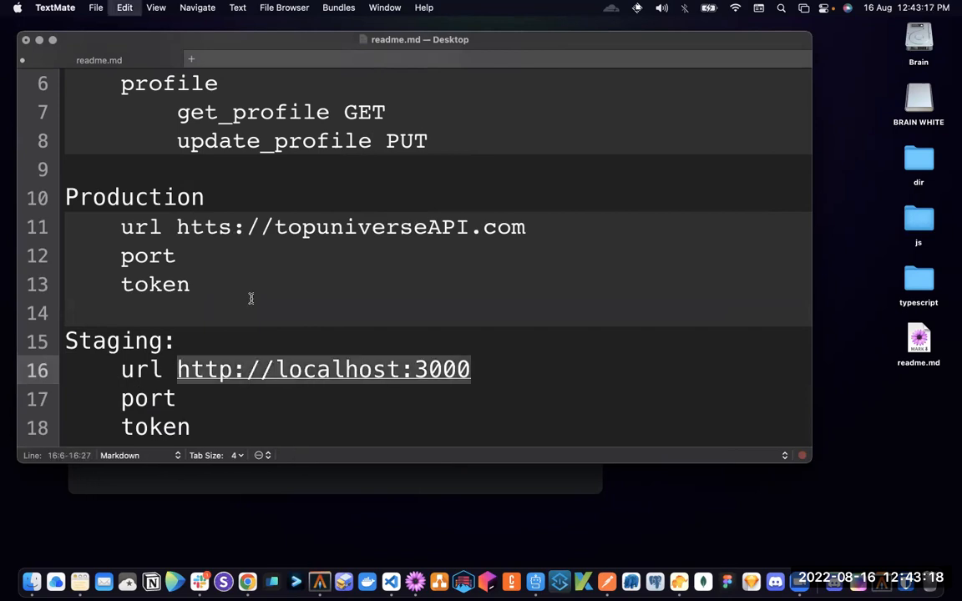
scroll(252, 299, "up", 5)
left_click(359, 125)
double_click(359, 125)
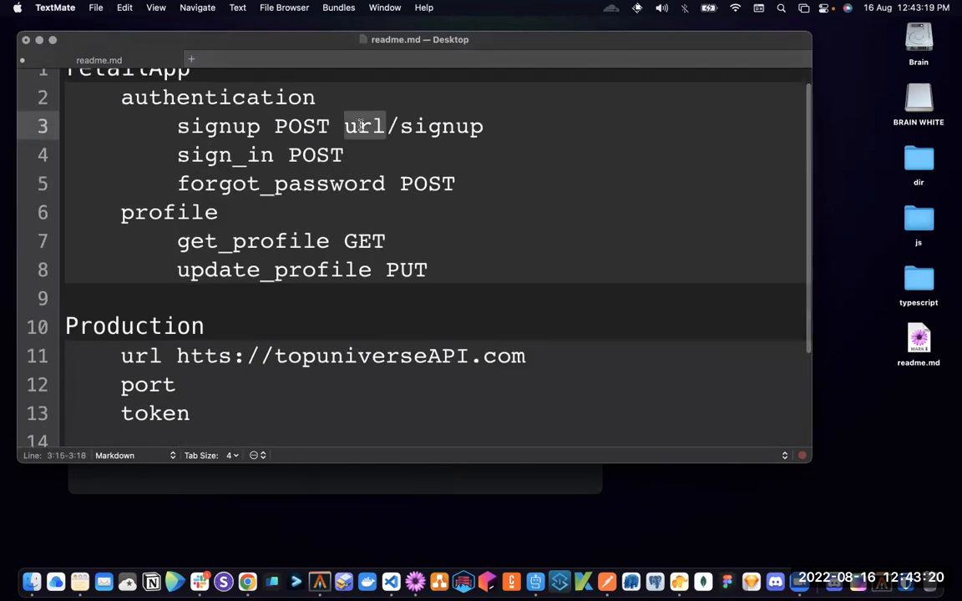
key("super+v")
key("super+z")
scroll(347, 282, "down", 1)
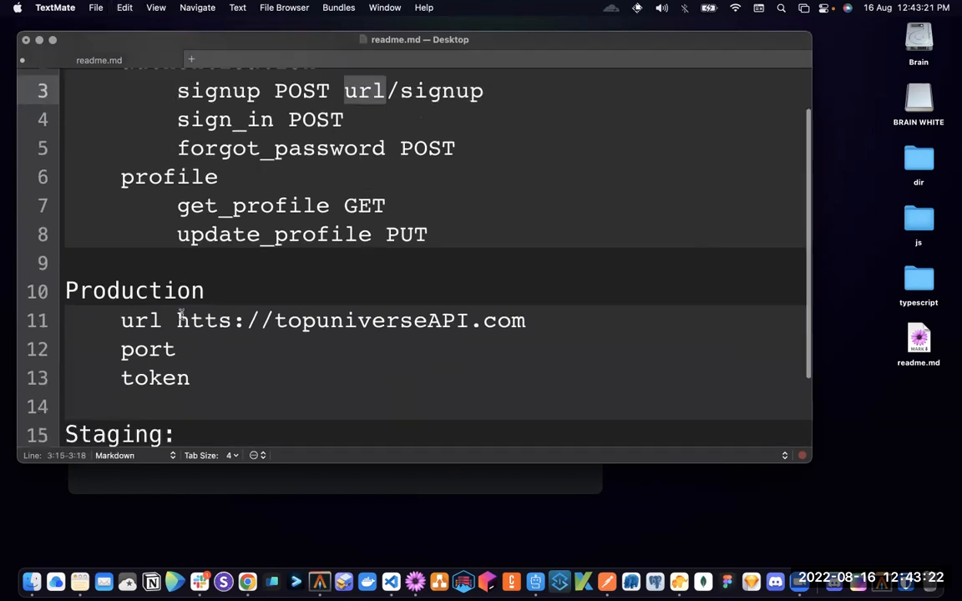
left_click(177, 321)
key("super+shift+Right")
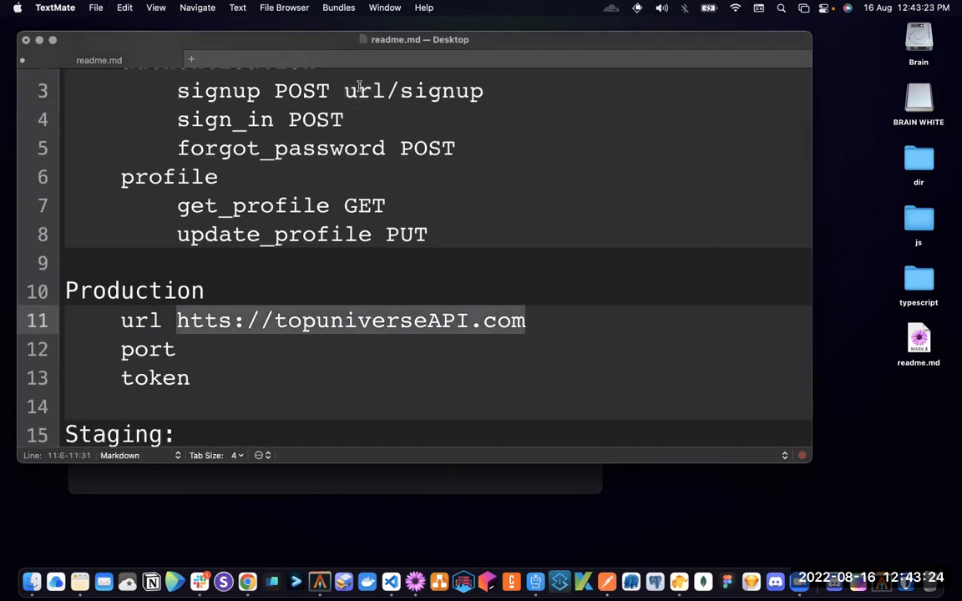
key("super+c")
scroll(361, 129, "up", 2)
double_click(361, 133)
key("super+v")
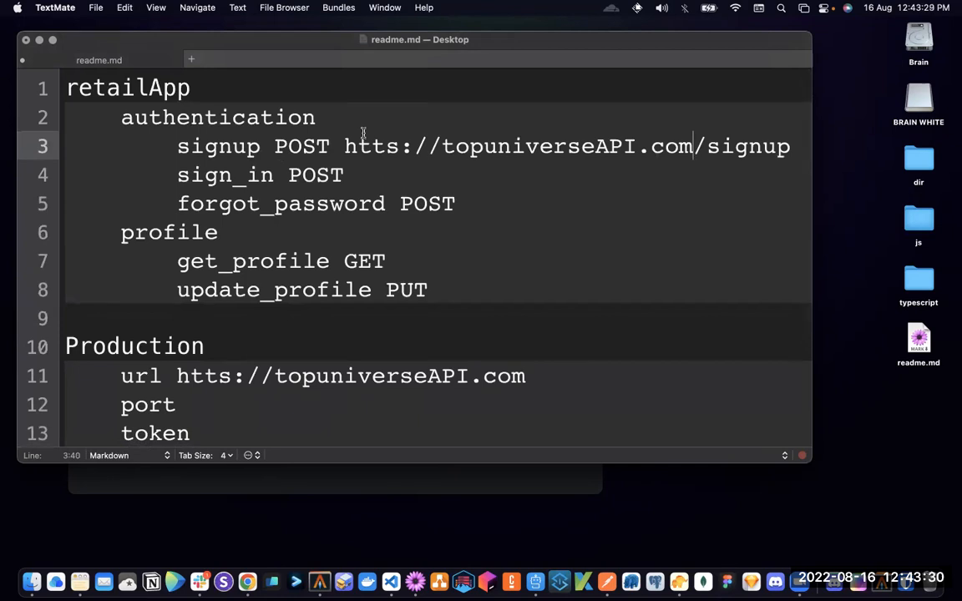
key("ctrl+Right")
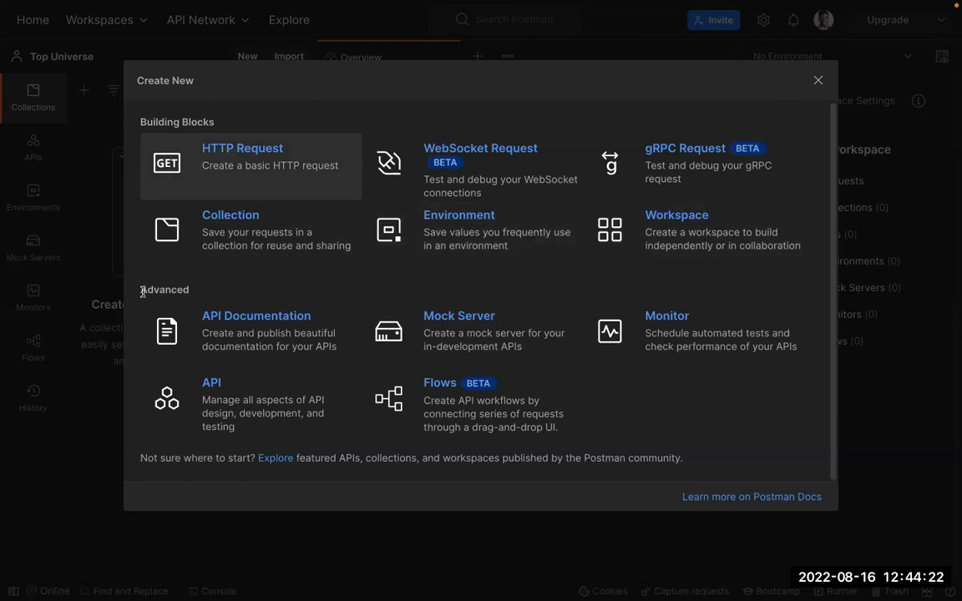
Step: Select the Advanced group in Create New, listing API Documentation, Mock Server, Monitor, API and Flows
double_click(223, 291)
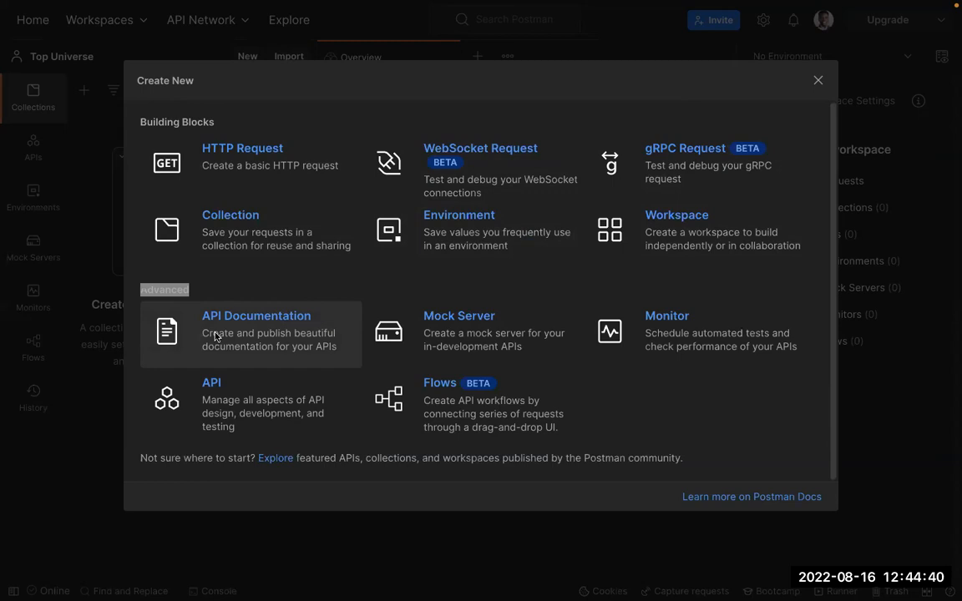
Step: Return to the readme in TextMate and look over the Production and Staging headings
key("ctrl+Left")
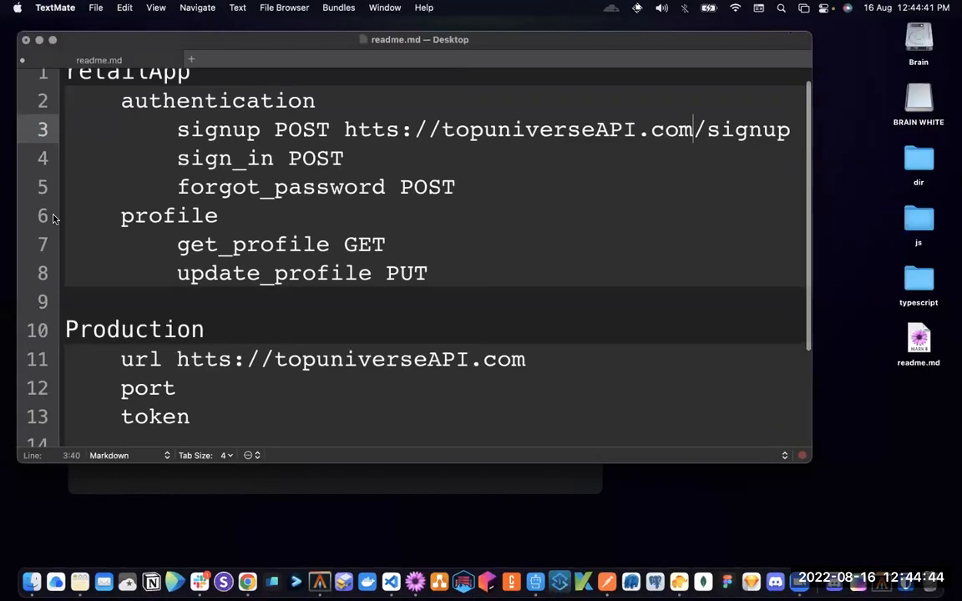
scroll(92, 214, "down", 5)
double_click(141, 203)
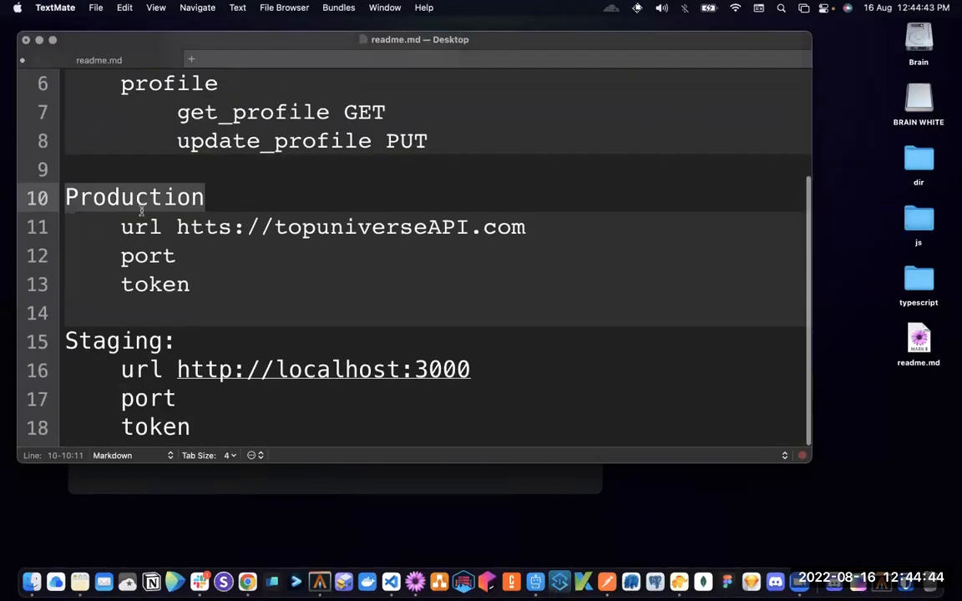
left_click(149, 342)
double_click(133, 202)
left_click(121, 364)
double_click(126, 338)
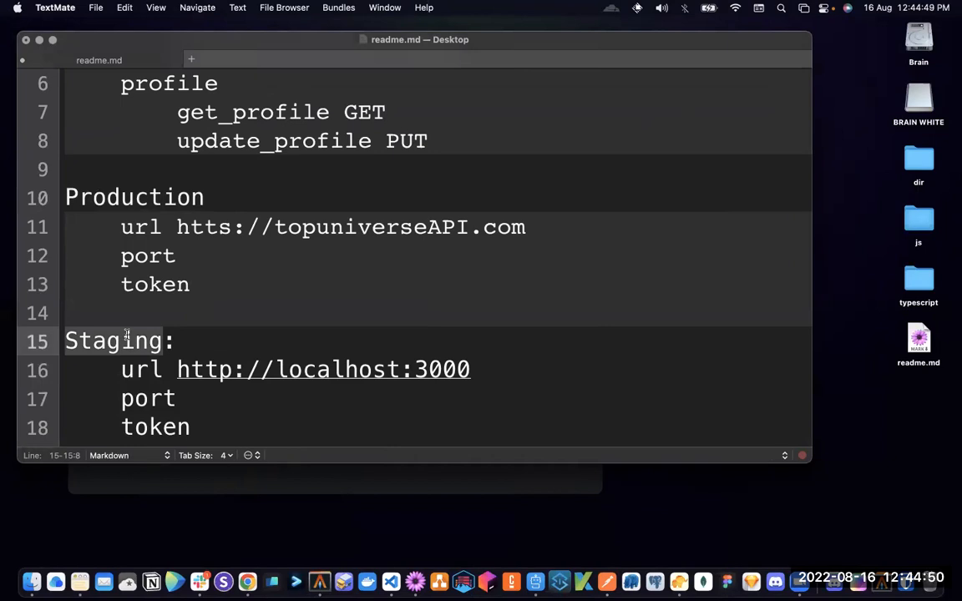
Step: Type three sample name lines below the Staging block, then delete them
left_click(189, 422)
key("Down")
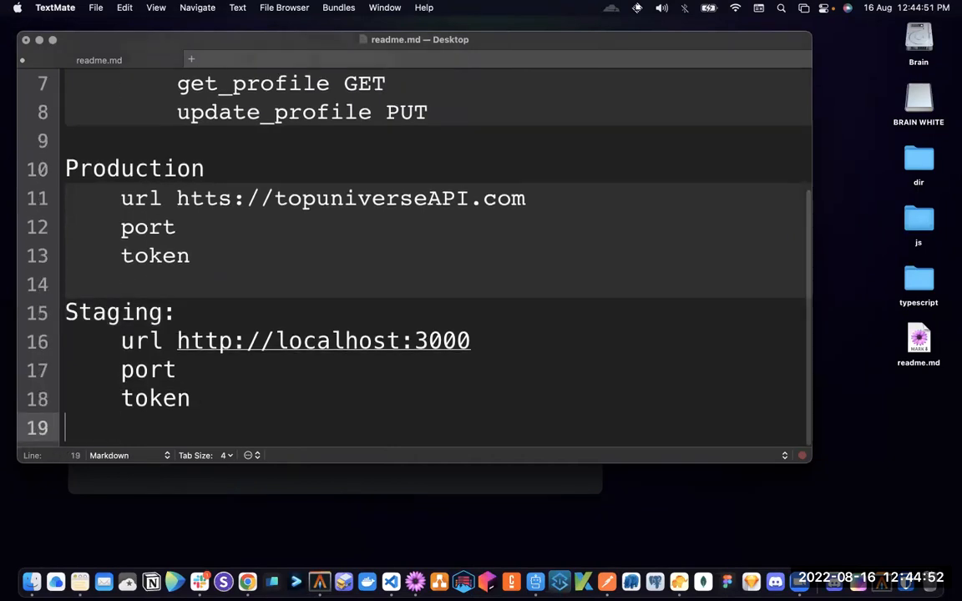
key("Return")
type("m")
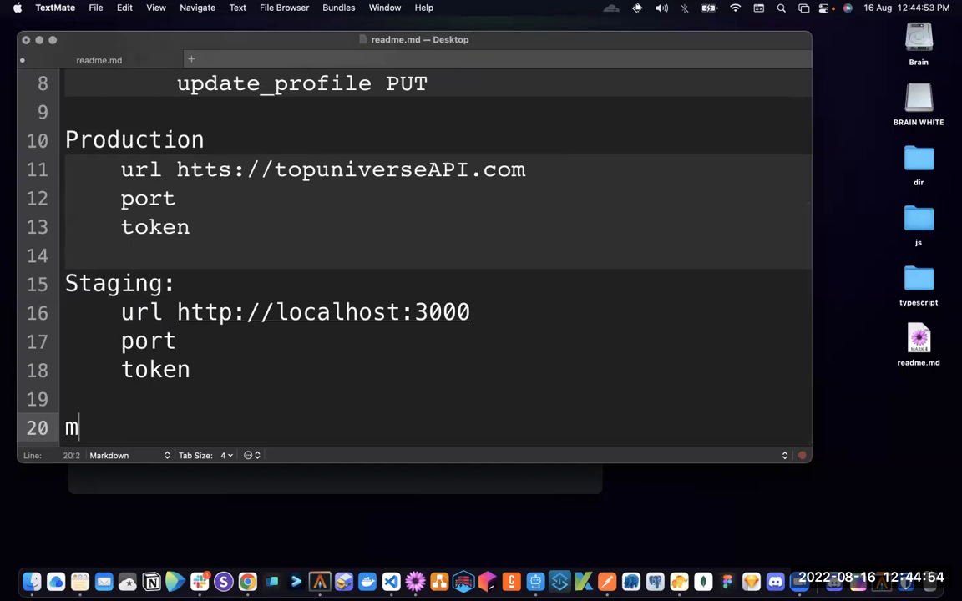
type("uham")
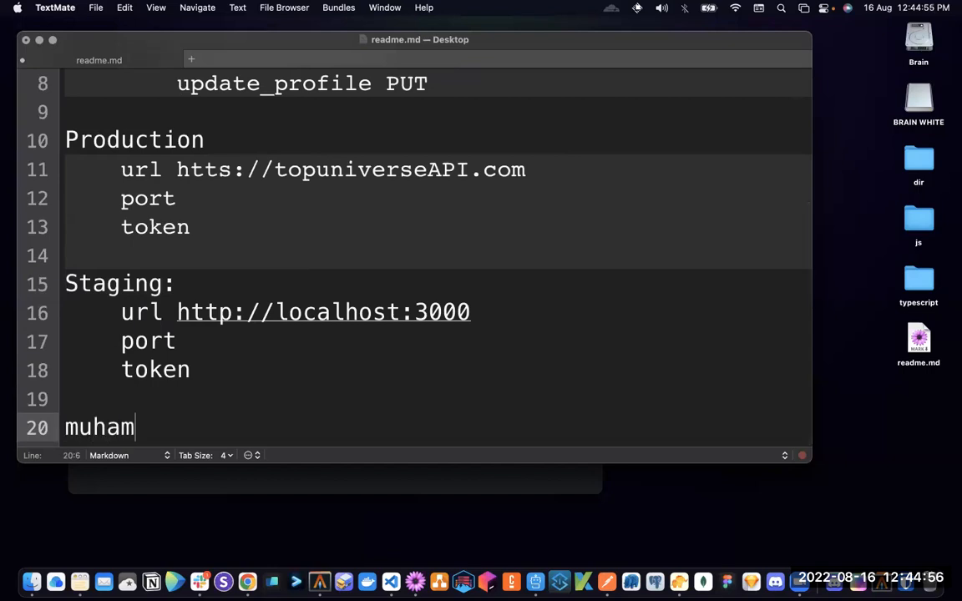
type("mad")
key("Return")
type("marv")
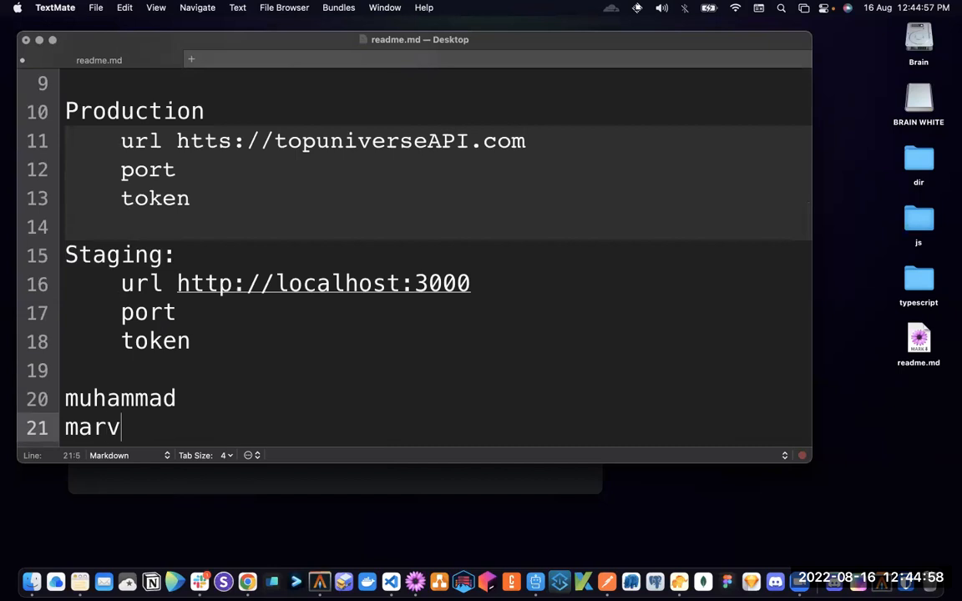
type("elous")
key("Return")
type("jo")
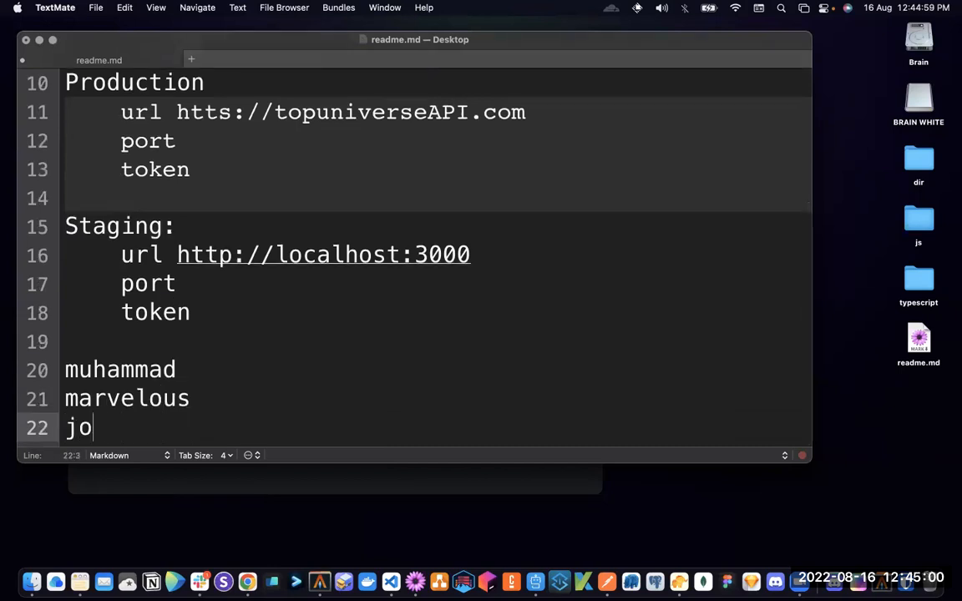
type("hndoe")
key("super+shift+Left")
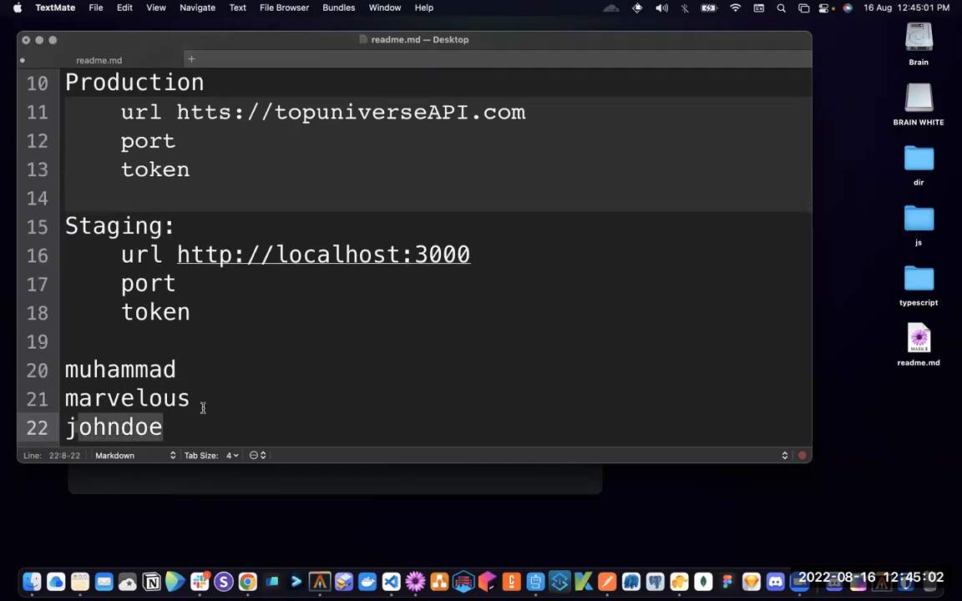
left_click_drag(190, 399, 79, 387)
left_click(180, 370)
left_click_drag(181, 406, 47, 366)
left_click(53, 367, "shift")
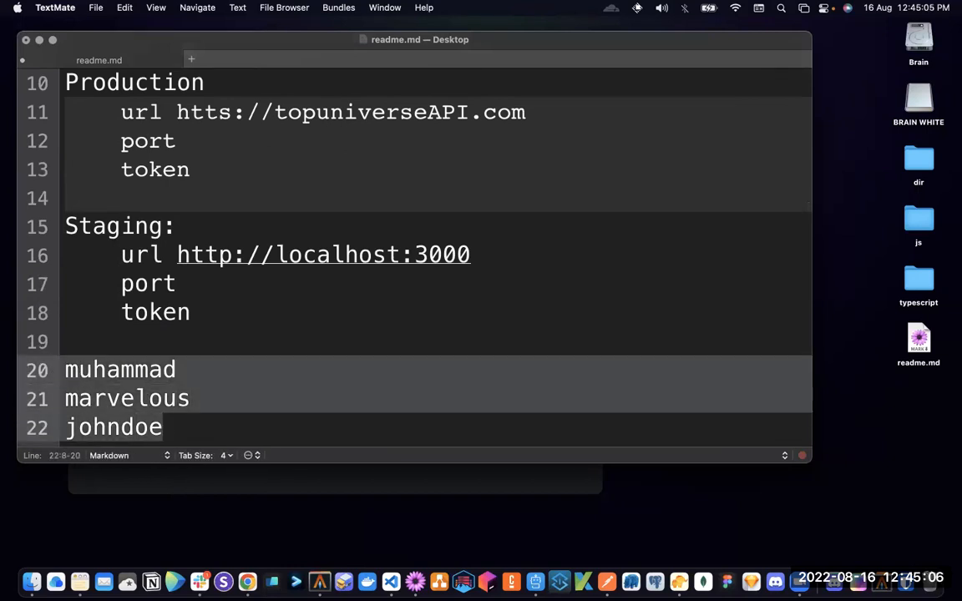
key("BackSpace")
Step: Rename the Staging heading to development, then change it back to Staging
key("BackSpace")
left_click(110, 336)
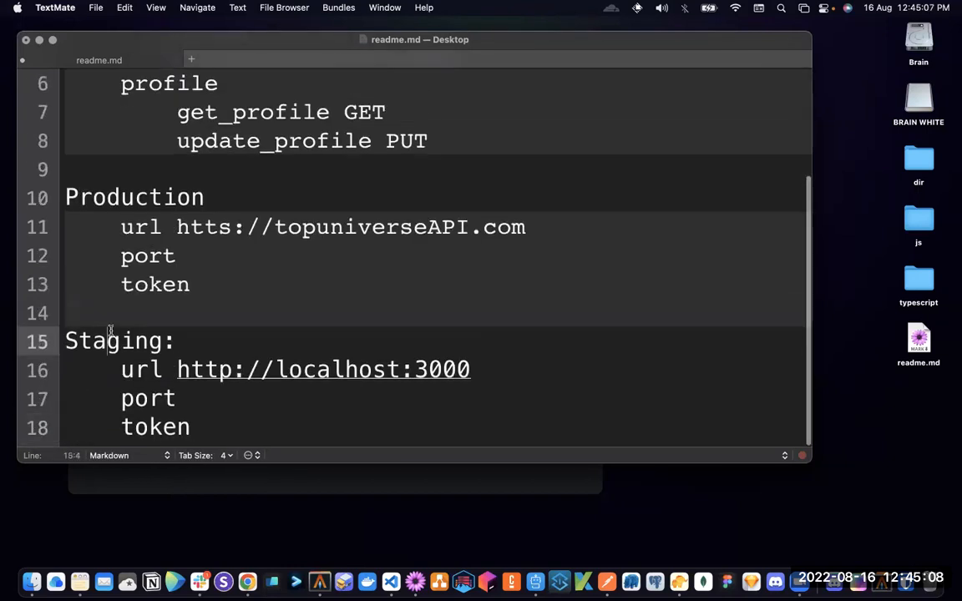
double_click(106, 336)
triple_click(105, 338)
type("de")
key("BackSpace")
key("super+z")
key("super+z")
type("development:")
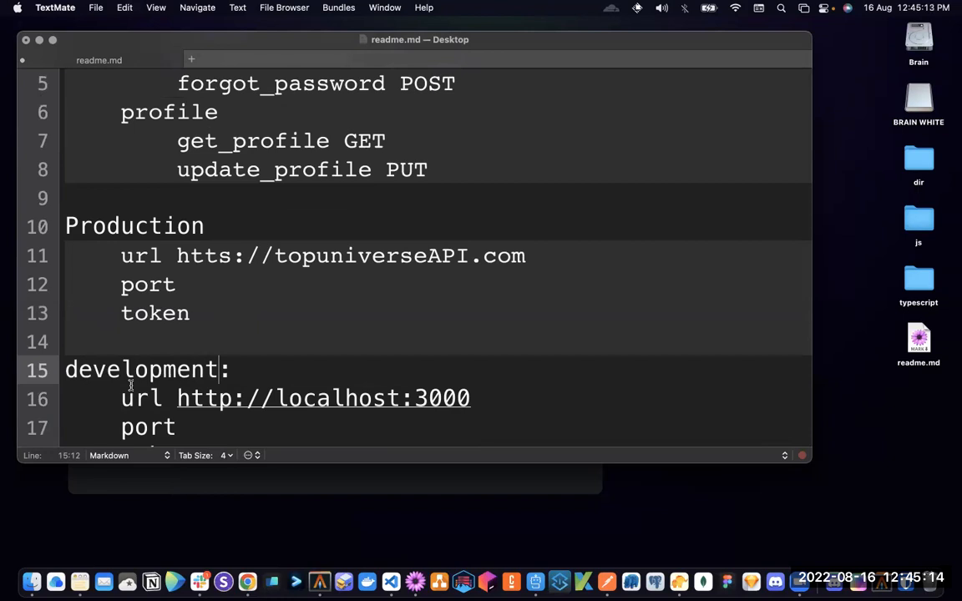
scroll(117, 338, "down", 1)
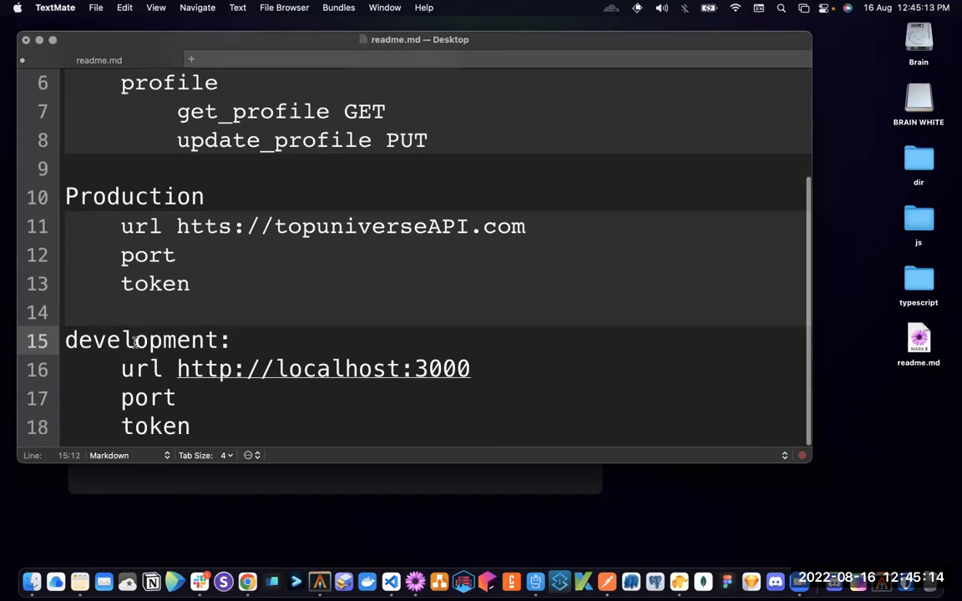
double_click(110, 340)
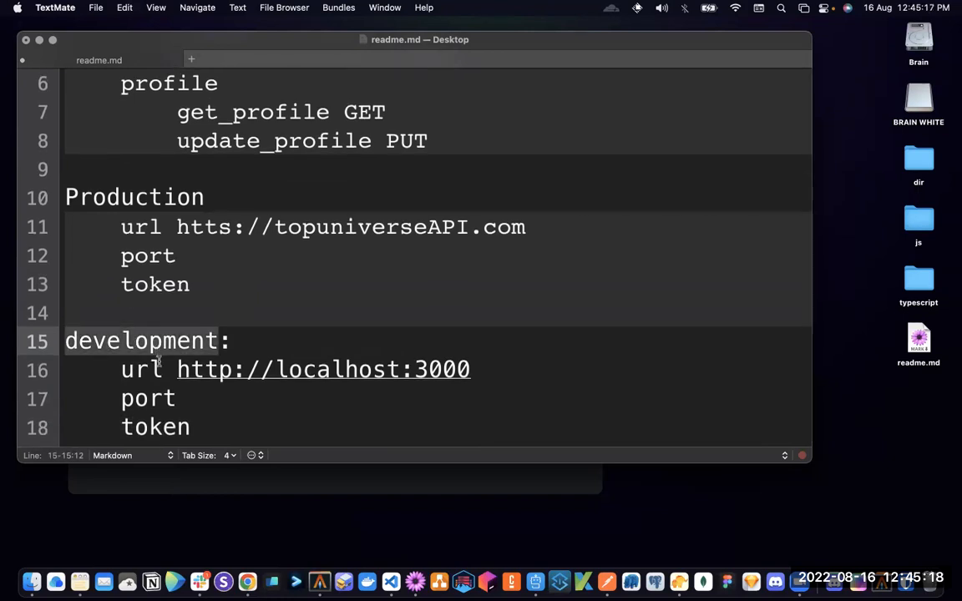
key("Right")
key("BackSpace")
key("BackSpace")
key("BackSpace")
key("BackSpace")
key("BackSpace")
key("BackSpace")
key("BackSpace")
key("BackSpace")
key("BackSpace")
key("BackSpace")
key("BackSpace")
type("Staging")
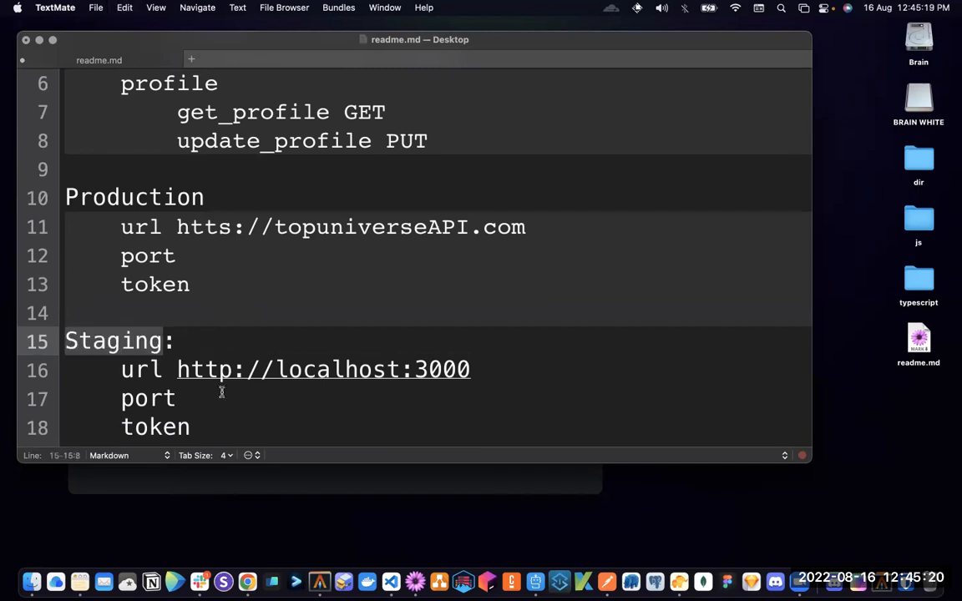
Step: End the Production heading with a colon to match Staging:
scroll(205, 309, "up", 3)
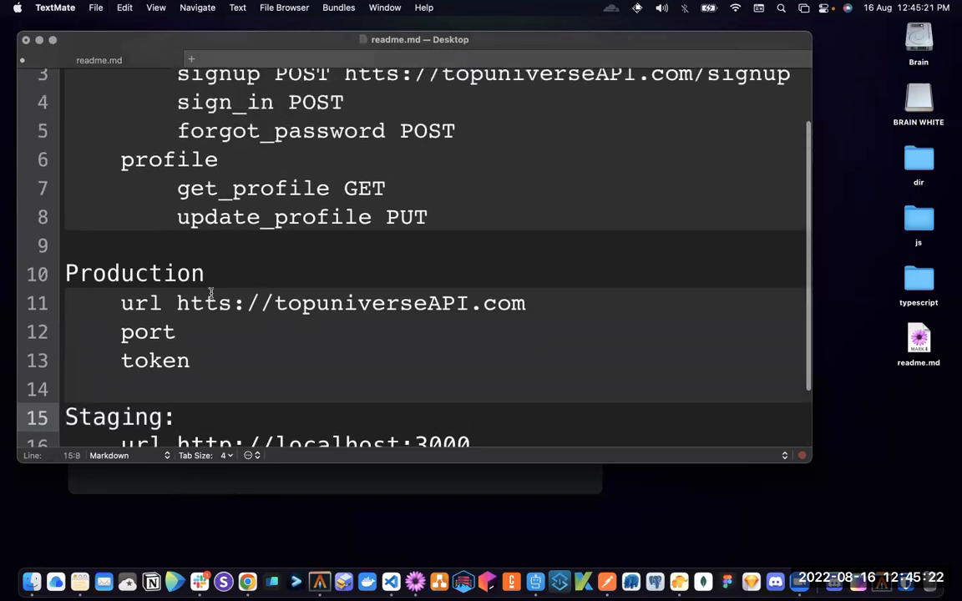
left_click(216, 298)
left_click(212, 275)
type(":")
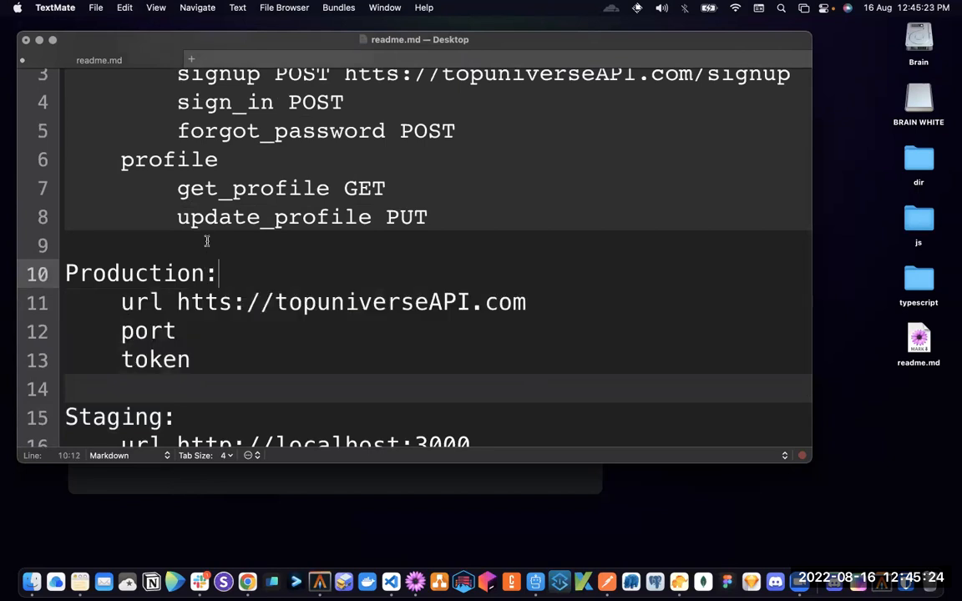
scroll(209, 247, "up", 3)
scroll(267, 258, "down", 1)
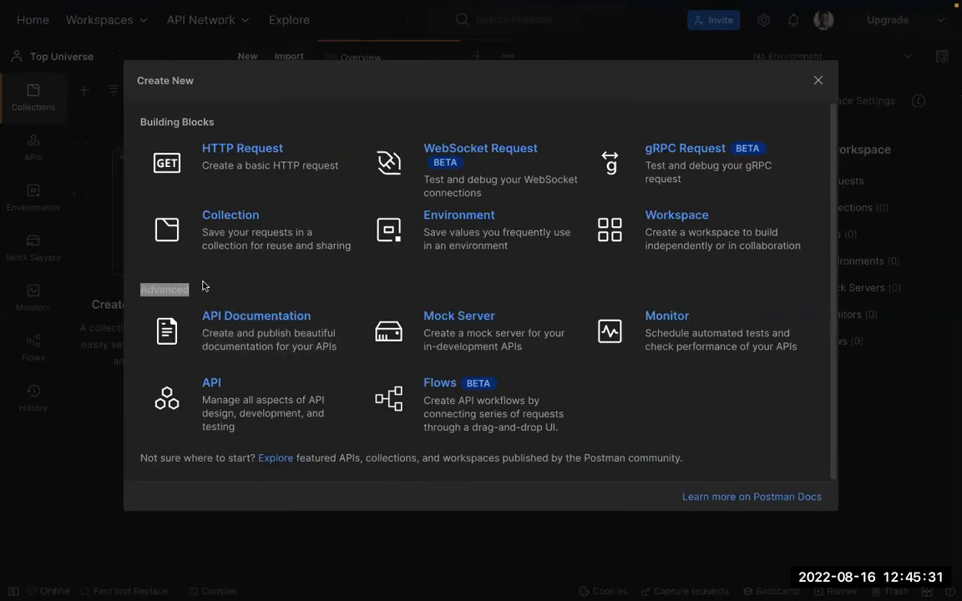
Step: Clear the Advanced selection in Create New and return to the readme in TextMate
left_click(364, 283)
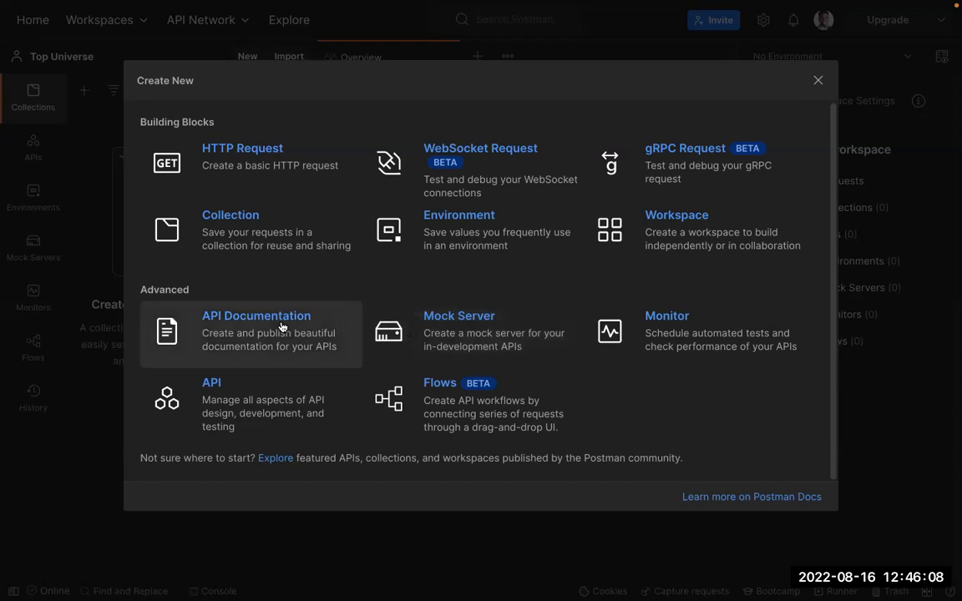
key("ctrl+Left")
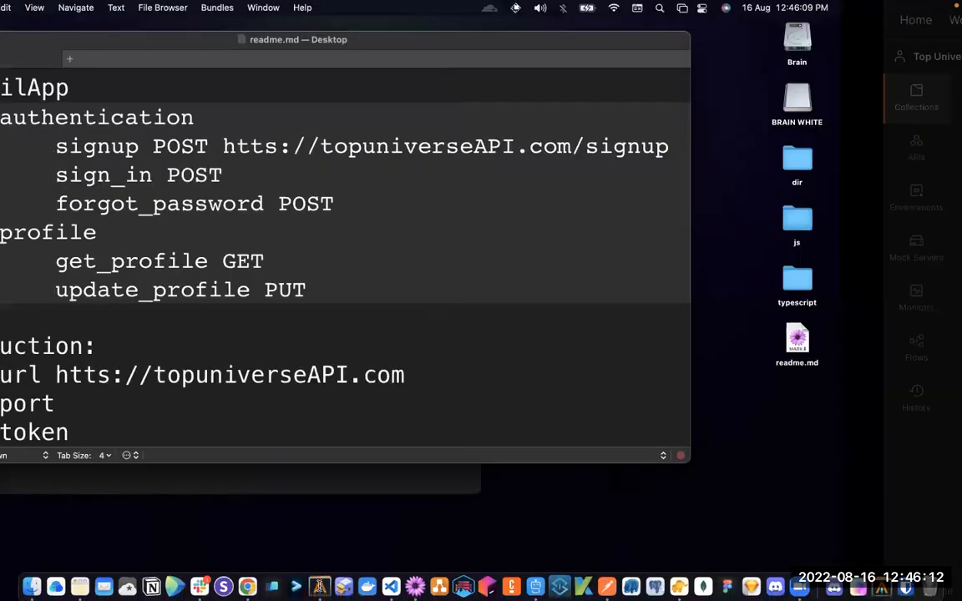
Step: Review the snappay-api.json spec in Stoplight Studio, then minimize it and return to Postman's Create New dialog
left_click(535, 587)
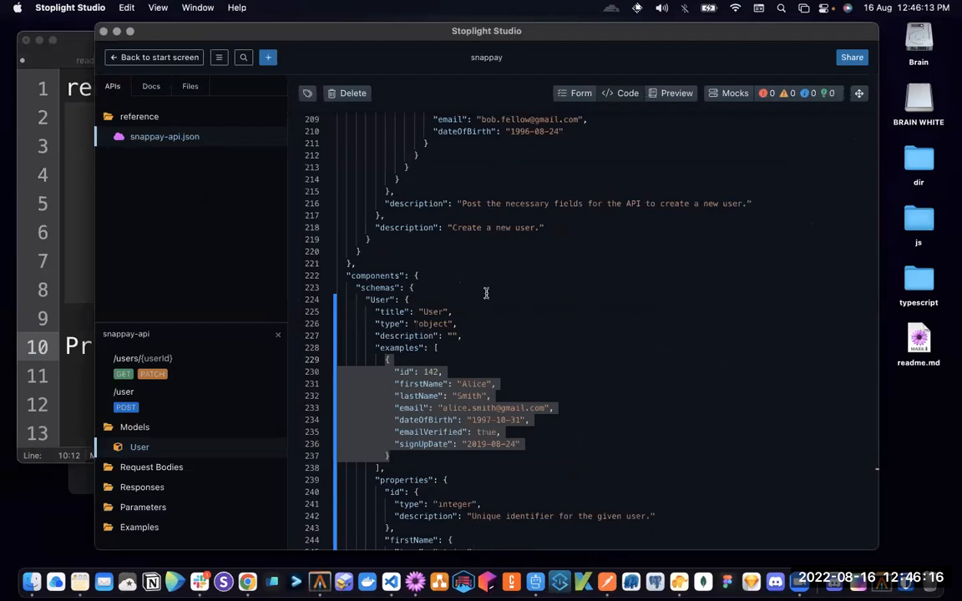
scroll(486, 293, "up", 20)
scroll(485, 242, "up", 10)
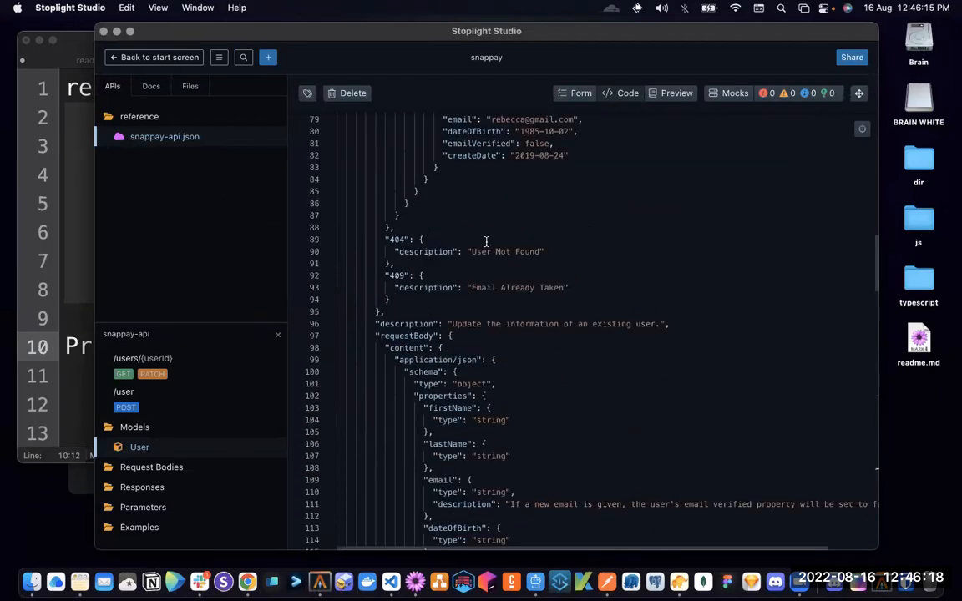
scroll(485, 243, "up", 10)
left_click(118, 32)
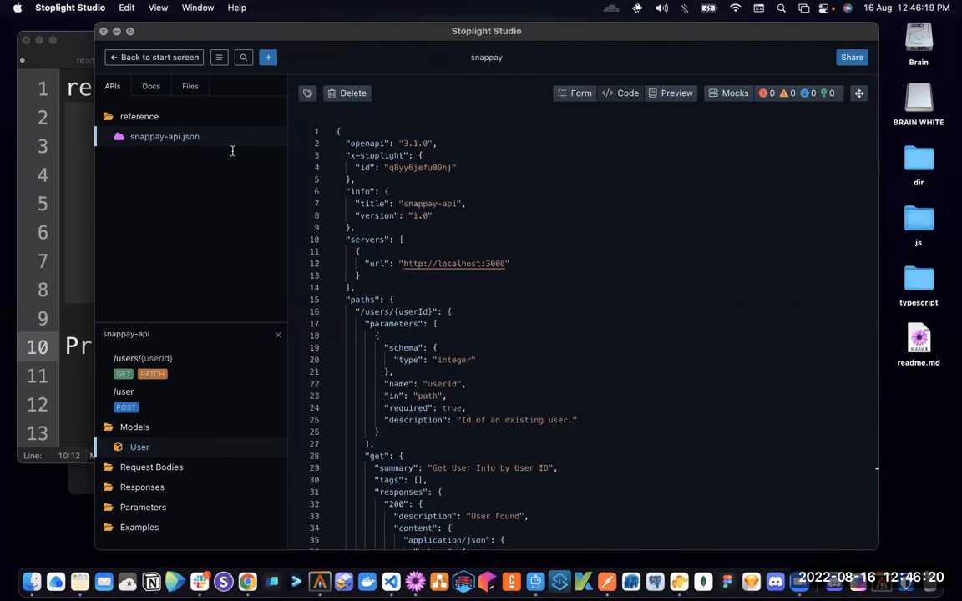
key("ctrl+Right")
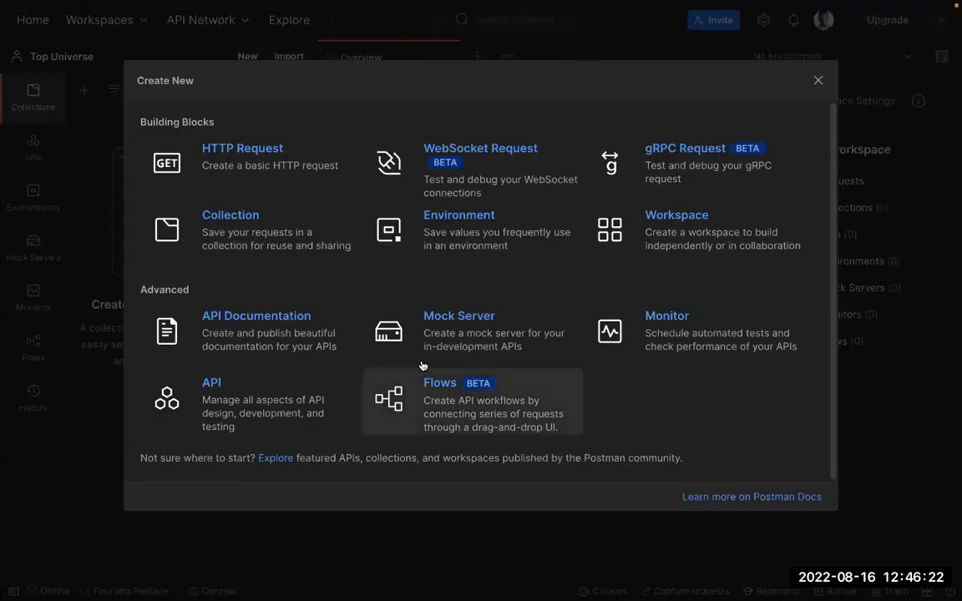
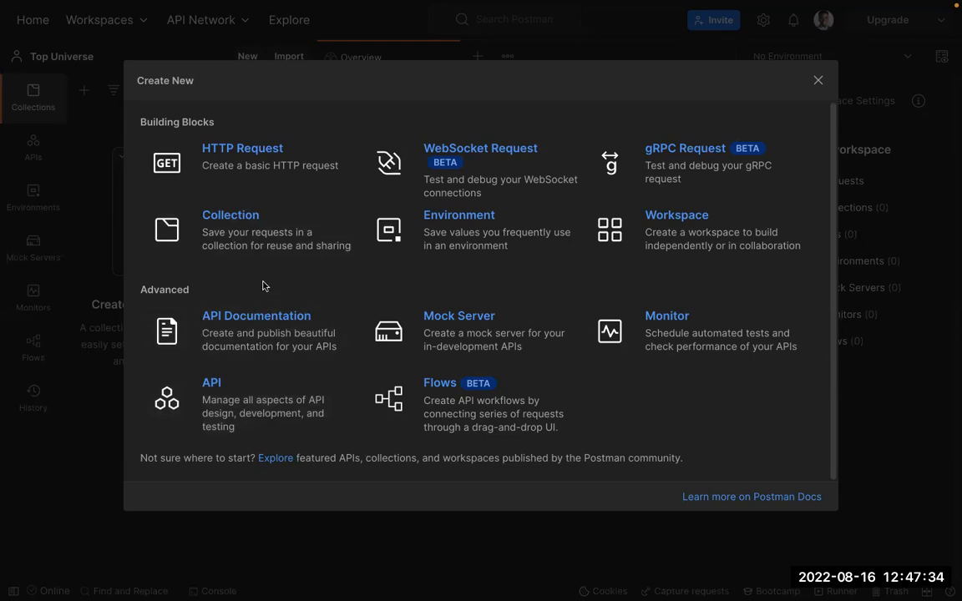
Step: Switch to the desktop space with the readme notes open in TextMate
key("ctrl+Left")
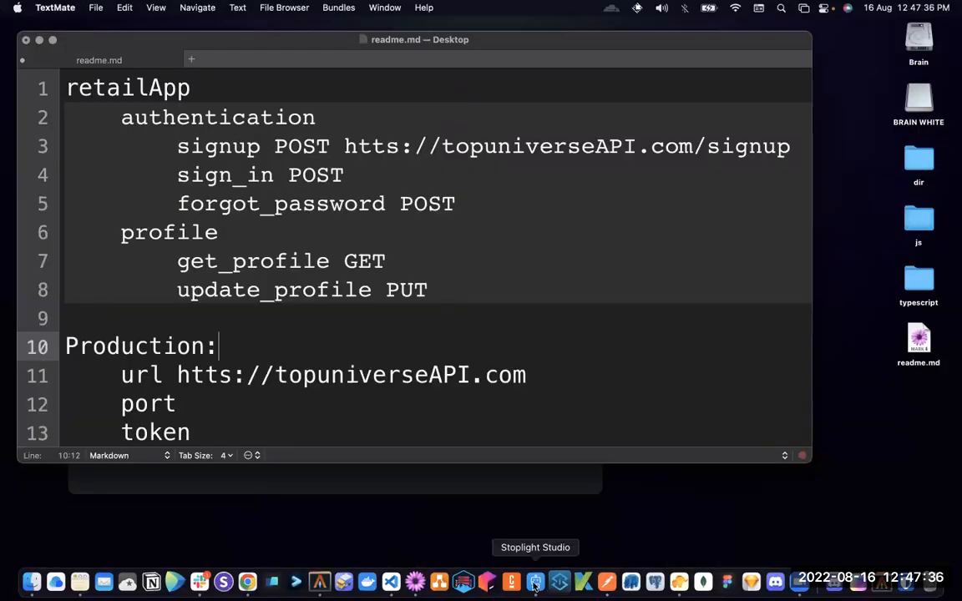
Step: Switch back to the full-screen Postman space showing the Create New options
key("ctrl+Right")
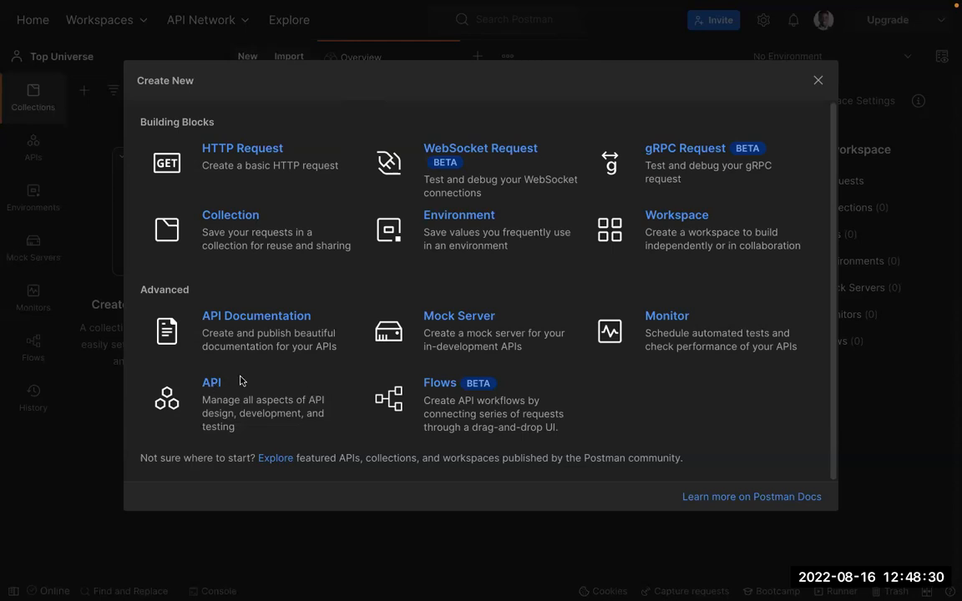
Step: Start a new API, look over its schema types, then cancel it without saving
left_click(242, 381)
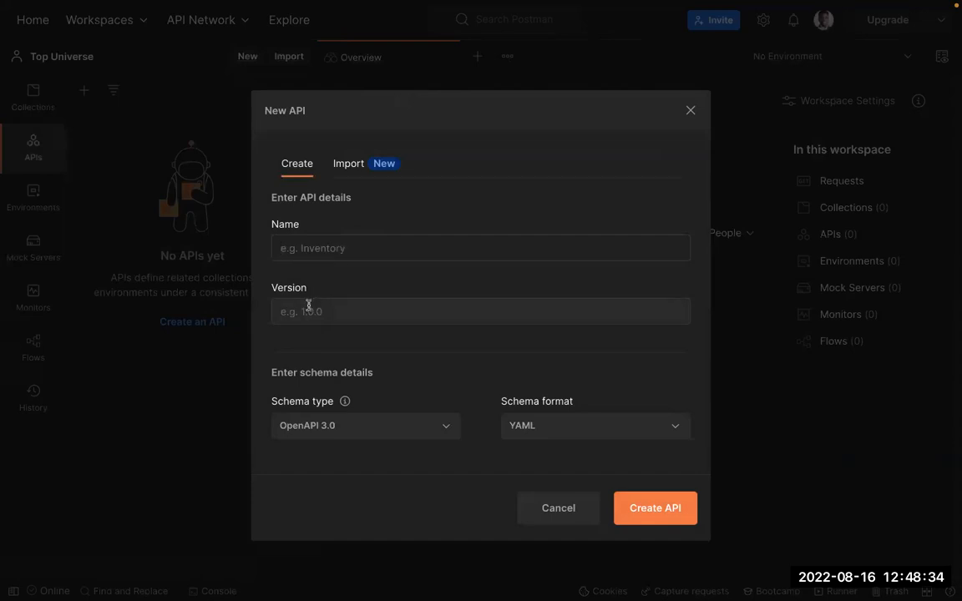
left_click(355, 436)
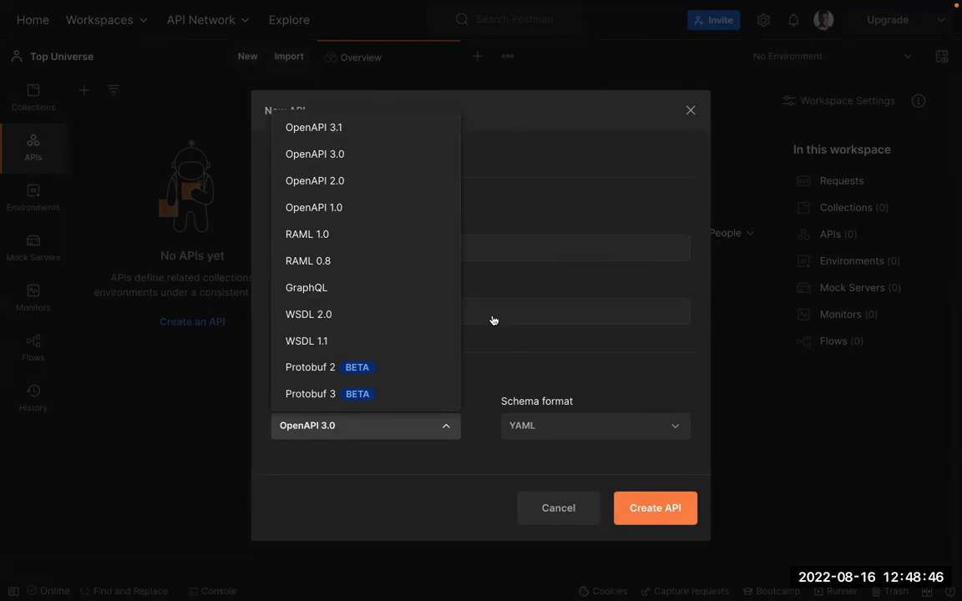
left_click(541, 366)
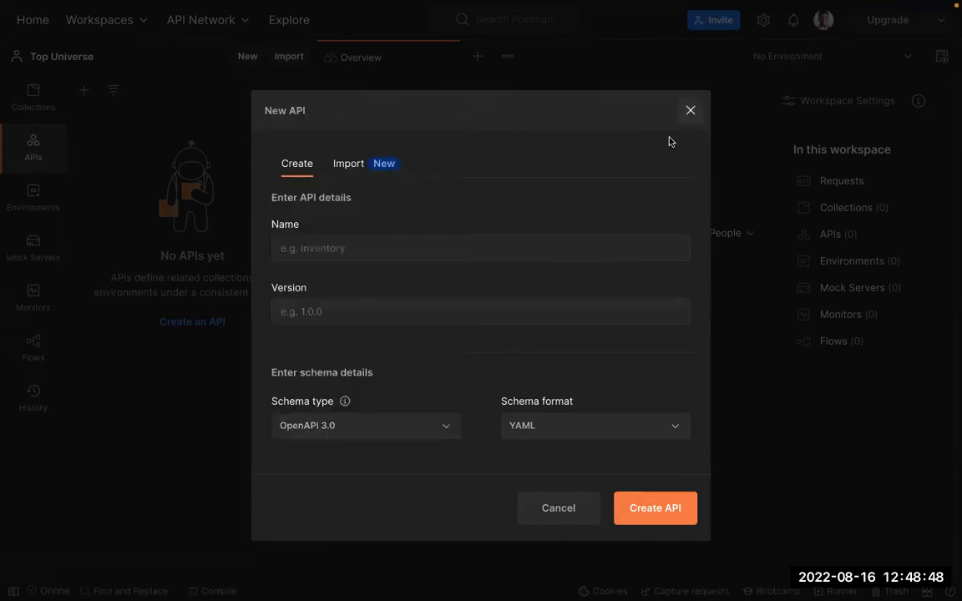
left_click(691, 110)
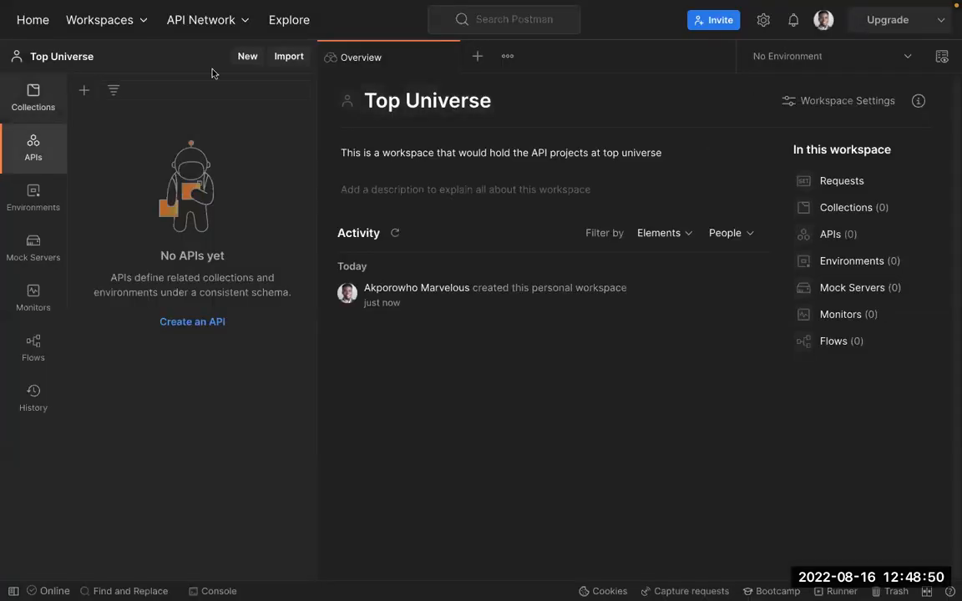
Step: Create a new flow, keeping the default name New Flow
left_click(247, 57)
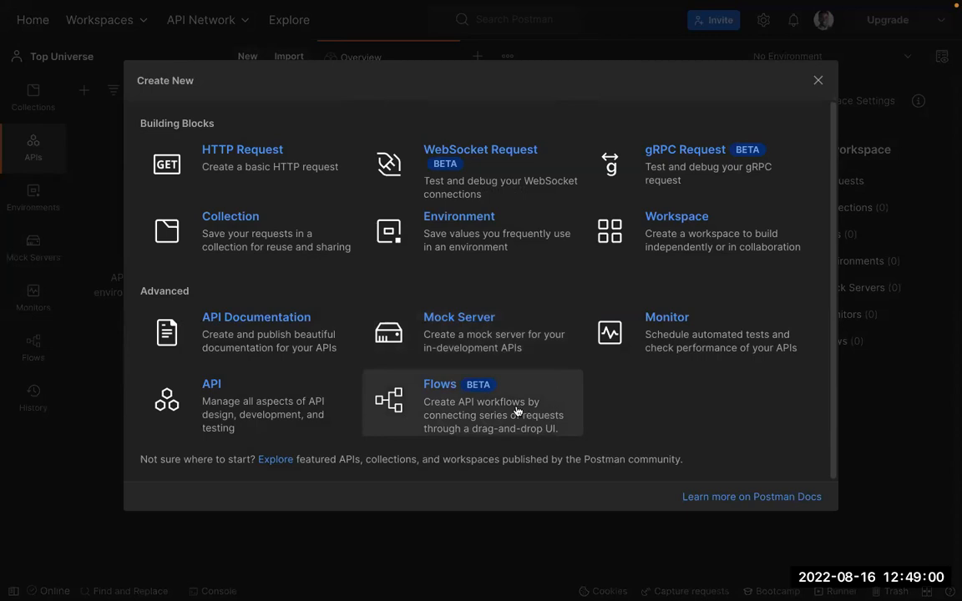
key("Escape")
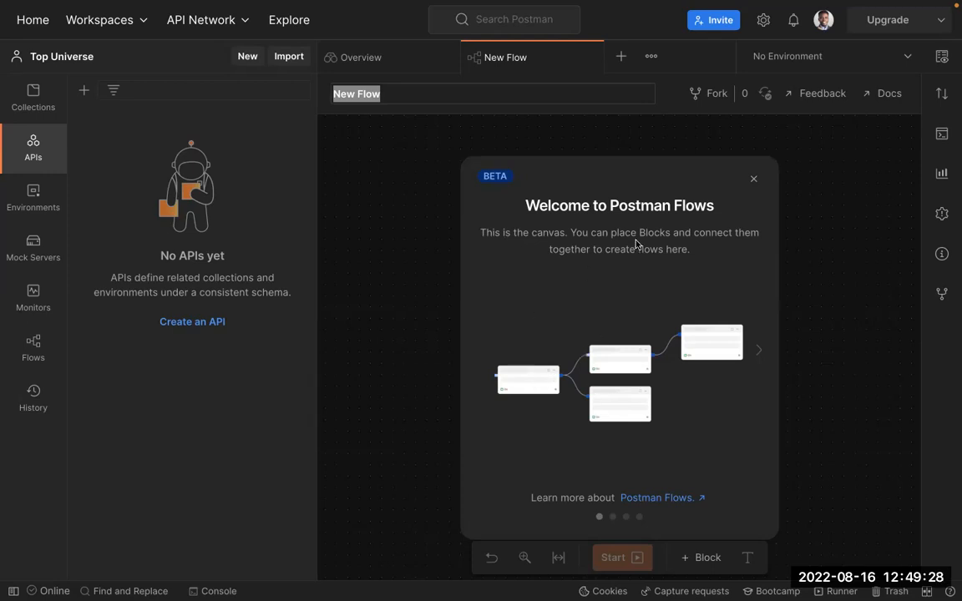
left_click(594, 384)
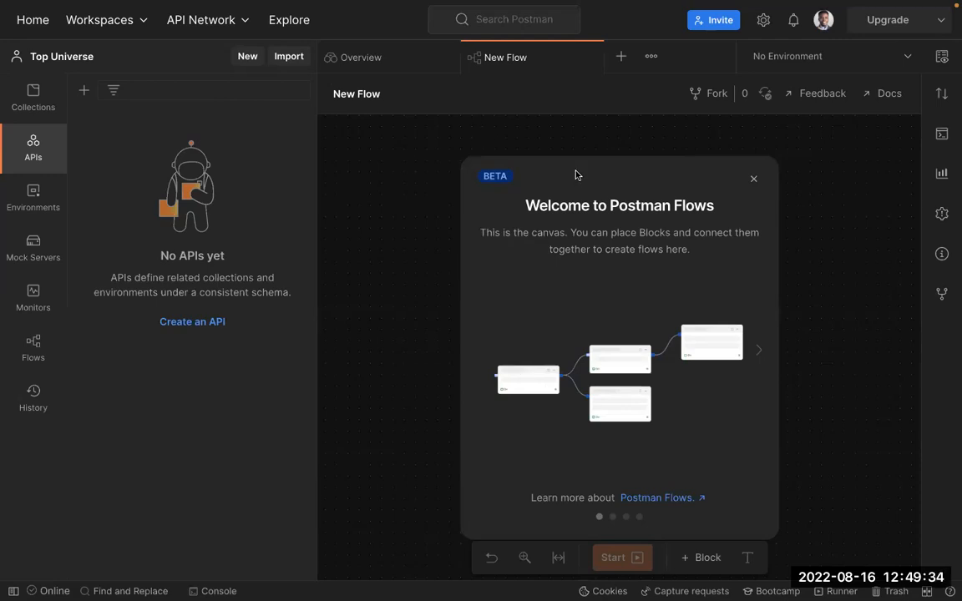
Step: Step through the flow welcome tour's slides and dismiss it
left_click(759, 352)
left_click(761, 352)
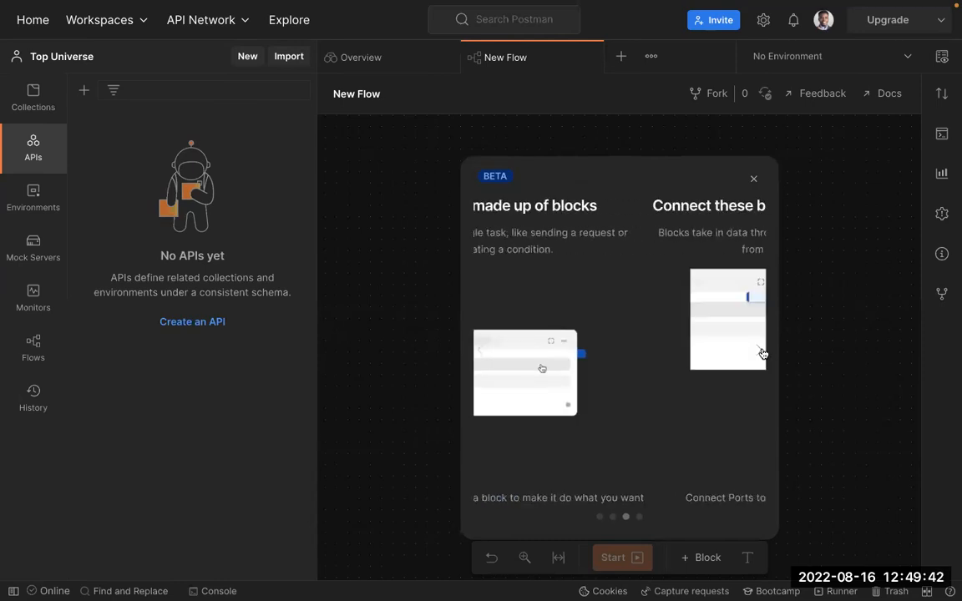
left_click(761, 350)
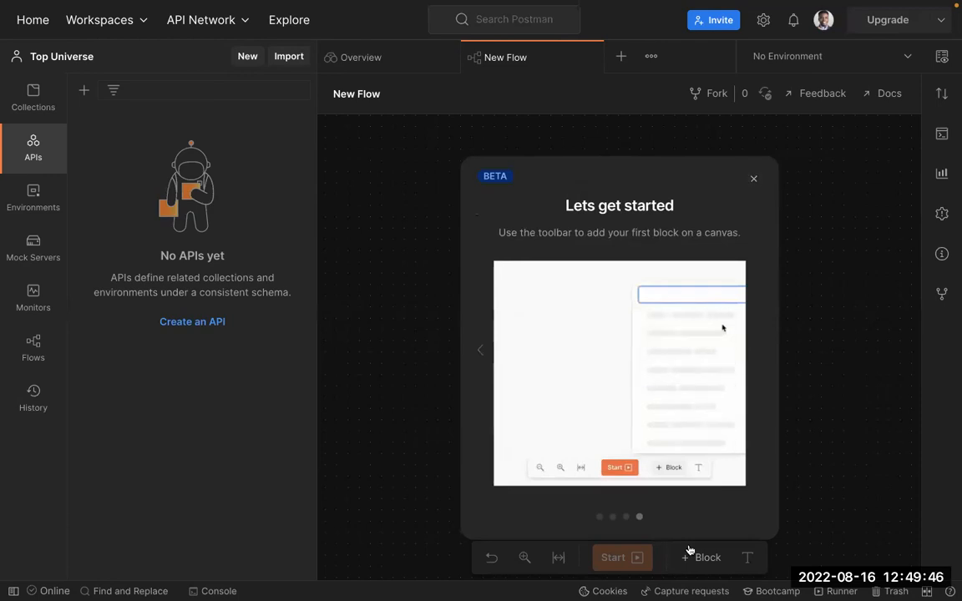
left_click(755, 180)
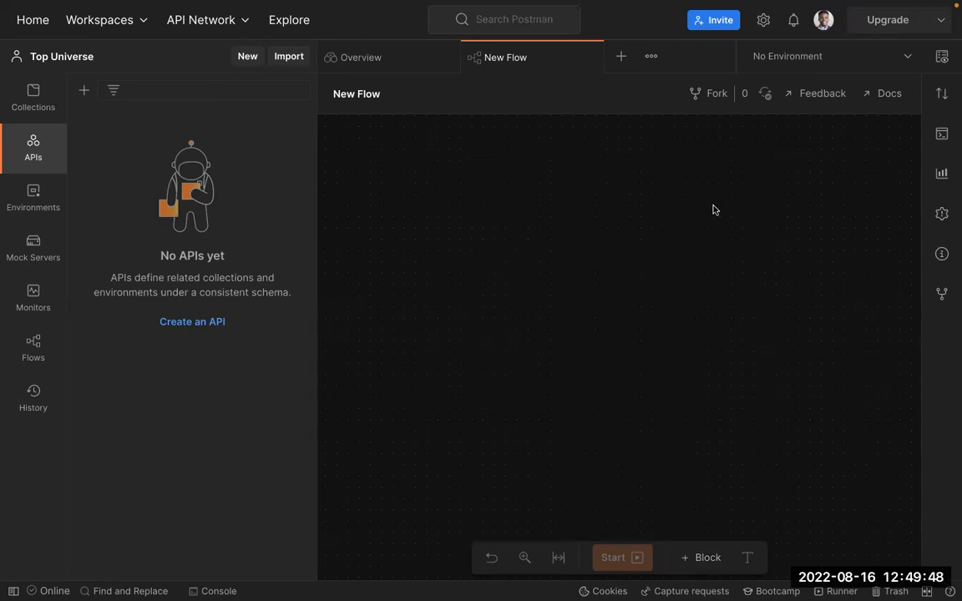
Step: Close the New Flow tab and reopen it from the workspace's Flows list
left_click(590, 57)
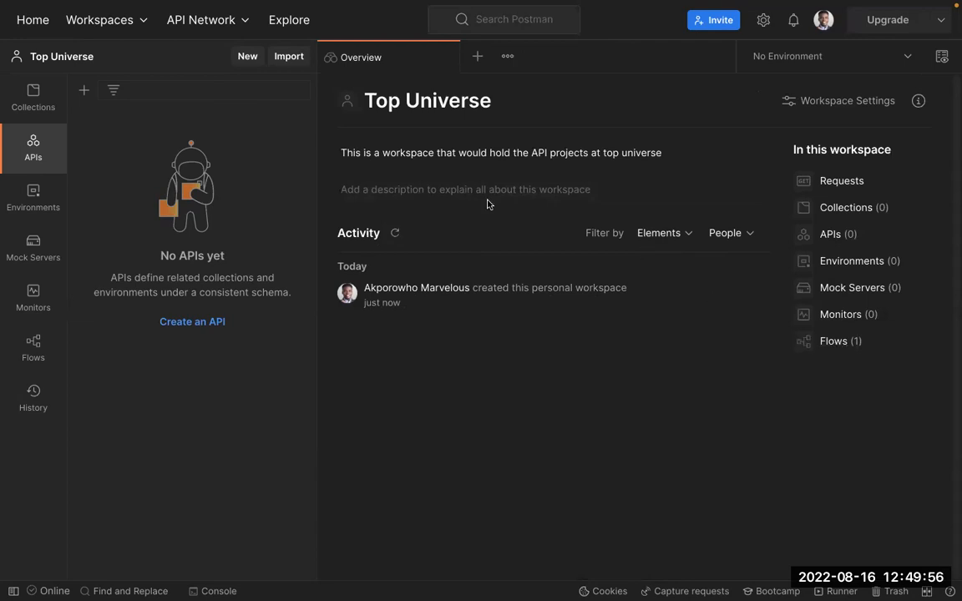
left_click(27, 356)
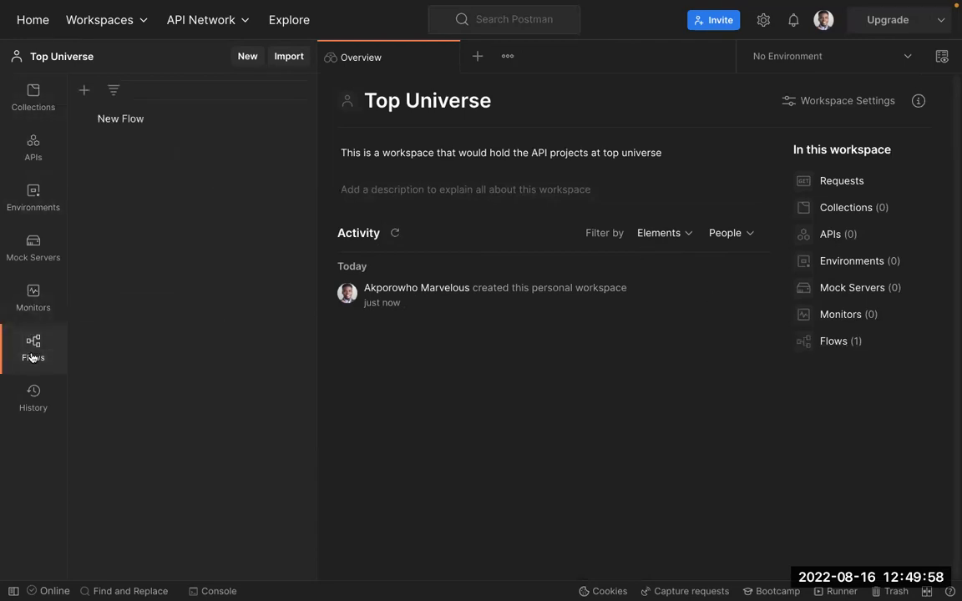
left_click(129, 120)
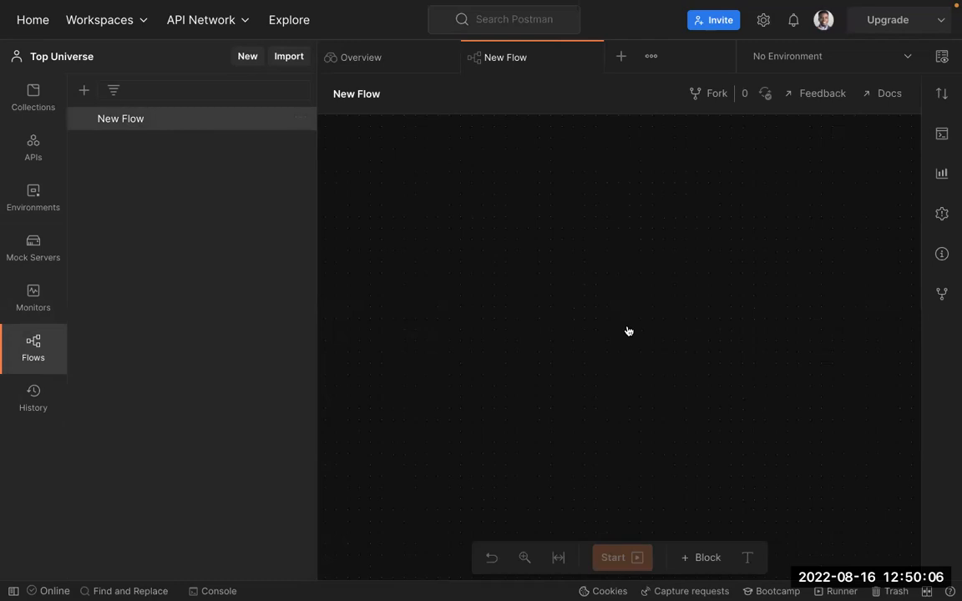
Step: Browse the list of available block types and close it without adding any
left_click(678, 556)
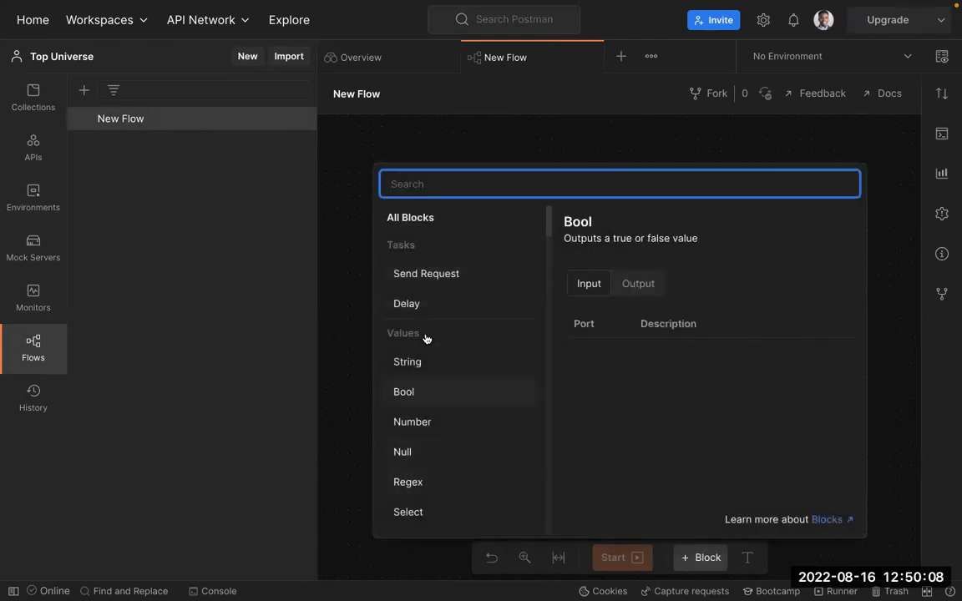
scroll(477, 379, "down", 2)
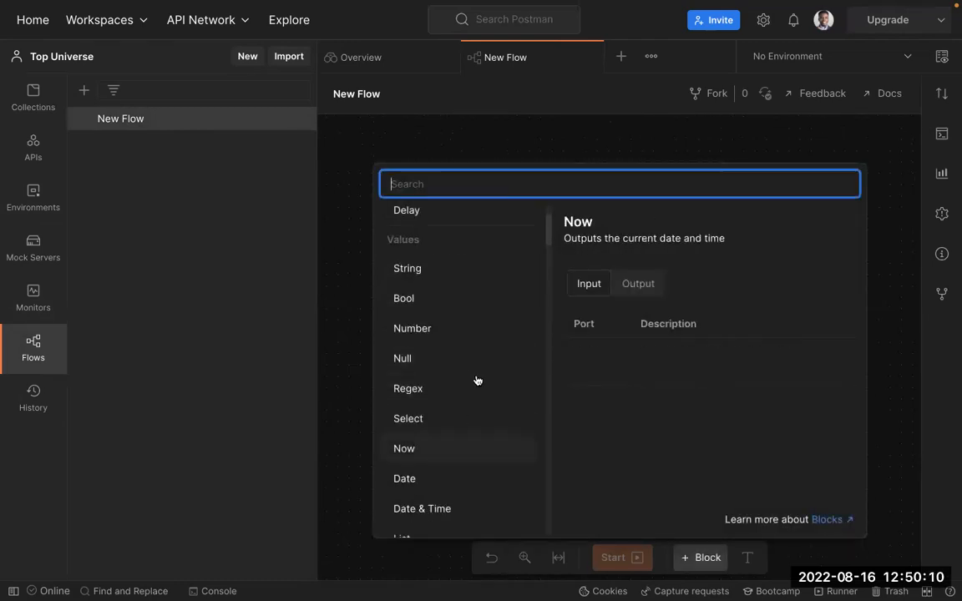
scroll(476, 401, "down", 8)
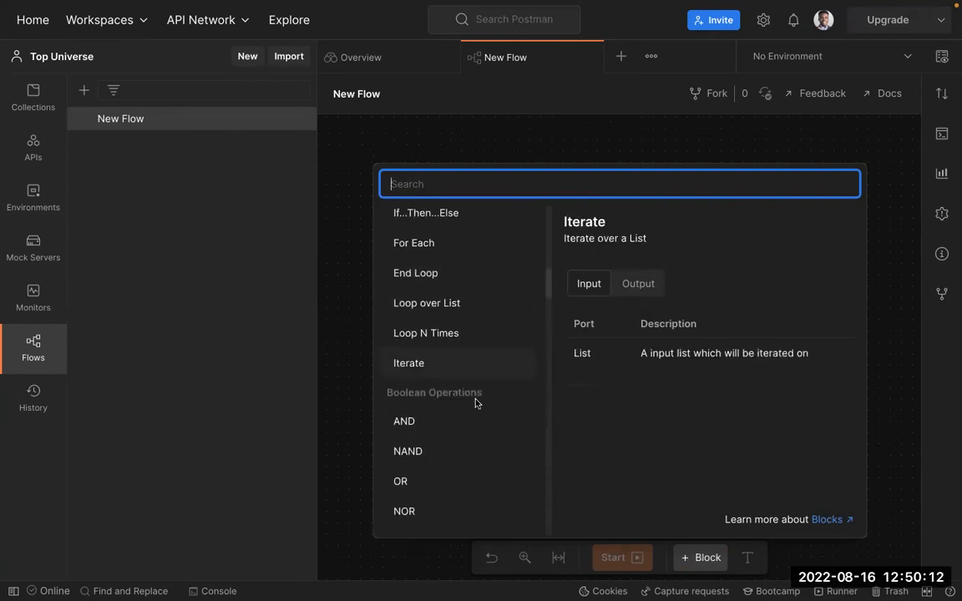
scroll(477, 402, "down", 2)
scroll(476, 402, "up", 6)
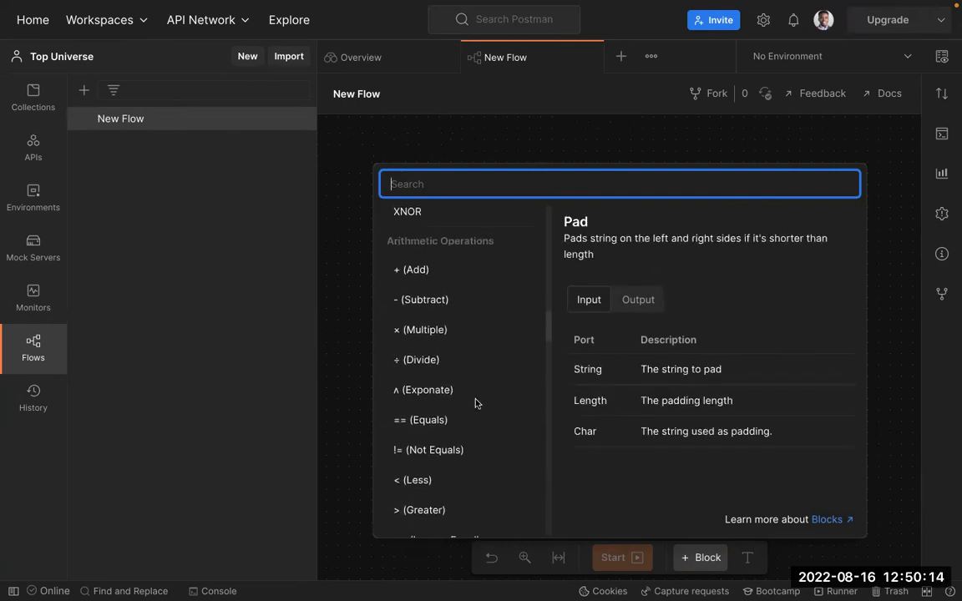
scroll(444, 339, "up", 3)
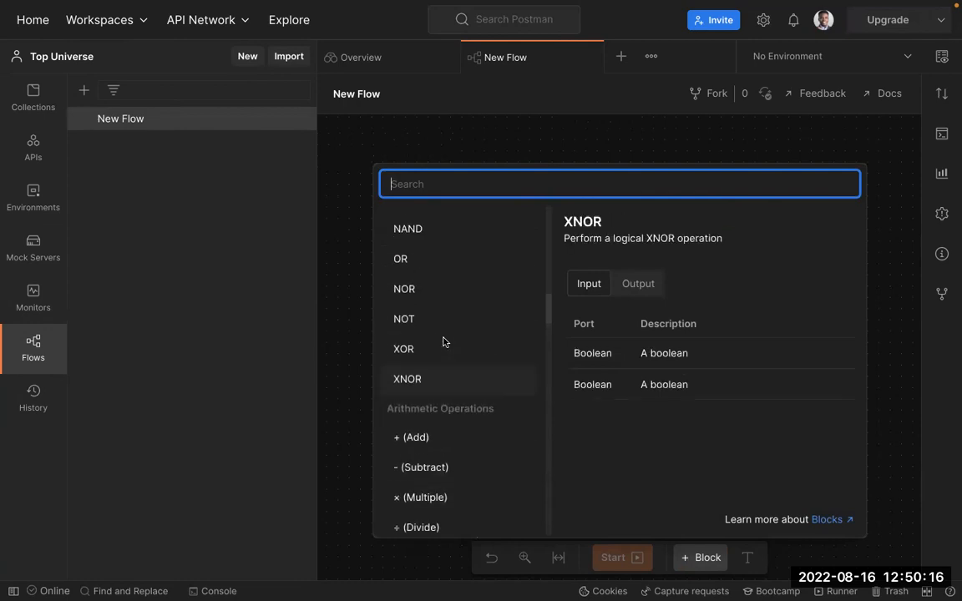
scroll(409, 273, "up", 3)
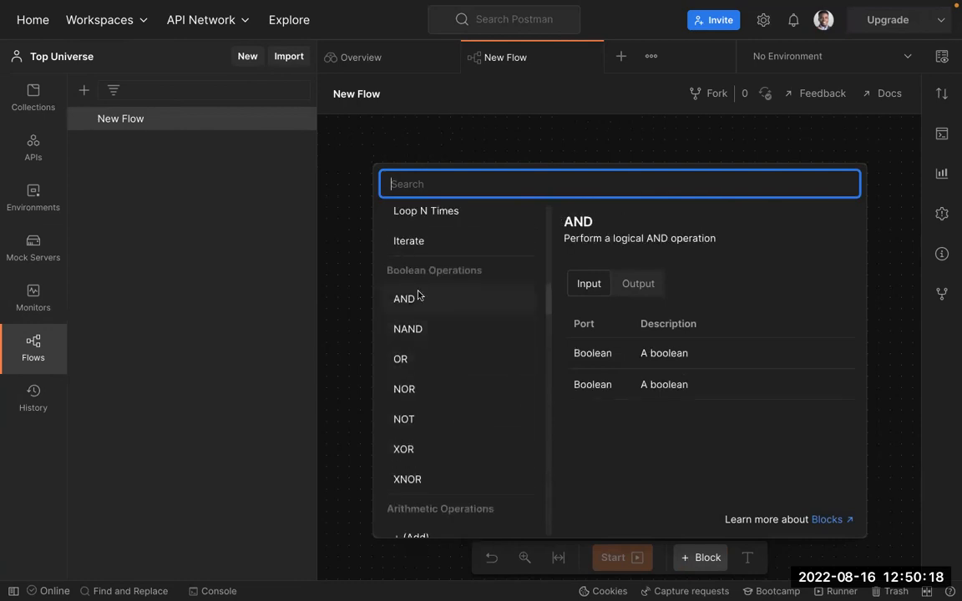
scroll(476, 337, "down", 6)
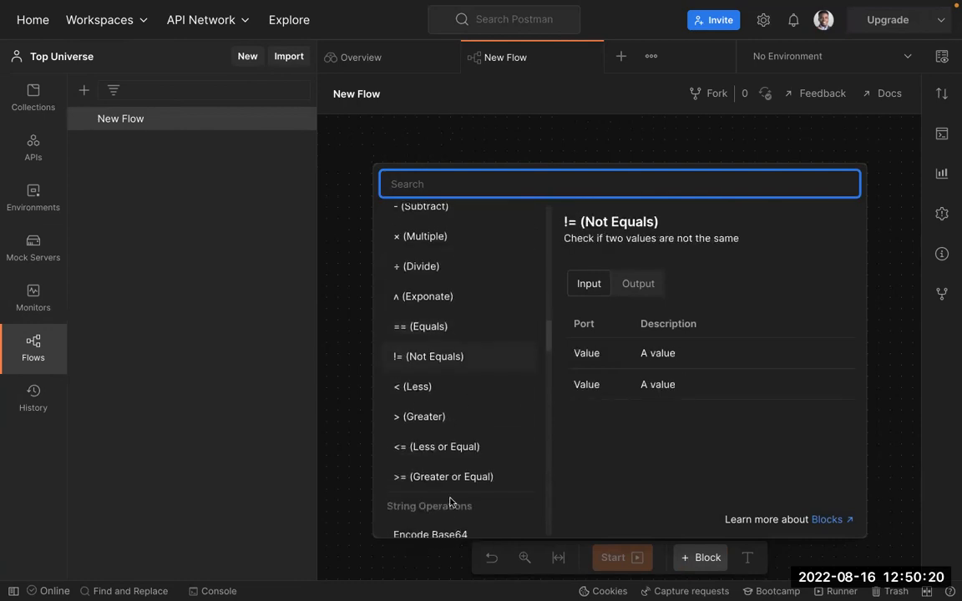
scroll(449, 500, "down", 5)
left_click(321, 140)
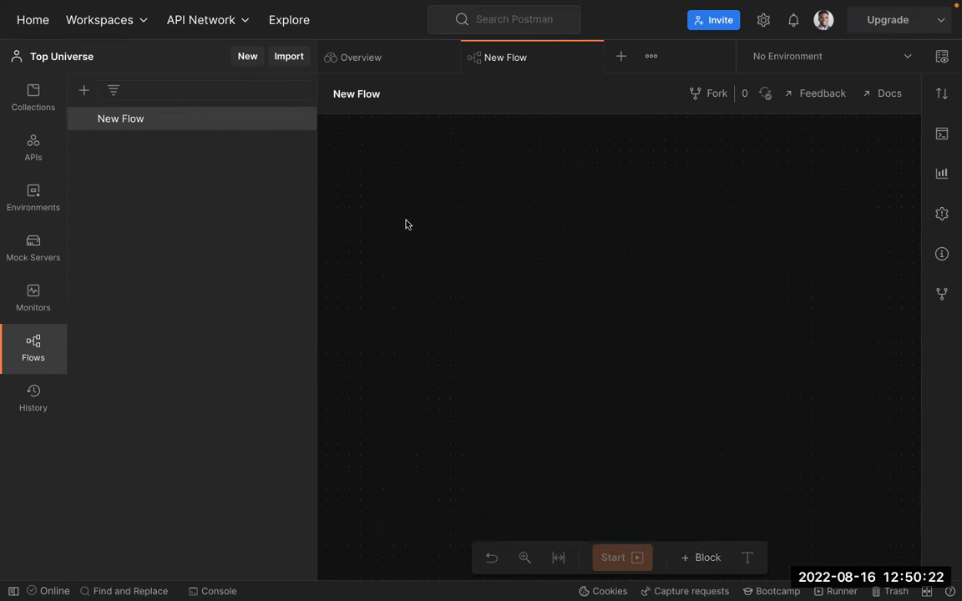
Step: Show the workspace's empty Collections list, dismissing the create-new options
left_click(43, 101)
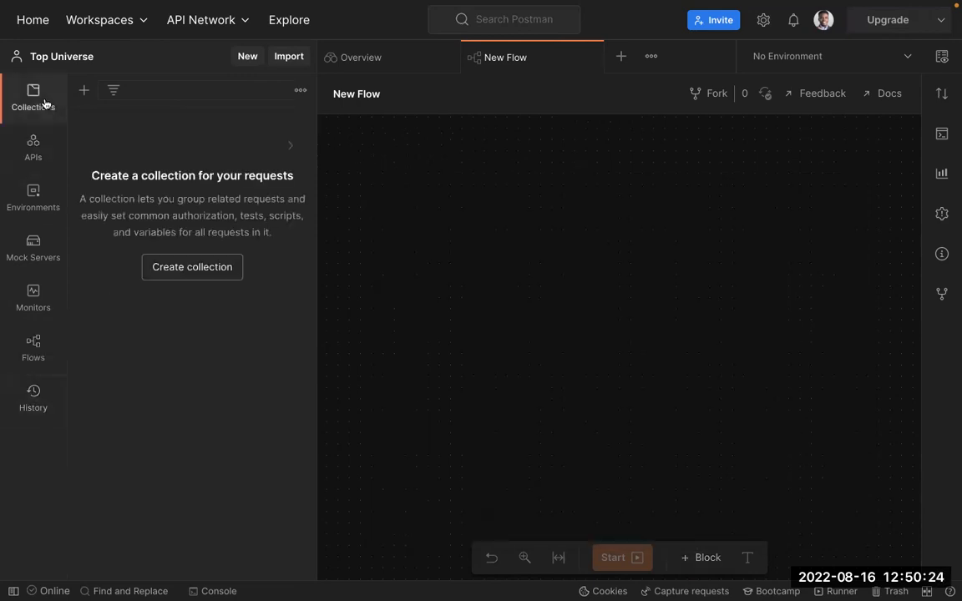
left_click(247, 57)
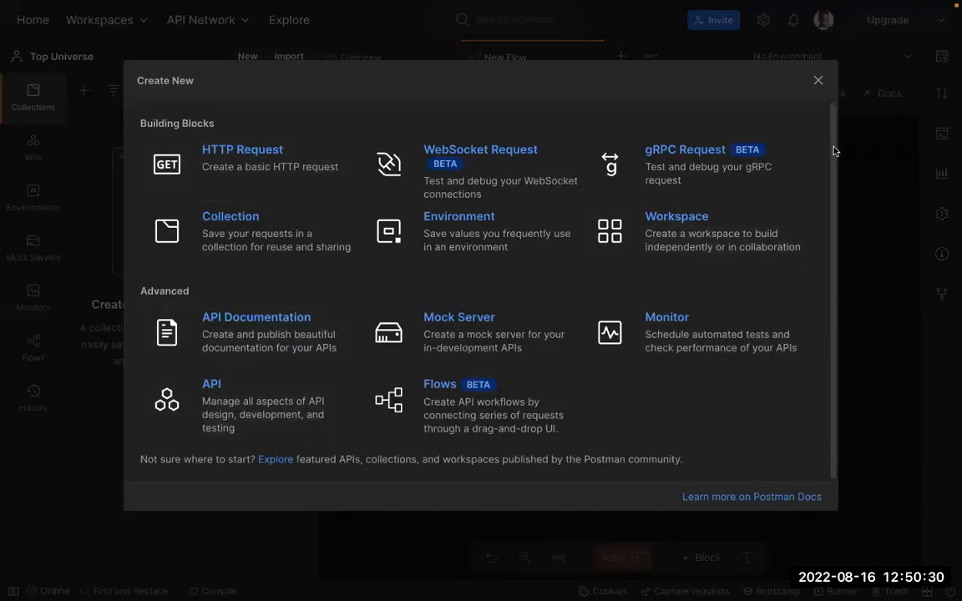
key("Escape")
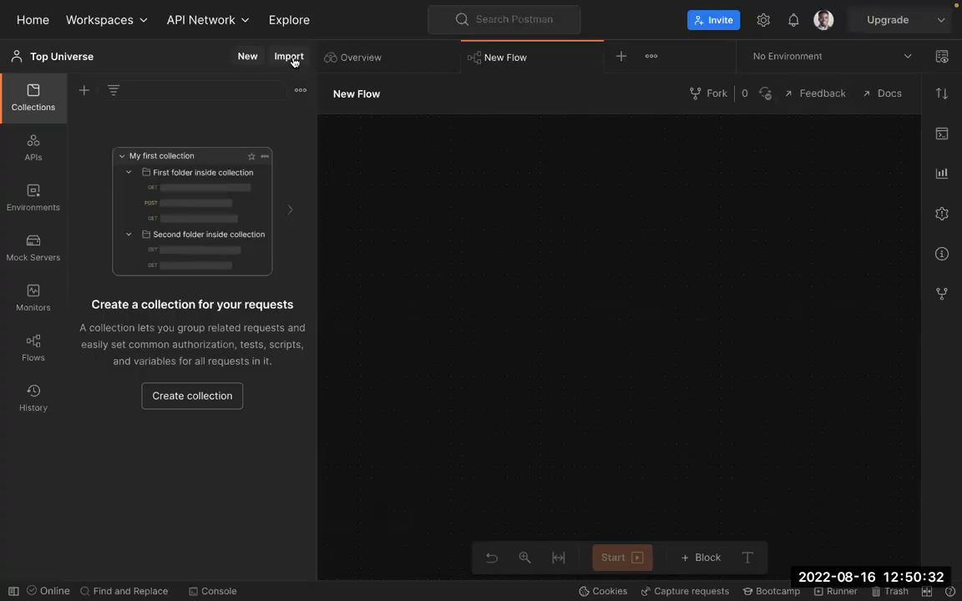
Step: Review Import sources (folder, link, raw text, code repository, API gateway), closing without importing
left_click(289, 58)
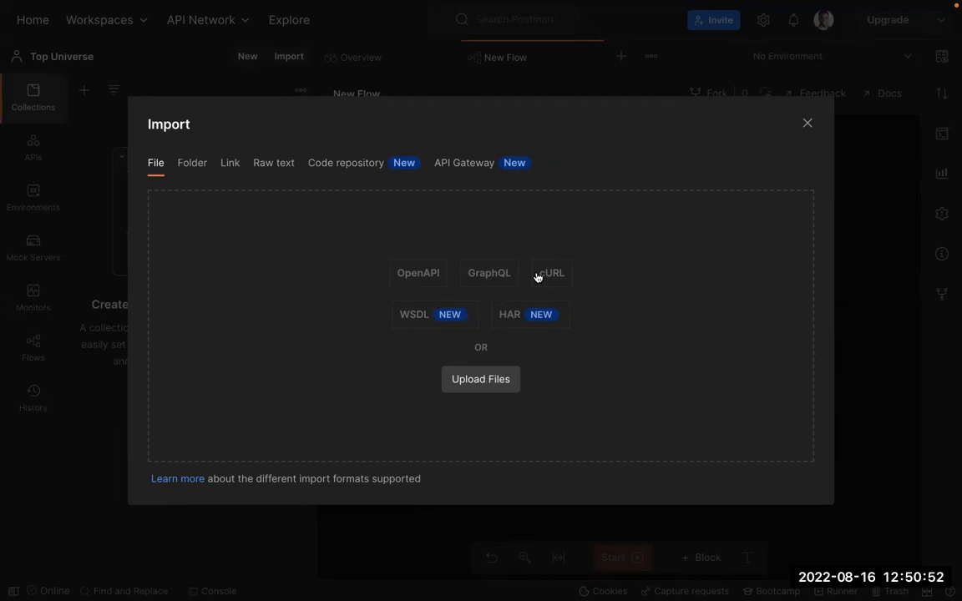
left_click(185, 167)
left_click(155, 163)
left_click(233, 165)
left_click(278, 166)
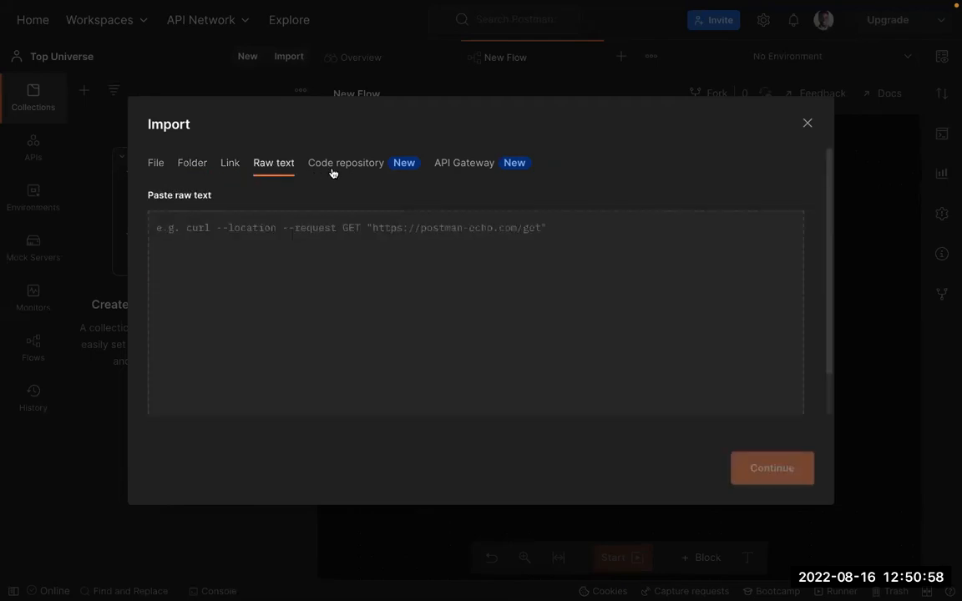
left_click(342, 169)
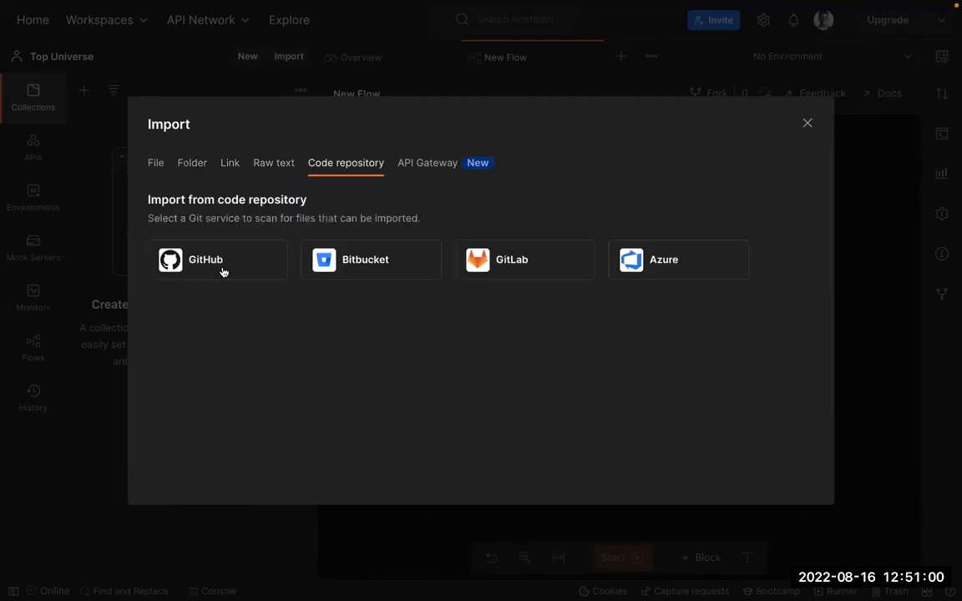
left_click(428, 167)
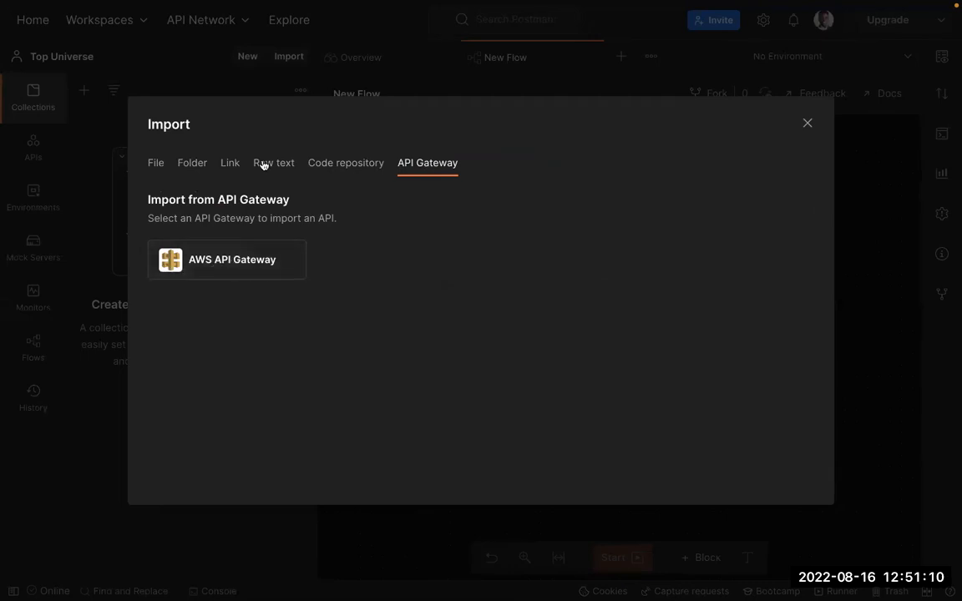
left_click(155, 163)
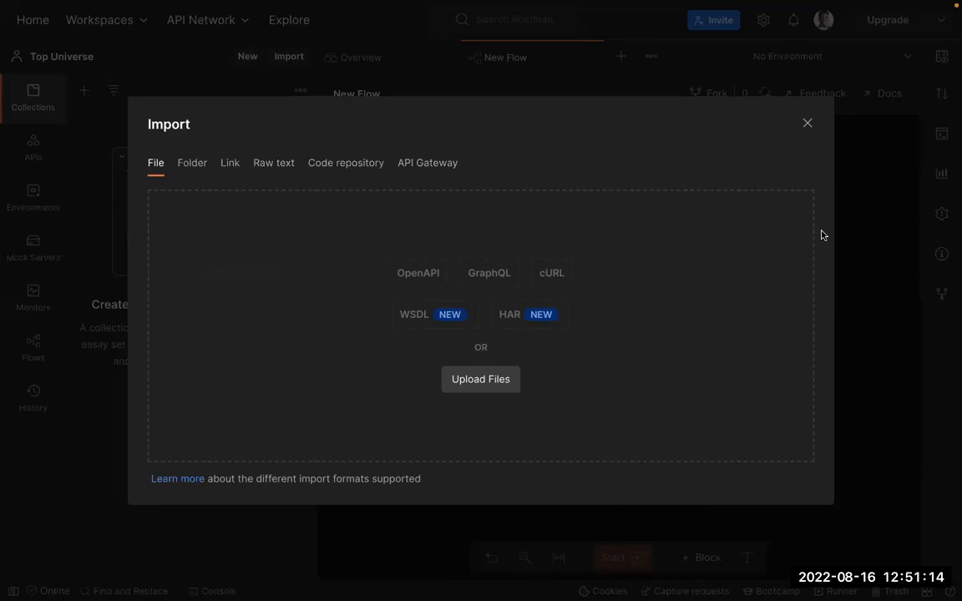
left_click(807, 126)
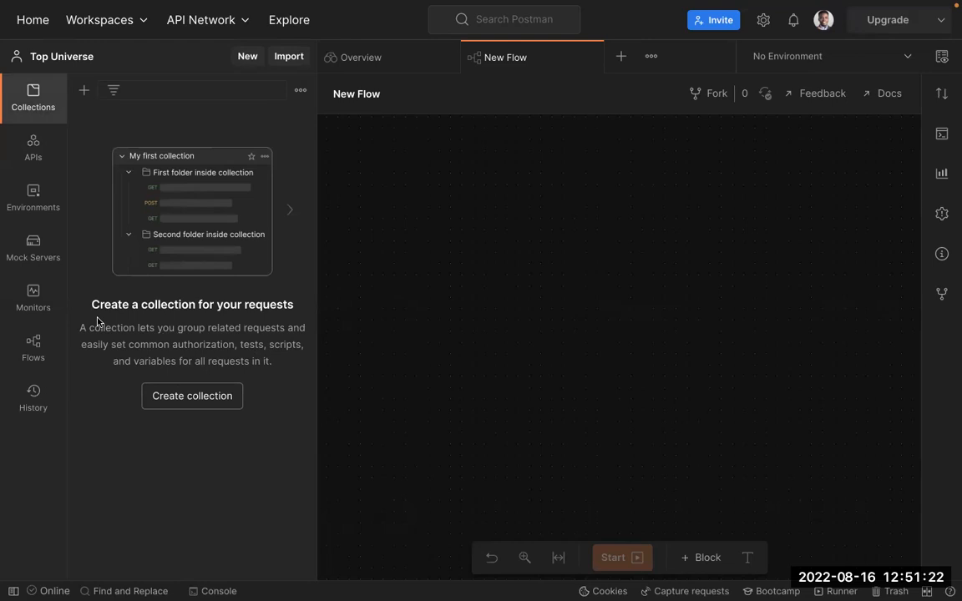
Step: Create an empty collection named FoodyApp and dismiss the invite-people prompt
left_click(166, 405)
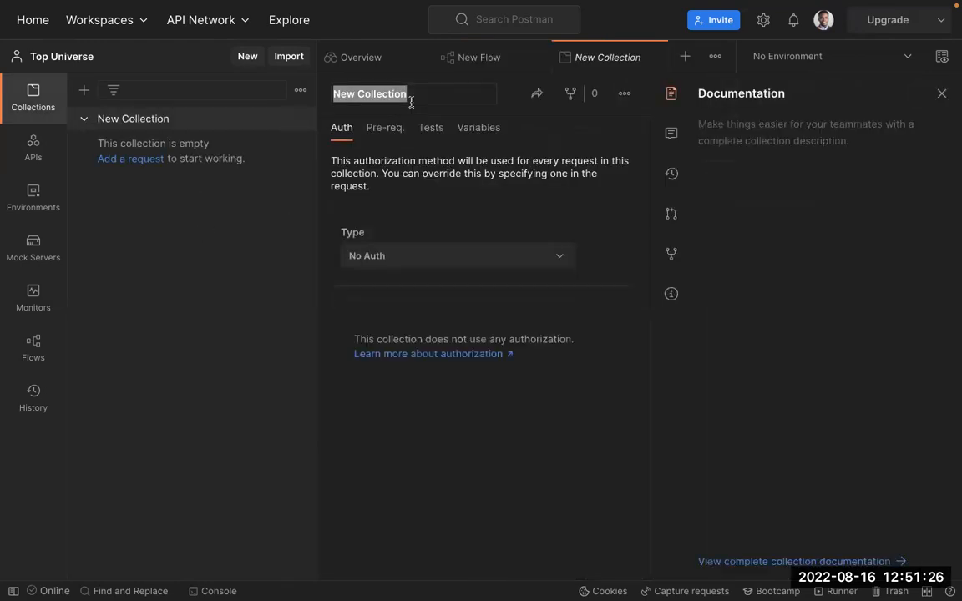
key("BackSpace")
type("Food")
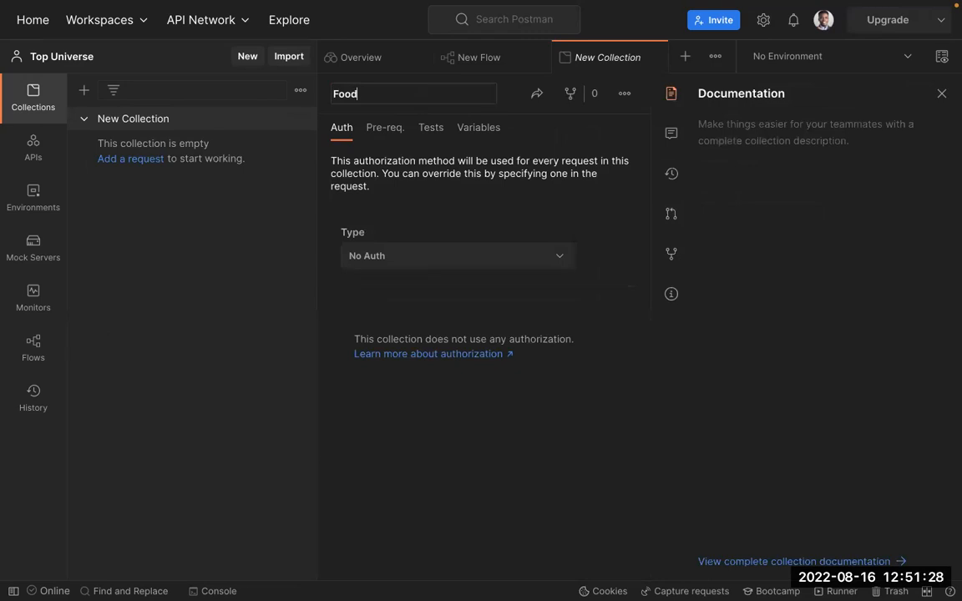
type("yApp")
key("Return")
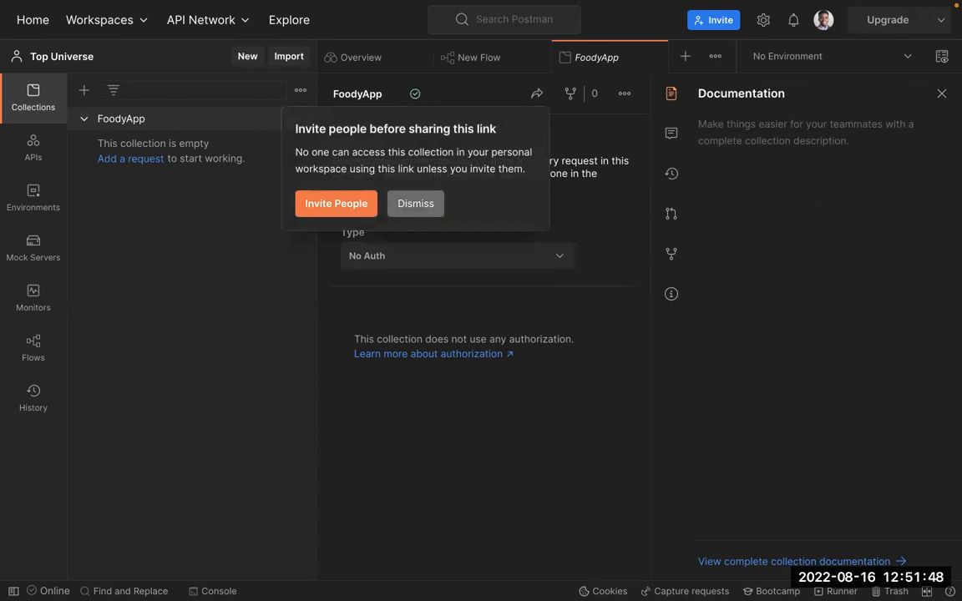
left_click(415, 204)
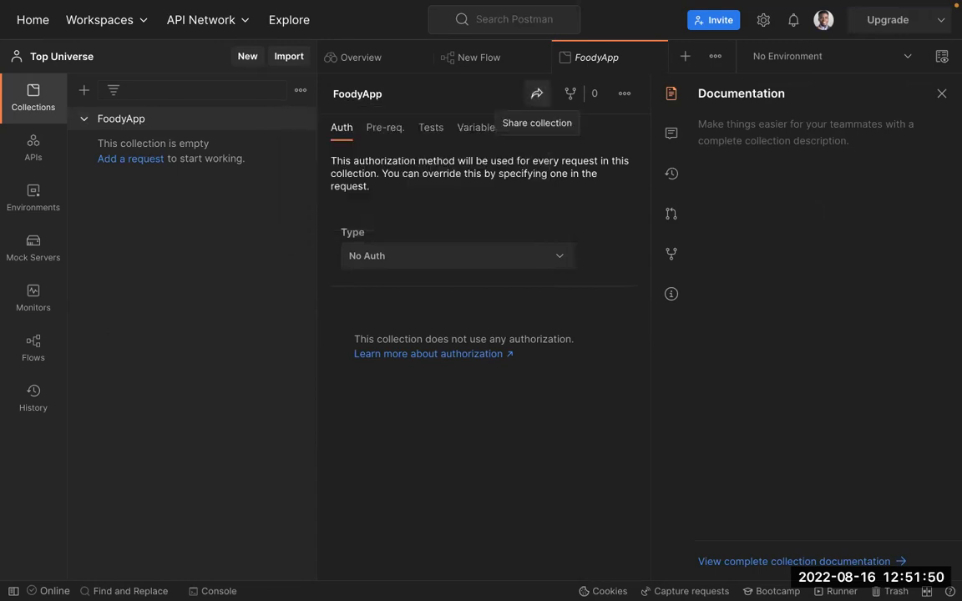
left_click(537, 94)
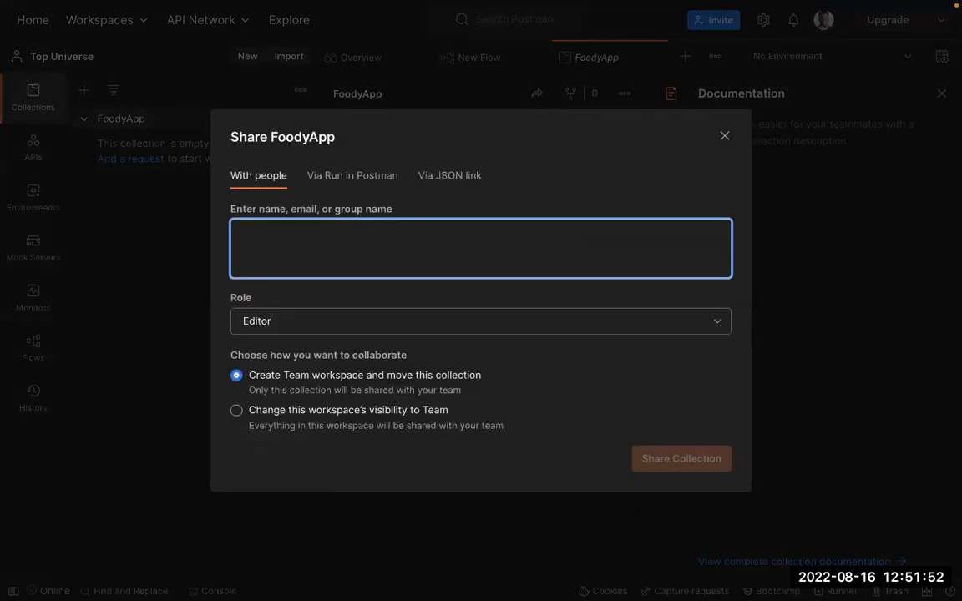
Step: Review FoodyApp's sharing options and collaborator roles, keeping Editor, and close without sharing
left_click(450, 176)
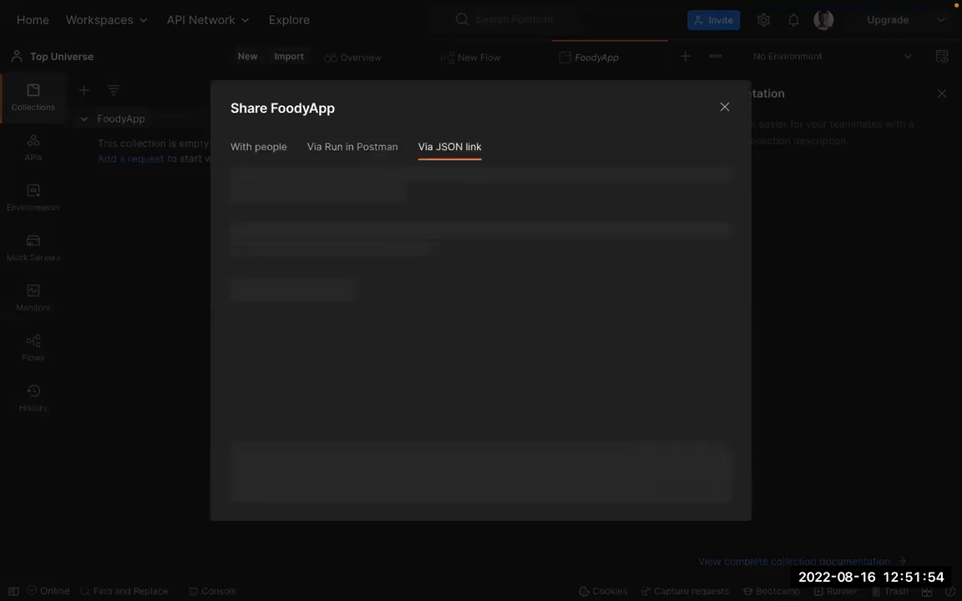
left_click(352, 148)
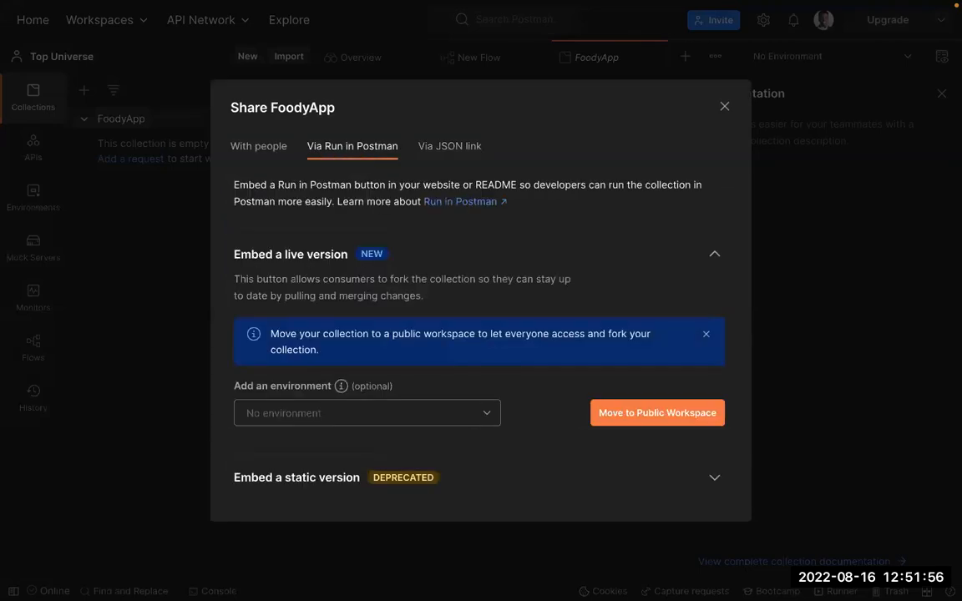
left_click(258, 147)
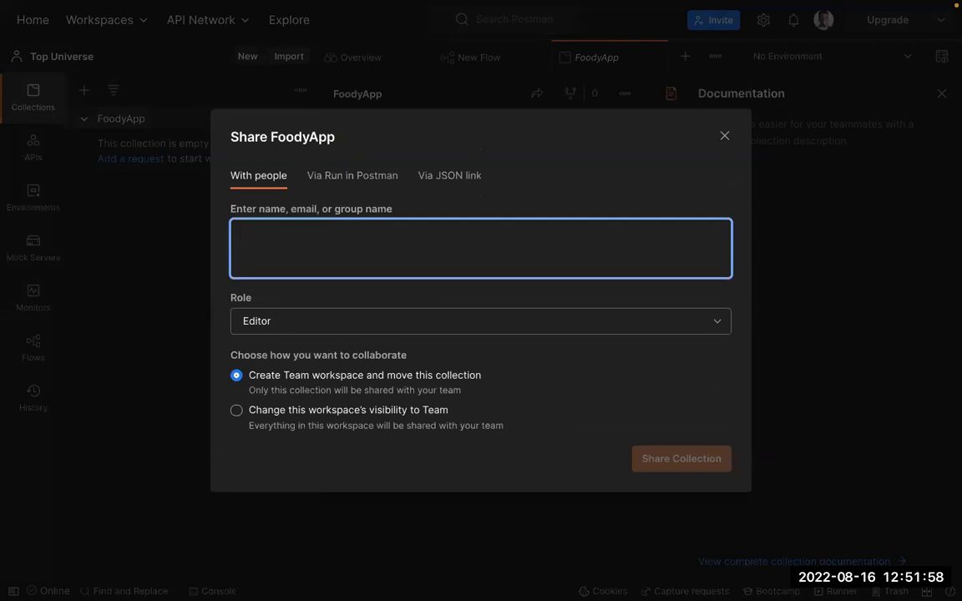
left_click(481, 321)
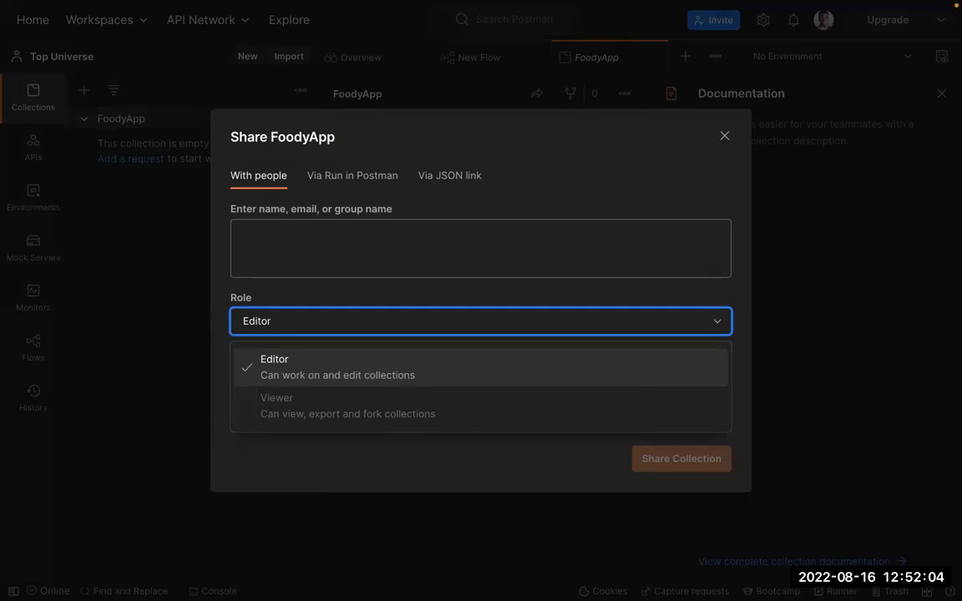
left_click(481, 249)
left_click(481, 321)
left_click(481, 321)
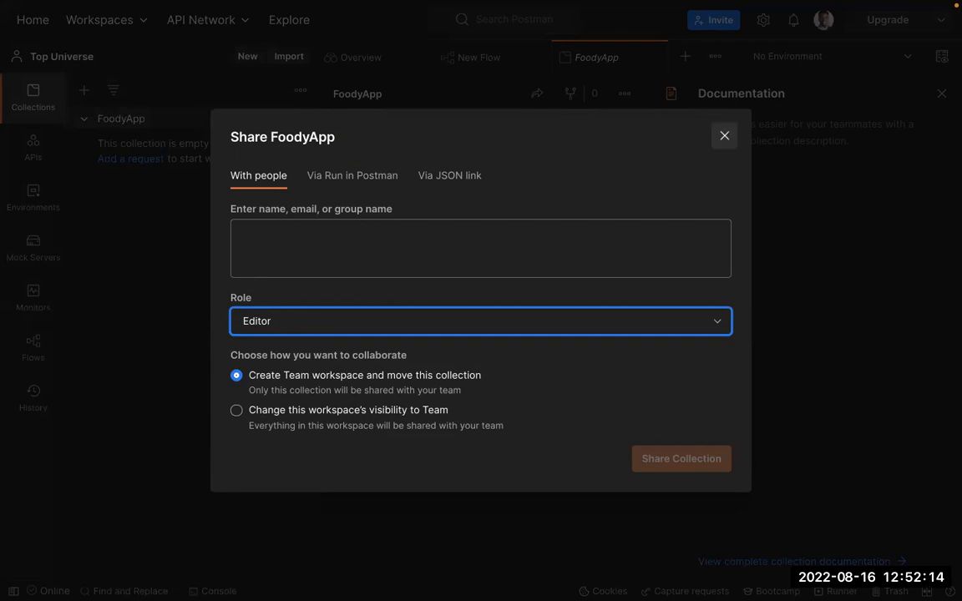
key("Escape")
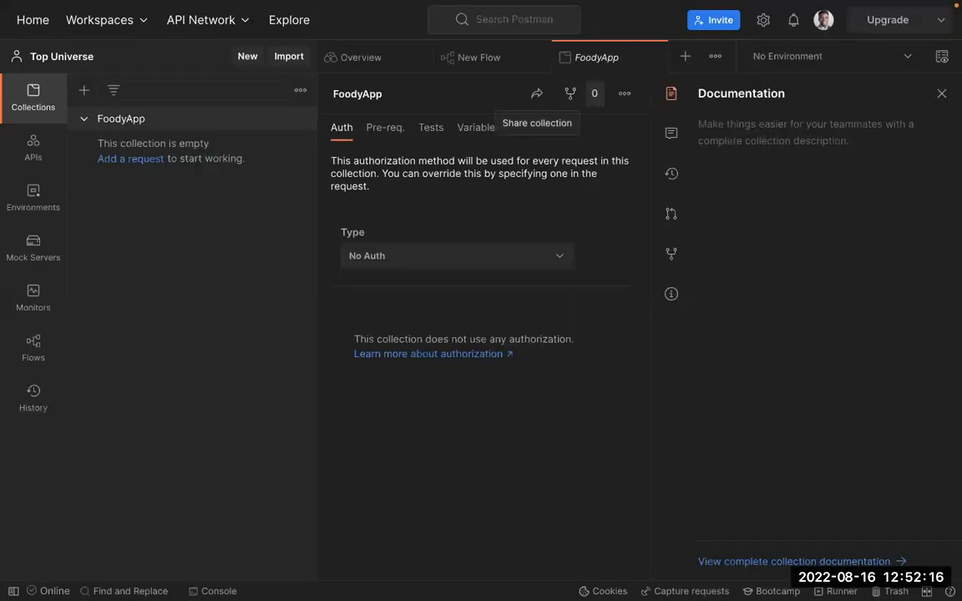
left_click(625, 93)
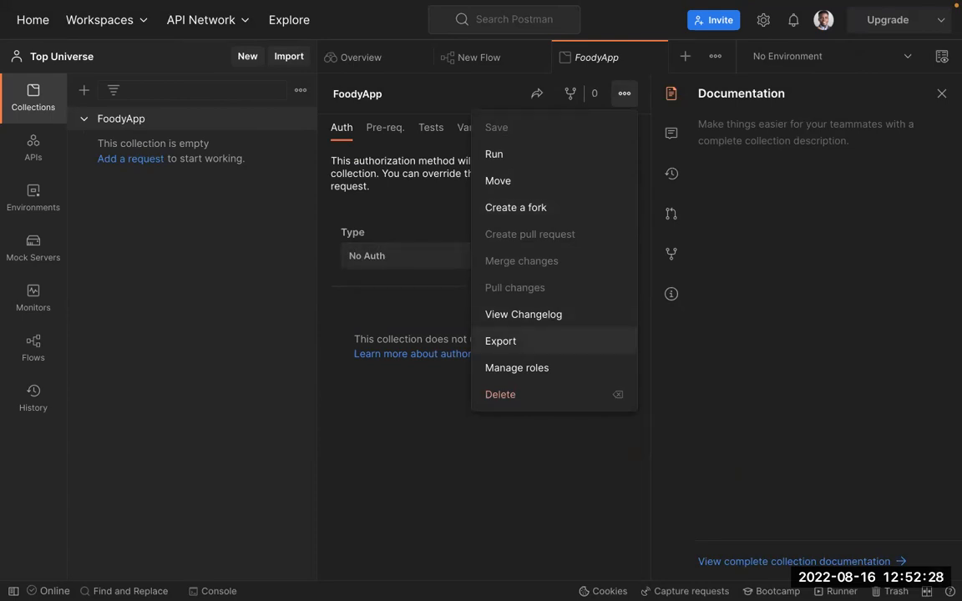
Step: Leave FoodyApp's authorization at No Auth and bring up its collection variables
left_click(528, 447)
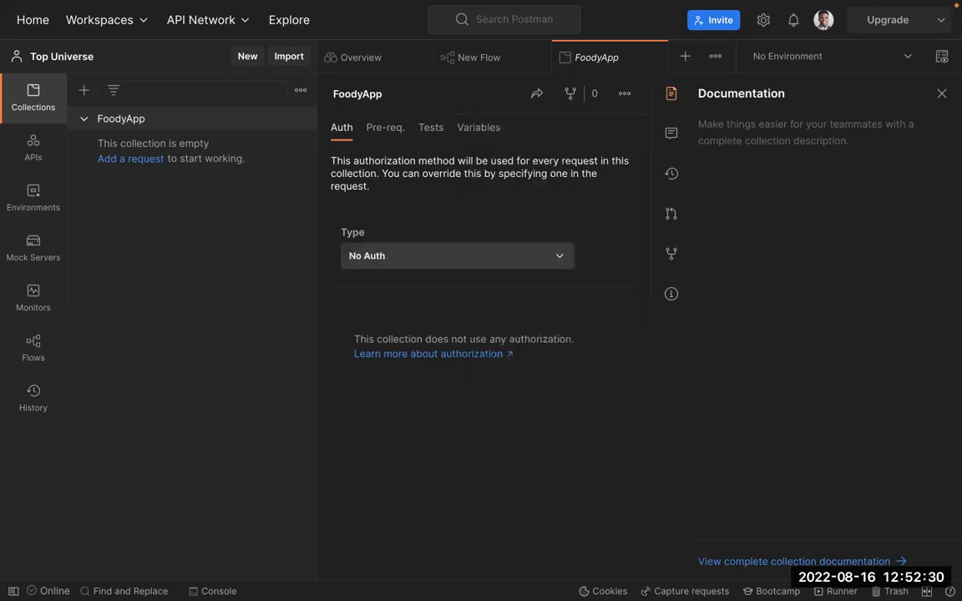
left_click(457, 256)
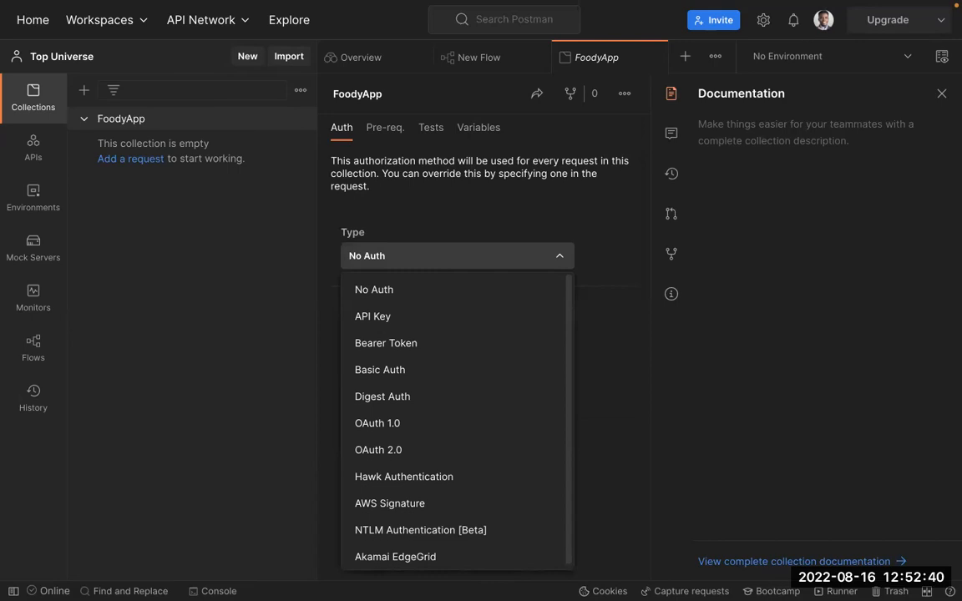
left_click(192, 119)
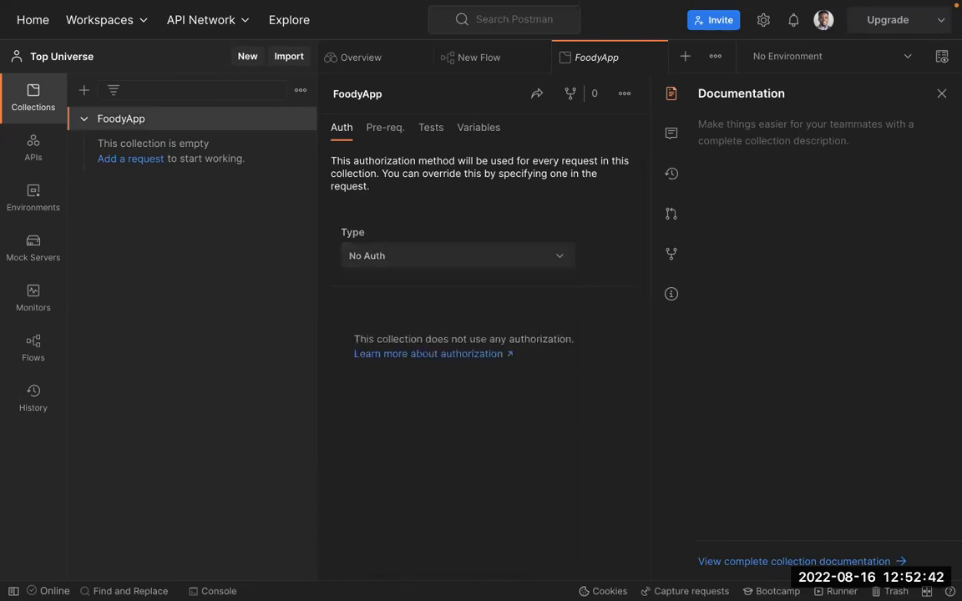
left_click(457, 256)
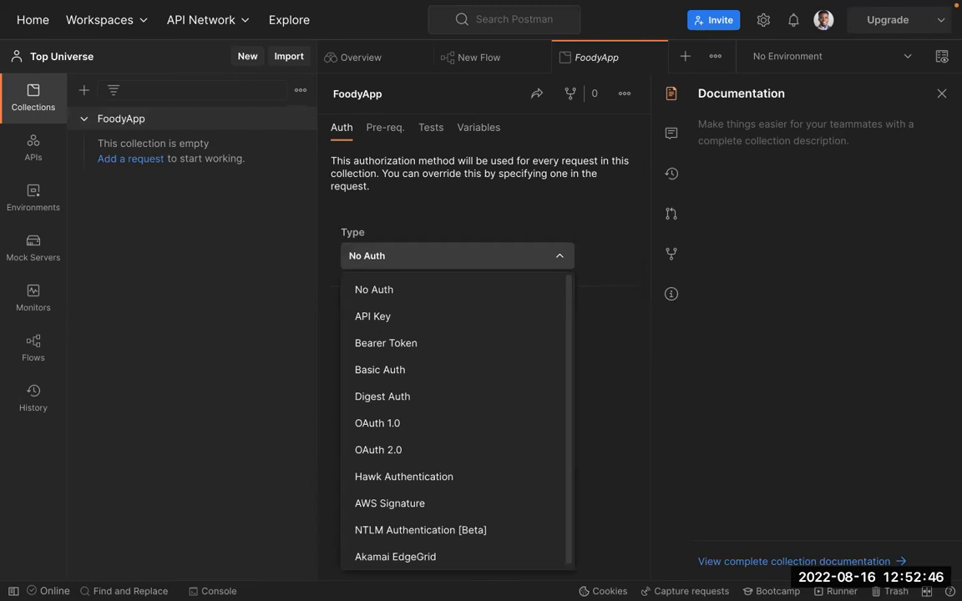
left_click(192, 119)
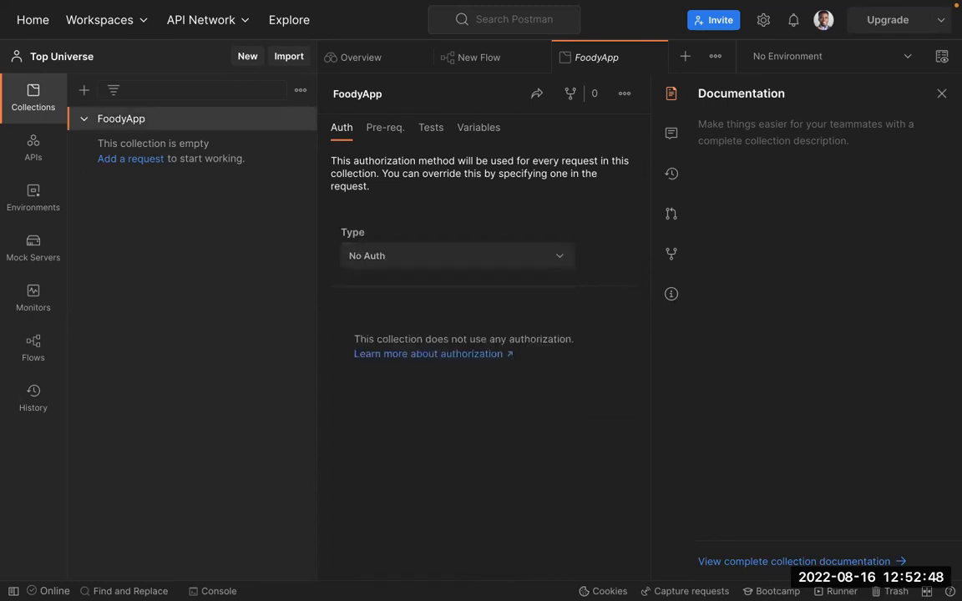
left_click(478, 127)
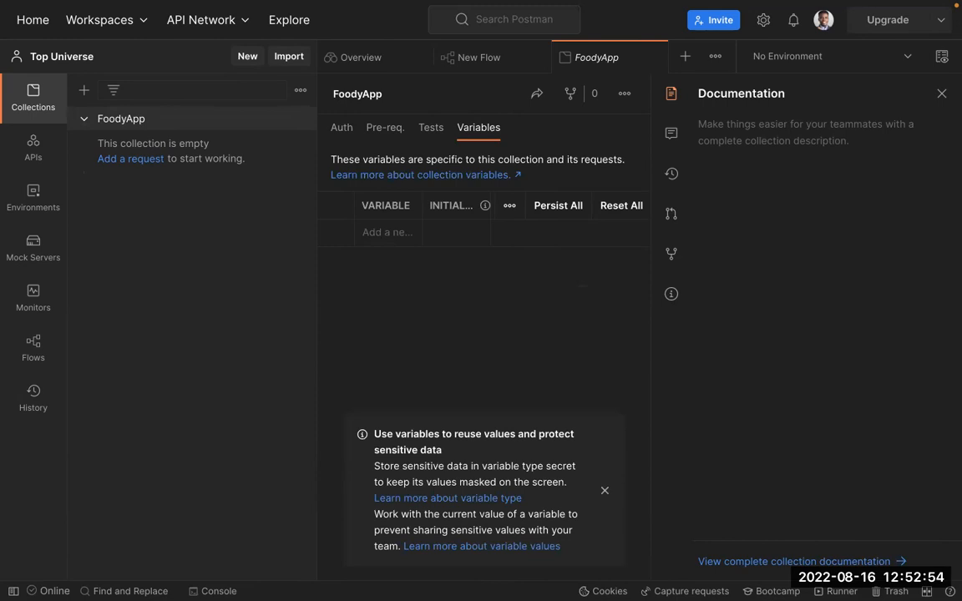
Step: Add a collection variable url with value 'localhstst:300', then add a new request to FoodyApp
left_click(387, 233)
type("url")
left_click(438, 233)
type("localho")
type("st")
type("st:")
type("300")
left_click(492, 276)
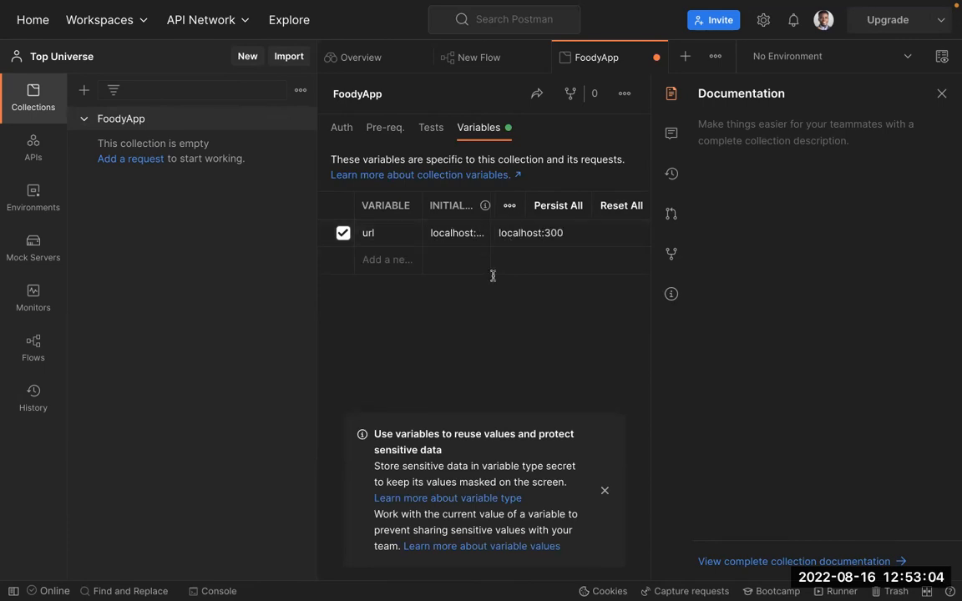
left_click(125, 159)
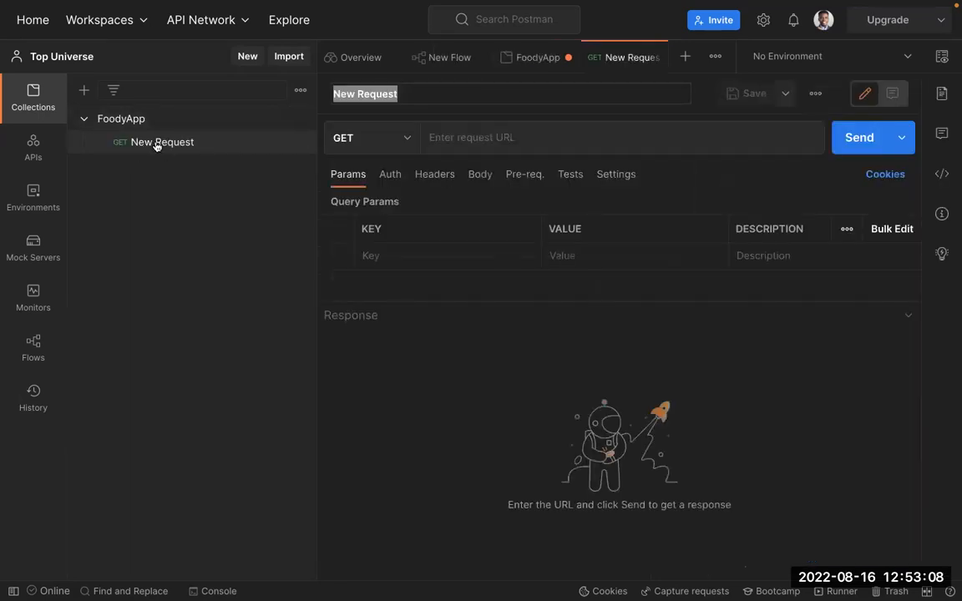
Step: Start the new request's URL with {{url}}
left_click(461, 140)
type("{{url}}")
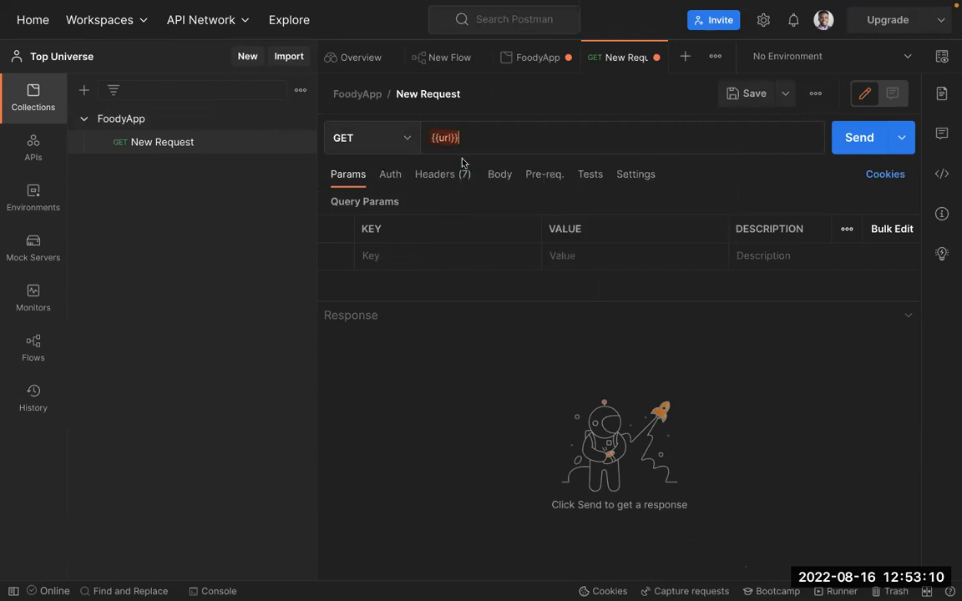
mouse_move(455, 138)
left_click(541, 49)
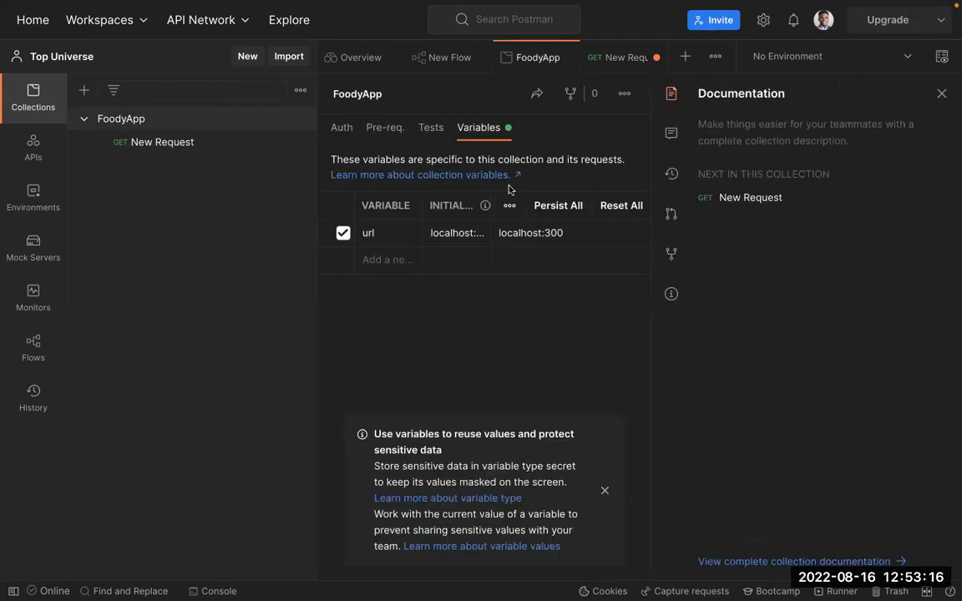
left_click(616, 57)
mouse_move(441, 133)
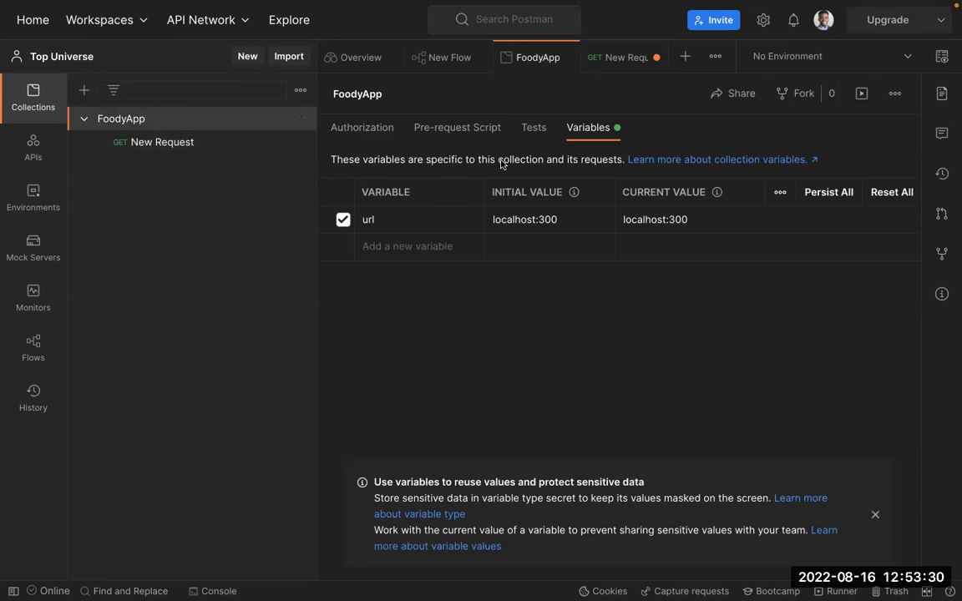
Step: Add a FoodyApp variable port of 3000 and trim url's values to localhost
left_click(382, 247)
type("port")
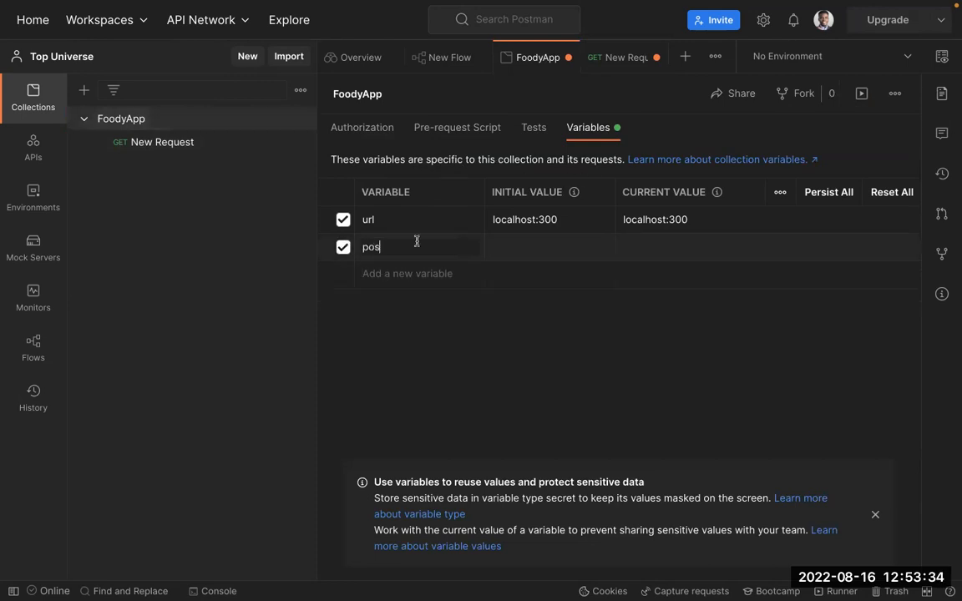
left_click(553, 248)
left_click(549, 217)
key("BackSpace")
key("BackSpace")
key("BackSpace")
left_click(521, 246)
type("3000")
left_click(553, 220)
key("BackSpace")
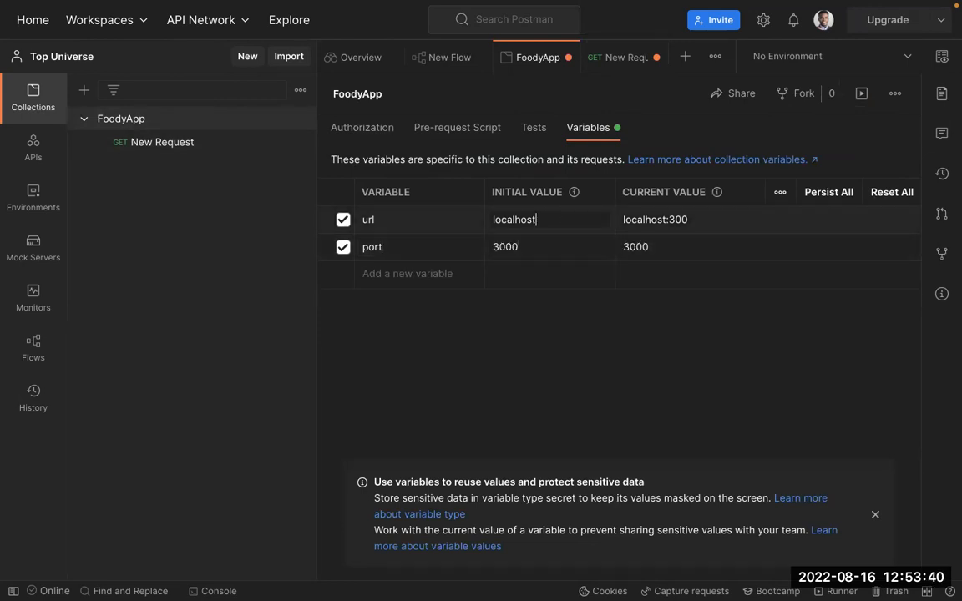
left_click(683, 242)
double_click(682, 220)
key("BackSpace")
key("BackSpace")
key("ctrl+s")
left_click(614, 64)
Step: Extend the URL to {{url}}:{{port}}/signup, then reopen FoodyApp's collection variables
left_click(482, 139)
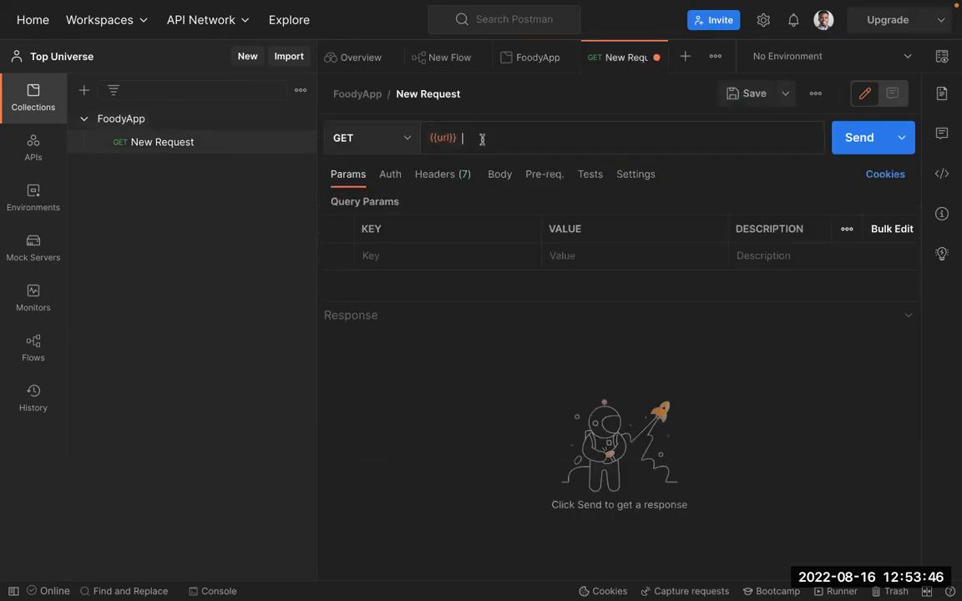
type(":{{port}}/signup")
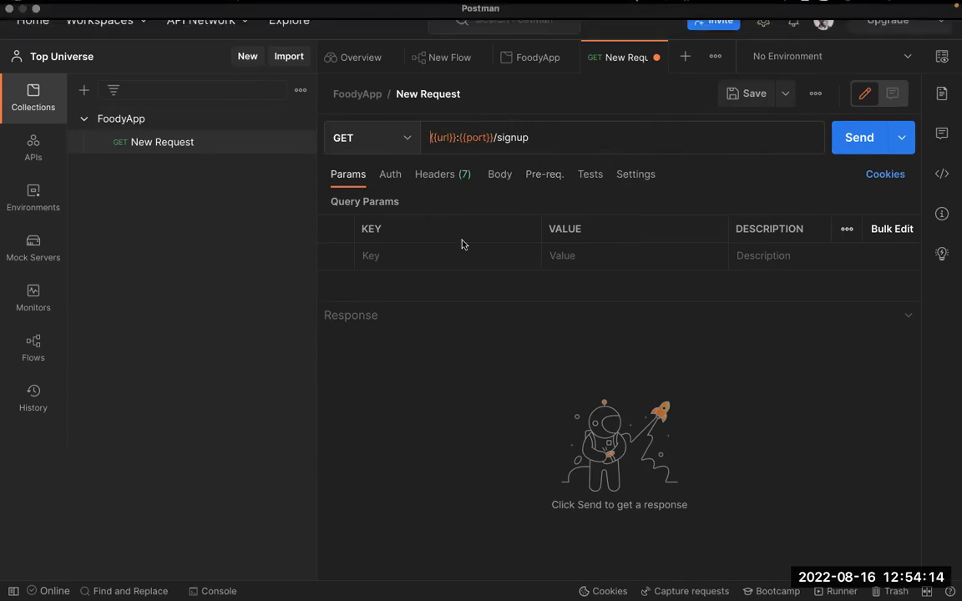
left_click(208, 148)
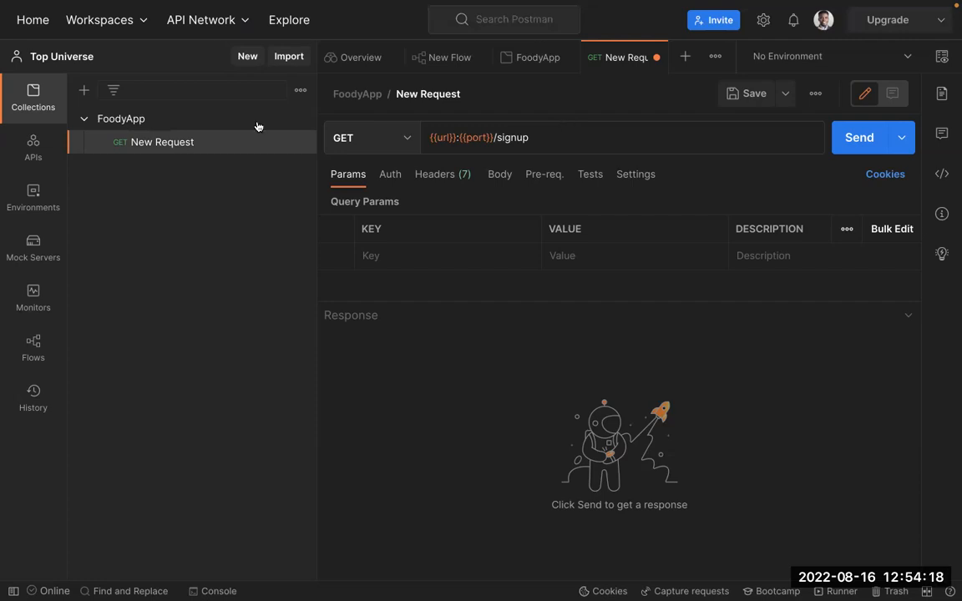
left_click(144, 120)
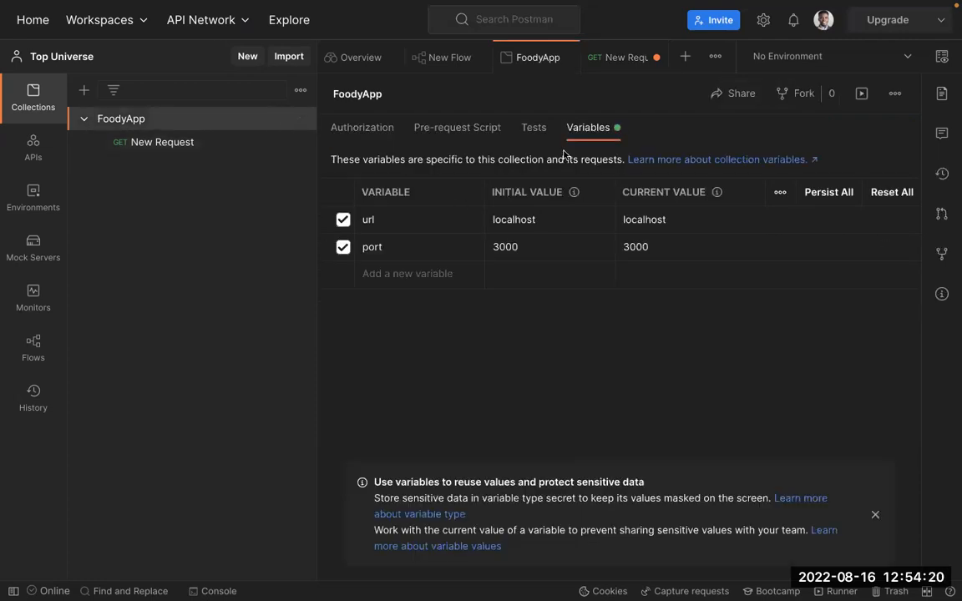
Step: Create a new environment named foodyenv
left_click(912, 59)
left_click(818, 88)
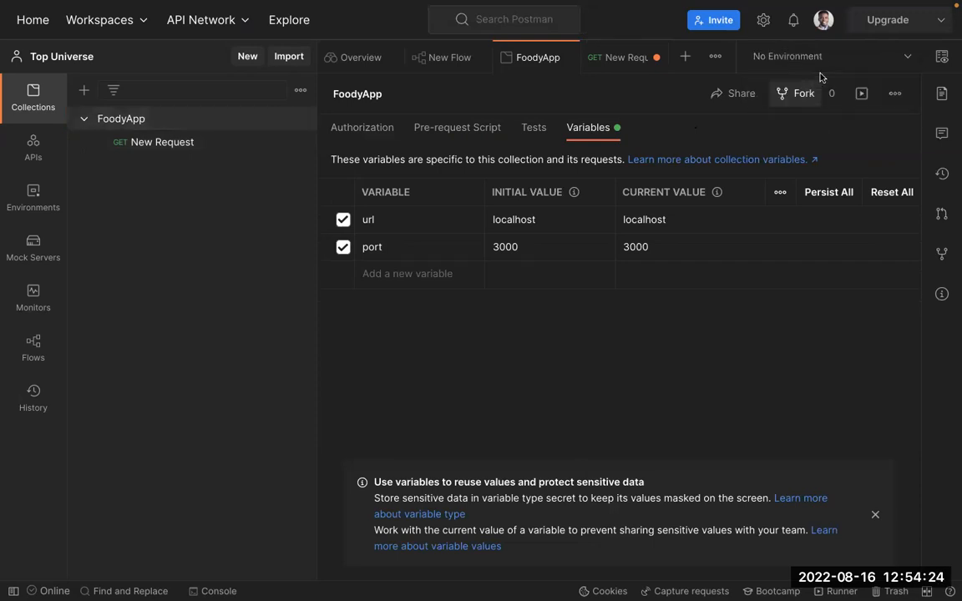
left_click(38, 199)
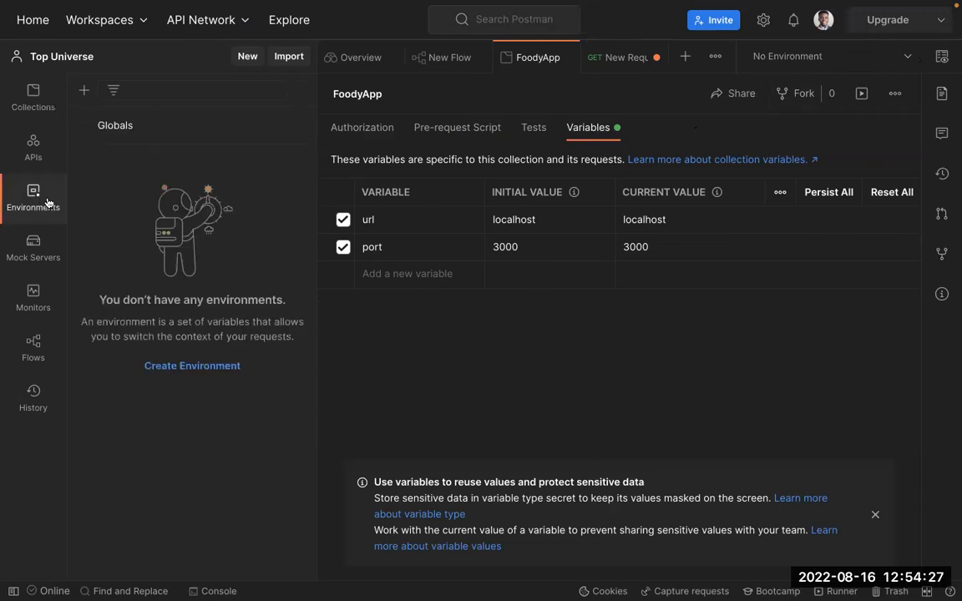
left_click(192, 366)
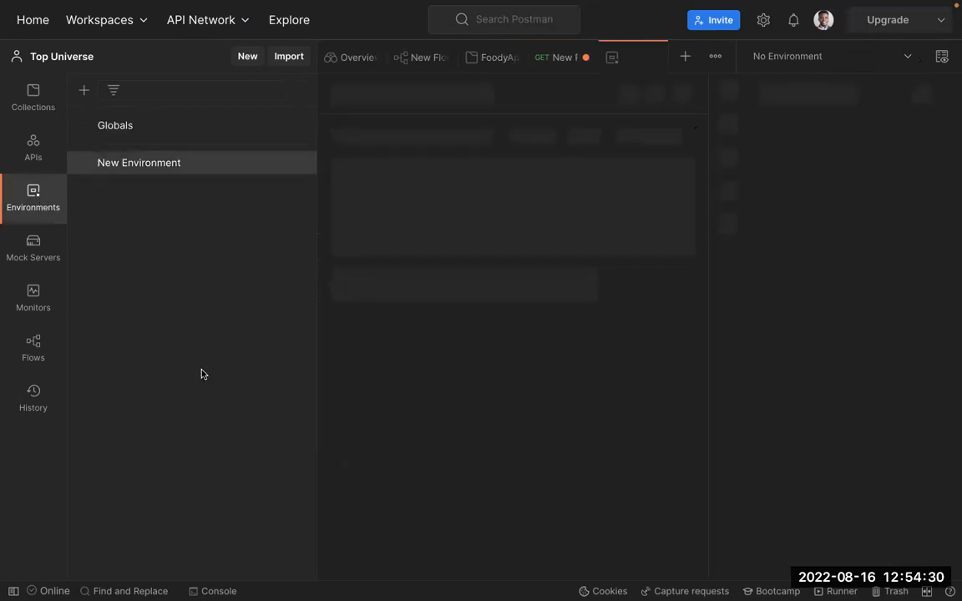
type("food")
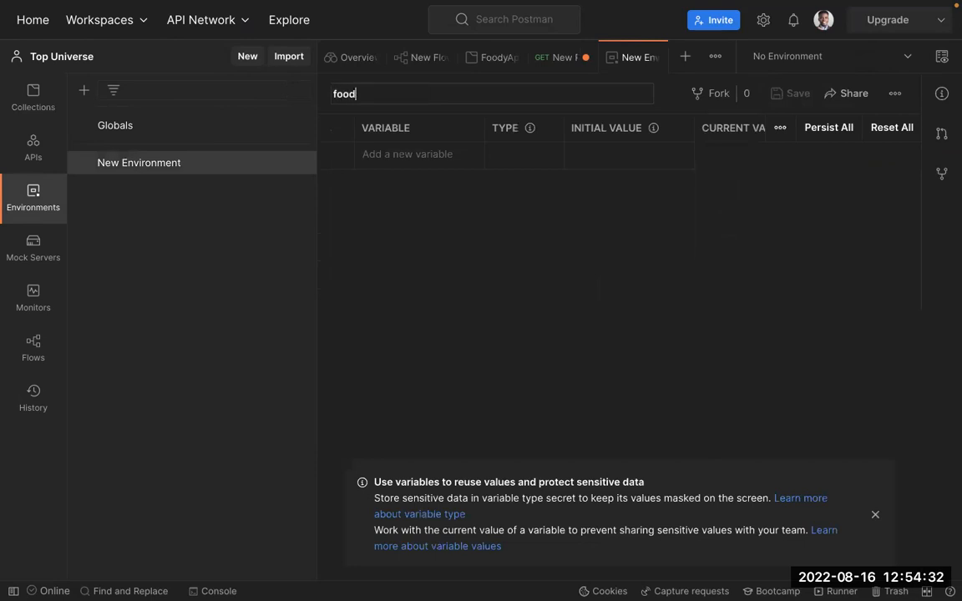
type("yennv")
key("Left")
key("Left")
key("BackSpace")
Step: Add a url variable of default type to foodyenv and save the environment
left_click(422, 155)
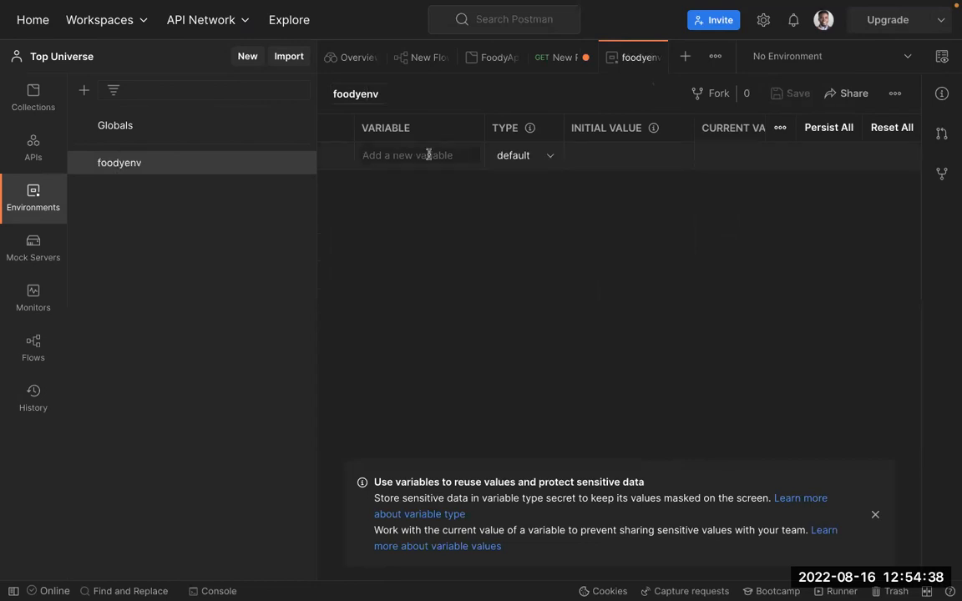
type("url")
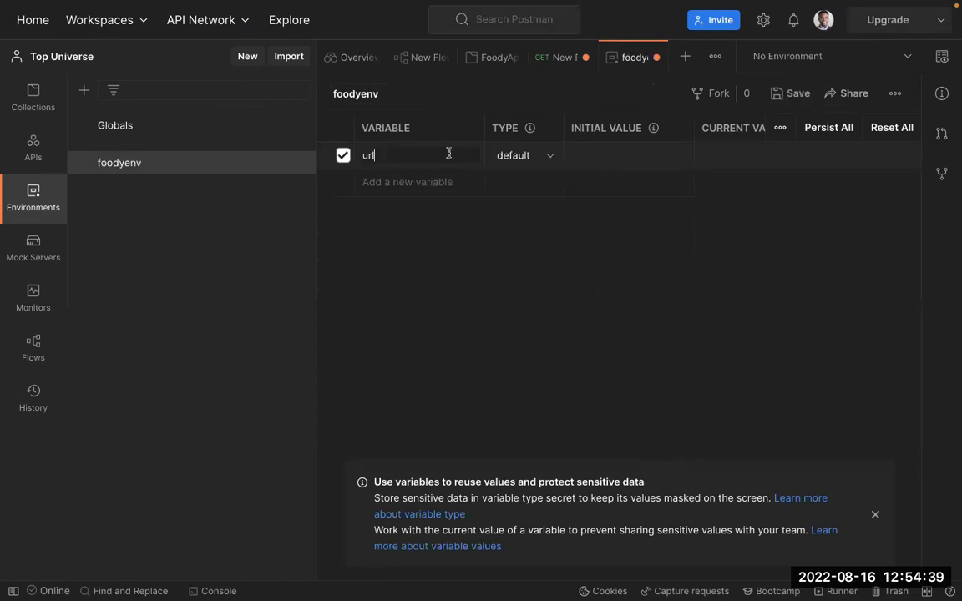
left_click(550, 155)
left_click(539, 217)
left_click(538, 167)
left_click(512, 194)
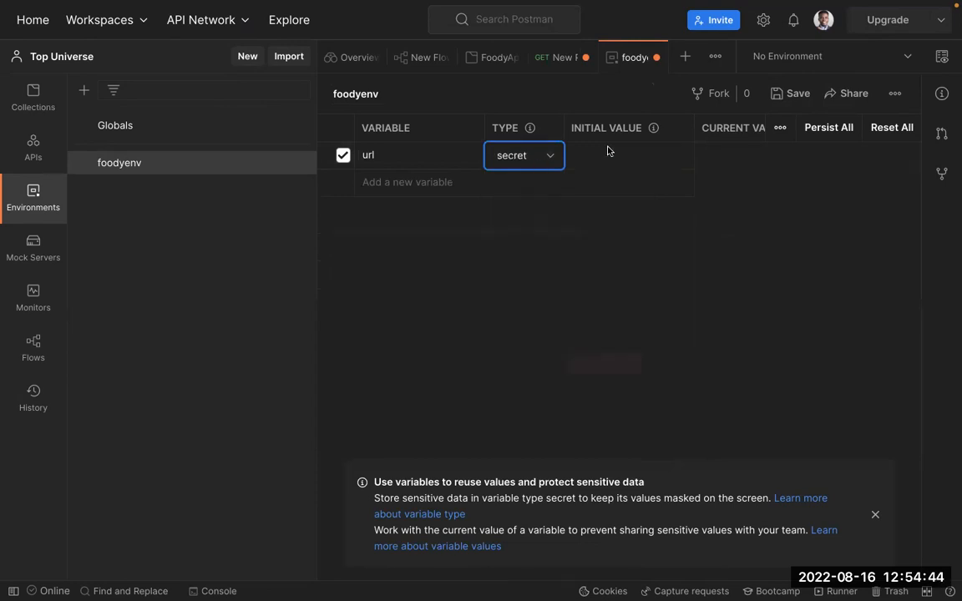
left_click(540, 360)
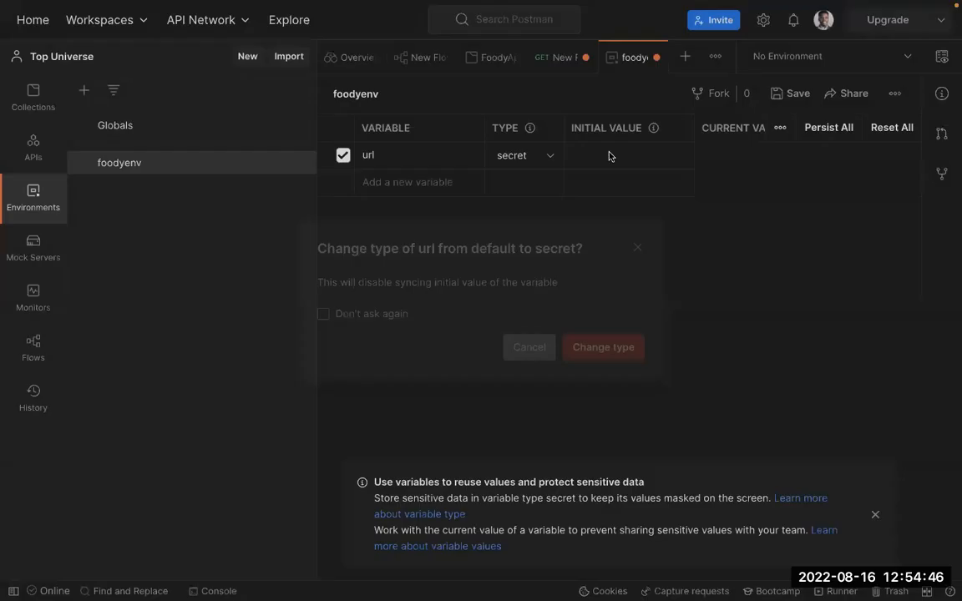
left_click(547, 150)
left_click(544, 200)
left_click(600, 362)
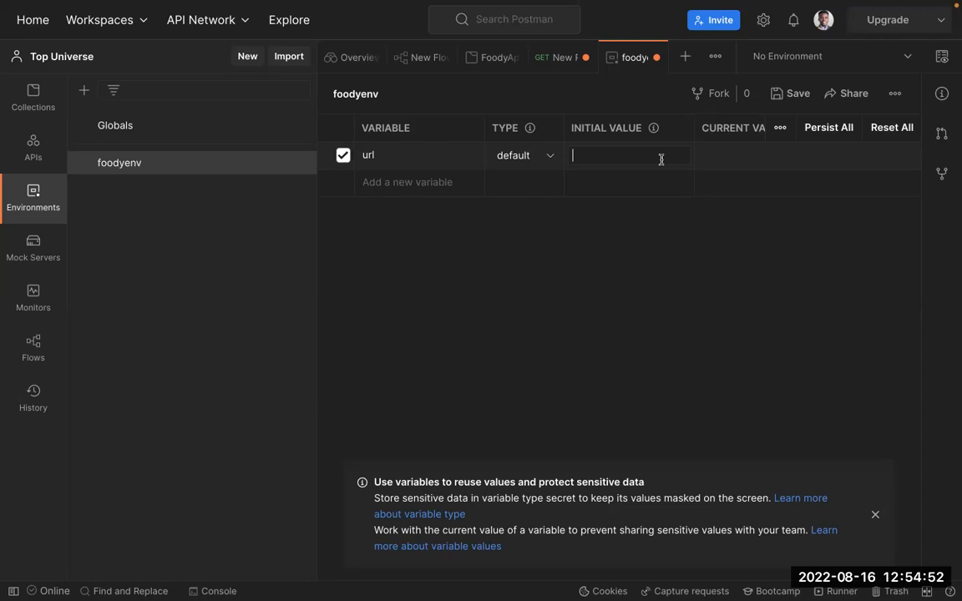
key("ctrl+s")
left_click(34, 107)
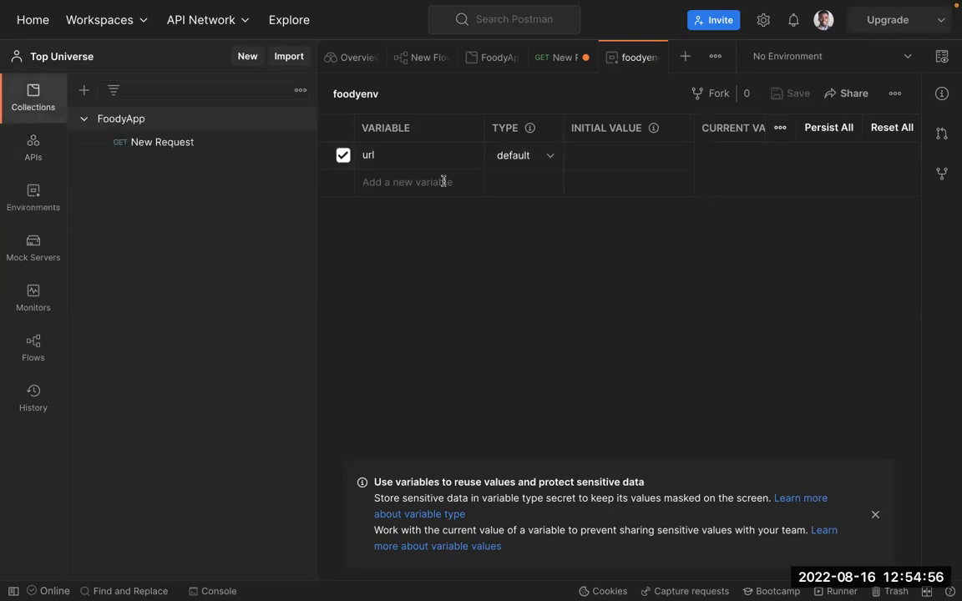
Step: Activate the foodyenv environment and open the New Request signup request
left_click(142, 126)
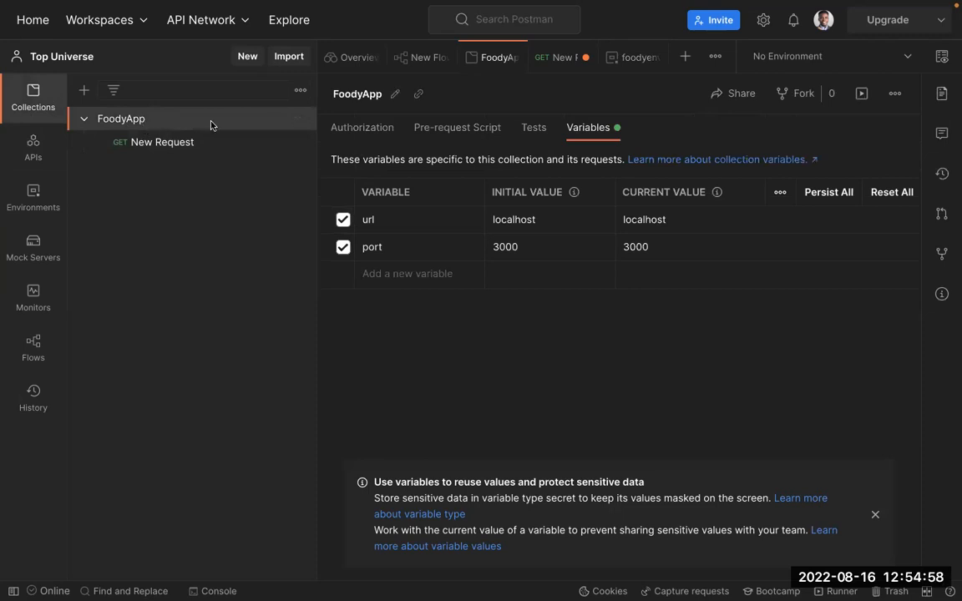
left_click(907, 58)
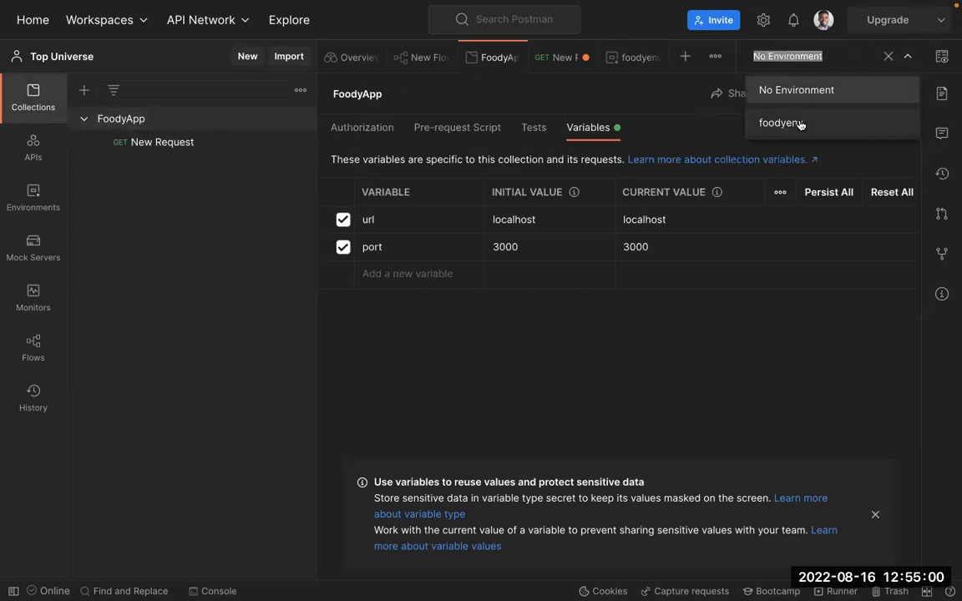
left_click(799, 124)
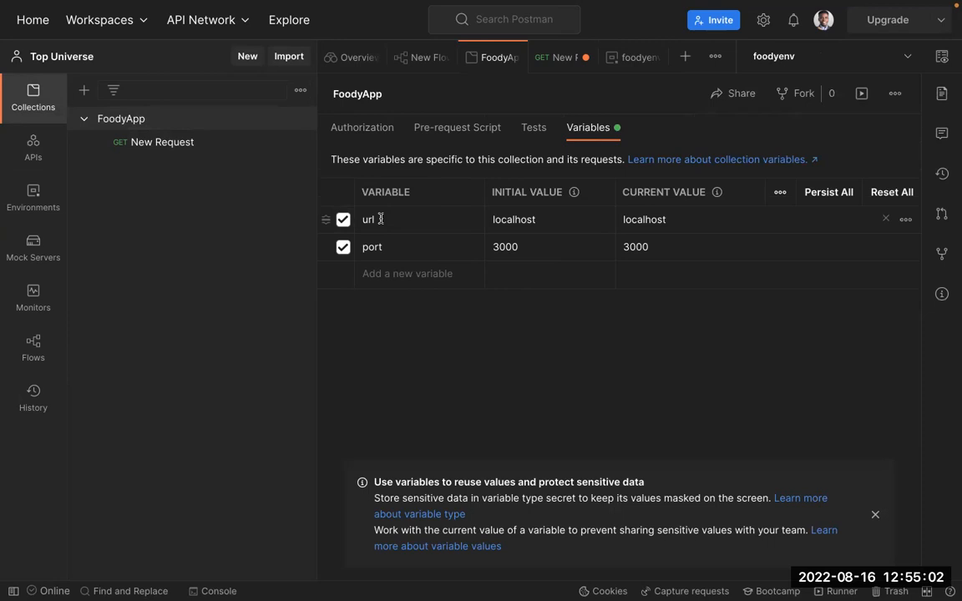
left_click(191, 150)
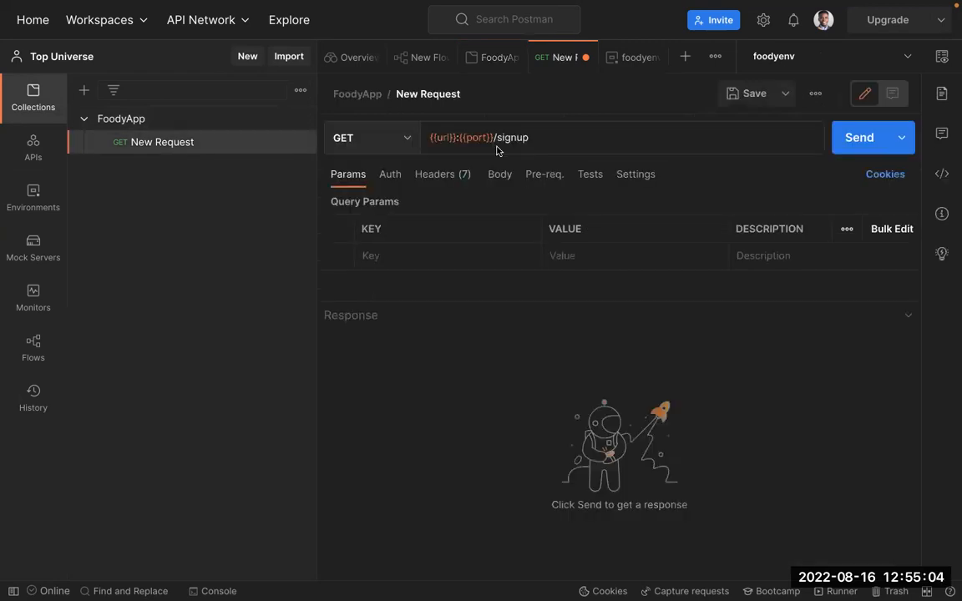
mouse_move(472, 136)
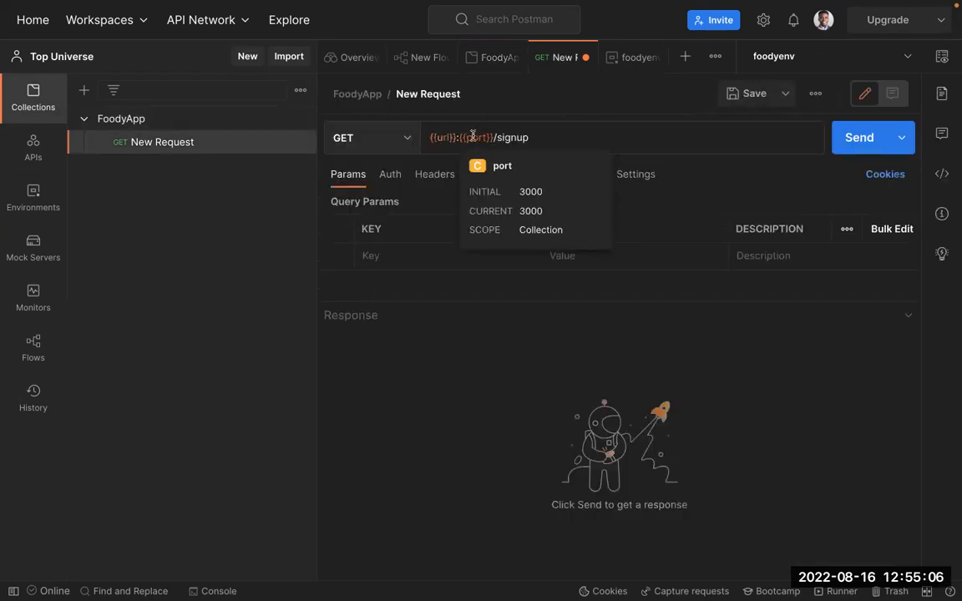
mouse_move(441, 133)
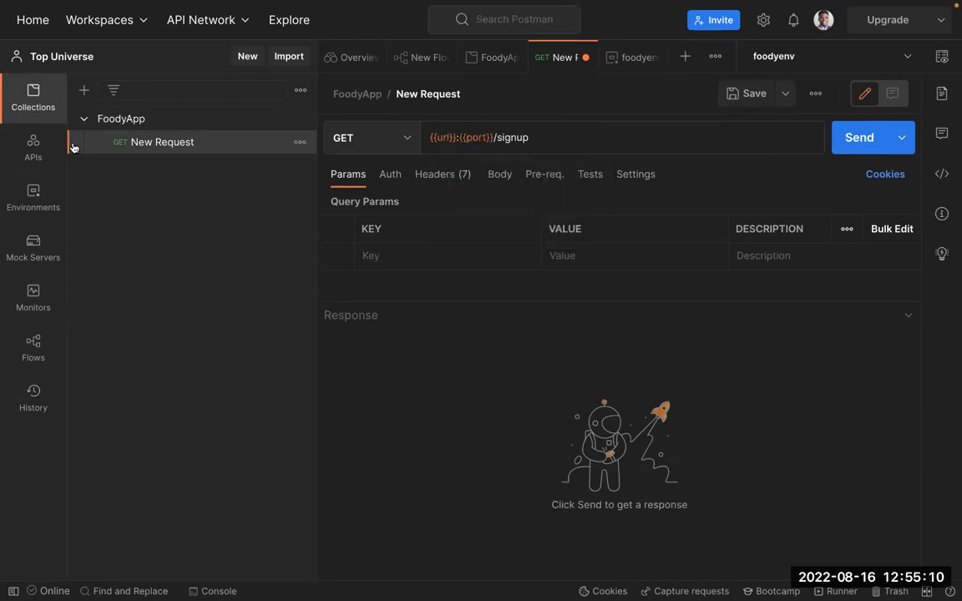
Step: Rename foodyenv's url variable to token with a placeholder initial value, then save
left_click(50, 194)
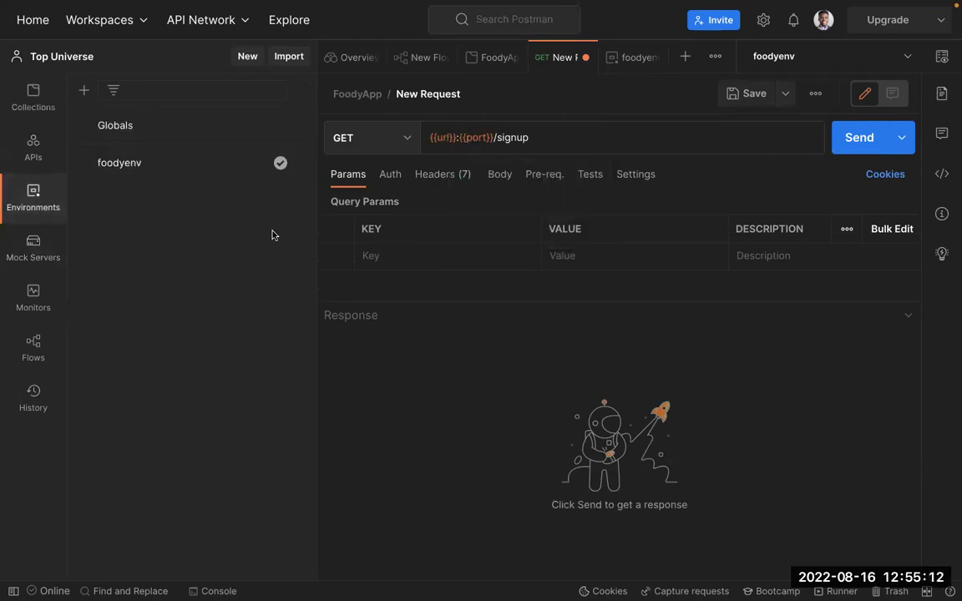
left_click(213, 167)
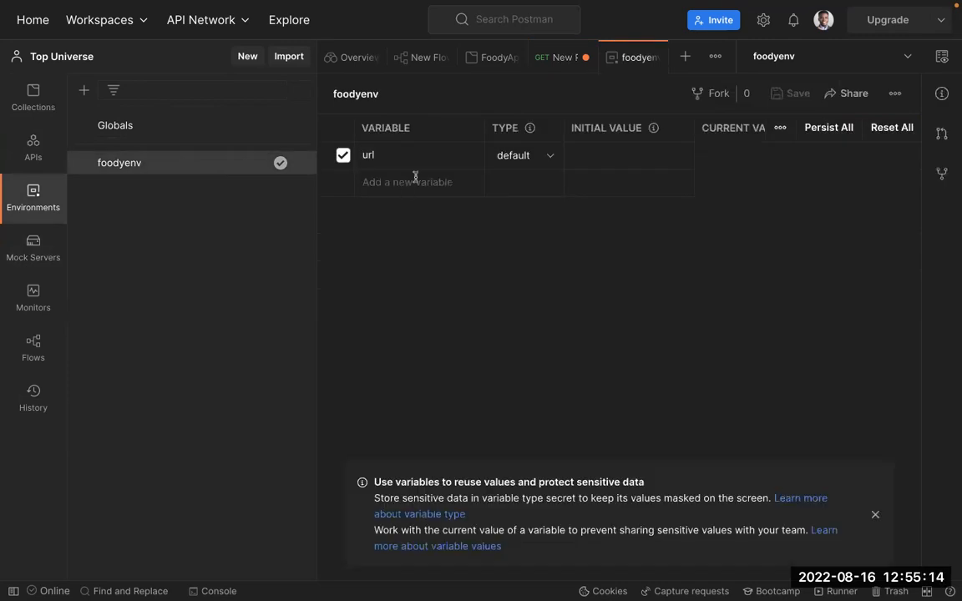
double_click(417, 157)
type("token")
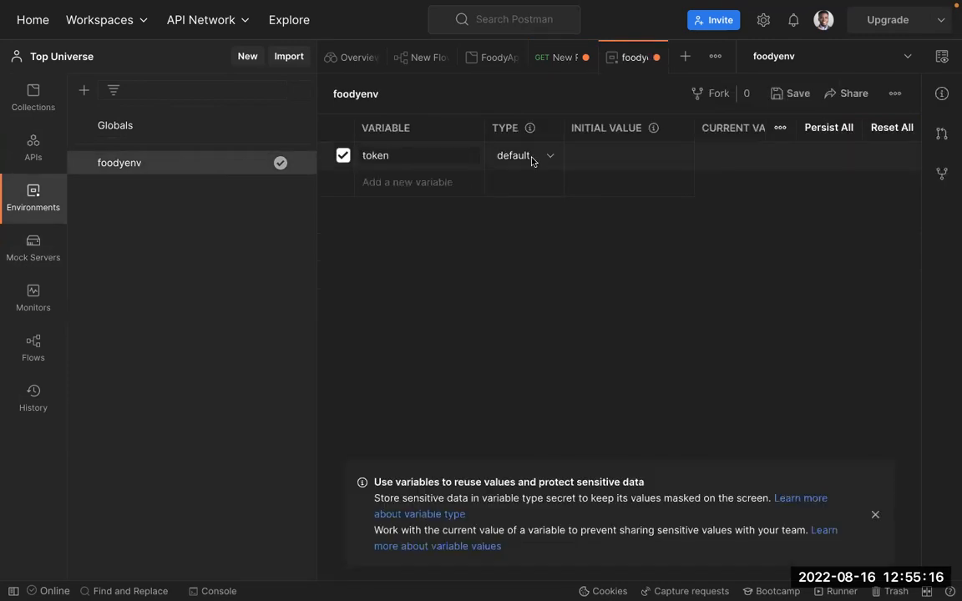
type("kasfakfkafajjhasf")
double_click(610, 154)
left_click(604, 232)
key("ctrl+s")
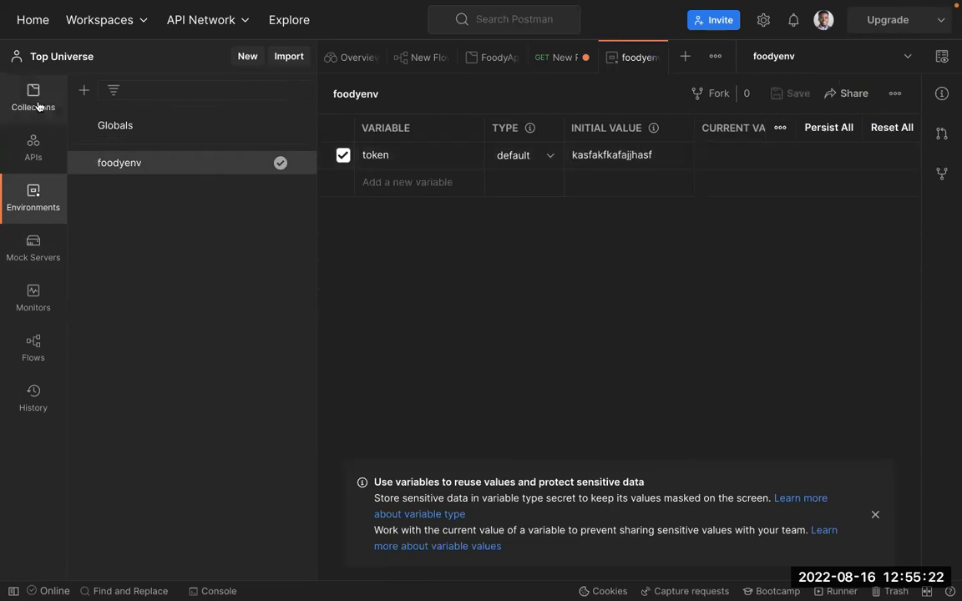
Step: Append /{{token}} to the New Request signup URL
left_click(37, 106)
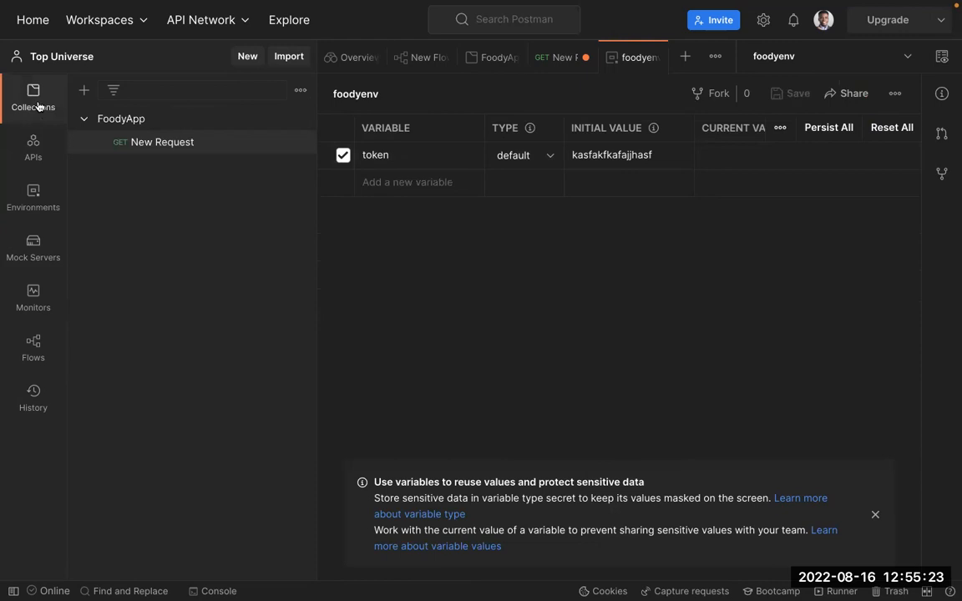
left_click(155, 140)
left_click(543, 139)
type("/{{tok")
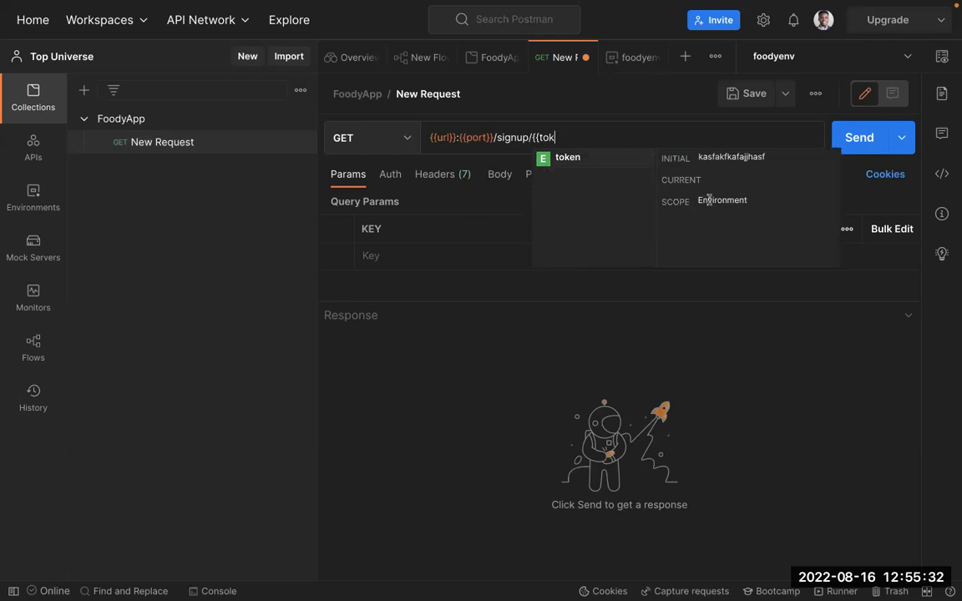
left_click(571, 157)
key("ctrl+s")
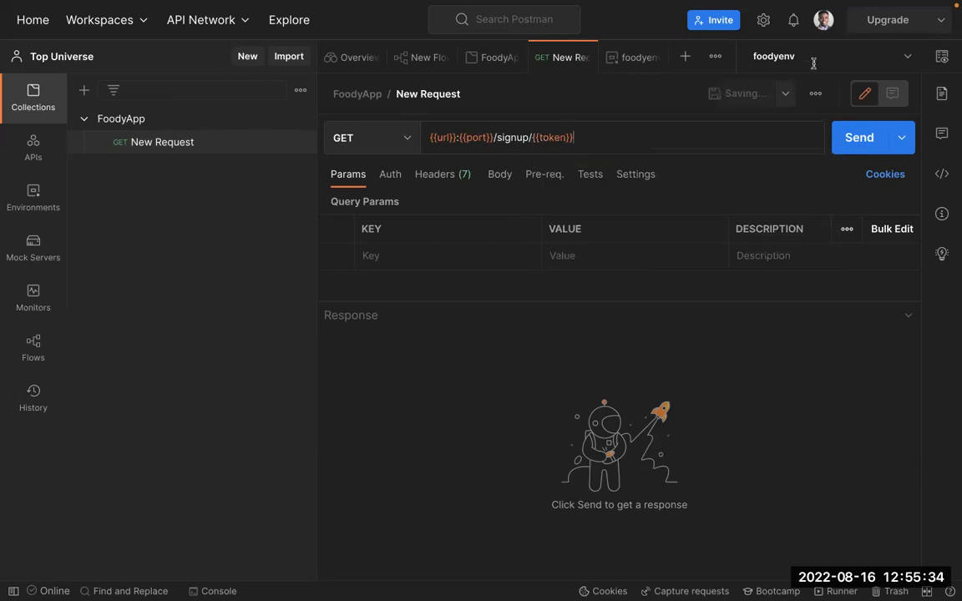
left_click(912, 57)
left_click(783, 90)
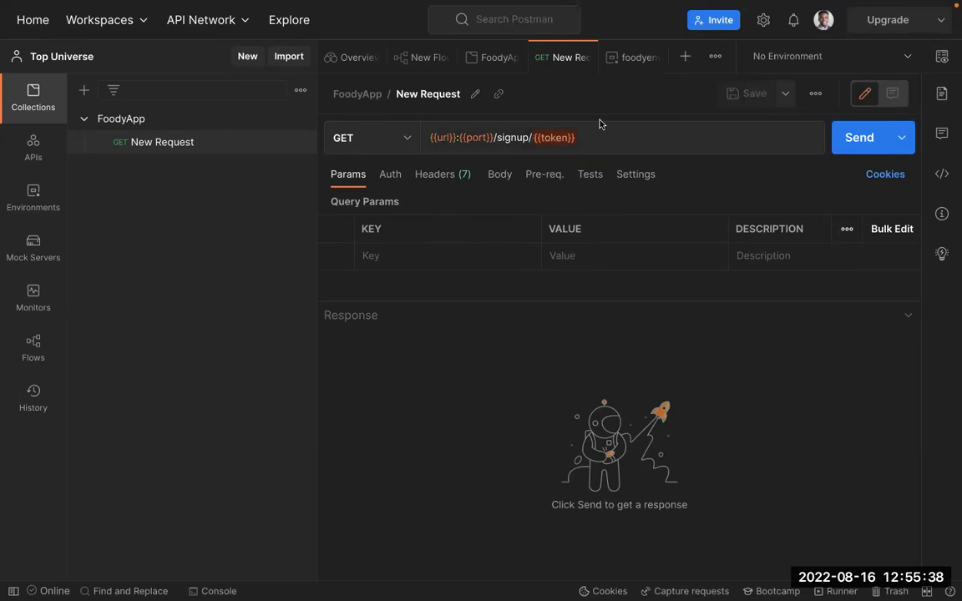
mouse_move(549, 137)
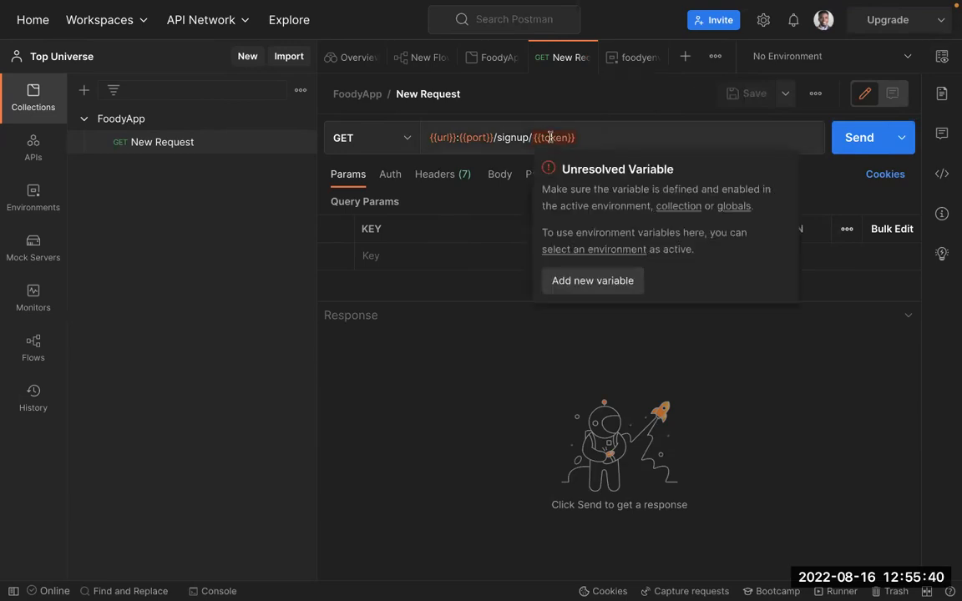
left_click(612, 132)
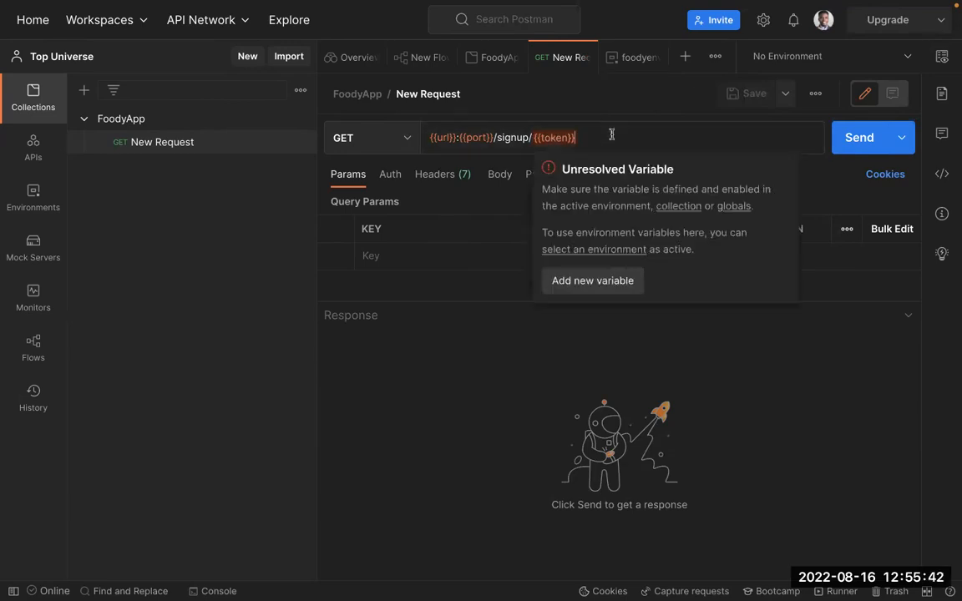
key("BackSpace")
key("BackSpace")
key("BackSpace")
key("BackSpace")
type("en}}")
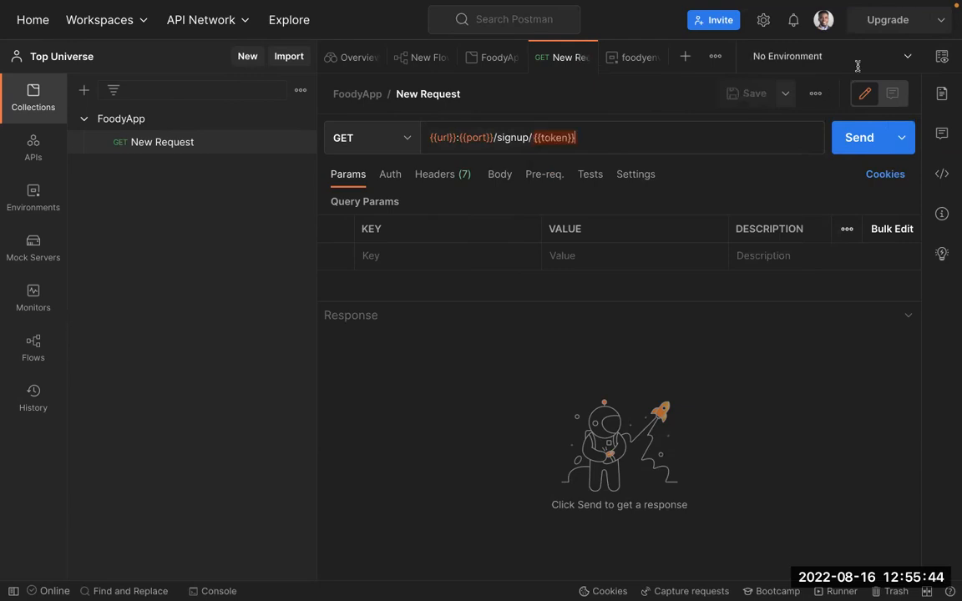
left_click(851, 58)
left_click(777, 123)
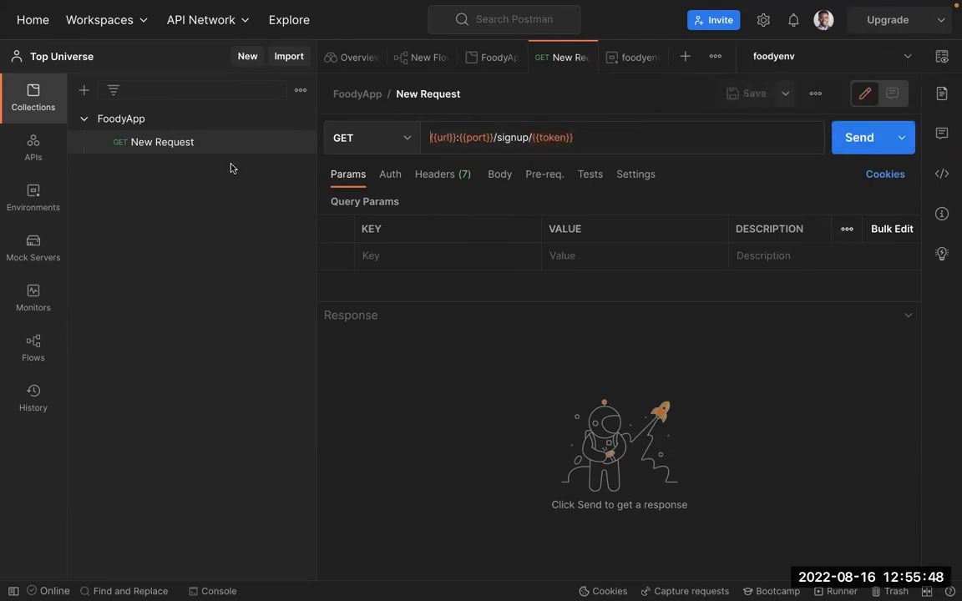
left_click(117, 142)
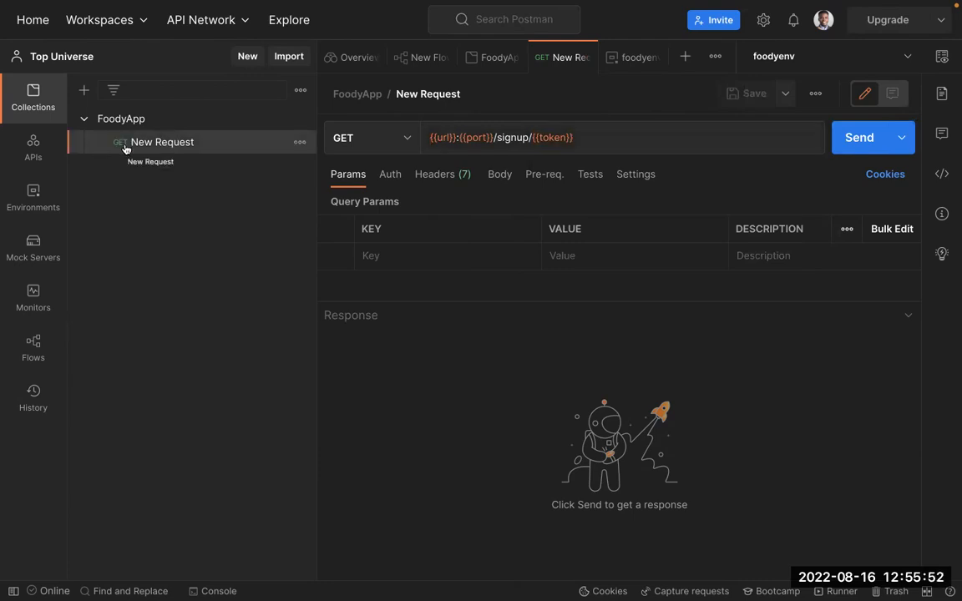
Step: Close the Overview, New Flow, FoodyApp and foodyenv tabs, keeping New Request
left_click(376, 57)
left_click(389, 59)
left_click(417, 57)
left_click(579, 58)
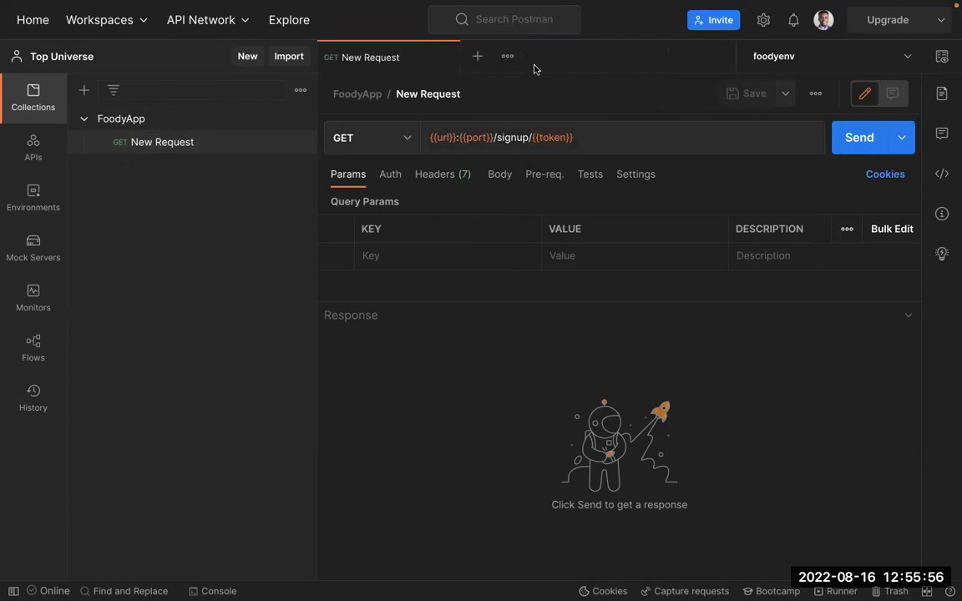
left_click(147, 142)
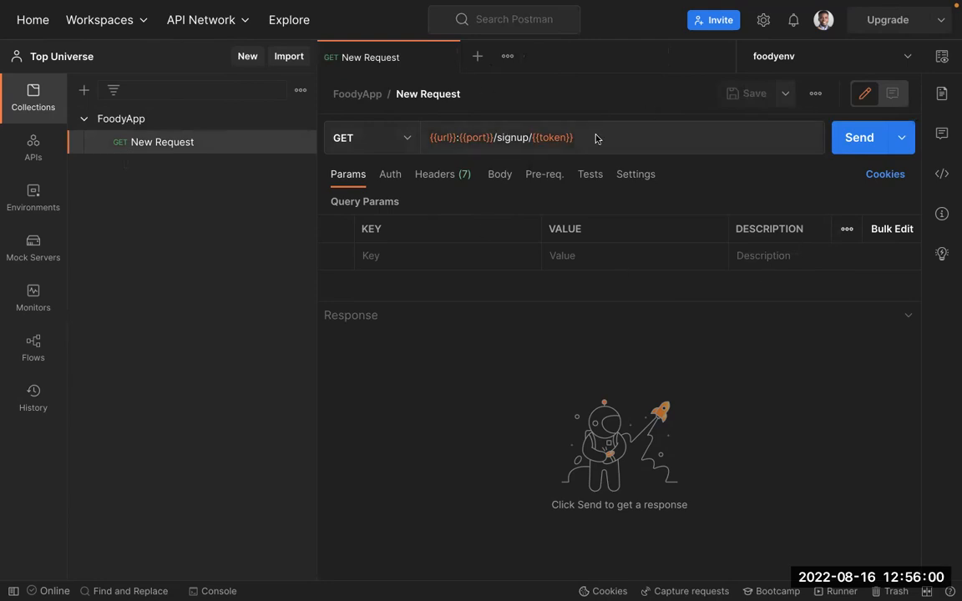
mouse_move(560, 7)
Step: Replace the request URL with localhost:3000/
left_click(586, 131)
left_click(530, 136)
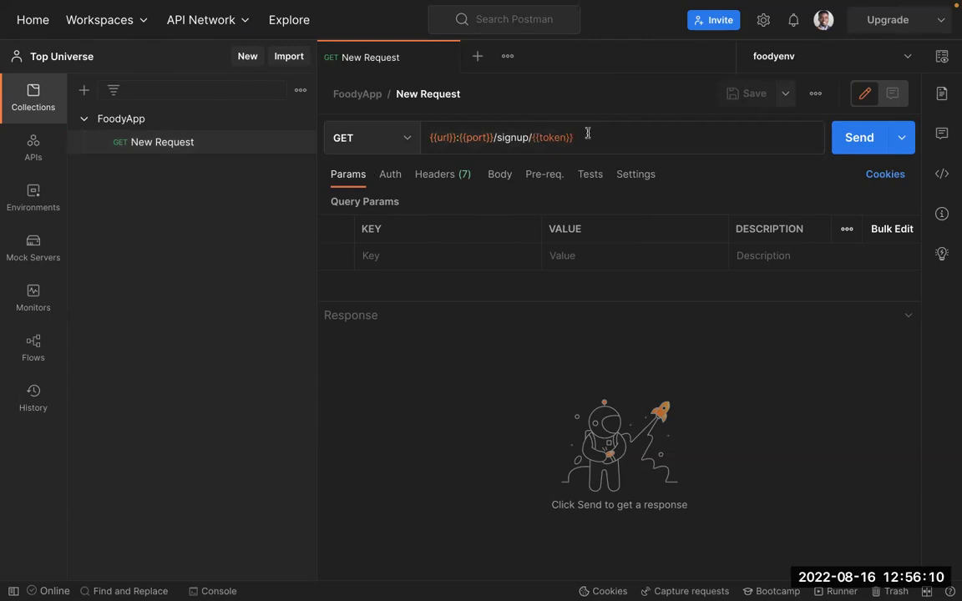
left_click(573, 143)
left_click_drag(573, 144, 533, 137)
key("BackSpace")
key("BackSpace")
key("BackSpace")
key("BackSpace")
key("BackSpace")
key("BackSpace")
type("crea")
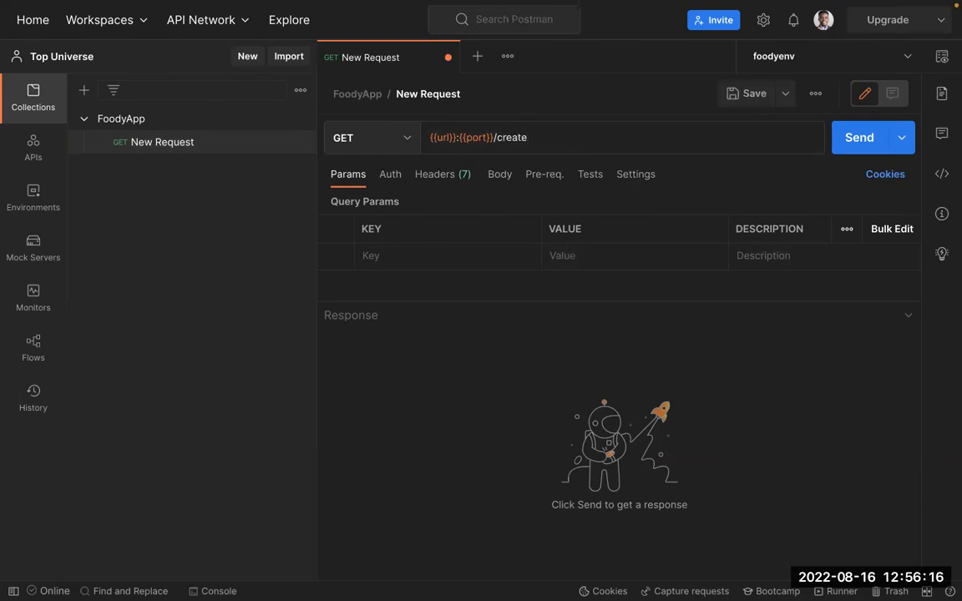
key("ctrl+a")
key("BackSpace")
type("localhost:3000/")
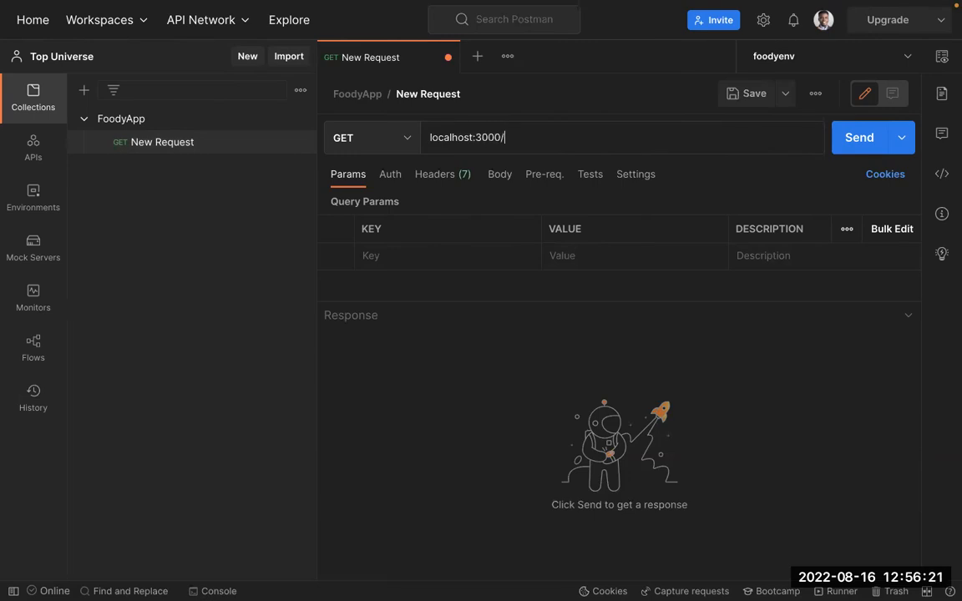
Step: Add query parameters username with a sample name and age=50 in the Params table
left_click(421, 252)
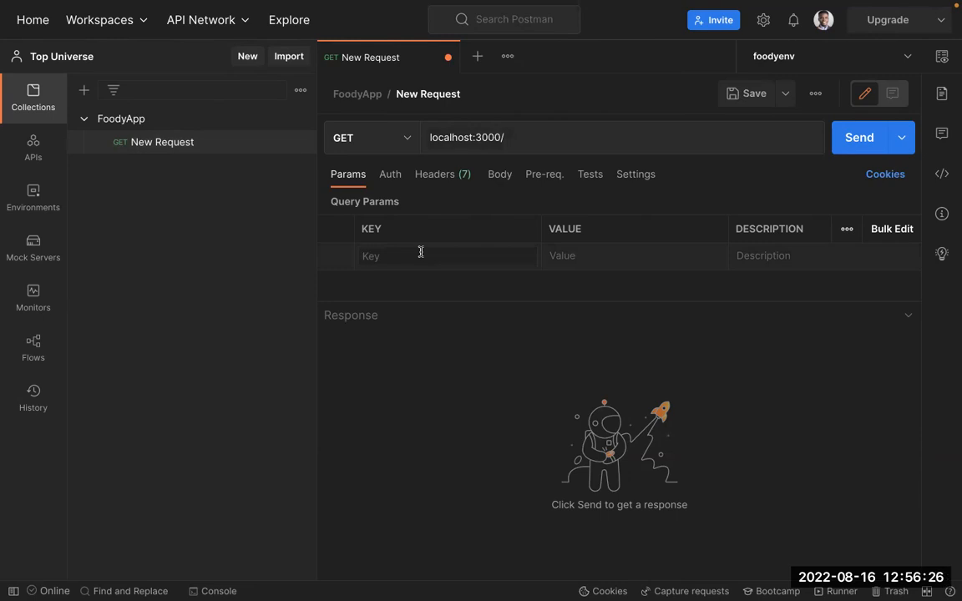
type("username")
key("Tab")
type("marv")
left_click(462, 285)
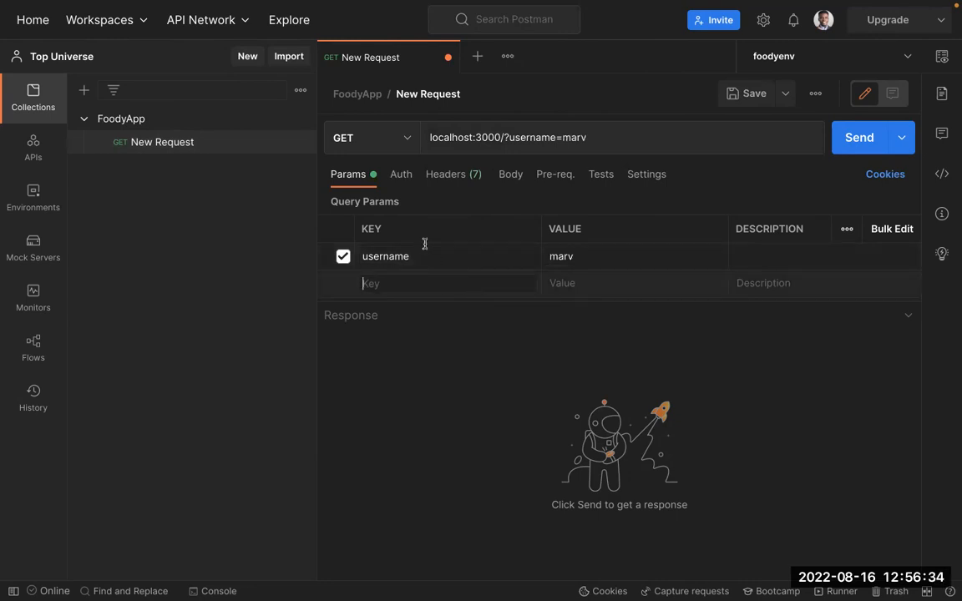
type("age")
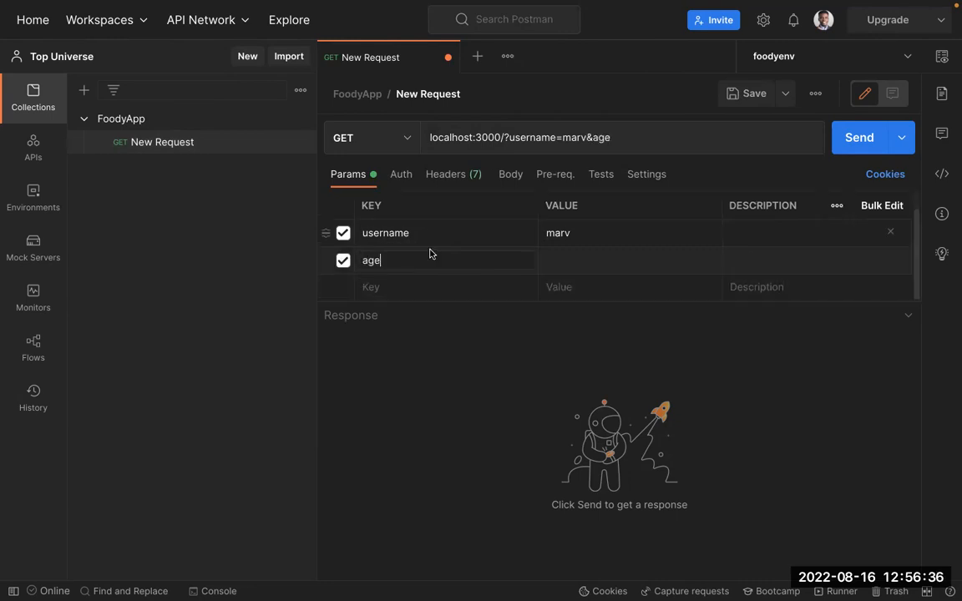
key("Tab")
type("50")
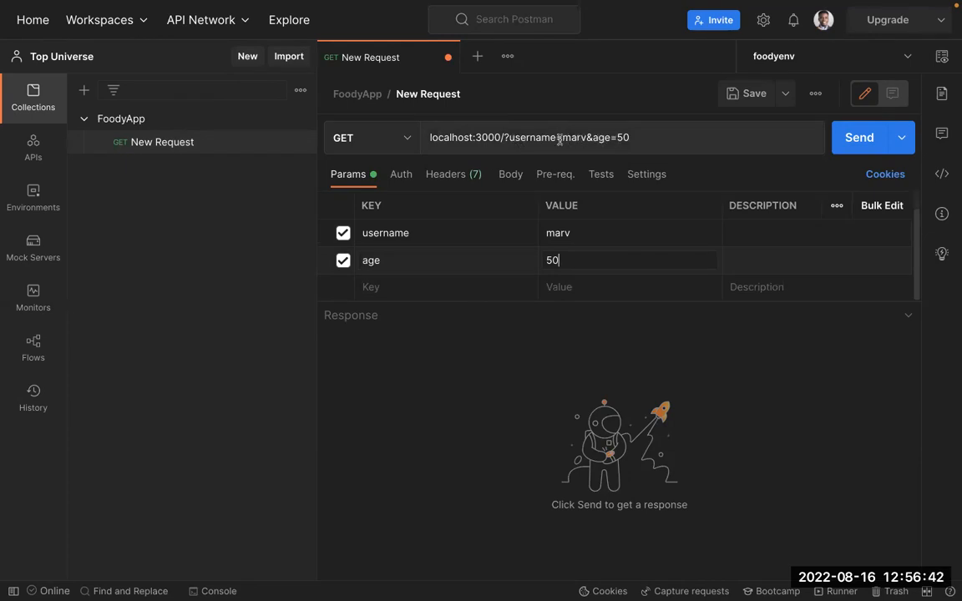
Step: Duplicate &age=50 in the URL as department=50 and save the request
left_click(511, 137)
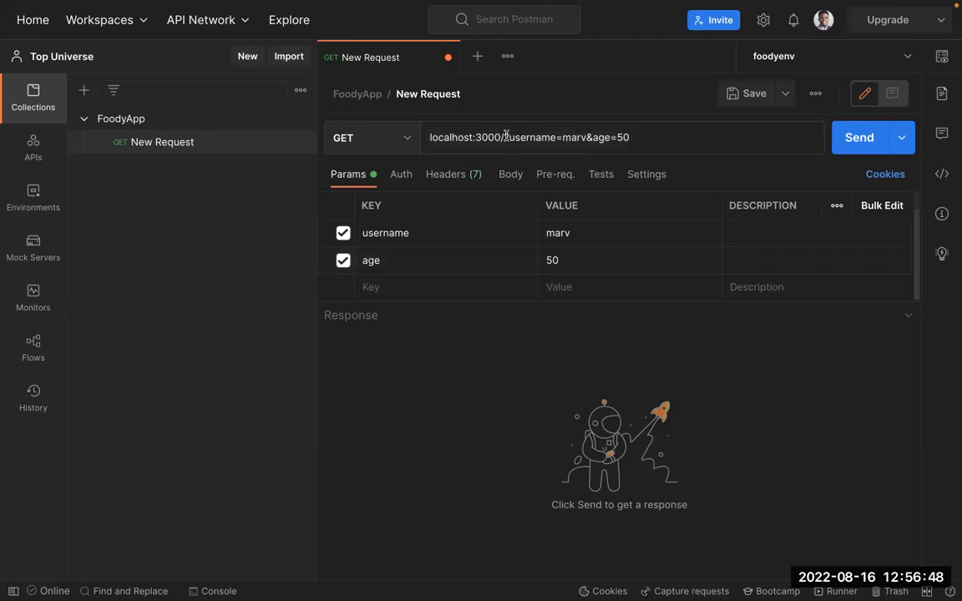
key("BackSpace")
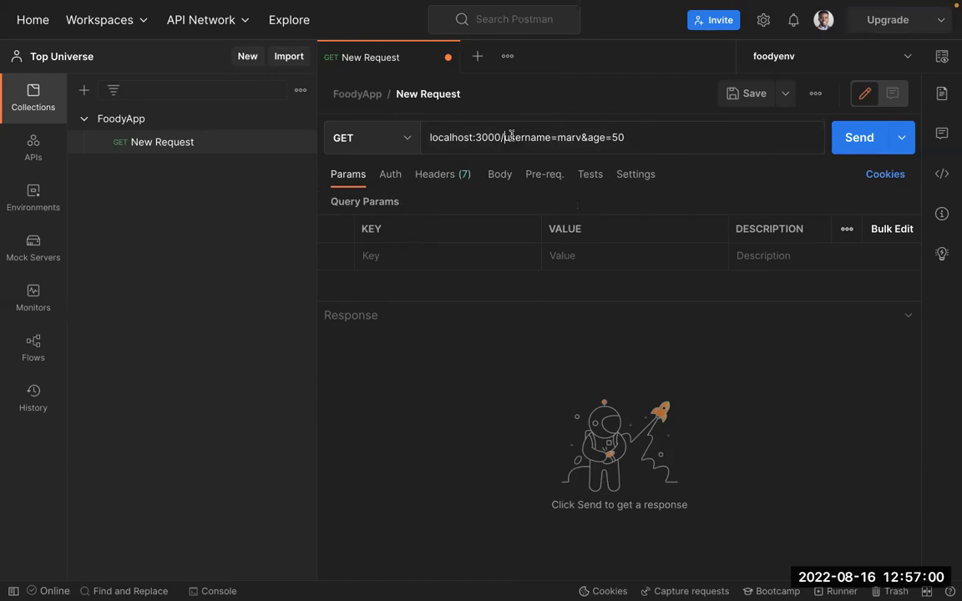
type("?")
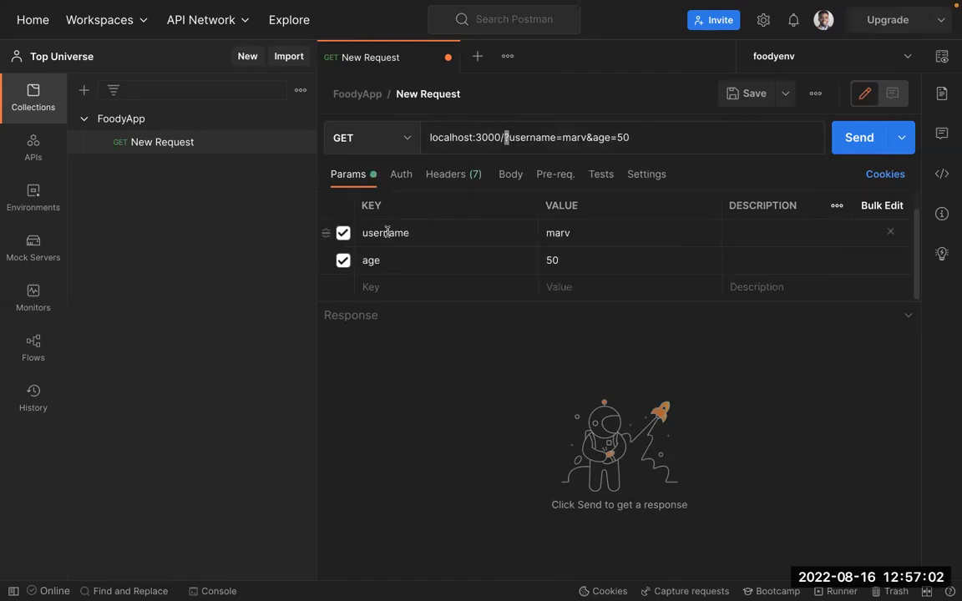
double_click(528, 135)
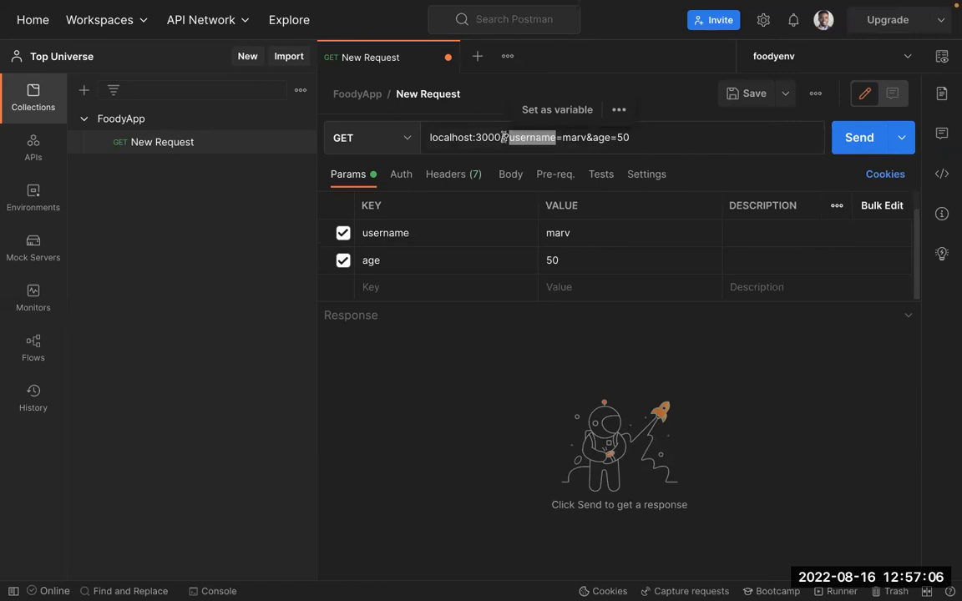
double_click(576, 137)
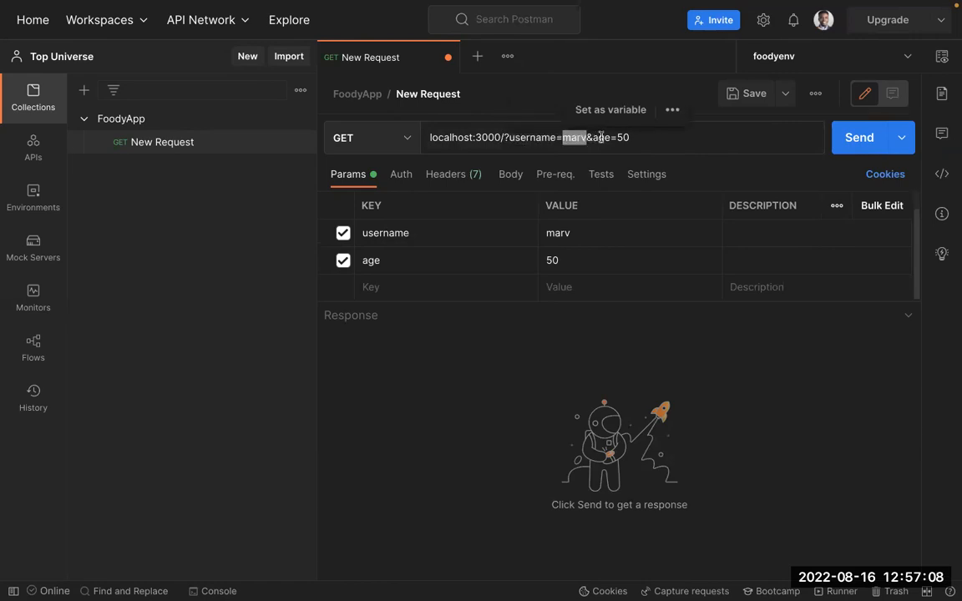
double_click(600, 137)
left_click(587, 136)
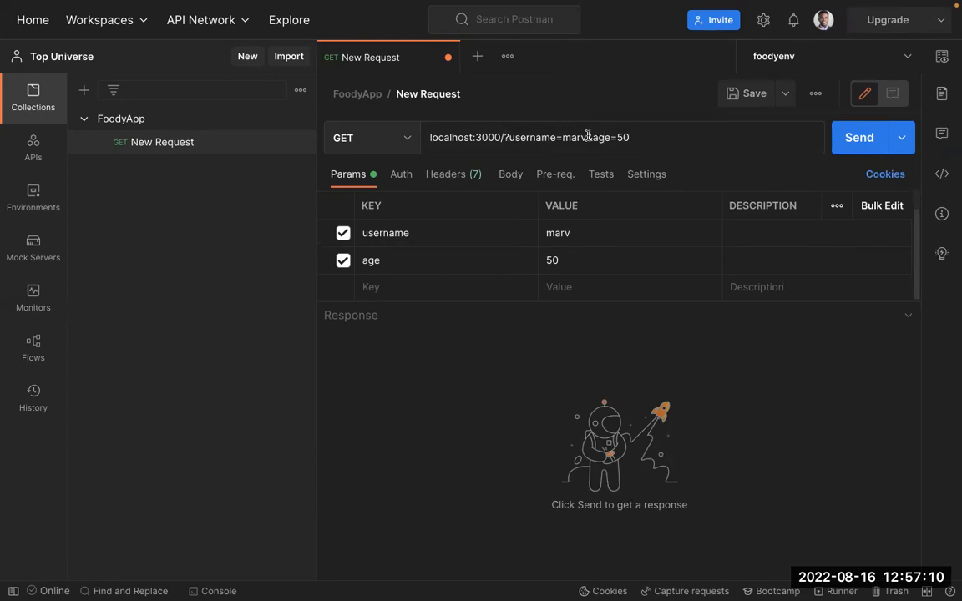
left_click_drag(586, 136, 633, 137)
key("ctrl+c")
left_click(653, 134)
key("ctrl+v")
double_click(640, 136)
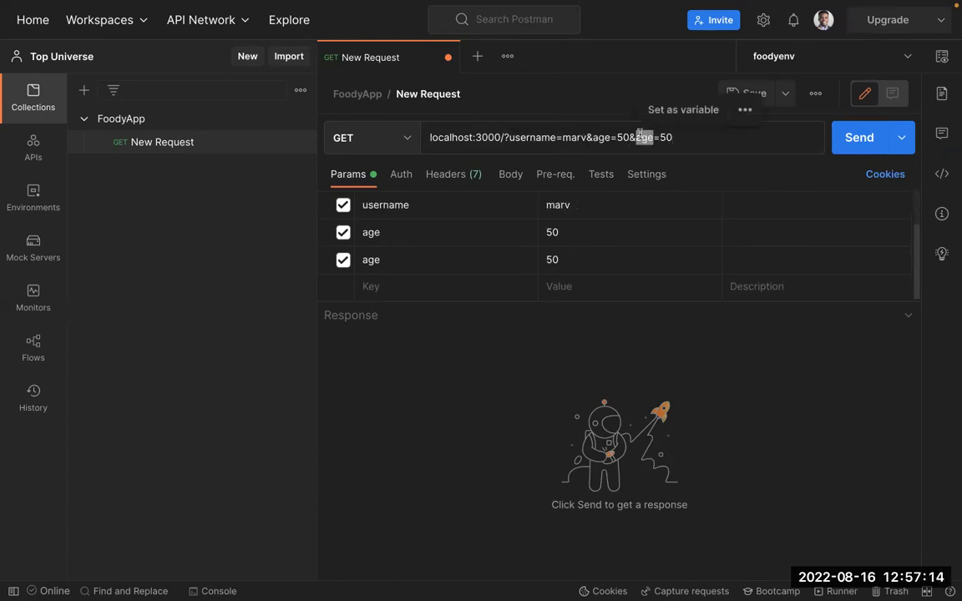
type("department")
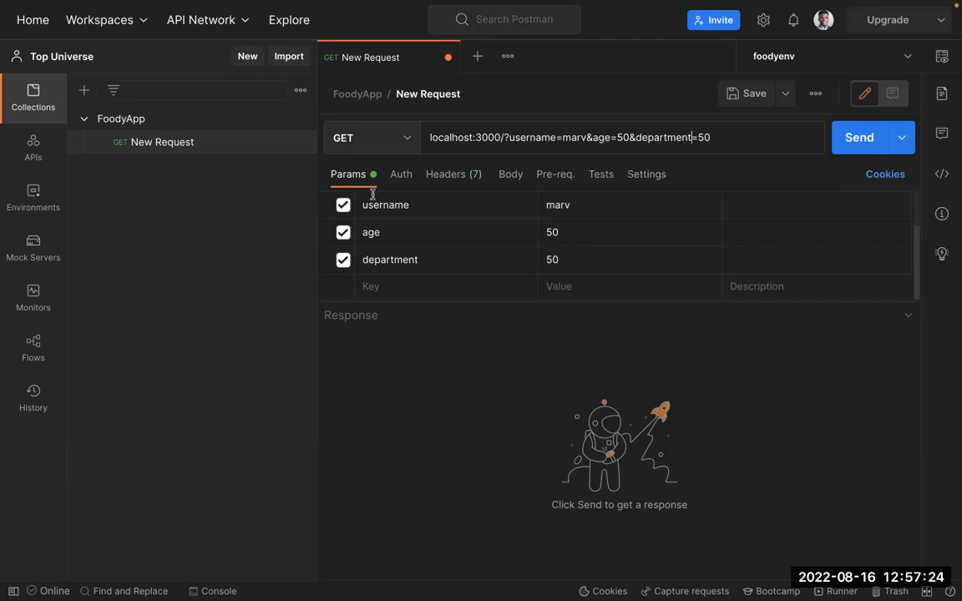
key("ctrl+s")
Step: Rename the request to getFood
left_click(399, 175)
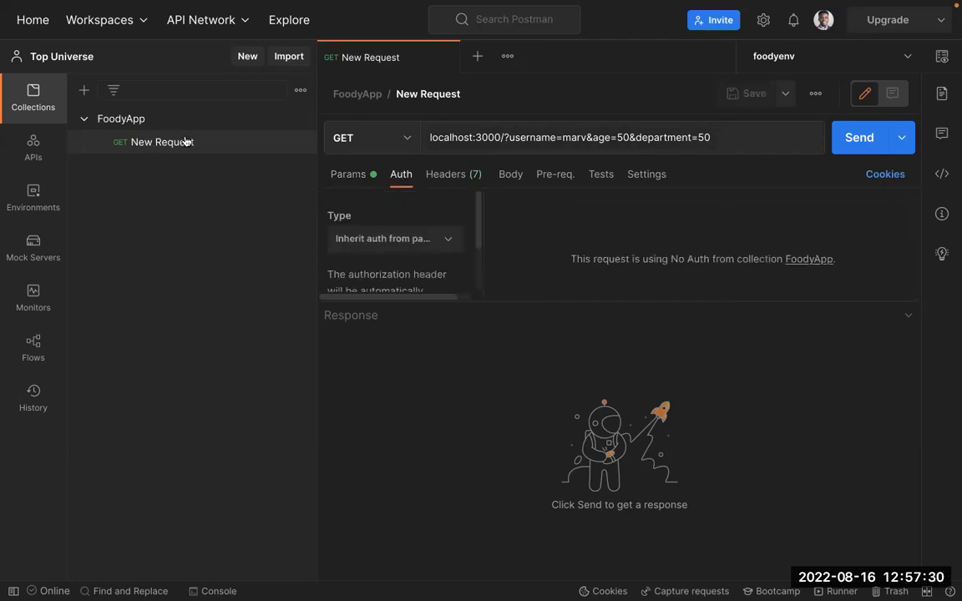
left_click(473, 93)
type("gte")
key("BackSpace")
type("etFo")
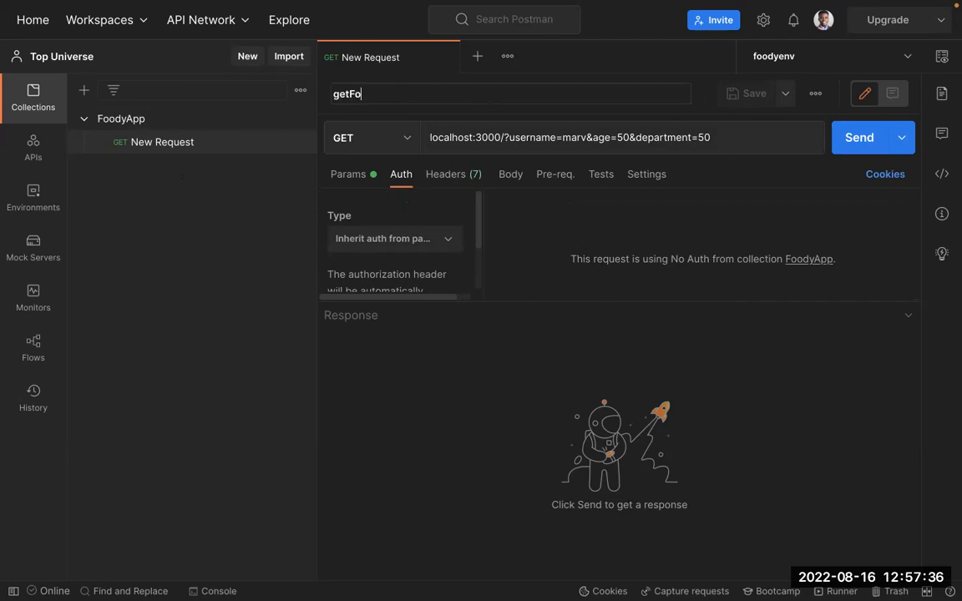
type("od")
key("Return")
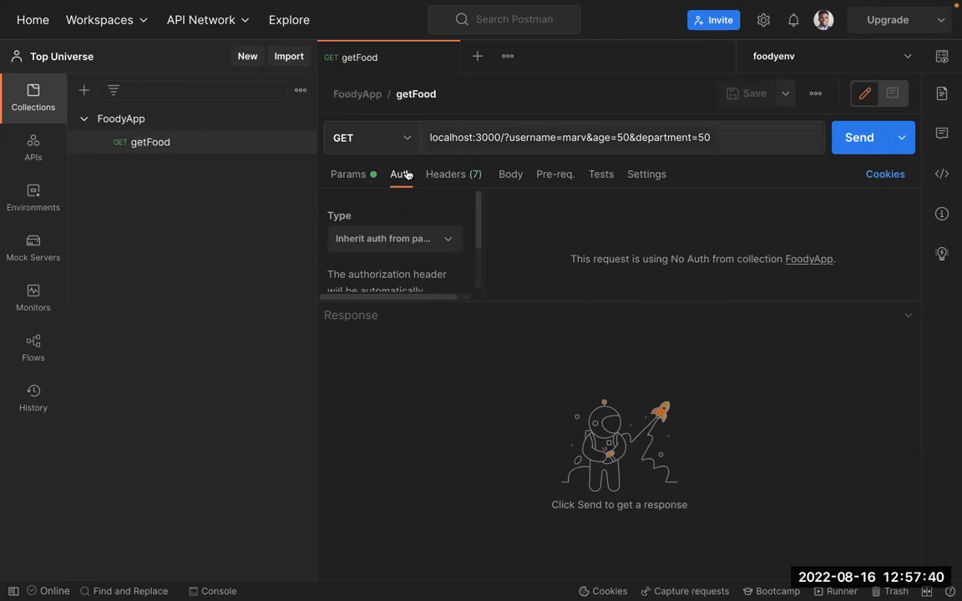
Step: Review the headers, then set the request body to raw JSON
left_click(456, 177)
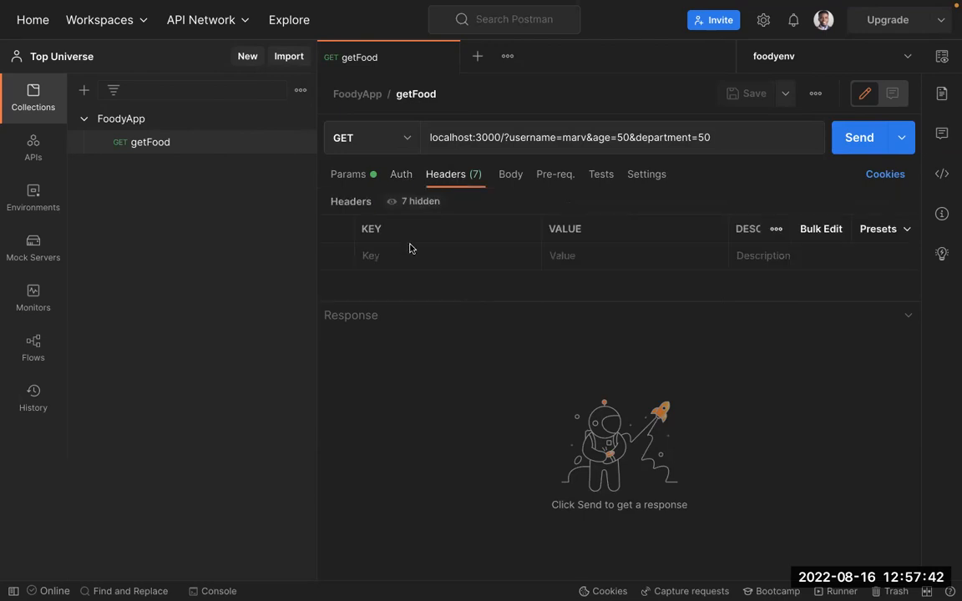
left_click(402, 201)
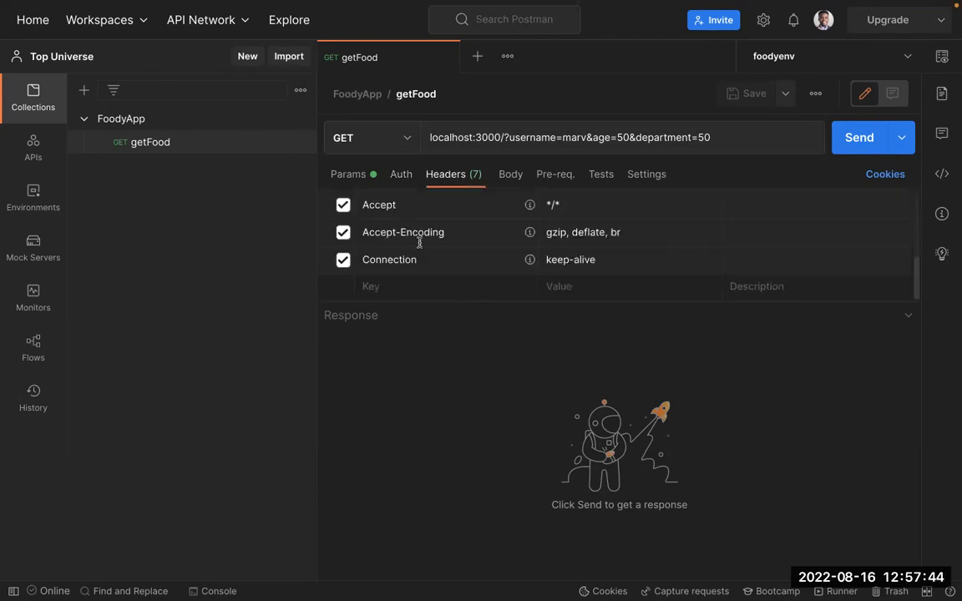
left_click(505, 176)
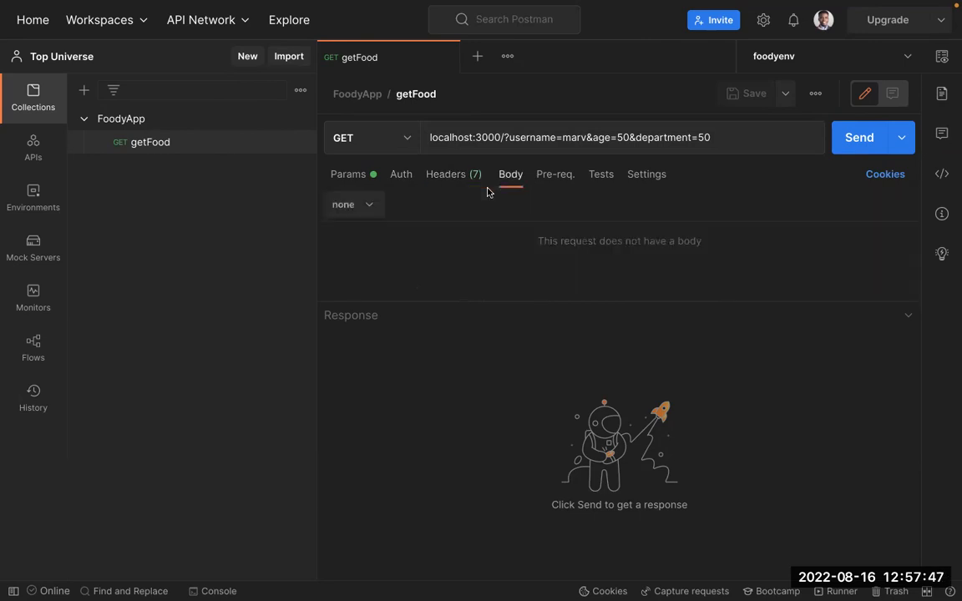
left_click(369, 206)
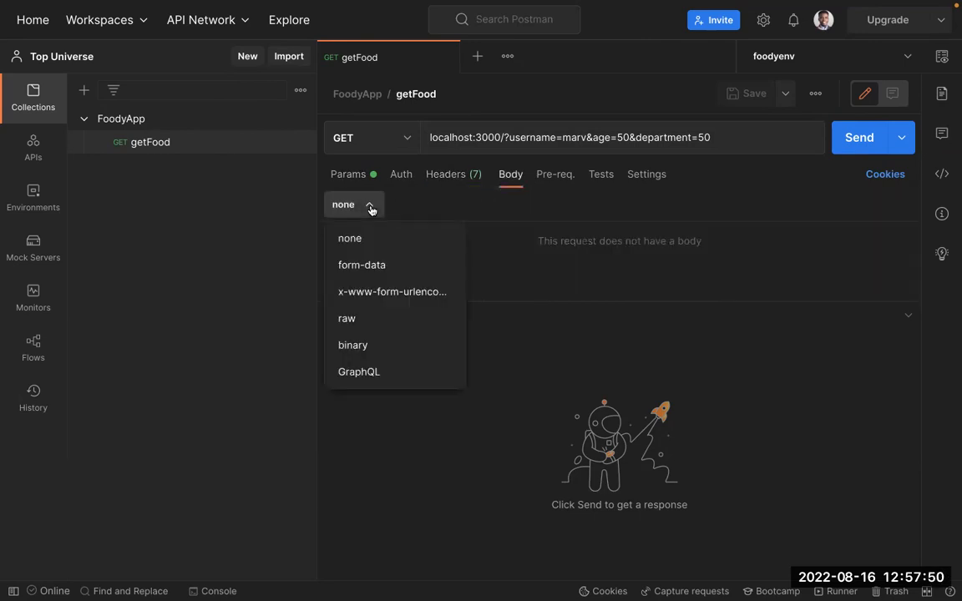
left_click(365, 321)
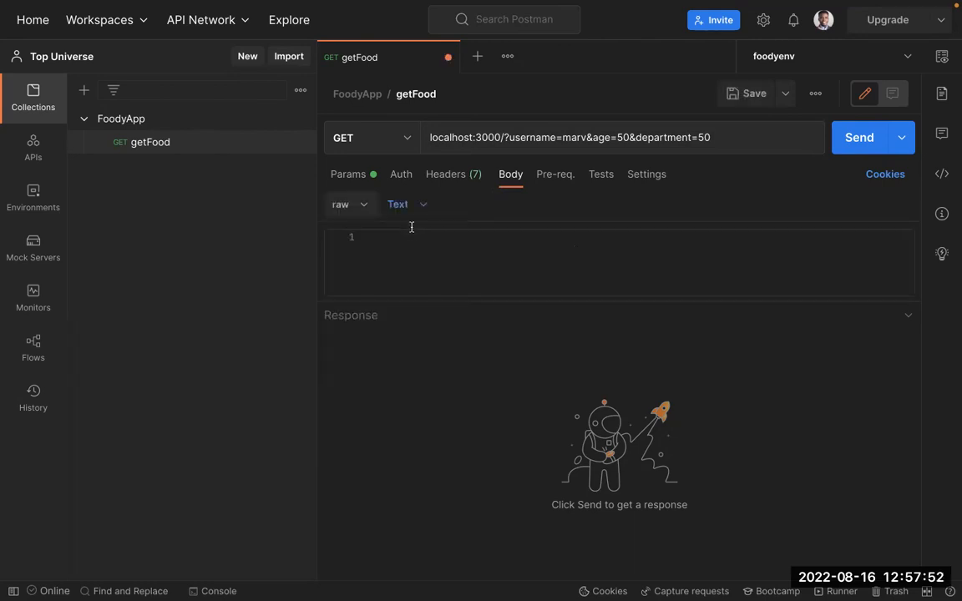
left_click(415, 204)
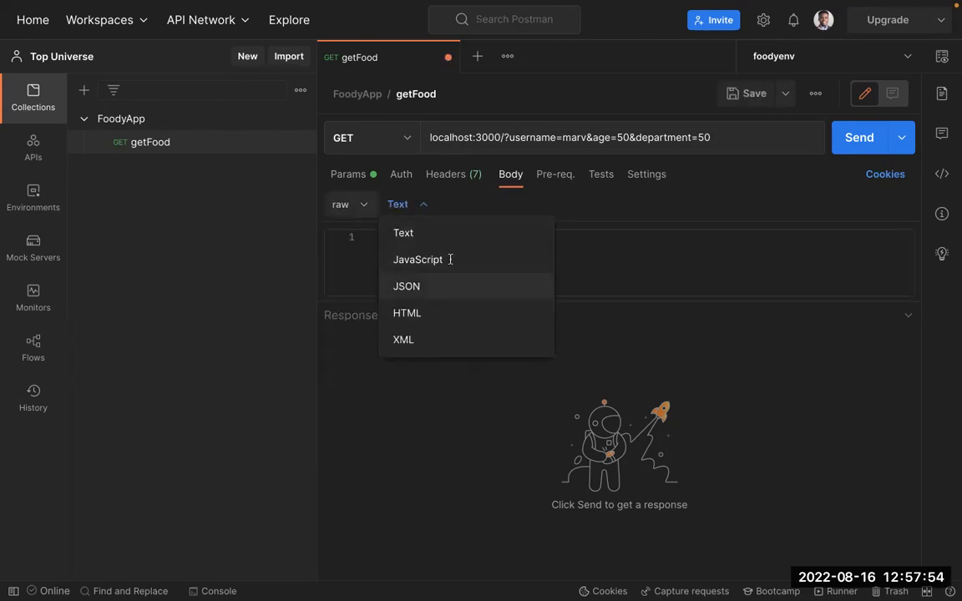
left_click(426, 286)
left_click(450, 260)
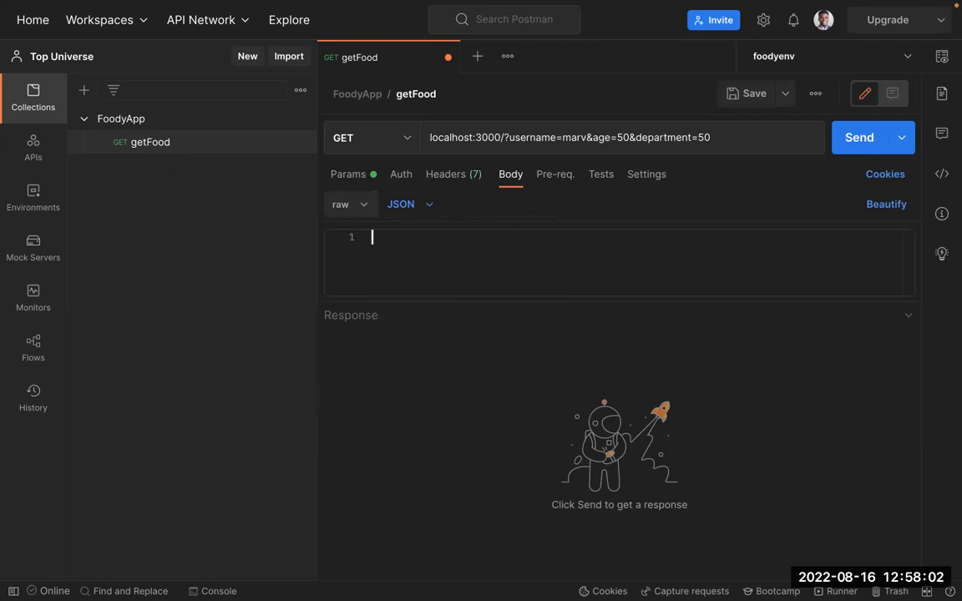
type("{")
key("Return")
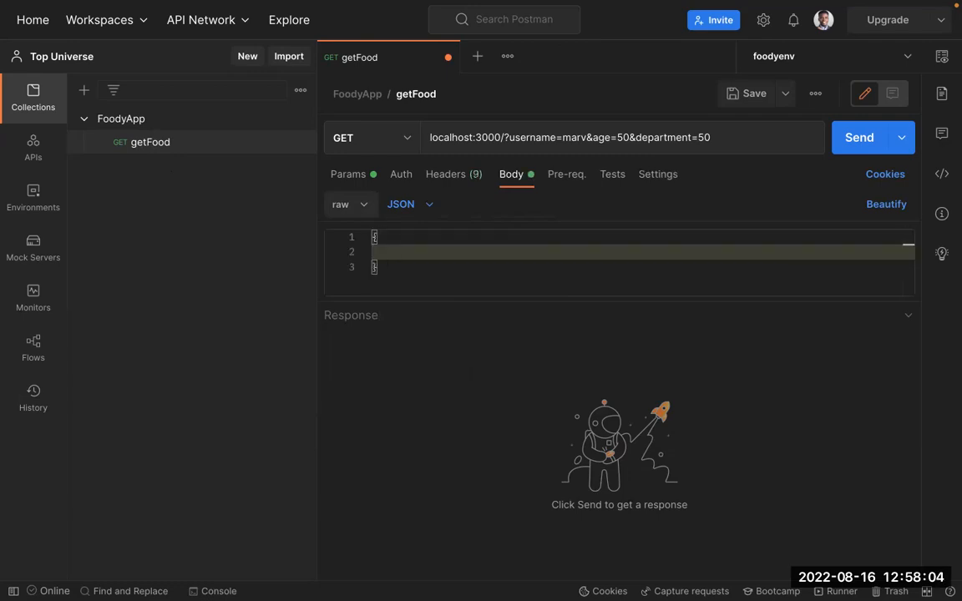
key("super+z")
key("super+z")
Step: Save getFood and delete the accidentally created empty New Collection
key("super+s")
left_click(83, 91)
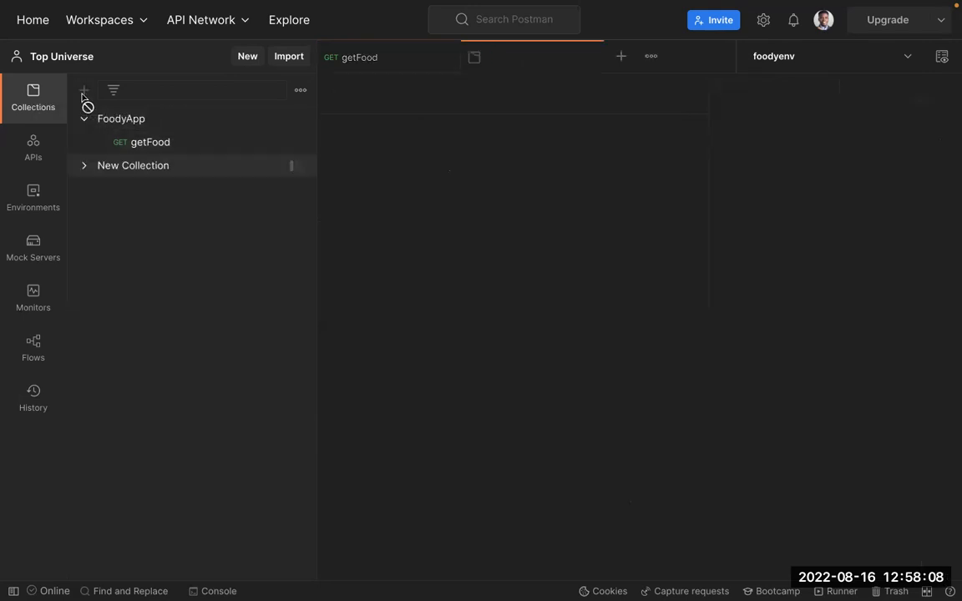
left_click(125, 165)
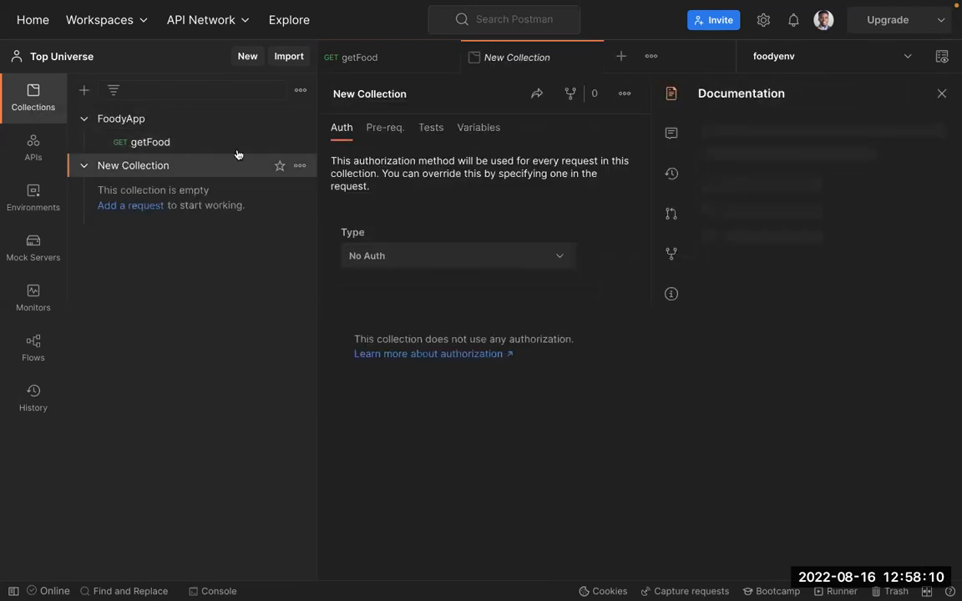
left_click(299, 165)
scroll(193, 516, "down", 5)
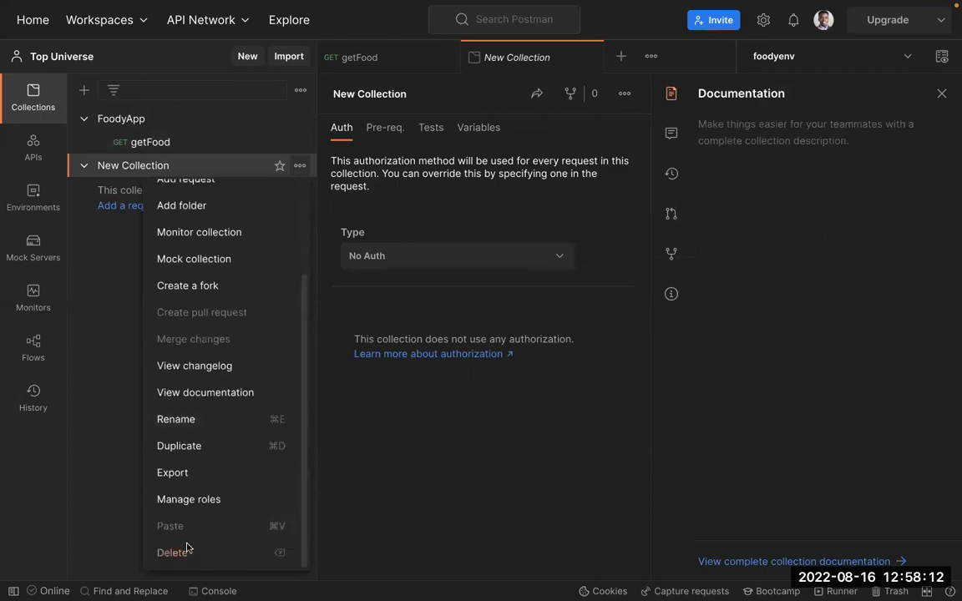
left_click(187, 548)
key("Return")
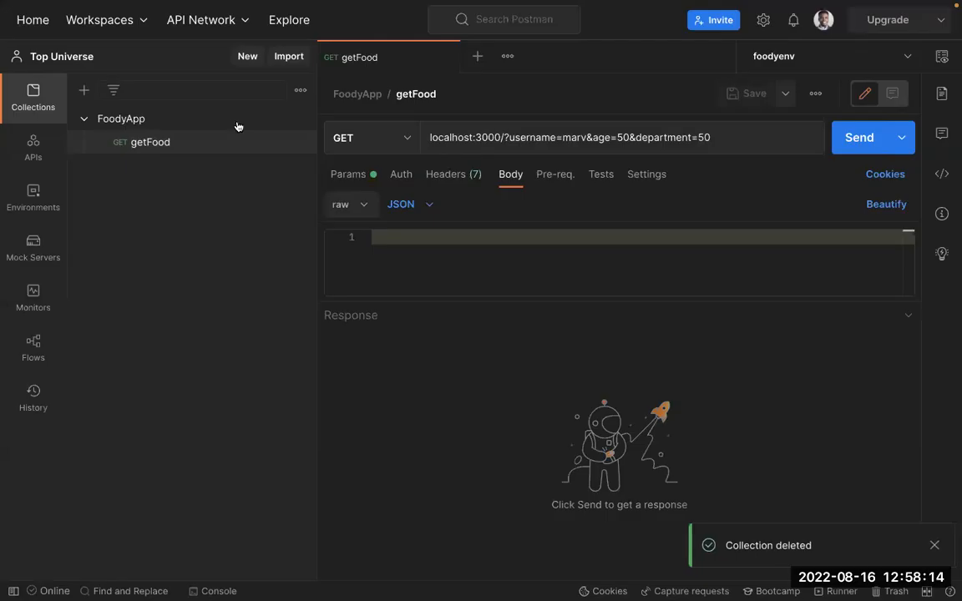
Step: Add a new request named createFood to the FoodyApp collection
left_click(300, 118)
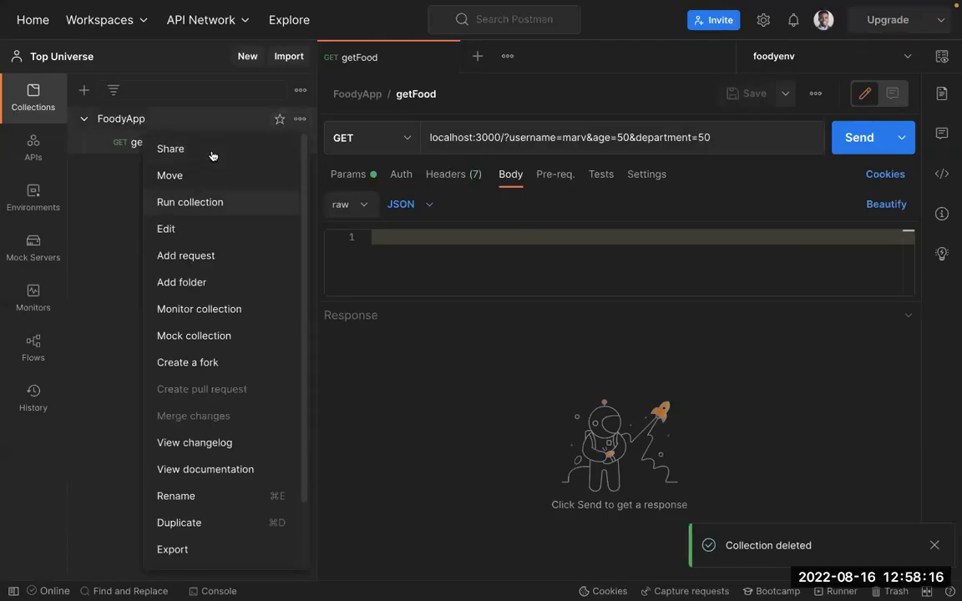
left_click(185, 256)
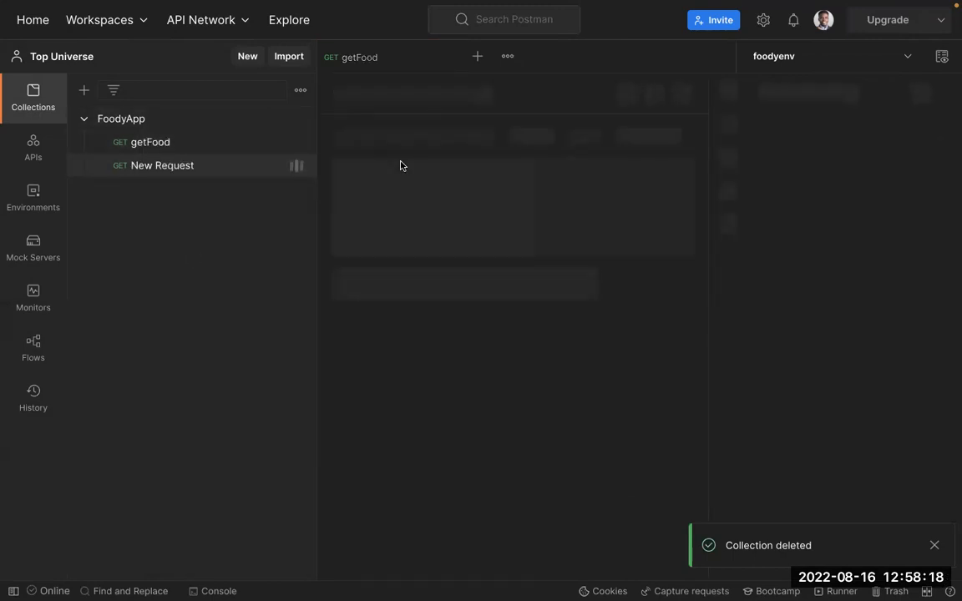
key("BackSpace")
type("createFood")
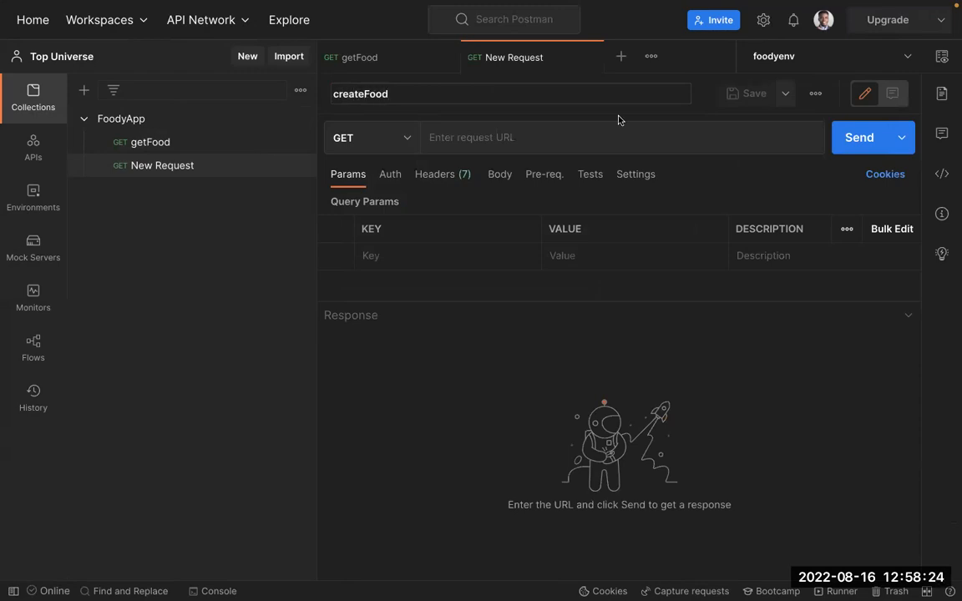
left_click(457, 140)
Step: Set the createFood URL to the earlier localhost address without its query parameters, and save
left_click(457, 140)
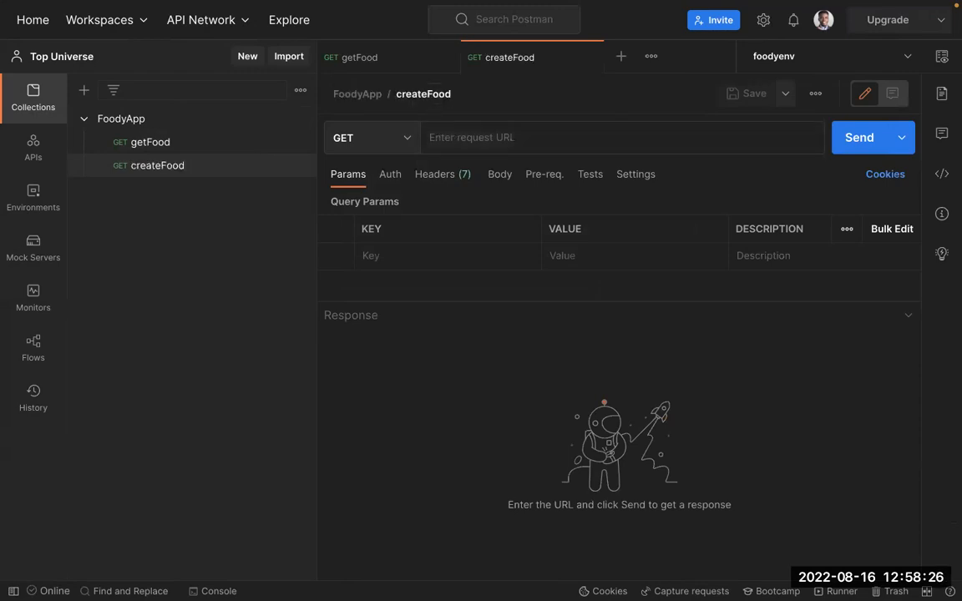
type("localhos")
left_click(450, 166)
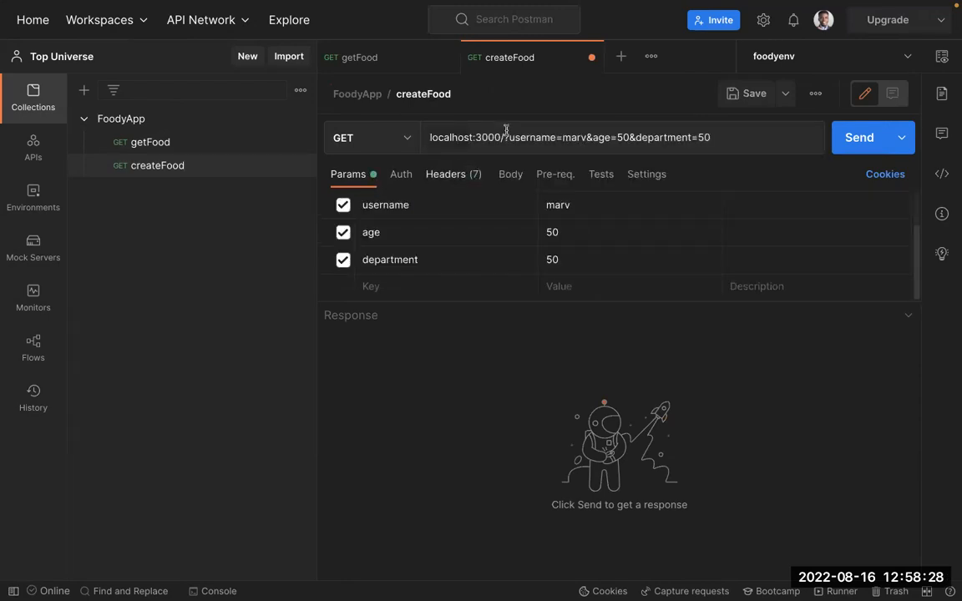
left_click_drag(711, 137, 501, 138)
key("BackSpace")
key("ctrl+s")
Step: Set the request body type to raw with JSON format
left_click(499, 175)
left_click(354, 206)
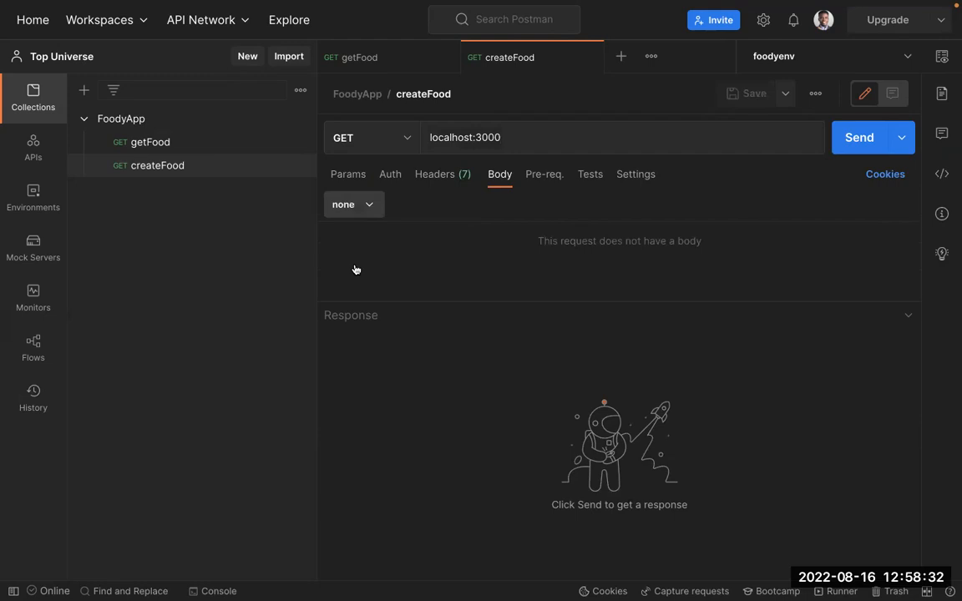
left_click(355, 318)
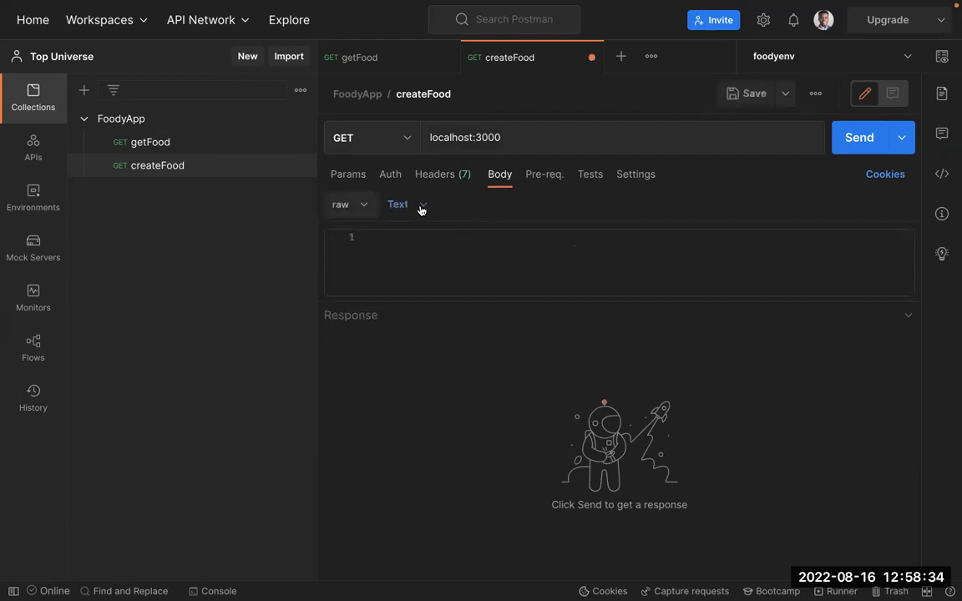
left_click(406, 204)
left_click(406, 287)
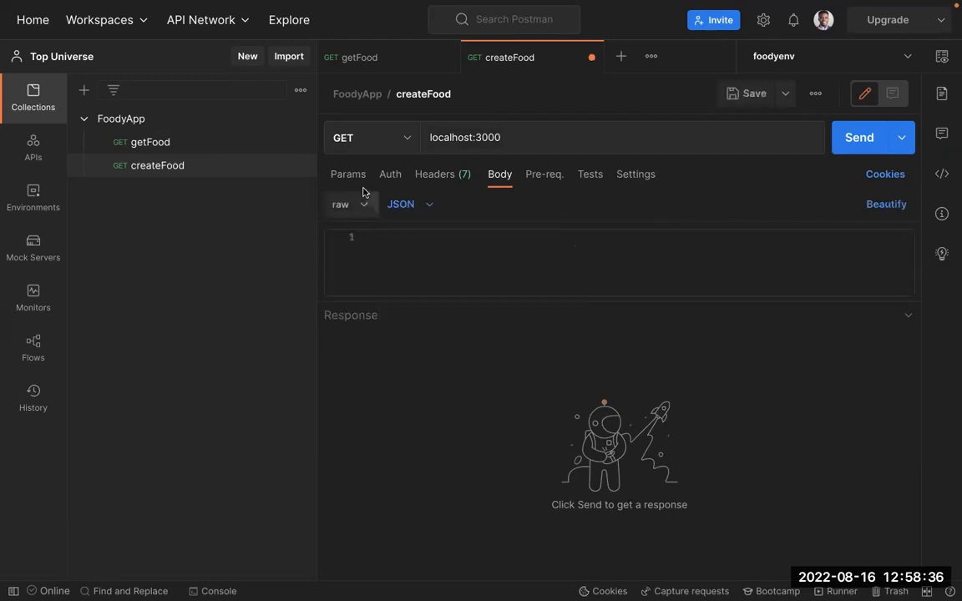
Step: Switch the body to x-www-form-urlencoded, then back to raw JSON
left_click(358, 207)
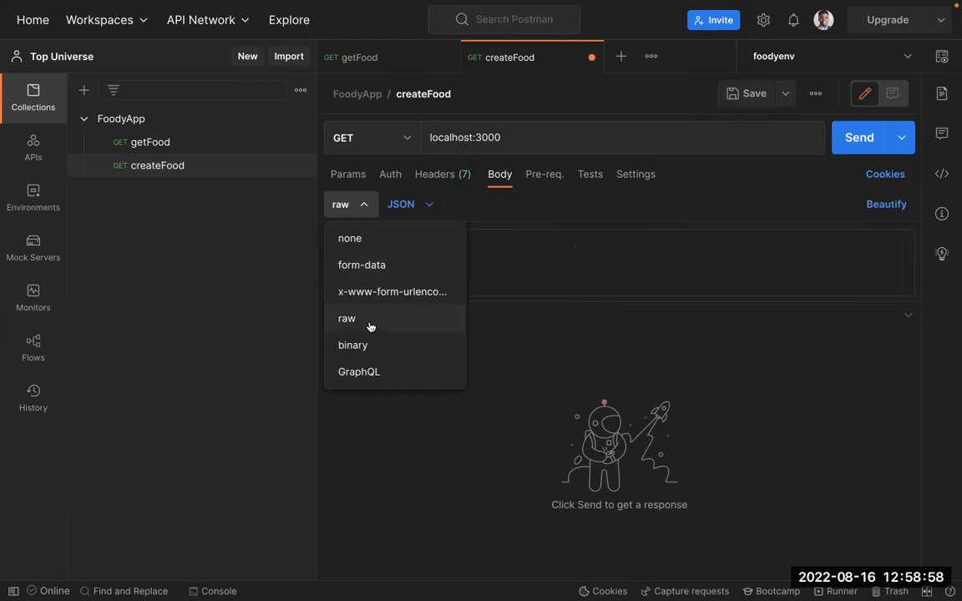
left_click(415, 288)
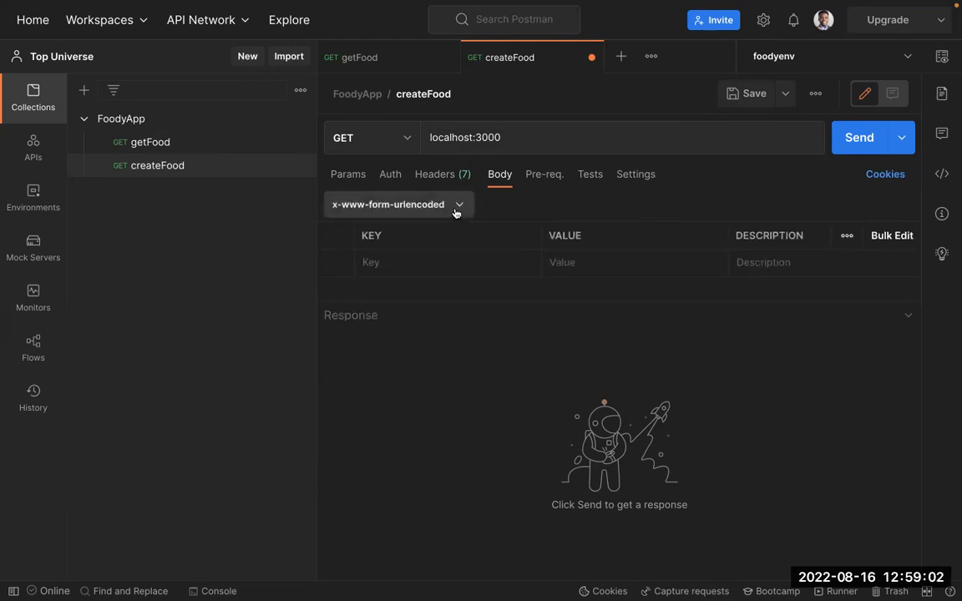
left_click(455, 207)
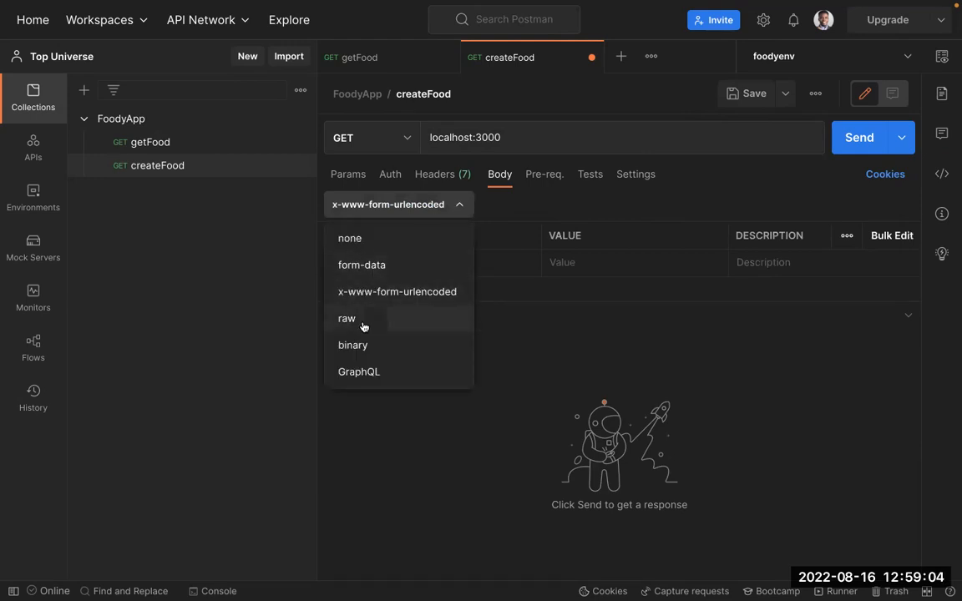
left_click(363, 324)
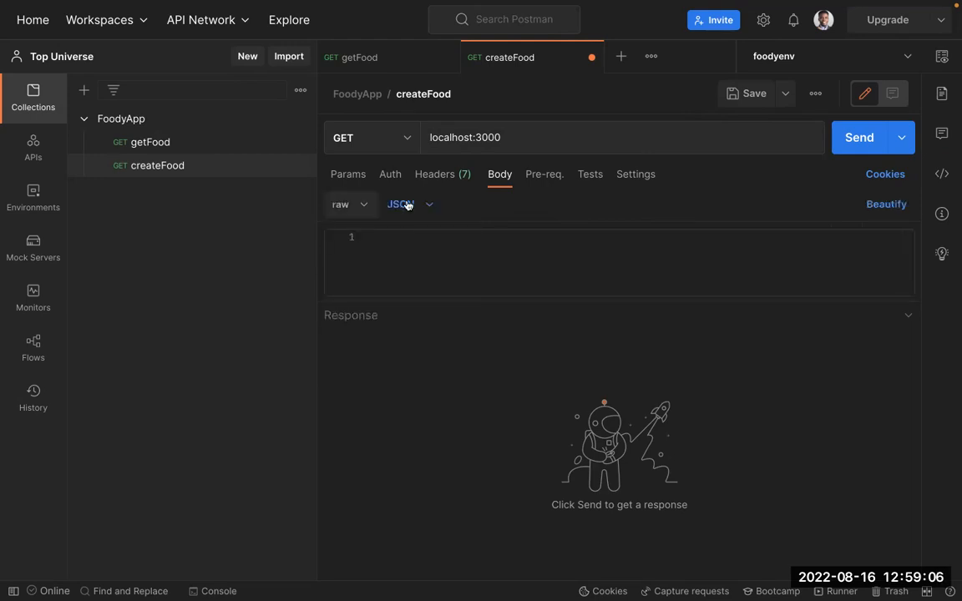
left_click(407, 206)
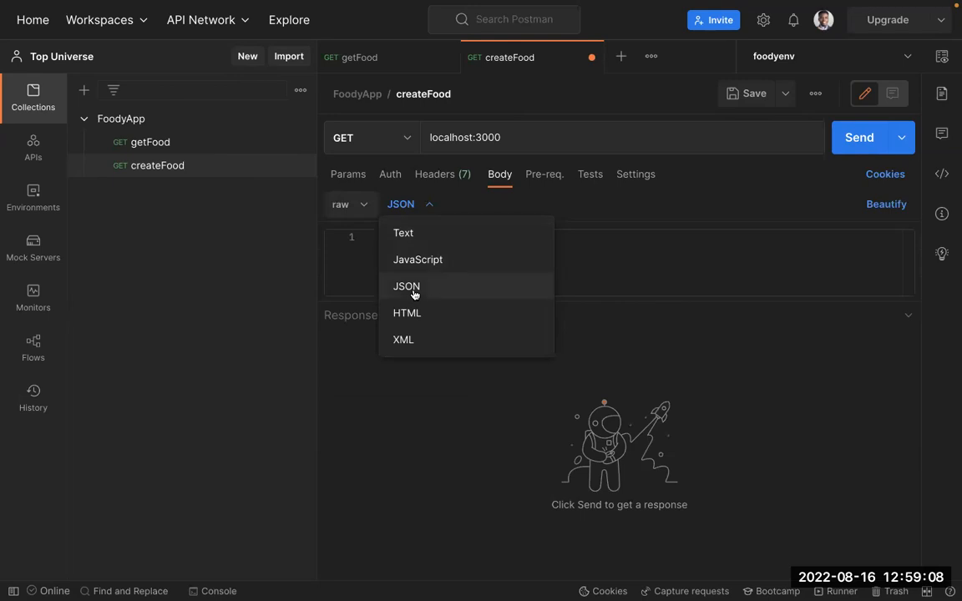
left_click(364, 221)
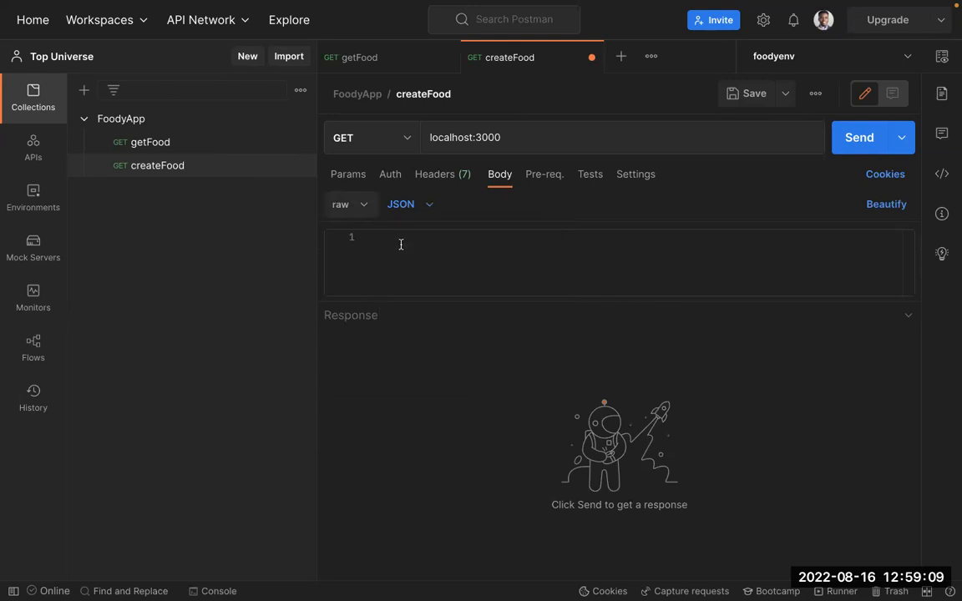
Step: Try the binary, GraphQL and form-data body types before returning to raw
left_click(359, 210)
left_click(360, 343)
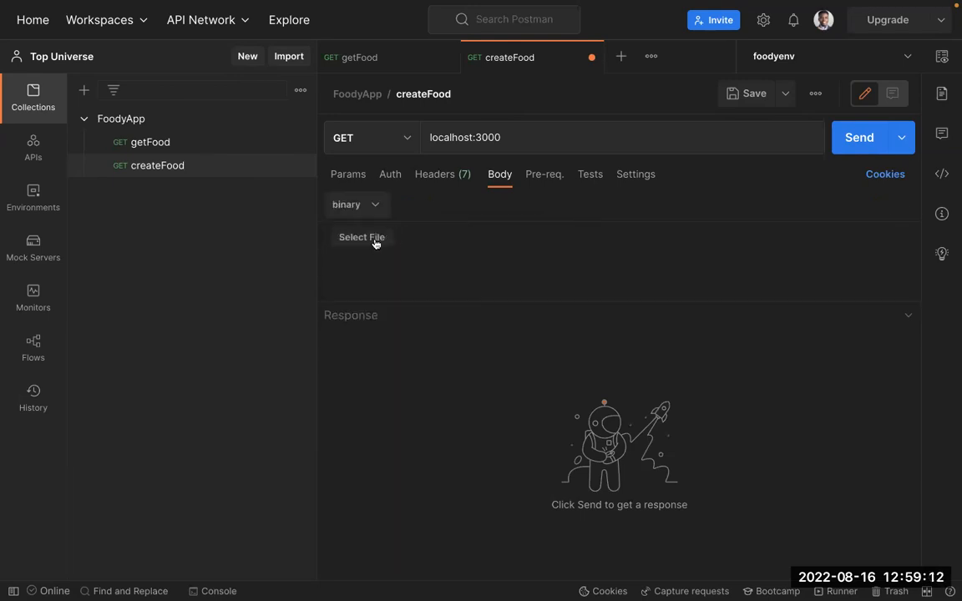
left_click(375, 205)
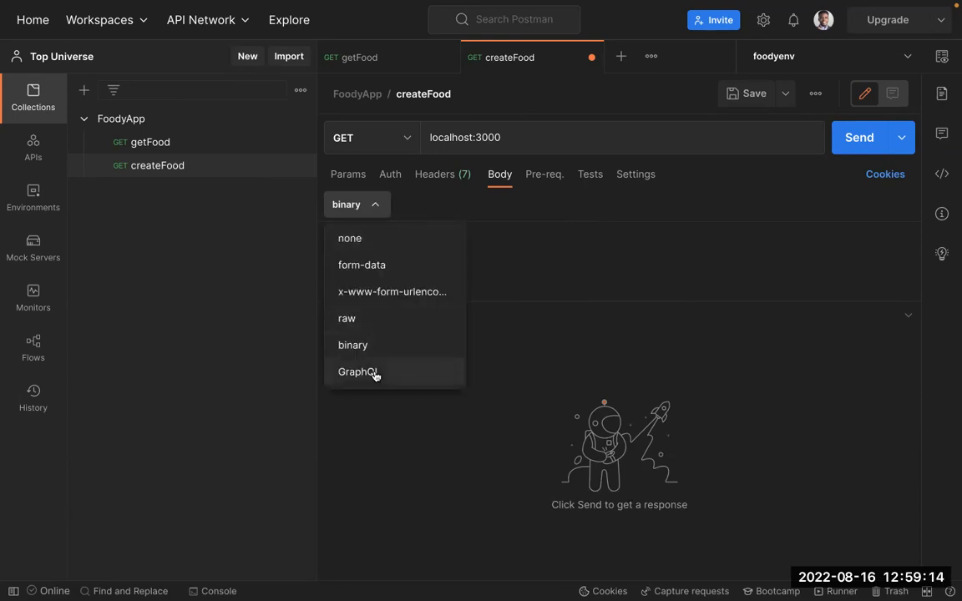
left_click(375, 374)
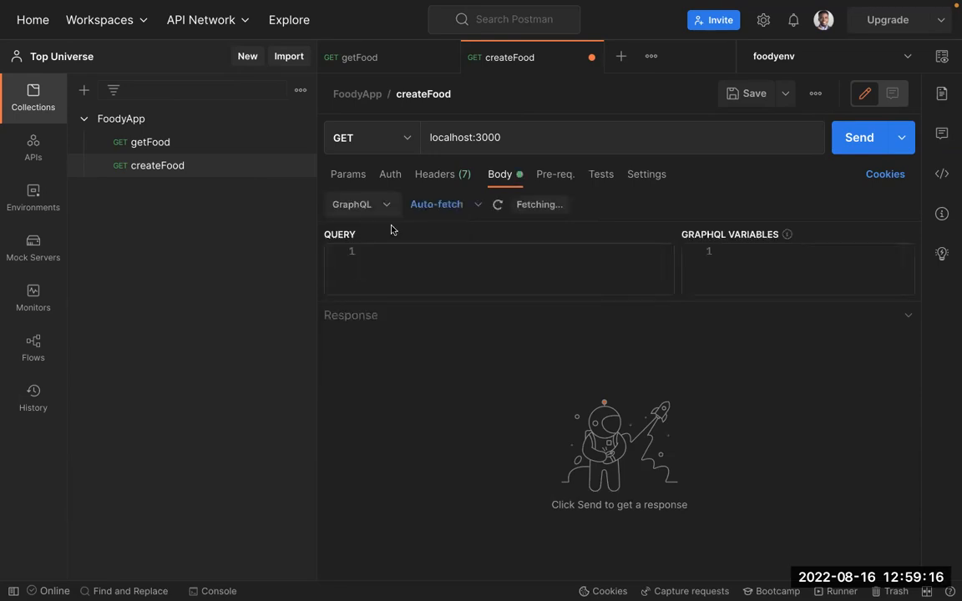
left_click(385, 207)
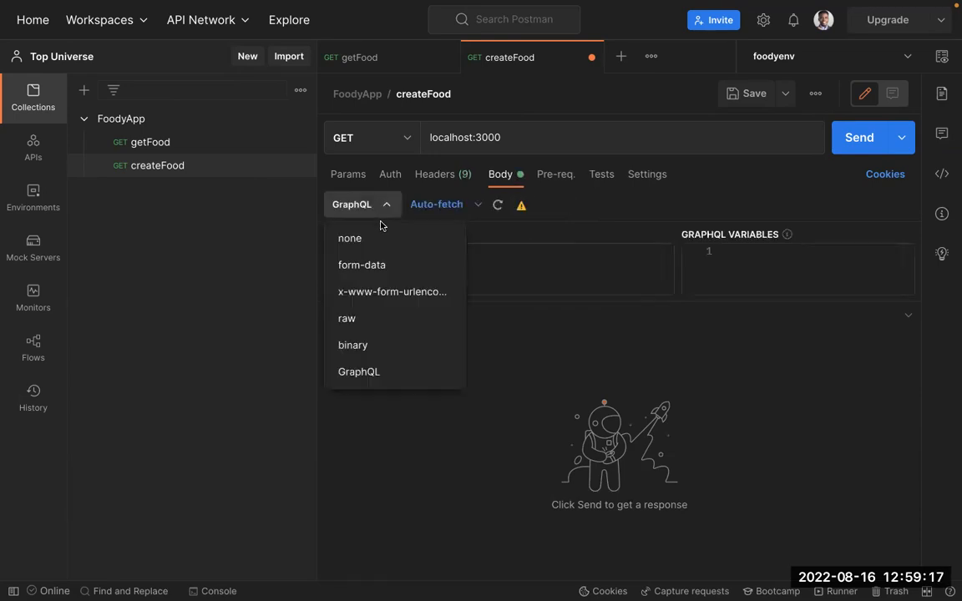
left_click(371, 266)
left_click(359, 204)
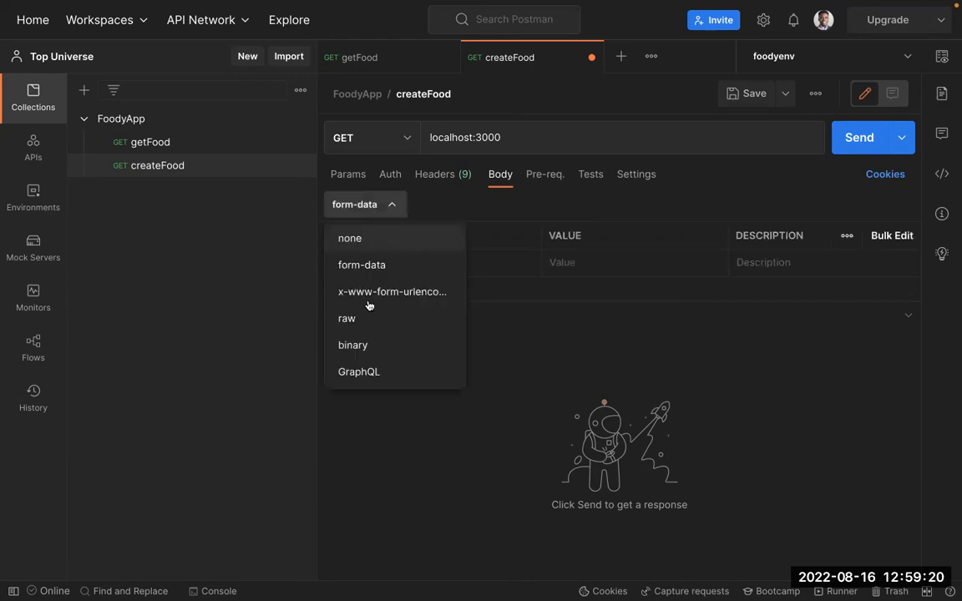
left_click(390, 315)
left_click(423, 209)
Step: Start the JSON body with braces, a quoted foodName key and an empty string value
left_click(413, 285)
left_click(418, 281)
type("{")
key("Return")
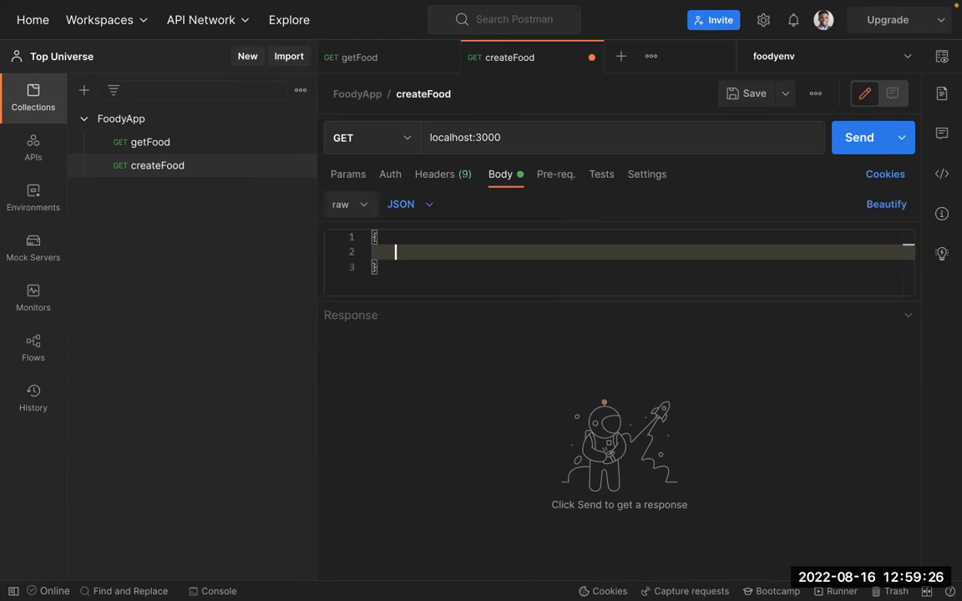
type("foodName: \"")
key("Left")
key("Left")
key("Left")
key("alt+shift+Left")
type("\"")
key("Right")
key("Right")
key("Right")
key("Right")
key("Right")
key("End")
type(",")
Step: Fill the value with 'Jolof Rice', fixing the typo, and add a "price" key
key("Left")
key("Left")
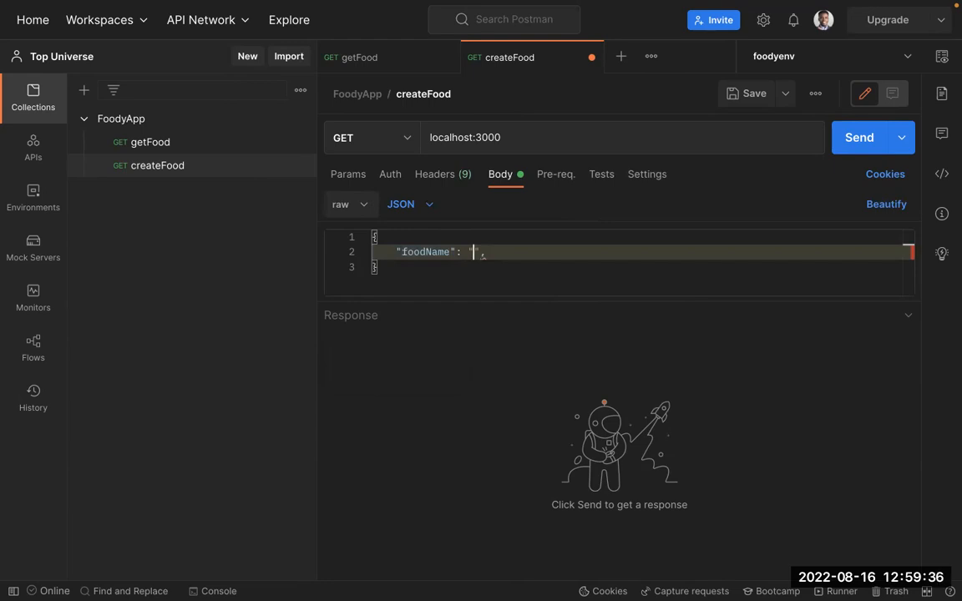
type("Jelof Rice")
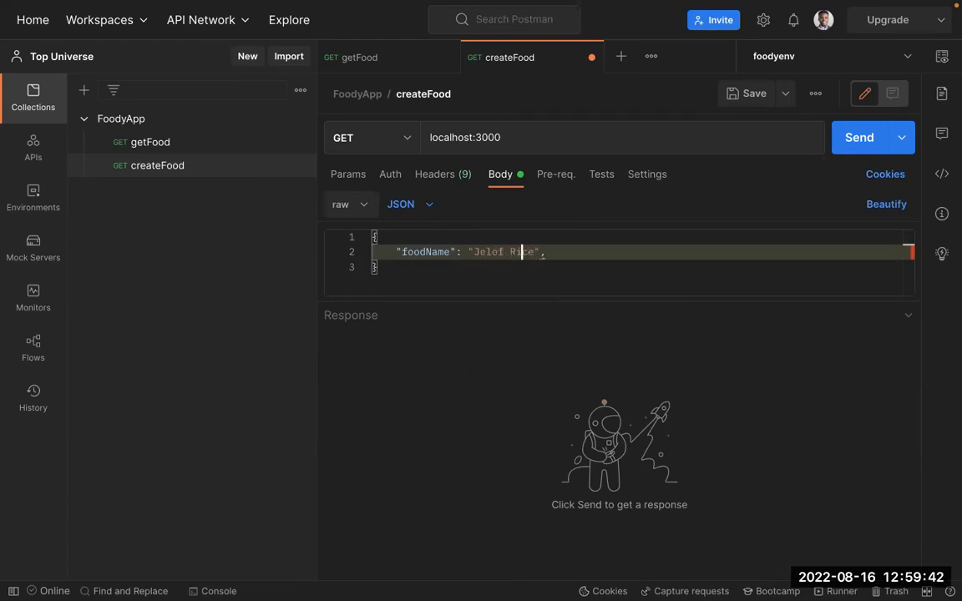
key("Left")
key("Left")
key("Left")
key("Left")
key("Left")
key("Left")
key("BackSpace")
type("o")
key("super+Right")
key("Return")
type("\"price\"")
Step: Rename the foodName key to name and set price to 5000
left_click_drag(431, 252, 414, 252)
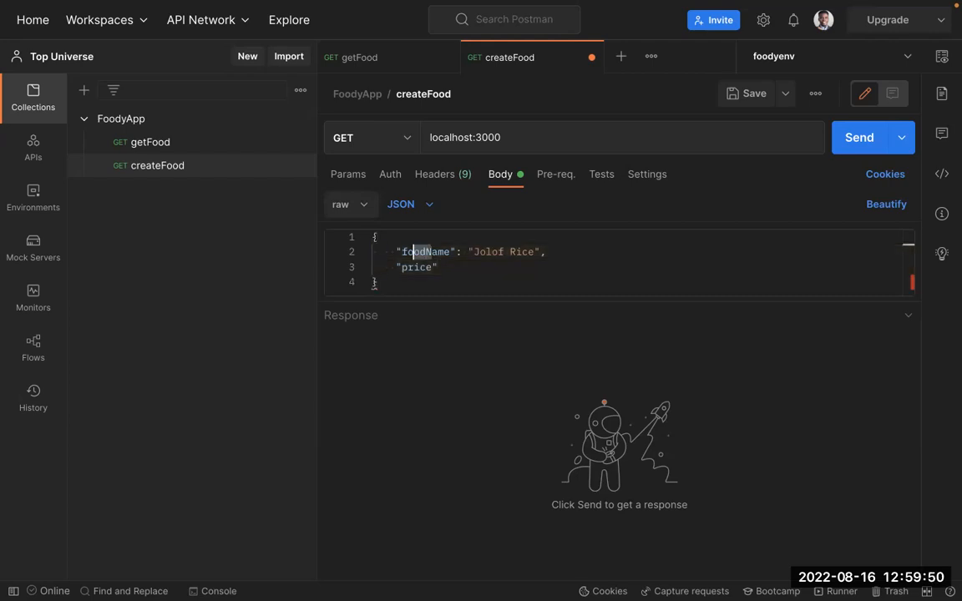
key("BackSpace")
key("BackSpace")
key("BackSpace")
type("n")
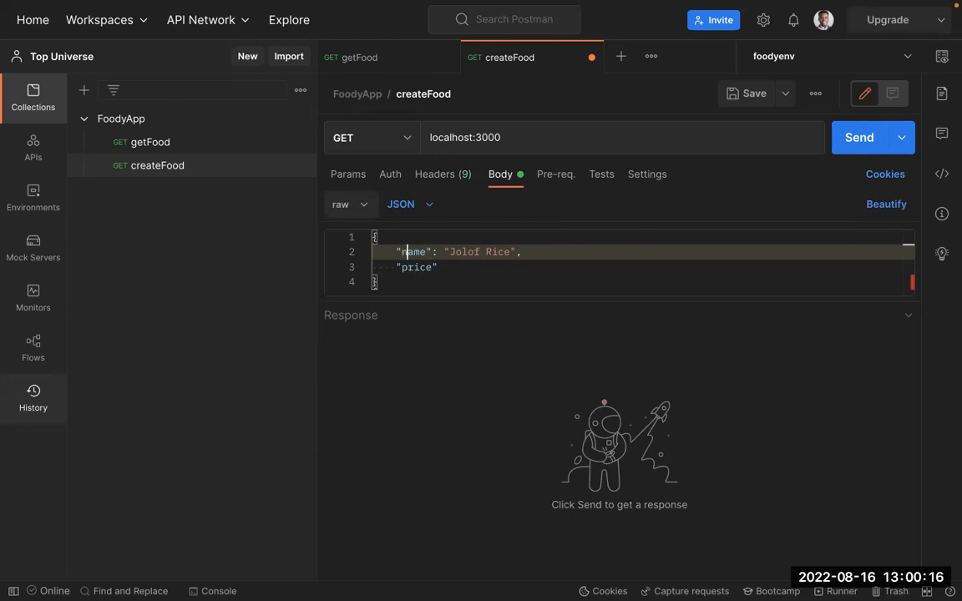
left_click(553, 260)
type(": 5000")
key("Down")
key("Up")
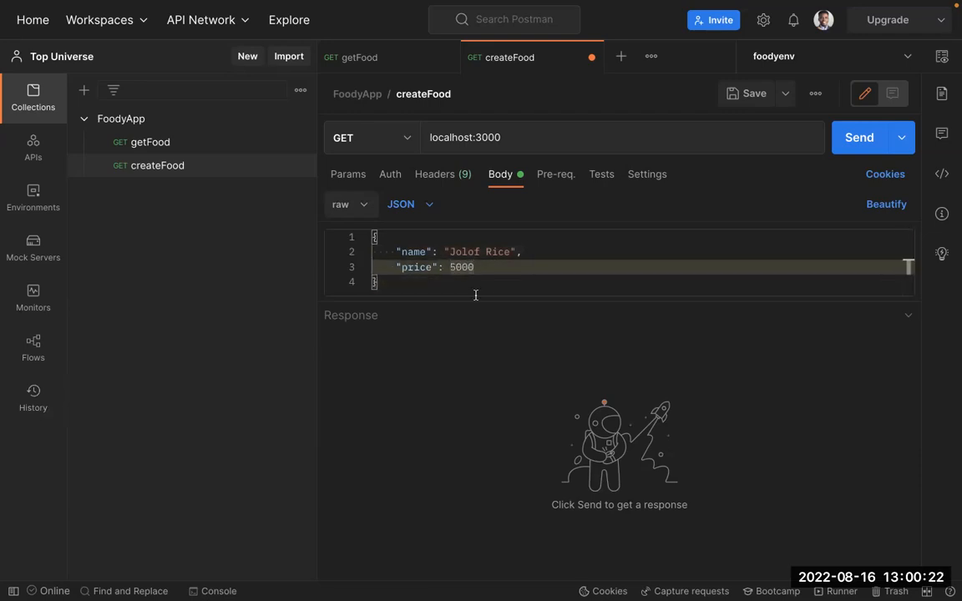
Step: Enlarge the body editor and save the createFood request
left_click_drag(476, 298, 471, 432)
left_click(476, 348)
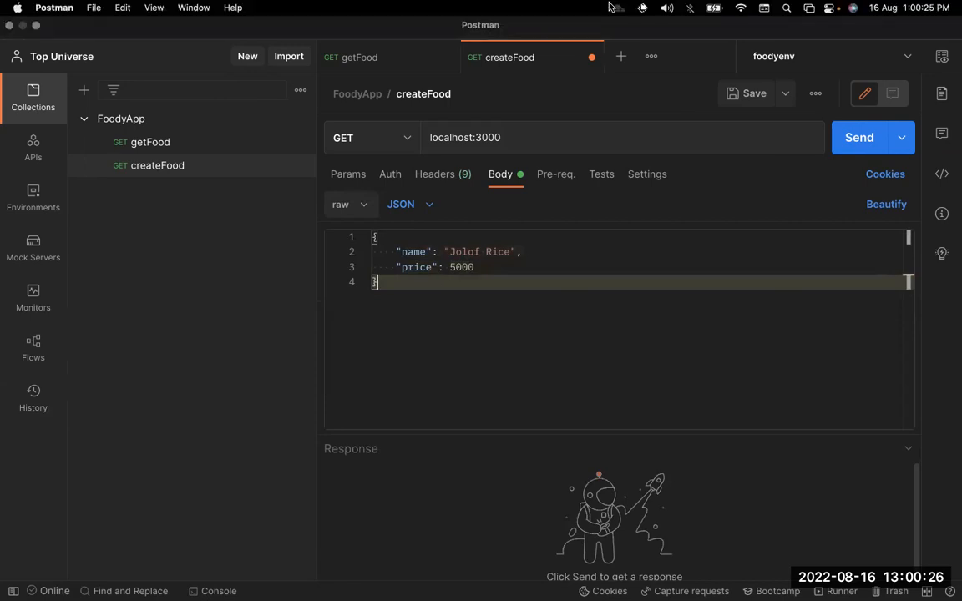
key("super+s")
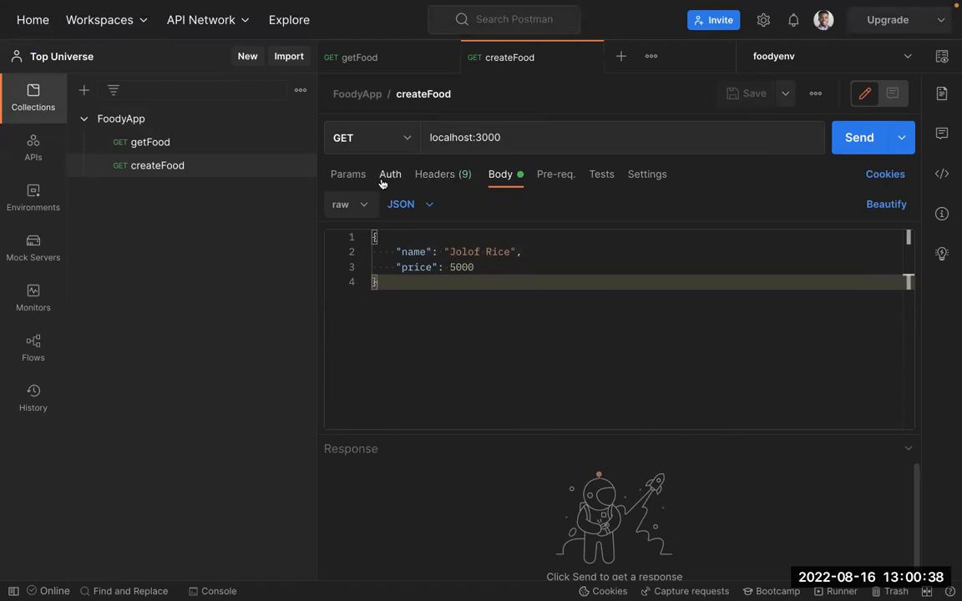
Step: Paste the URL with its type query, then delete the url/ segment and query string
left_click(345, 177)
left_click(546, 137)
type("url/?type=name,age,id")
left_click(507, 138)
key("Left")
key("shift+Right")
key("shift+Right")
key("shift+Right")
key("shift+Right")
key("BackSpace")
key("Right")
key("Right")
key("Right")
type("/")
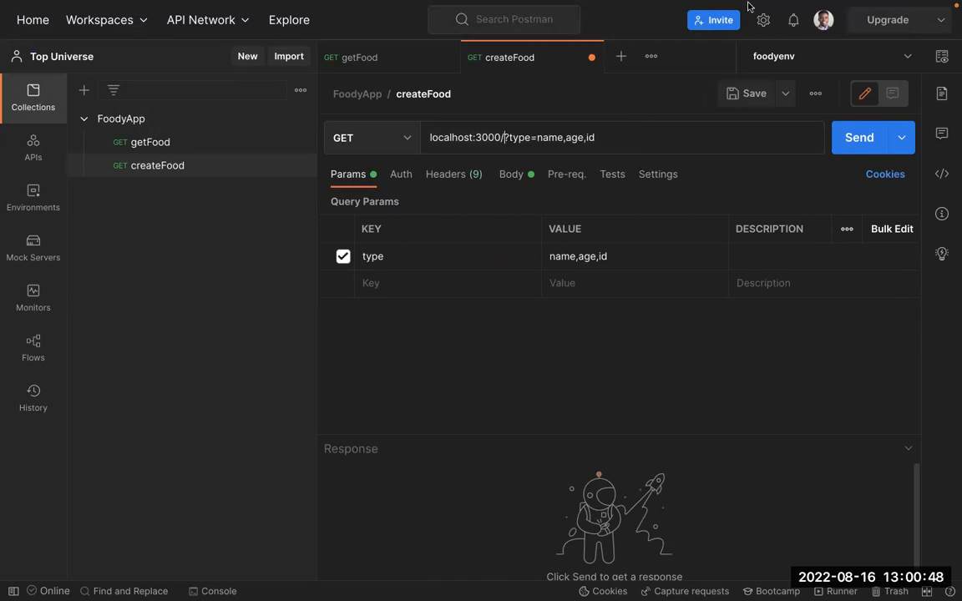
key("BackSpace")
key("super+shift+Right")
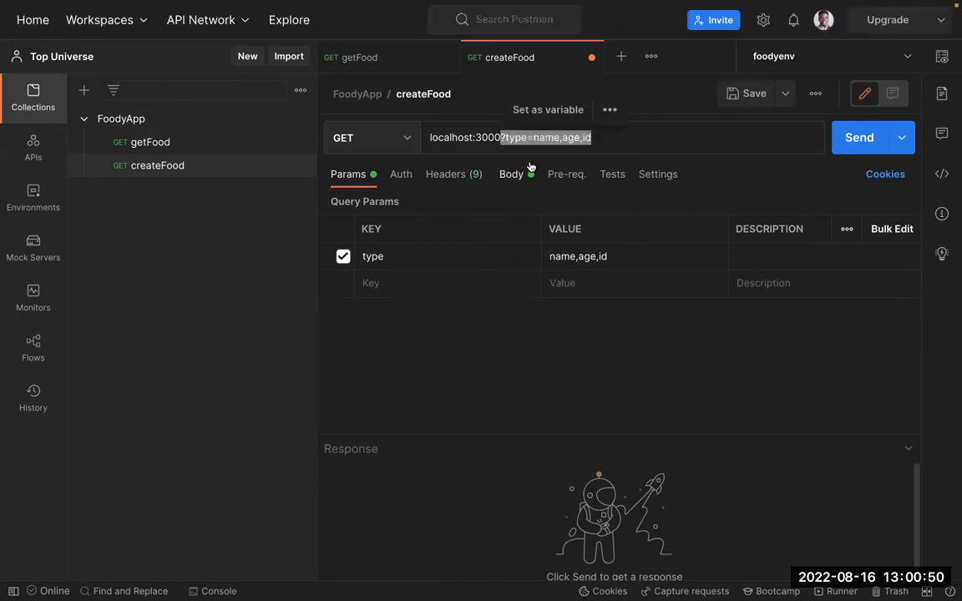
key("BackSpace")
Step: Restore the type=name,age,id parameter and inspect its value in the URL and table
left_click(451, 256)
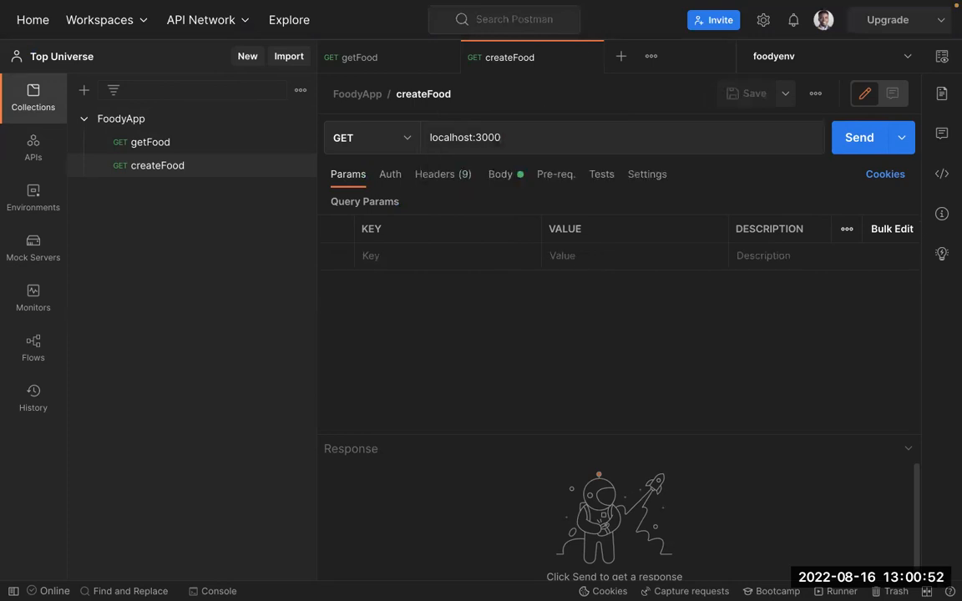
left_click(503, 138)
type("url/?type=name,age,id")
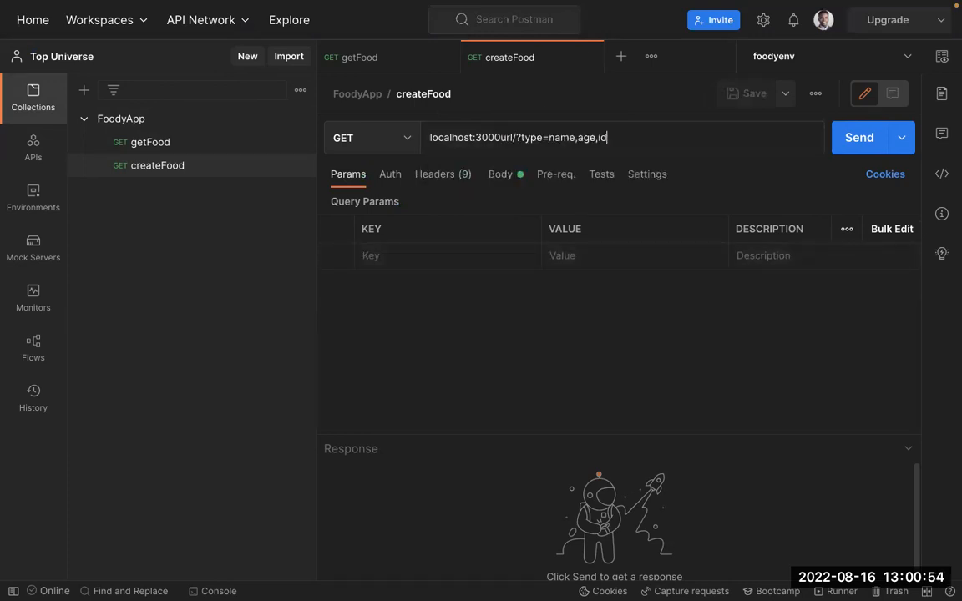
double_click(531, 137)
key("super+c")
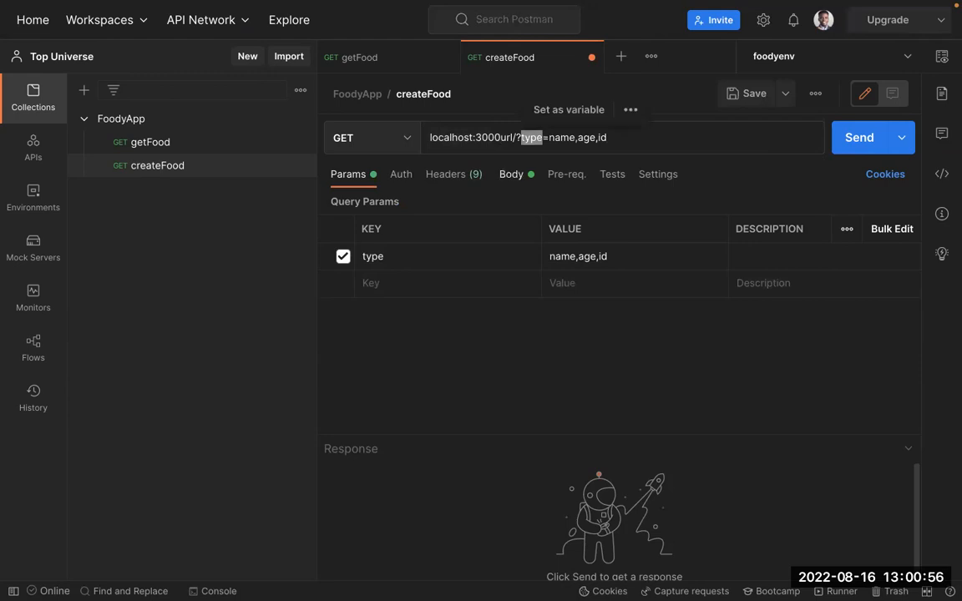
key("BackSpace")
left_click(447, 256)
key("super+v")
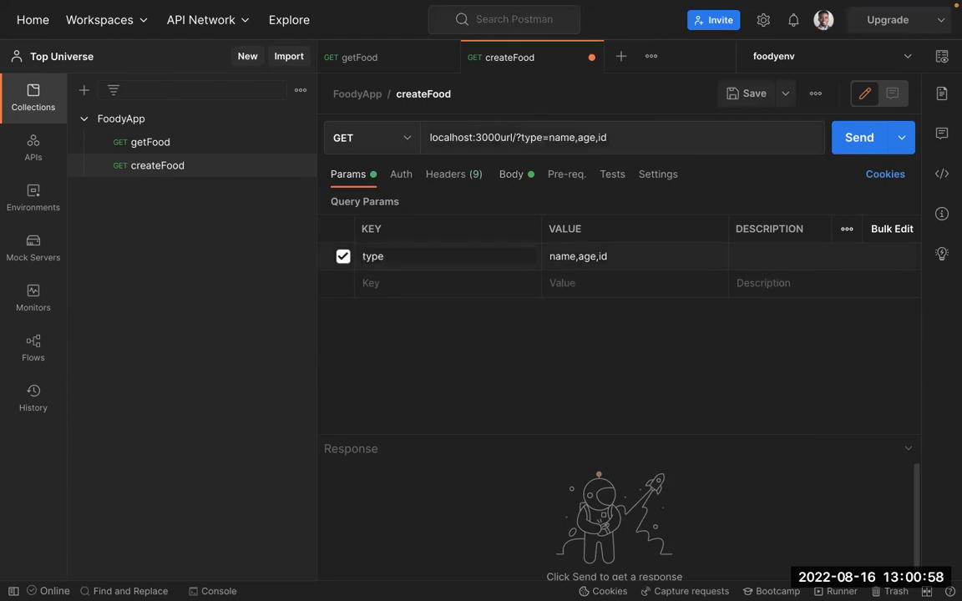
key("Escape")
left_click_drag(550, 257, 609, 256)
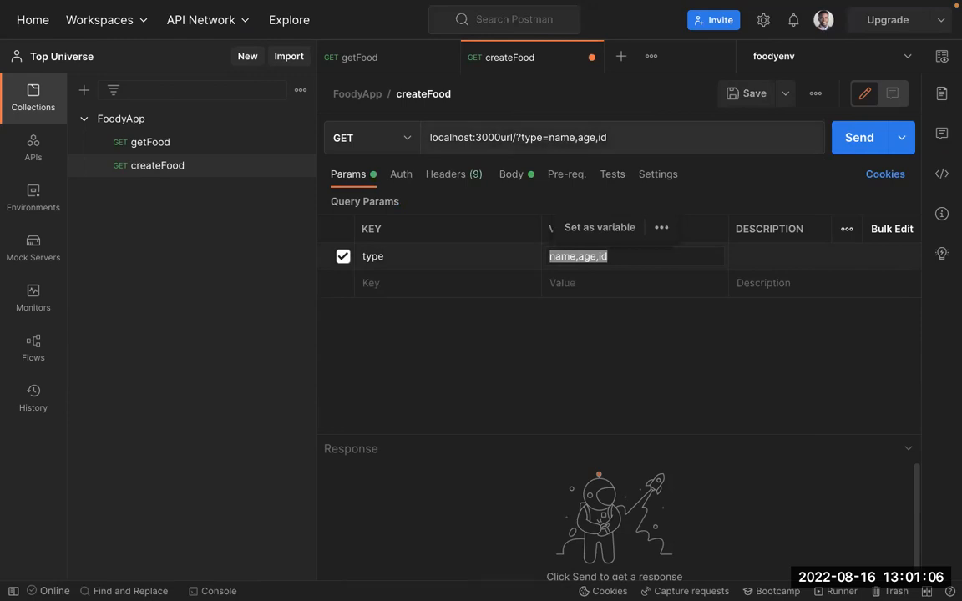
left_click(572, 137)
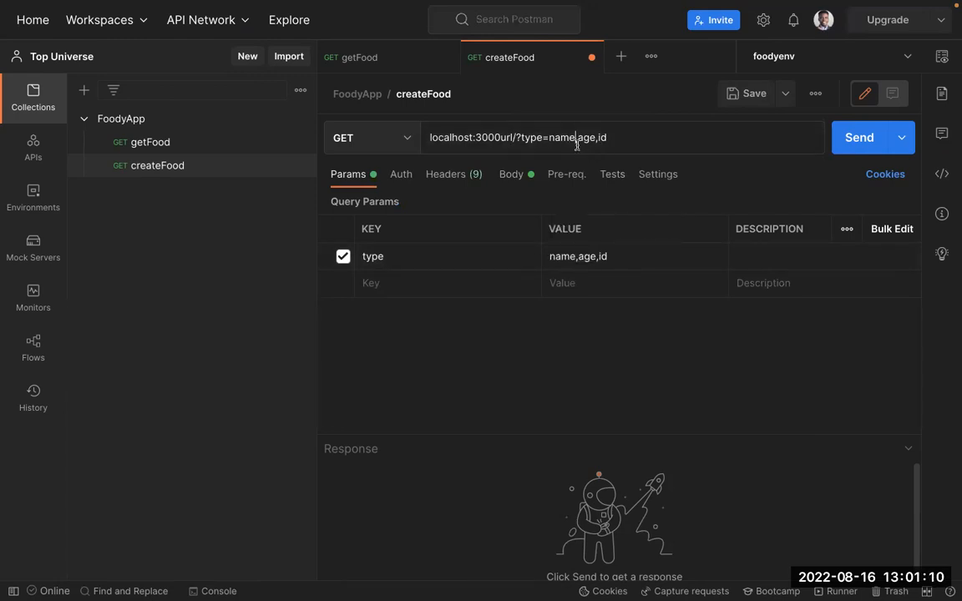
left_click_drag(547, 137, 607, 138)
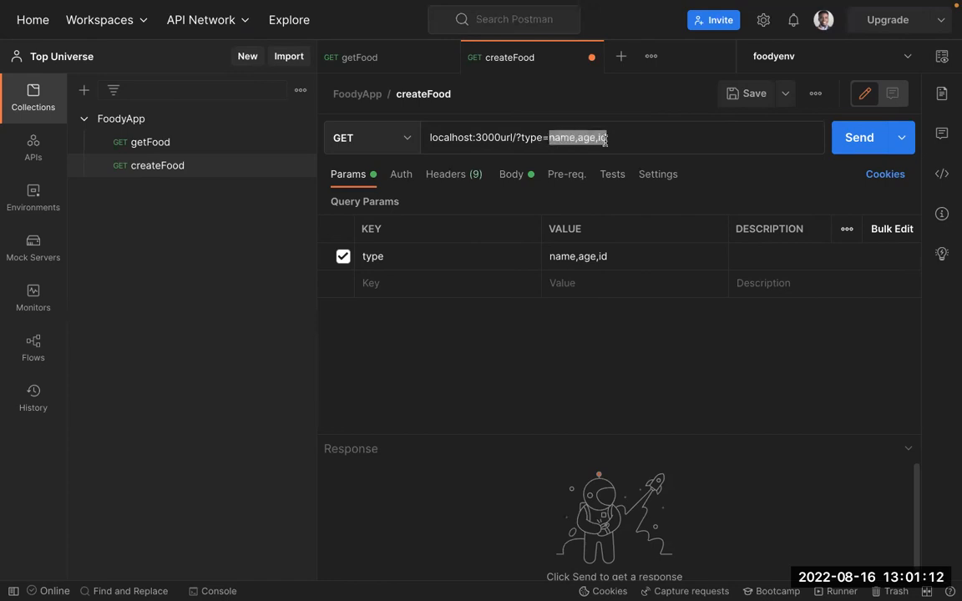
left_click(611, 139)
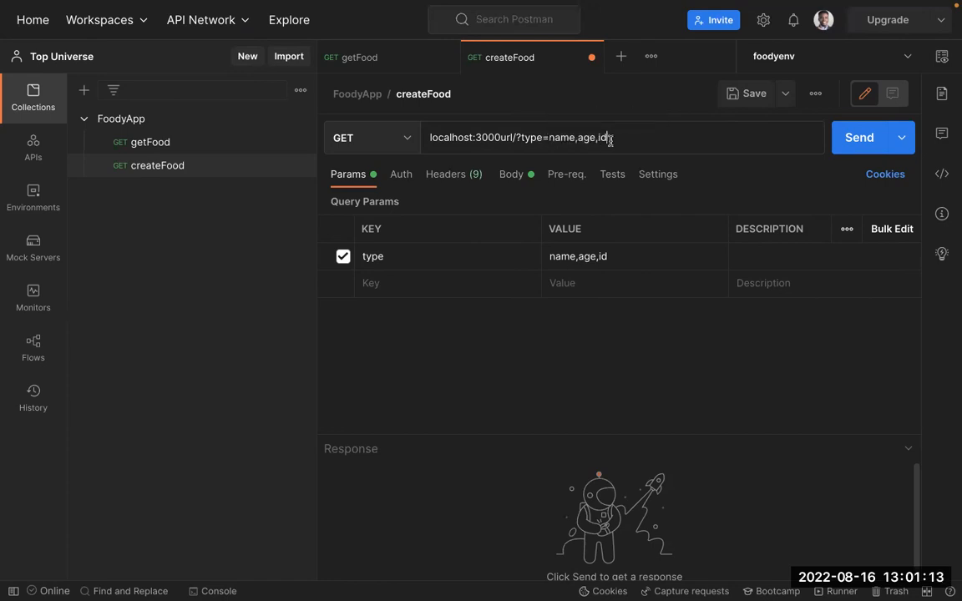
Step: Remove the stray url text and whole query string, leaving plain localhost:3000
double_click(561, 138)
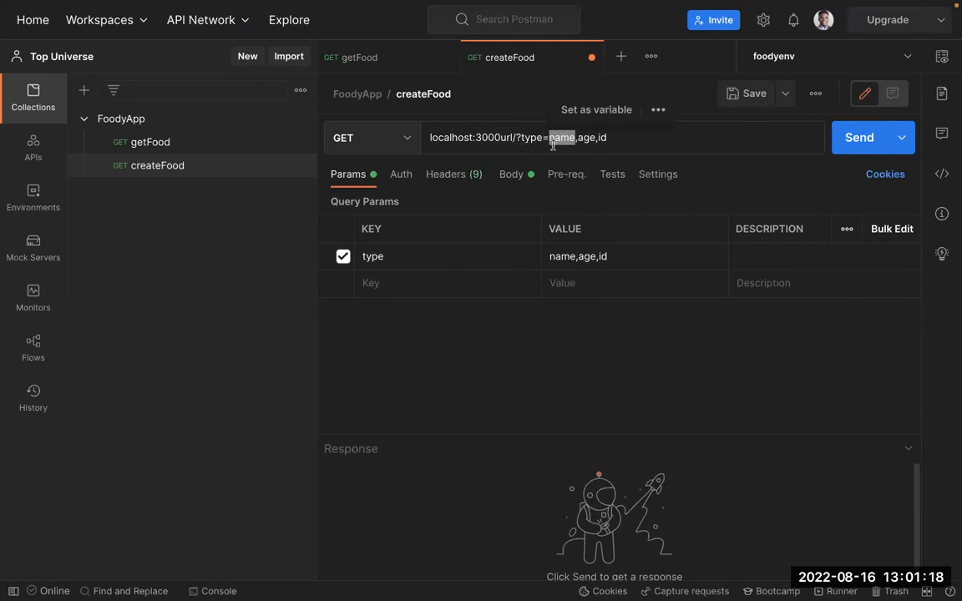
key("shift+super+Right")
left_click(561, 138)
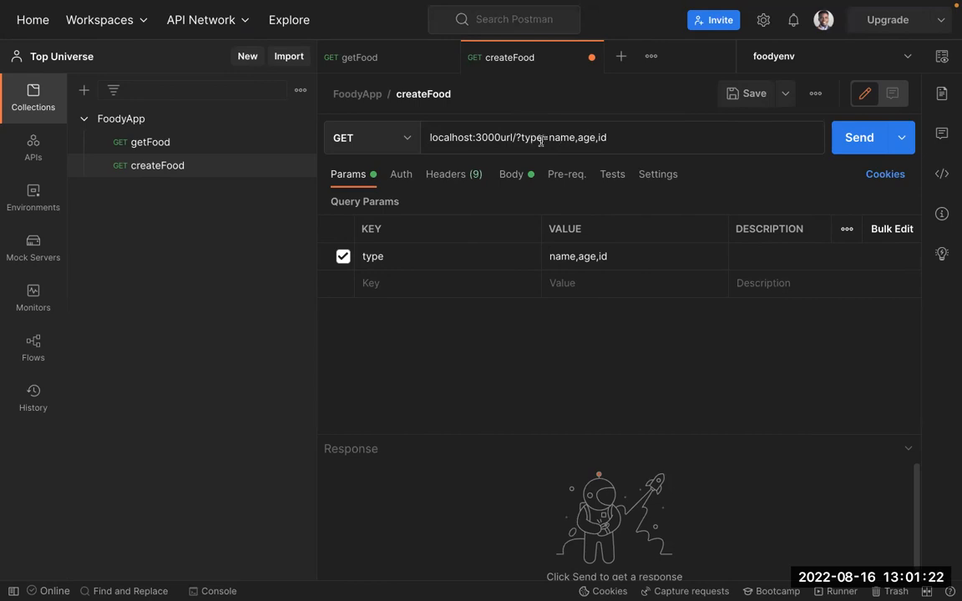
left_click(516, 137)
key("BackSpace")
key("BackSpace")
key("BackSpace")
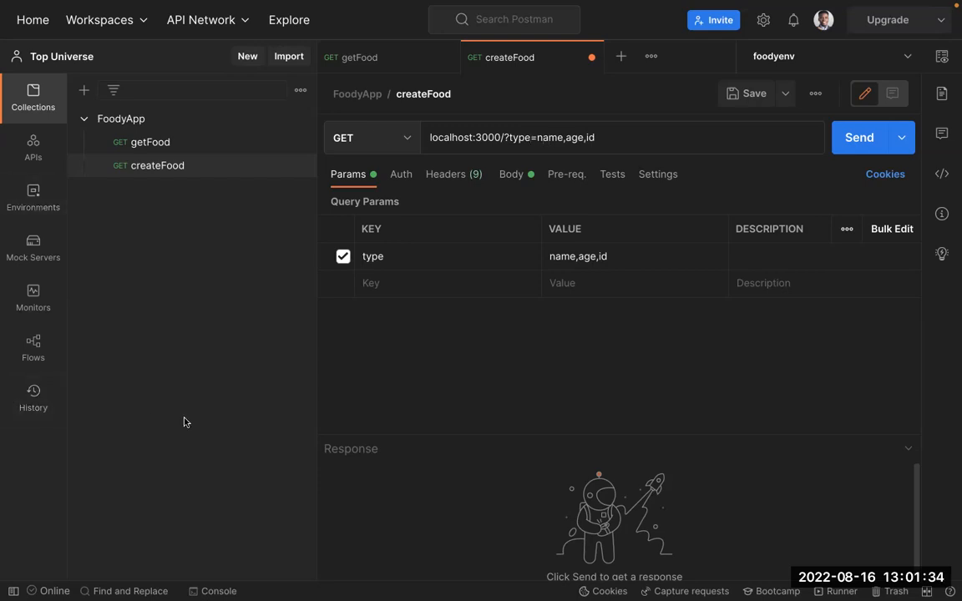
left_click(536, 137)
left_click(616, 139, "shift")
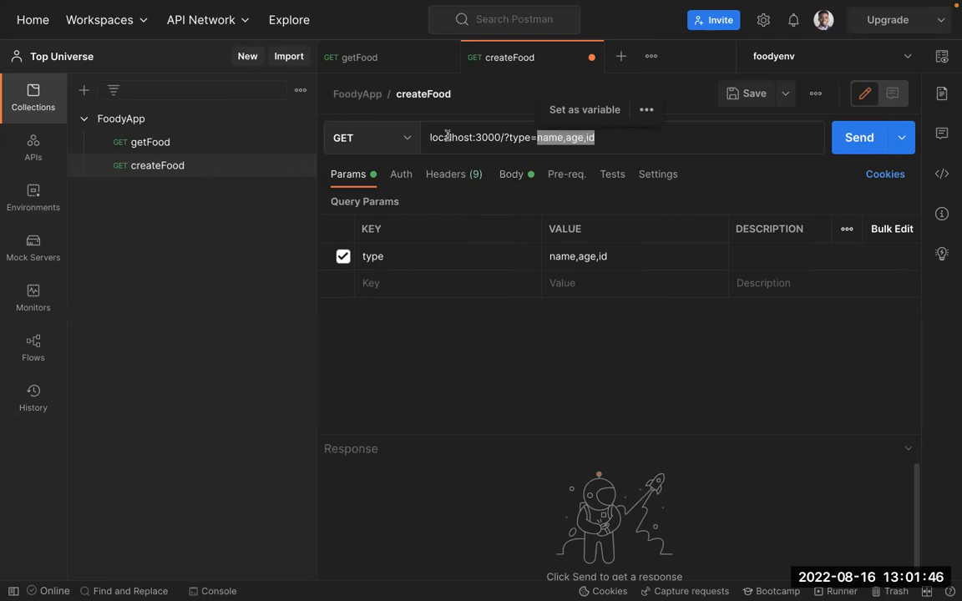
left_click(508, 137)
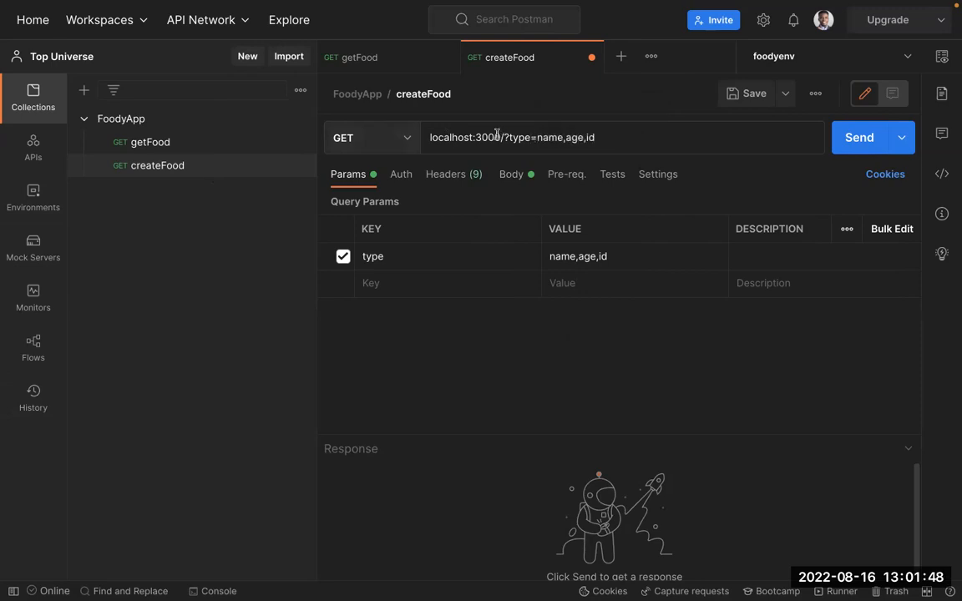
left_click_drag(502, 137, 592, 150)
key("BackSpace")
key("BackSpace")
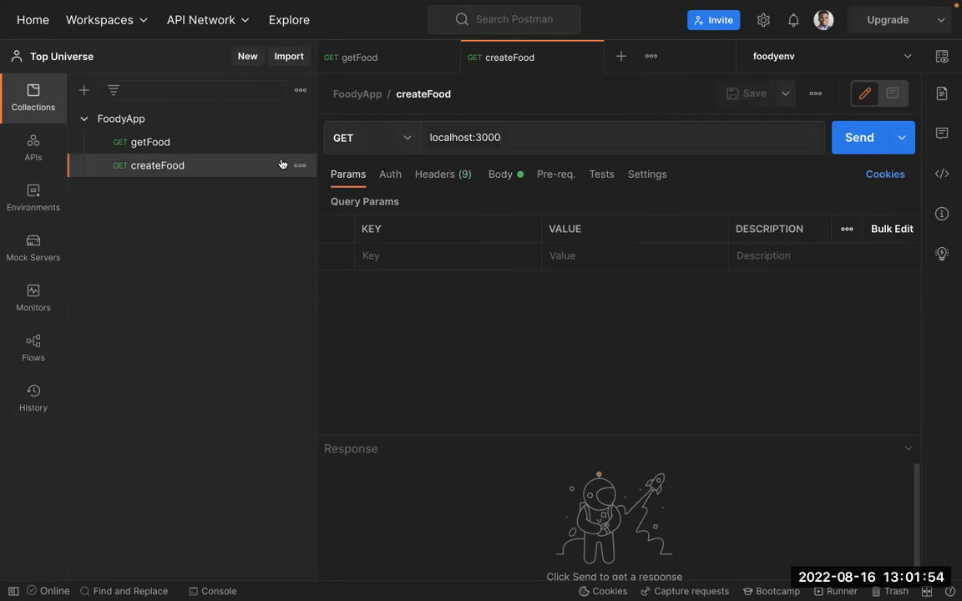
Step: Change the method to POST, save the request, and switch to the desktop space
left_click(382, 133)
type("POST")
key("Return")
key("ctrl+s")
key("ctrl+Left")
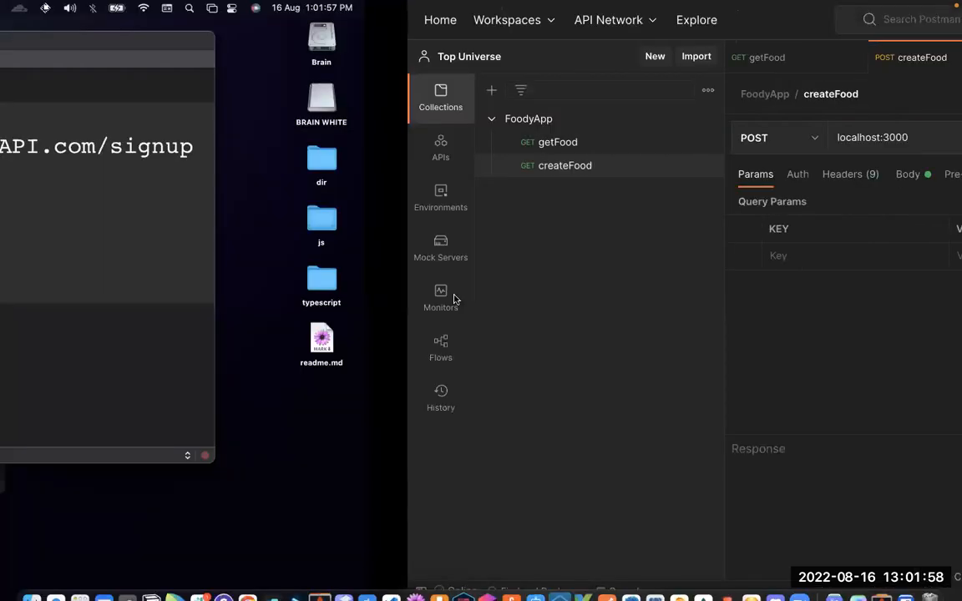
Step: Create the expressWeb folder in the terminal and cd into it
left_click(217, 491)
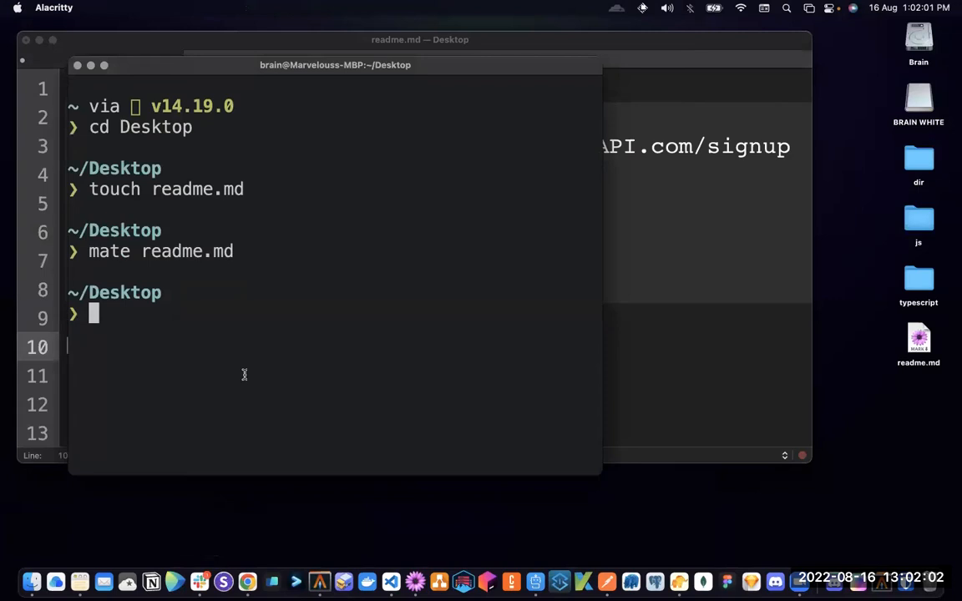
type("mkdi")
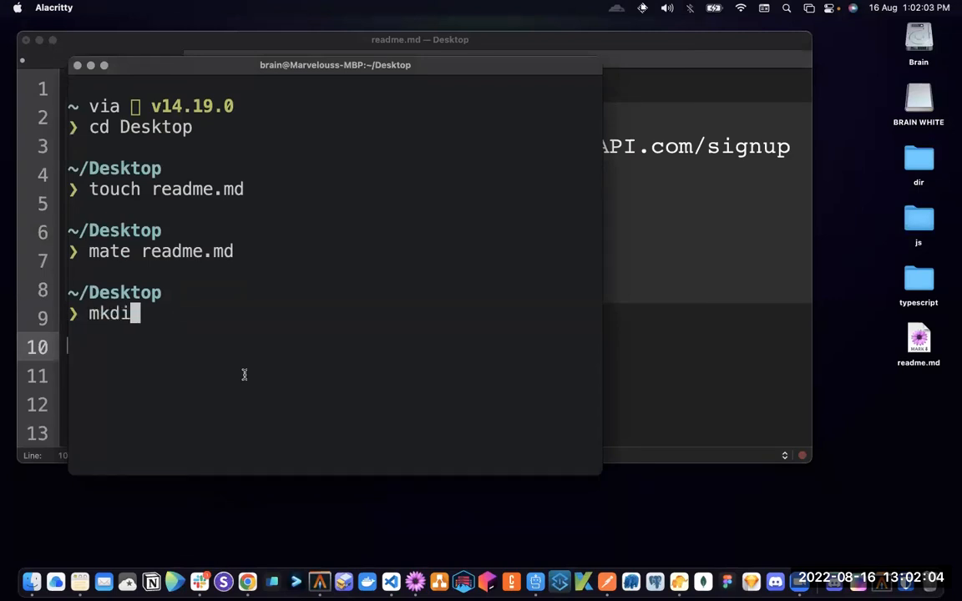
type("r expressWeb")
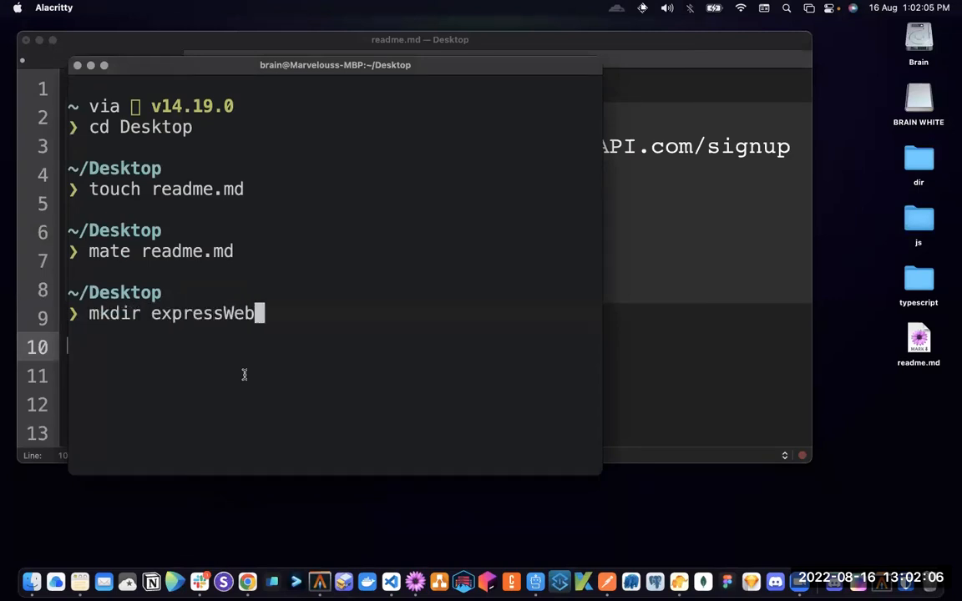
key("Return")
type("cd ex")
key("Tab")
key("Return")
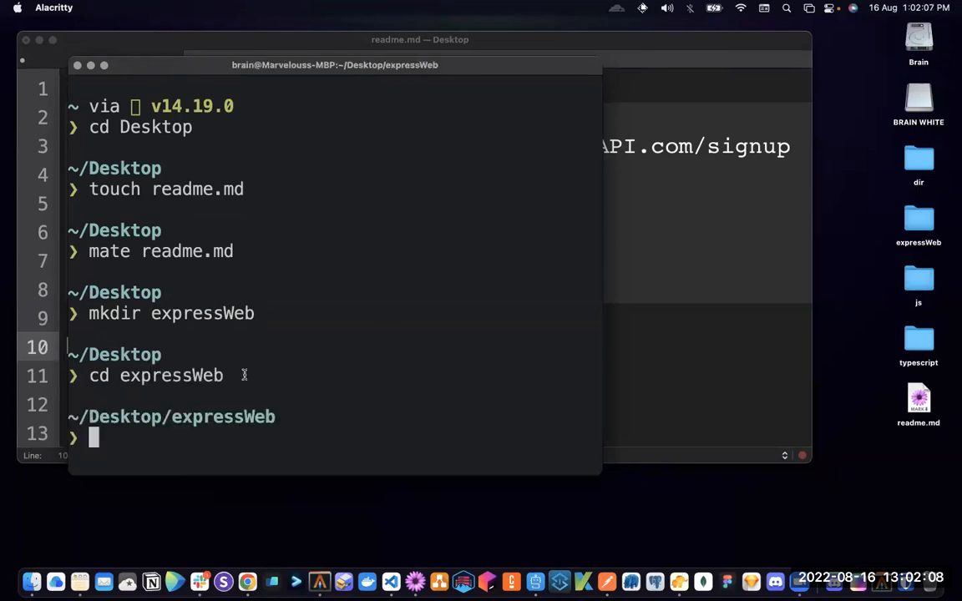
Step: Create index.js and a default package.json with npm init -y, then run code
type("touch i")
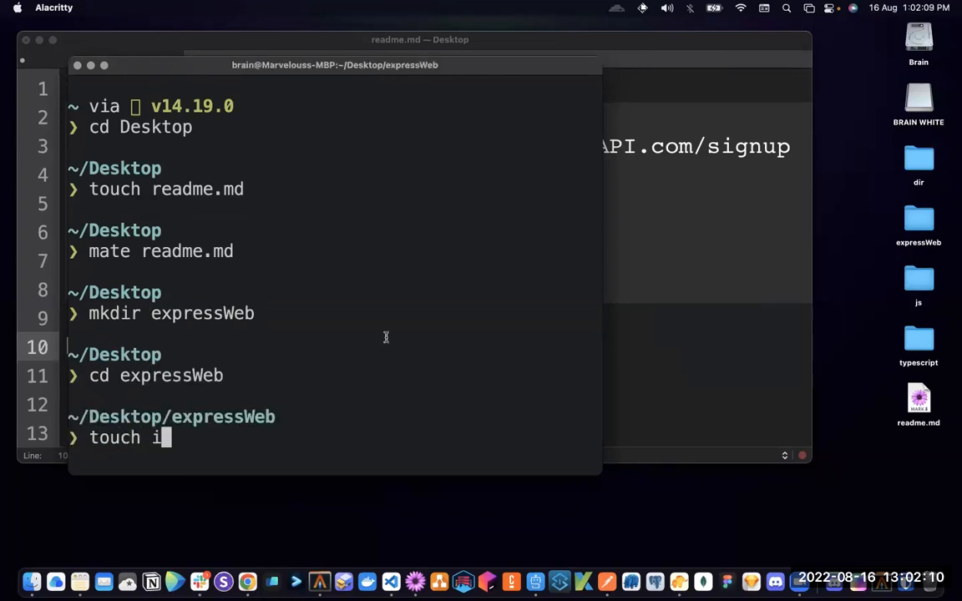
type("ndex.js &")
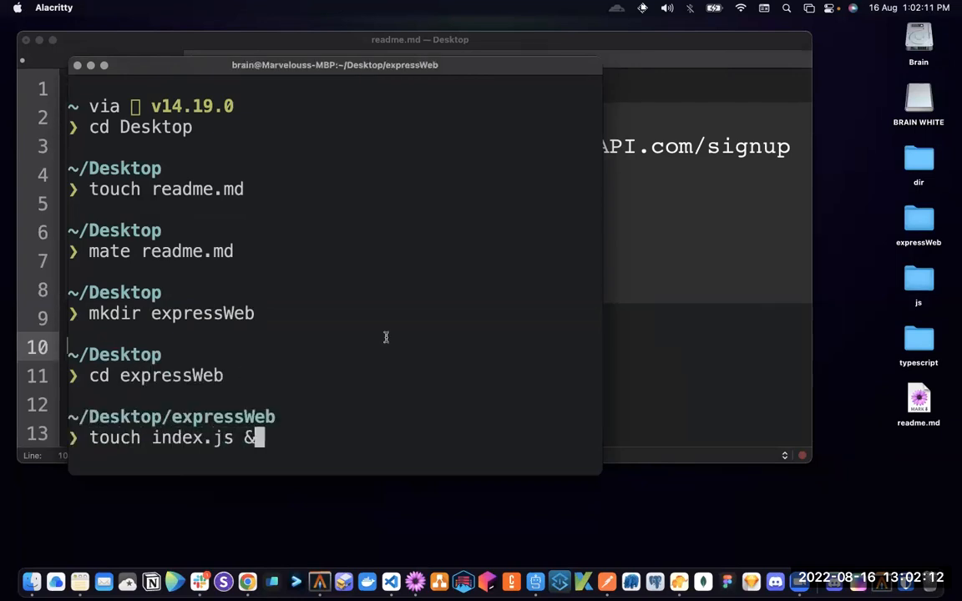
type("& npm init -y")
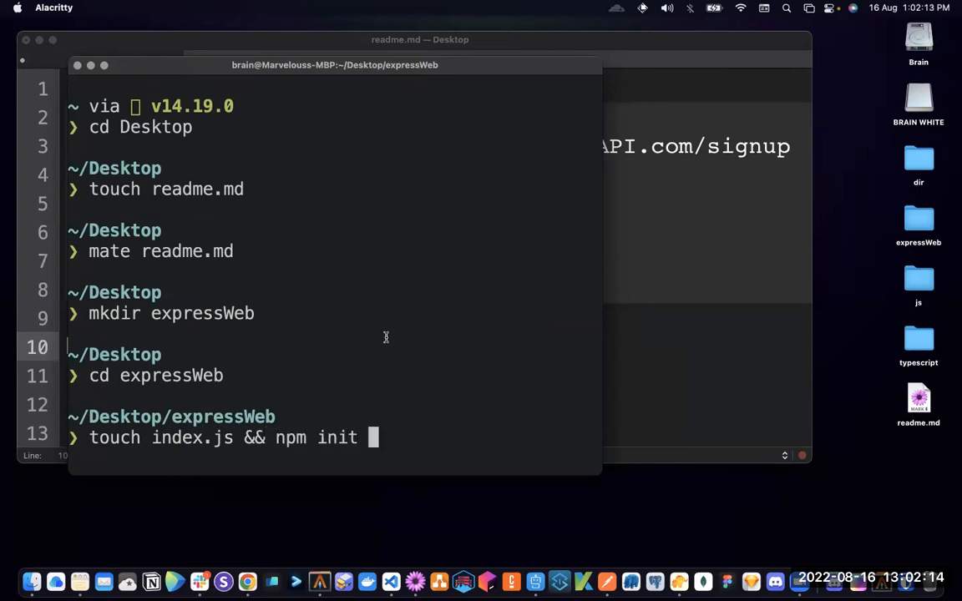
key("BackSpace")
type("y")
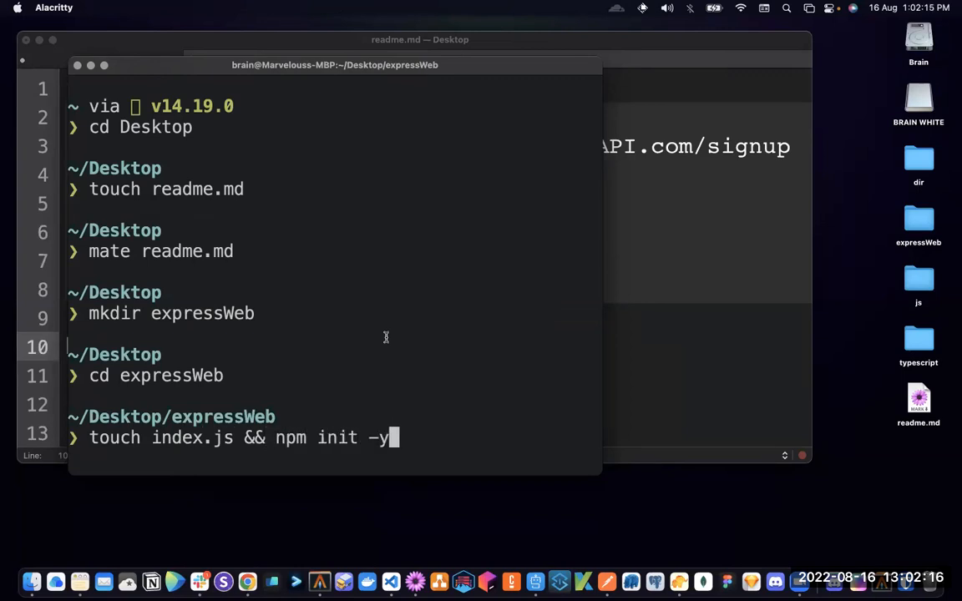
left_click(484, 209)
key("Return")
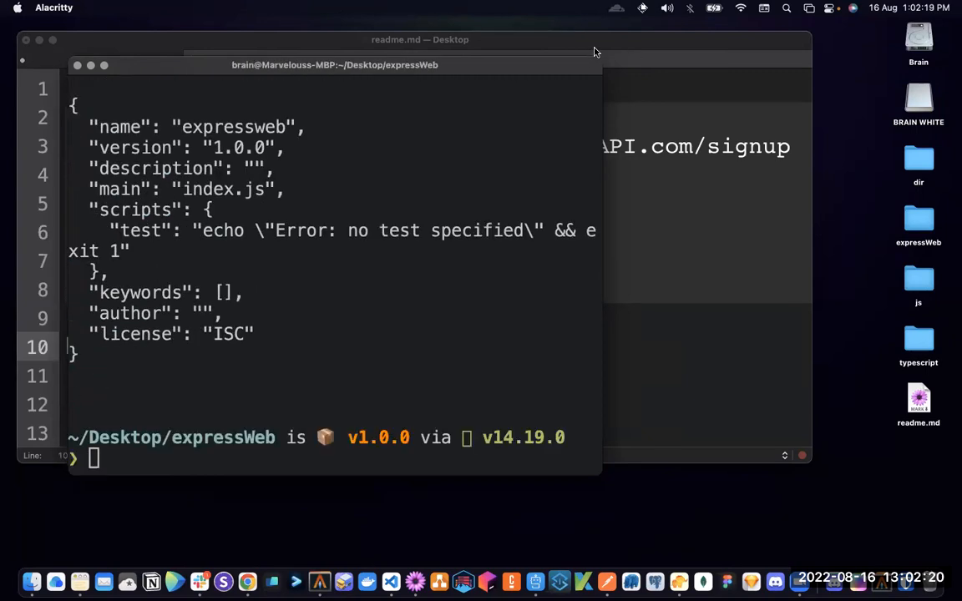
type("code .")
key("Return")
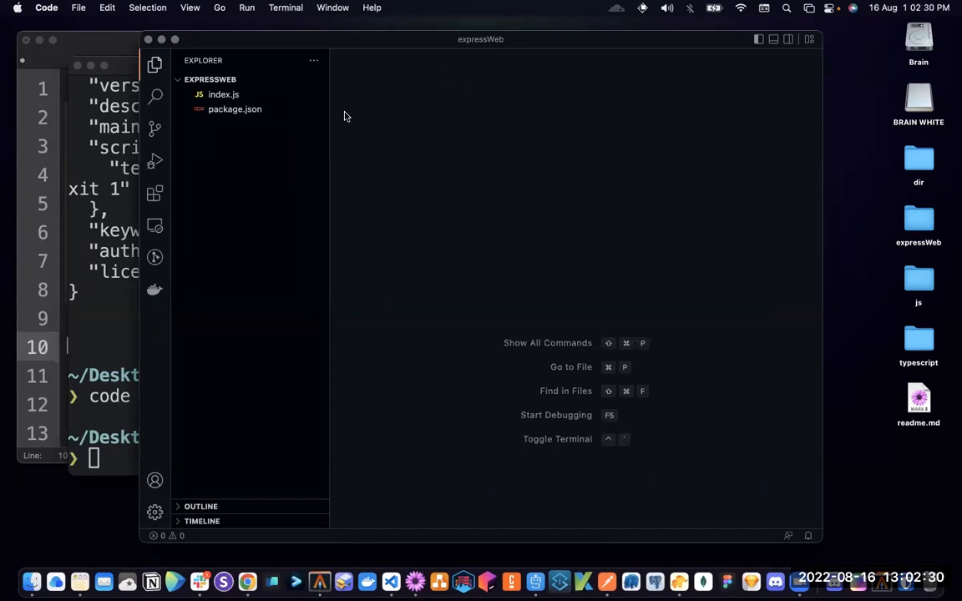
Step: Make VS Code full screen and zoomed in, with index.js and the integrated terminal open
left_click(175, 40)
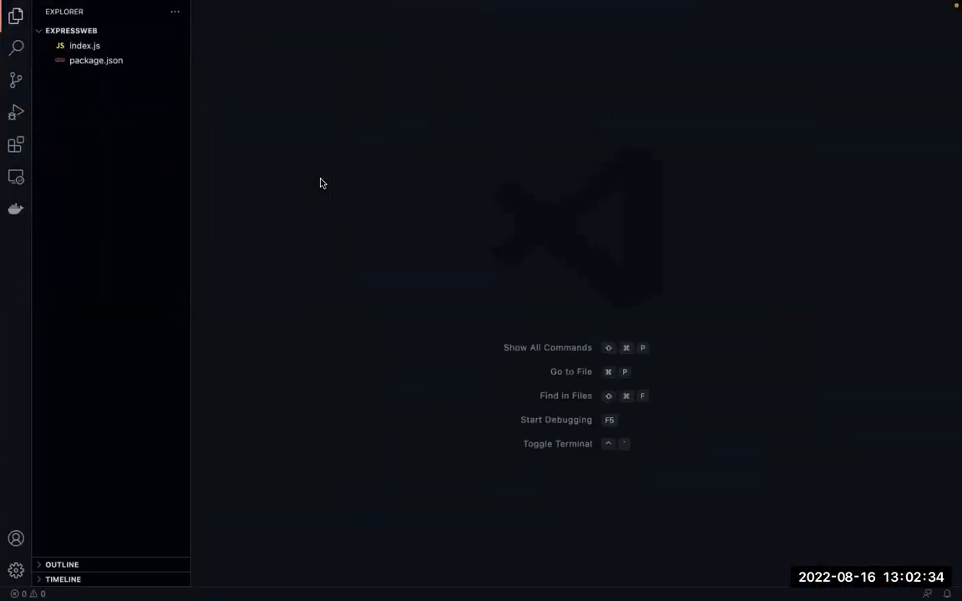
key("super+equal")
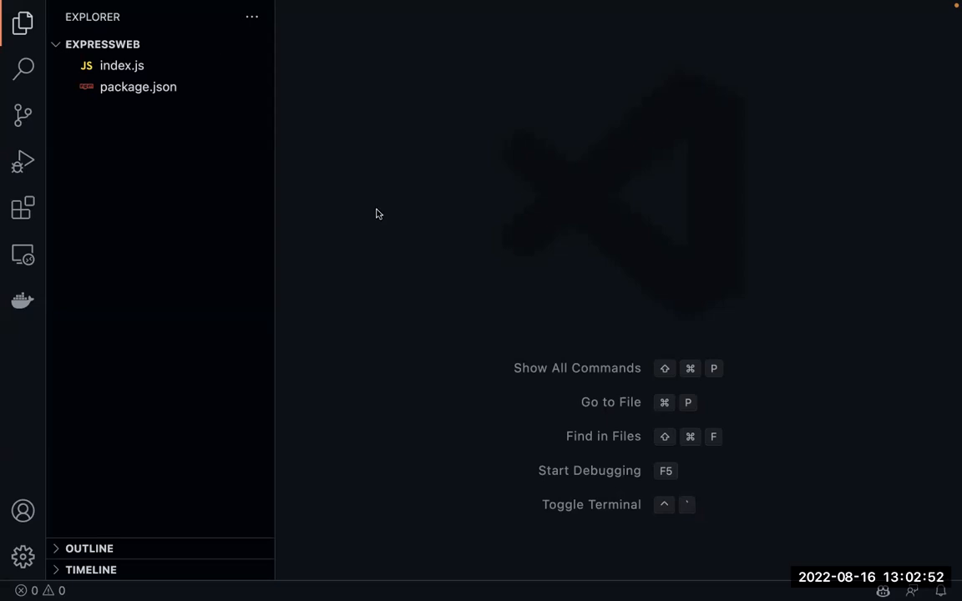
left_click(166, 62)
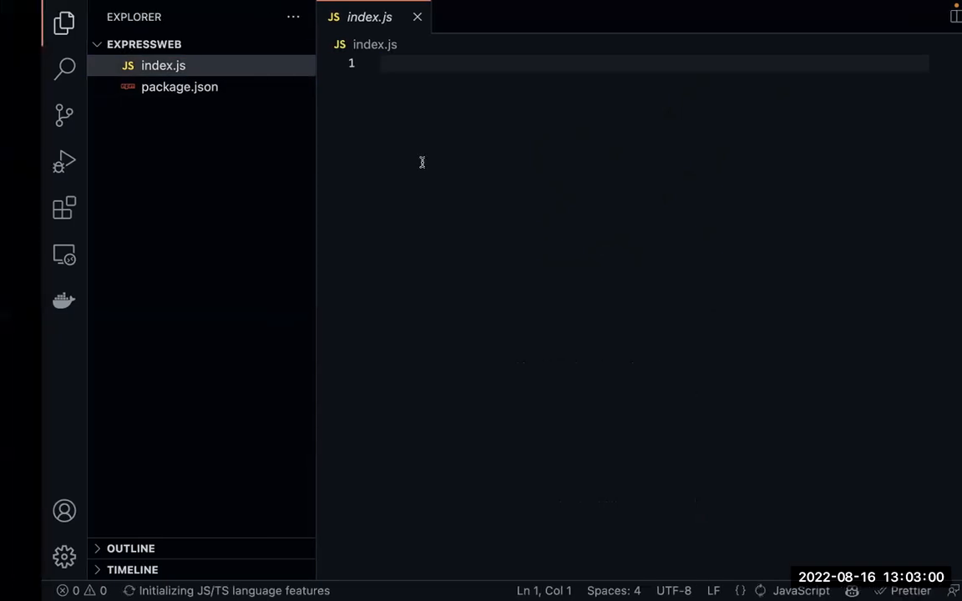
key("ctrl+grave")
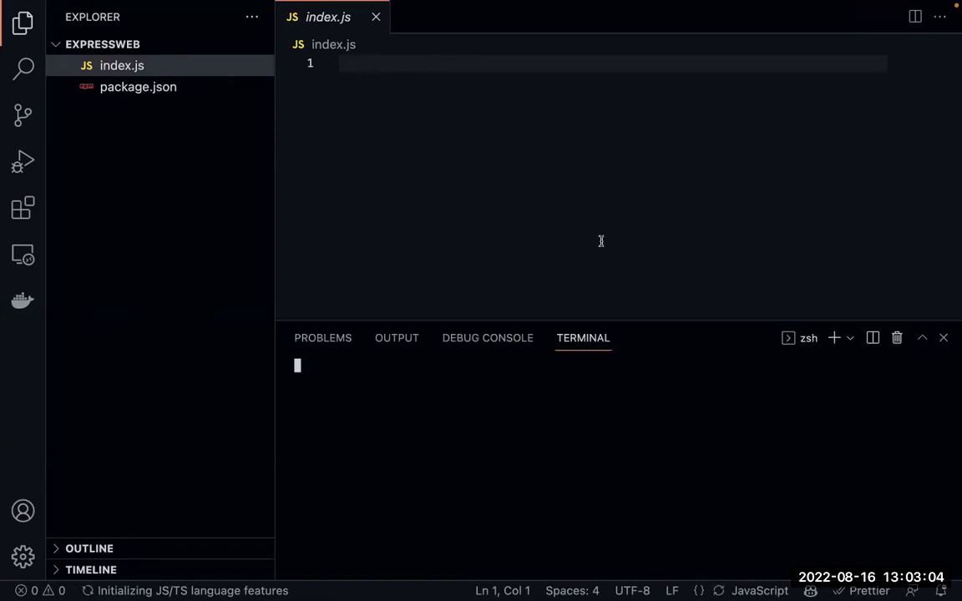
Step: Move the Chrome window into its own desktop space in Mission Control
key("ctrl+Up")
left_click_drag(401, 182, 415, 63)
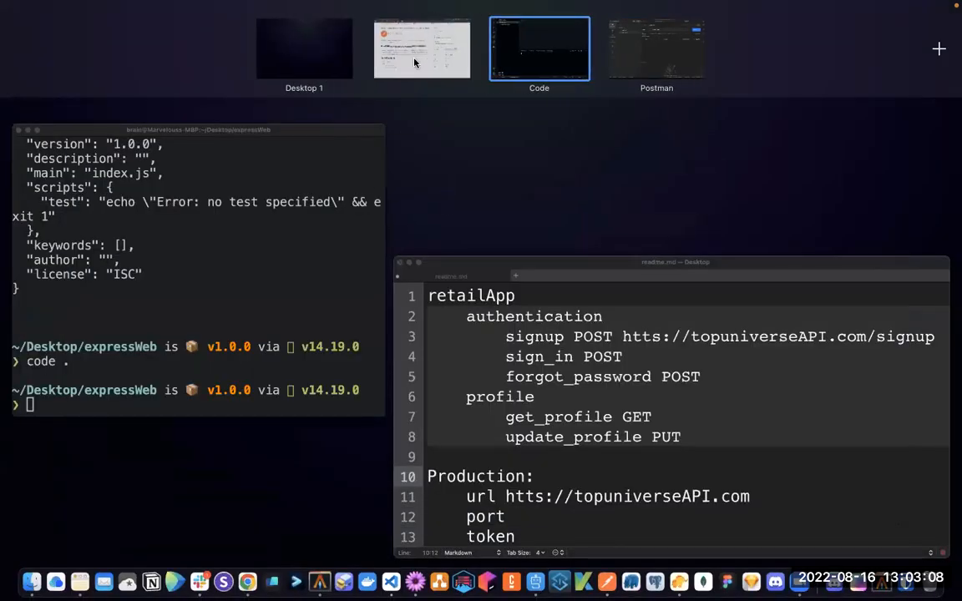
left_click(414, 62)
Step: Search for expressjs and open the official Express site
left_click(420, 42)
type("exp")
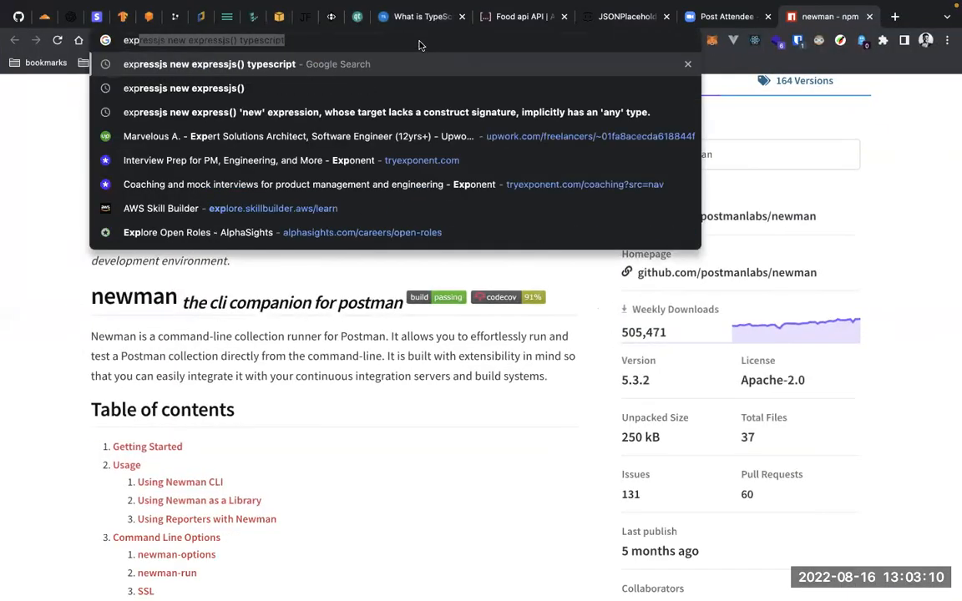
type("ress")
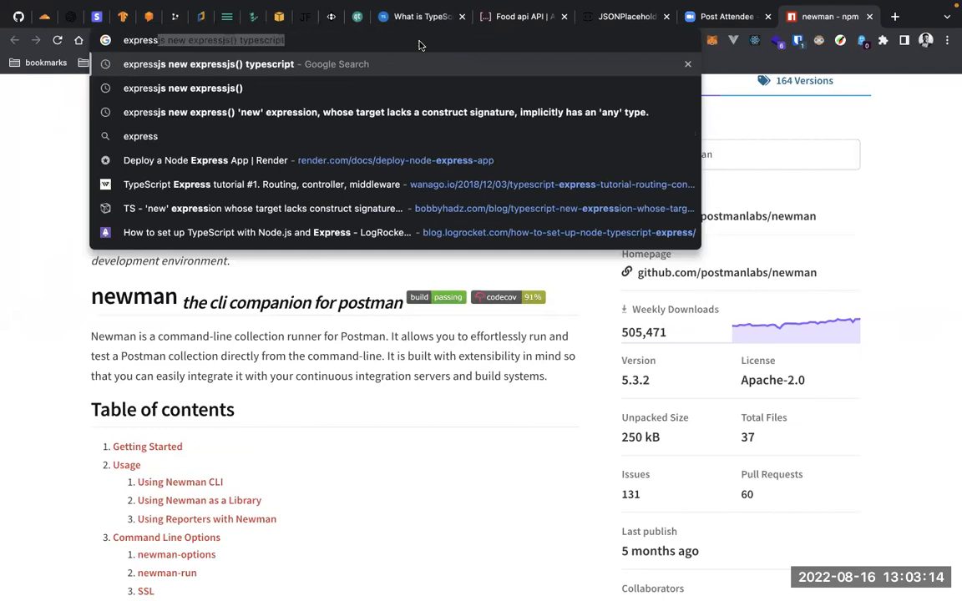
type("js")
key("Return")
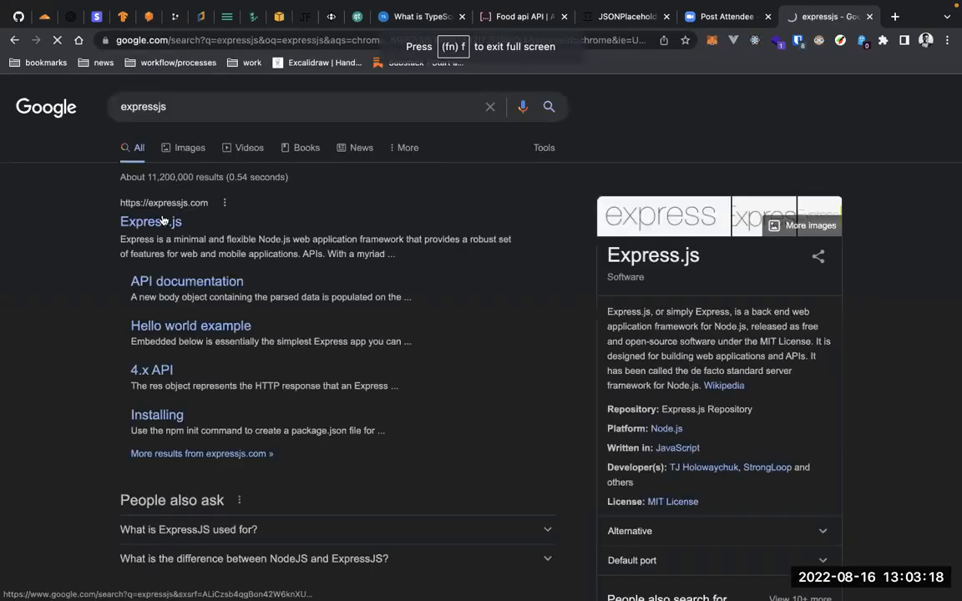
left_click(157, 222)
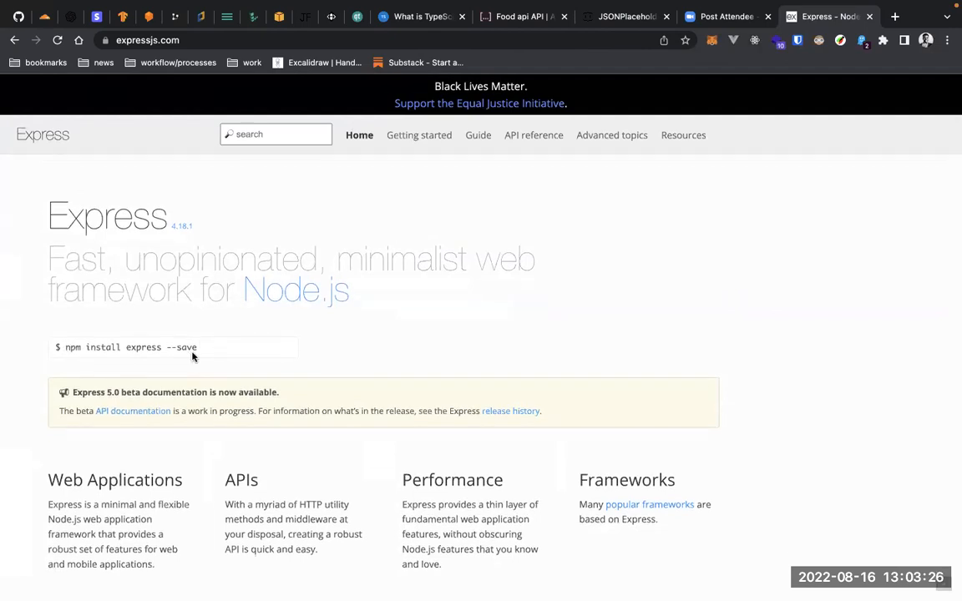
Step: Copy npm install express from the Getting started guide and run it in the VS Code terminal
triple_click(192, 354)
scroll(199, 380, "down", 1)
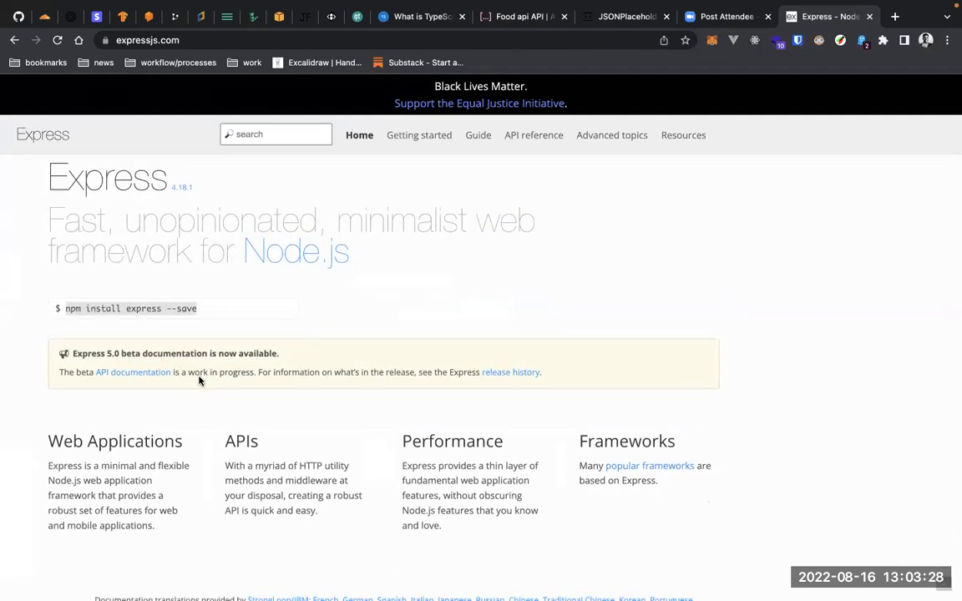
scroll(200, 379, "up", 1)
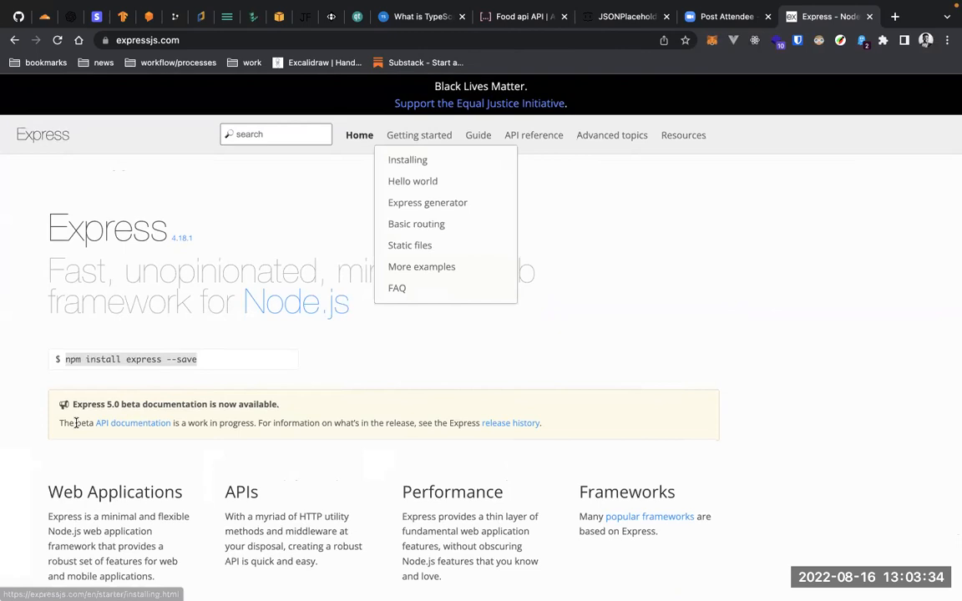
left_click(428, 137)
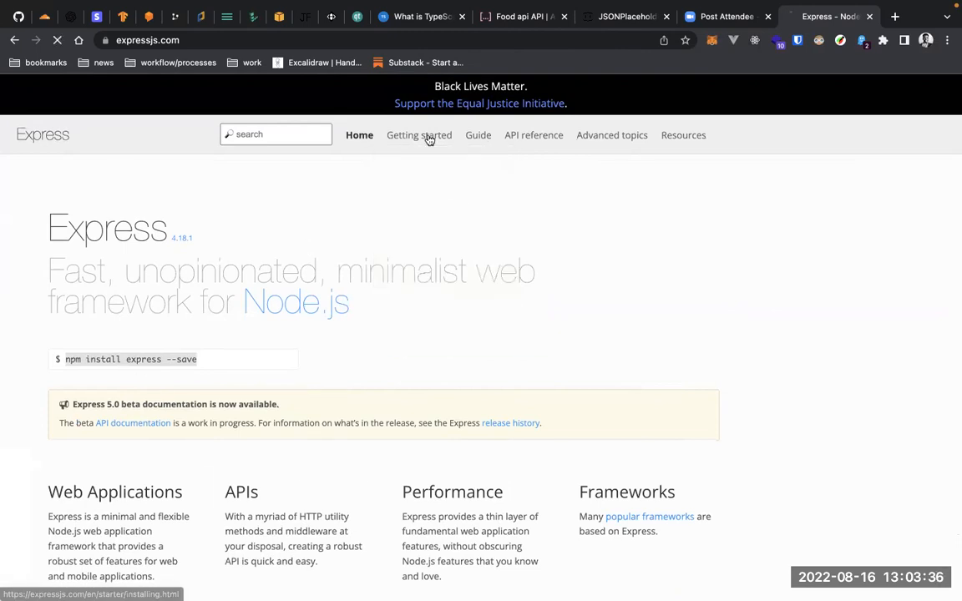
scroll(294, 289, "down", 3)
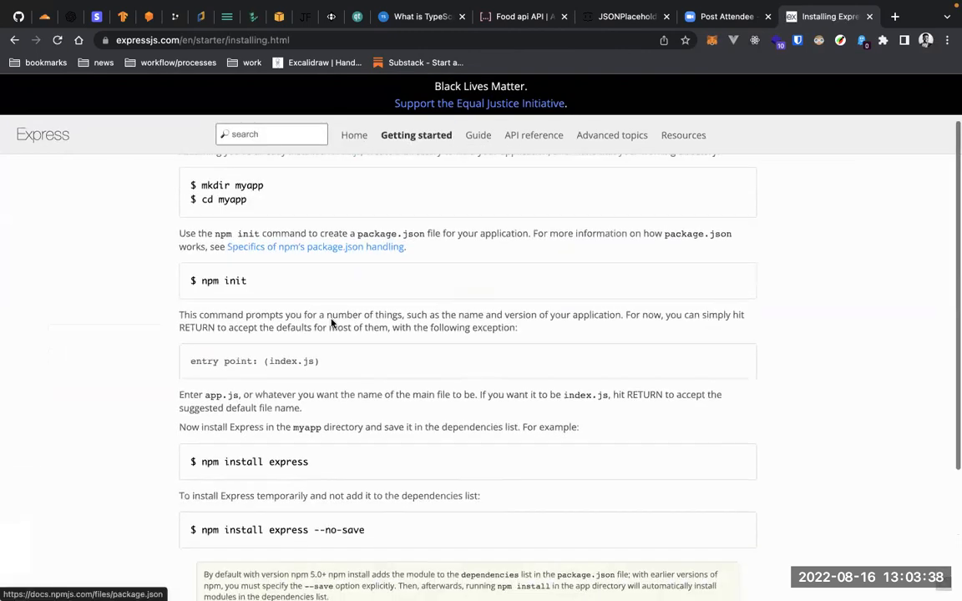
triple_click(345, 372)
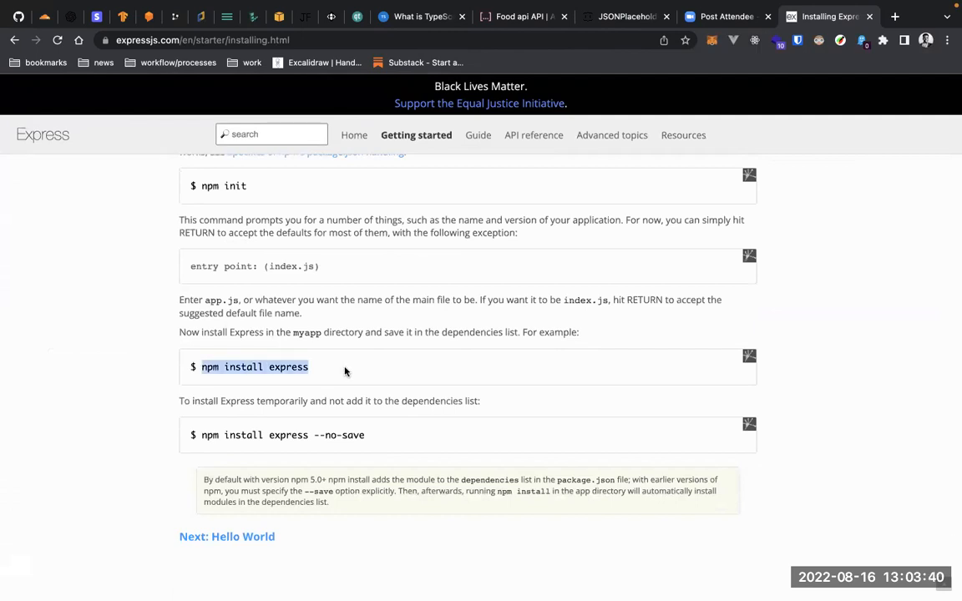
scroll(341, 370, "down", 1)
key("super+c")
key("ctrl+Right")
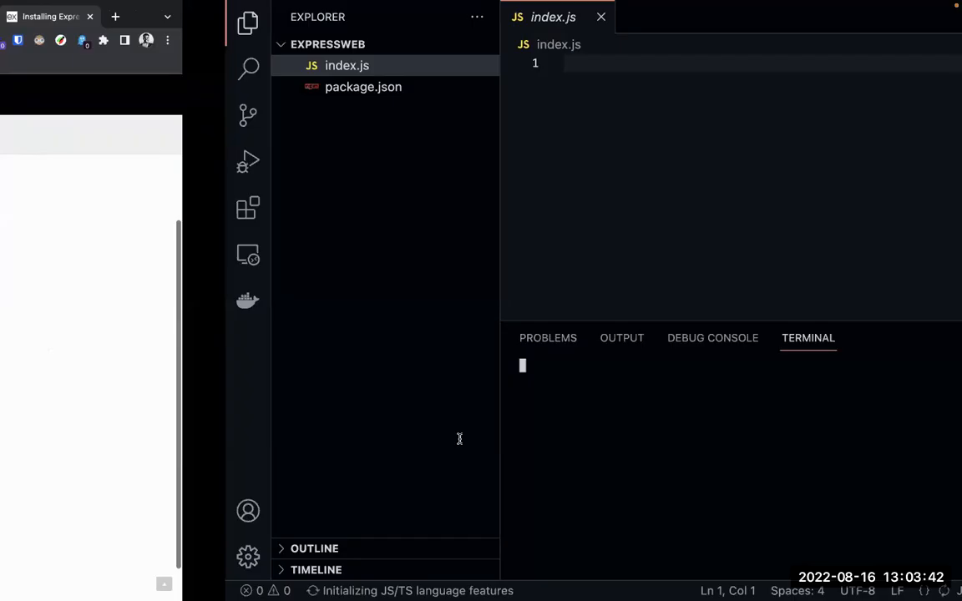
key("super+v")
key("Return")
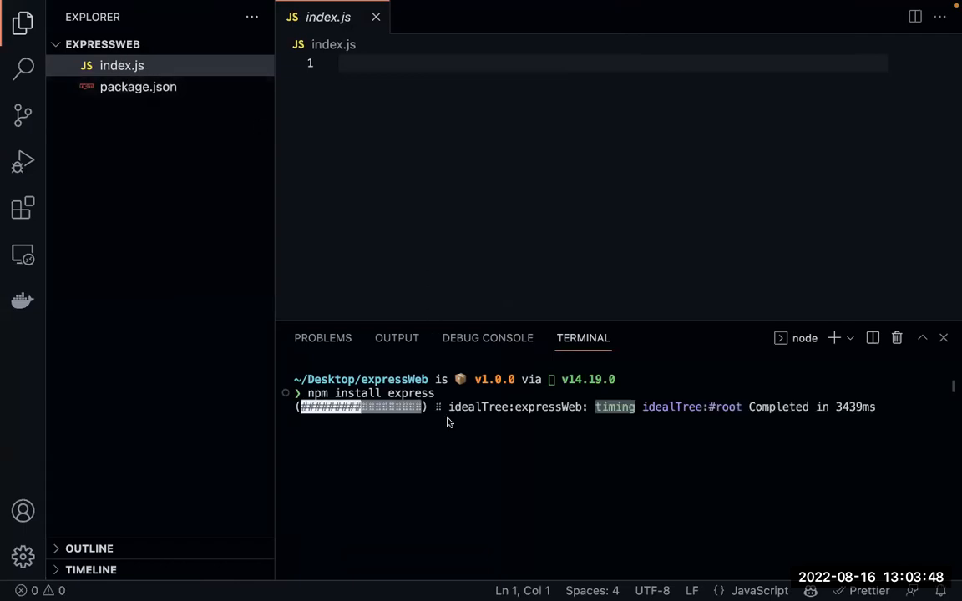
Step: Open the Hello world example page and copy its sample server code
key("ctrl+Left")
scroll(434, 217, "up", 5)
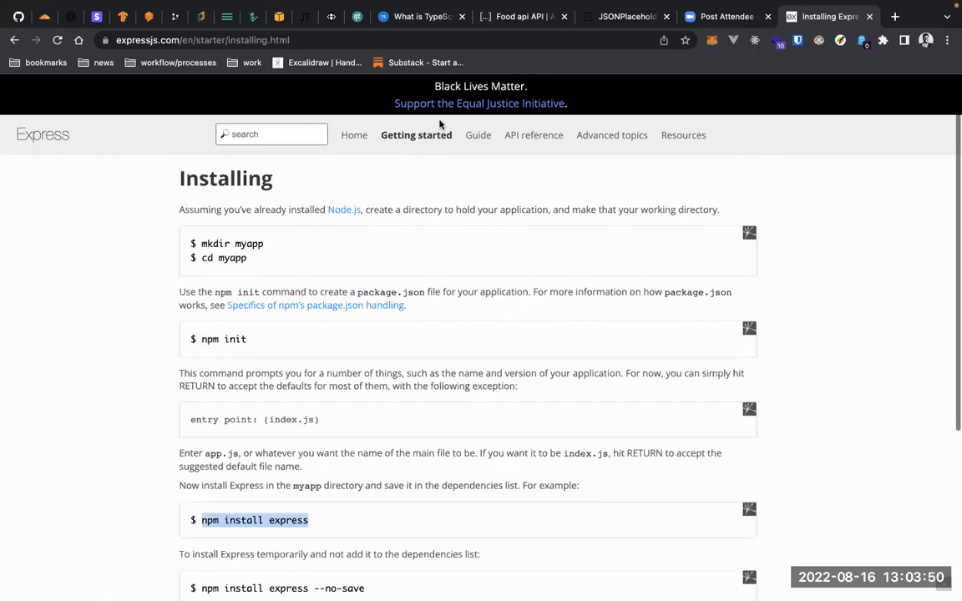
mouse_move(415, 135)
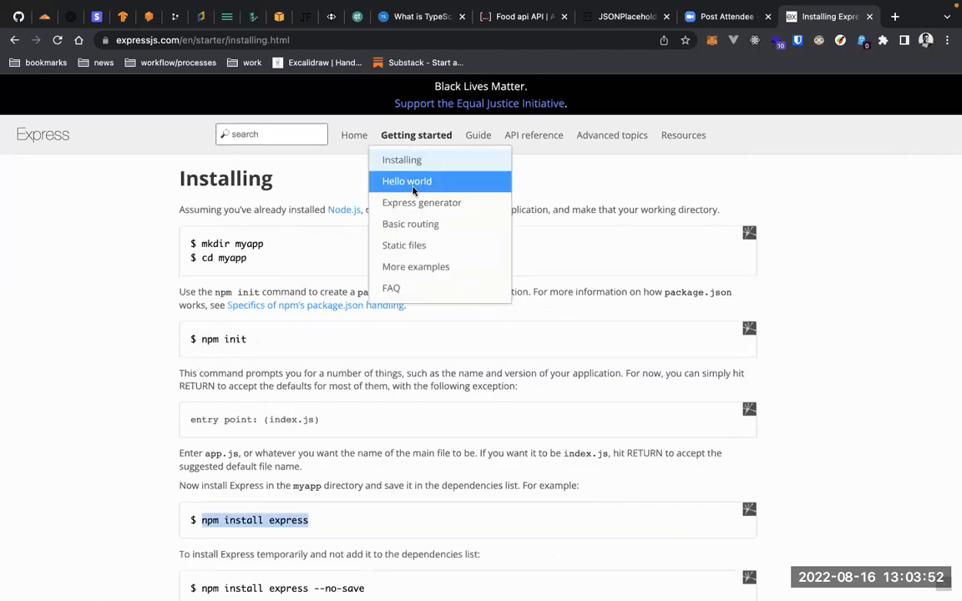
left_click(413, 189)
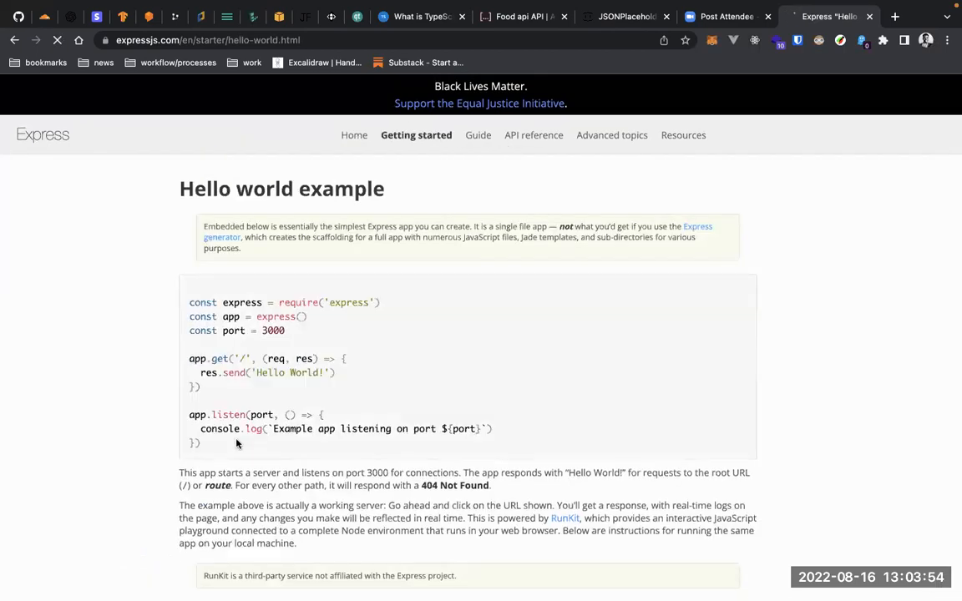
scroll(229, 436, "down", 1)
left_click_drag(203, 426, 189, 284)
key("super+Tab")
Step: Paste the Express hello-world sample using port 3000 into index.js and save it
left_click(496, 163)
key("super+v")
left_click(528, 105)
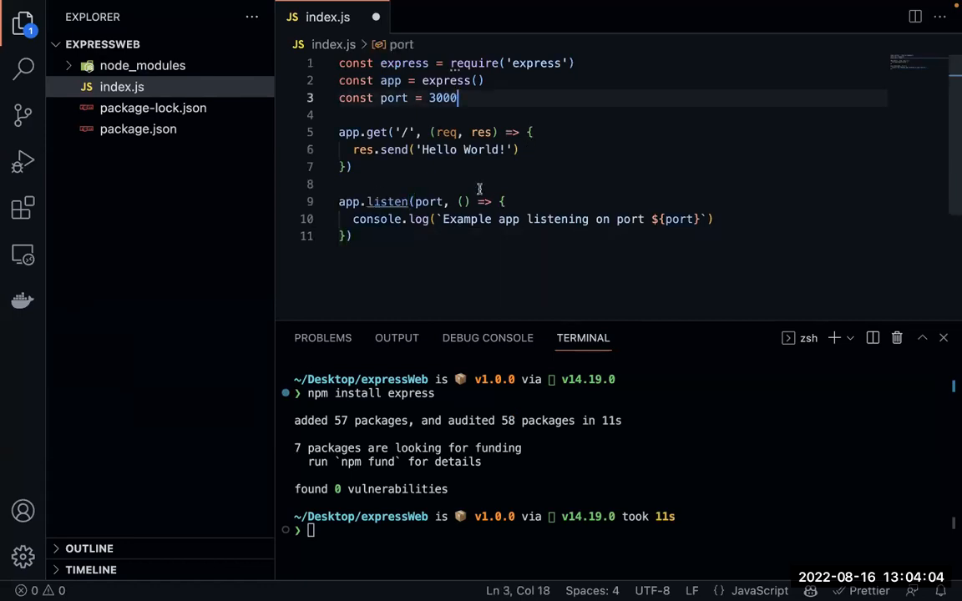
key("ctrl+s")
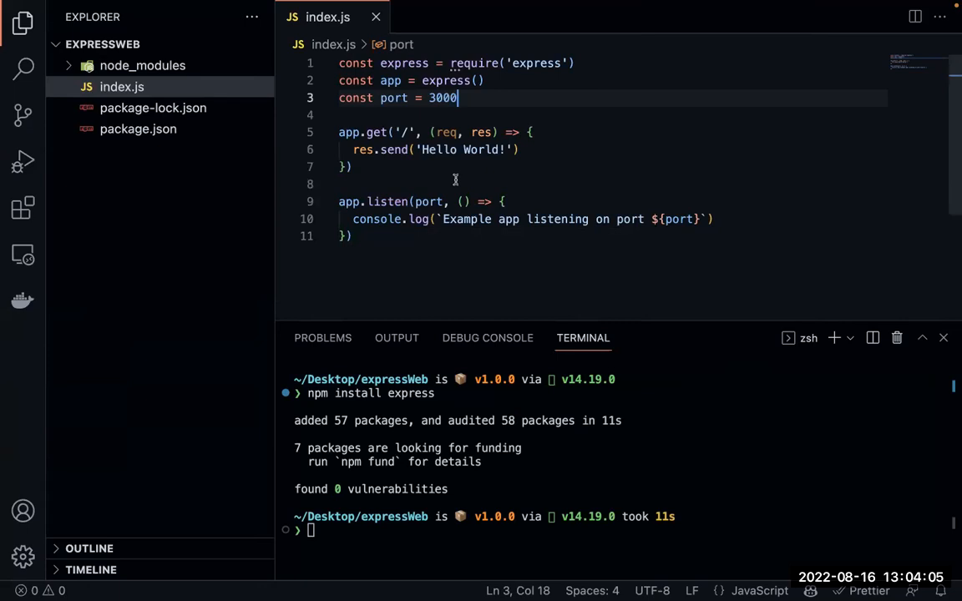
double_click(678, 219)
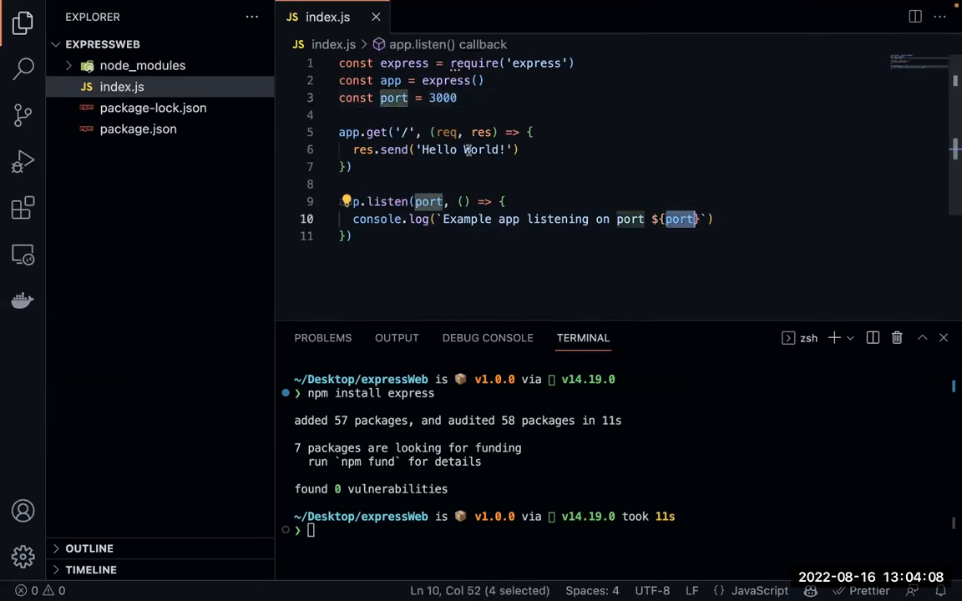
left_click(469, 115)
Step: Run nodemon index.js in the integrated terminal to start the server
left_click(499, 442)
type("node")
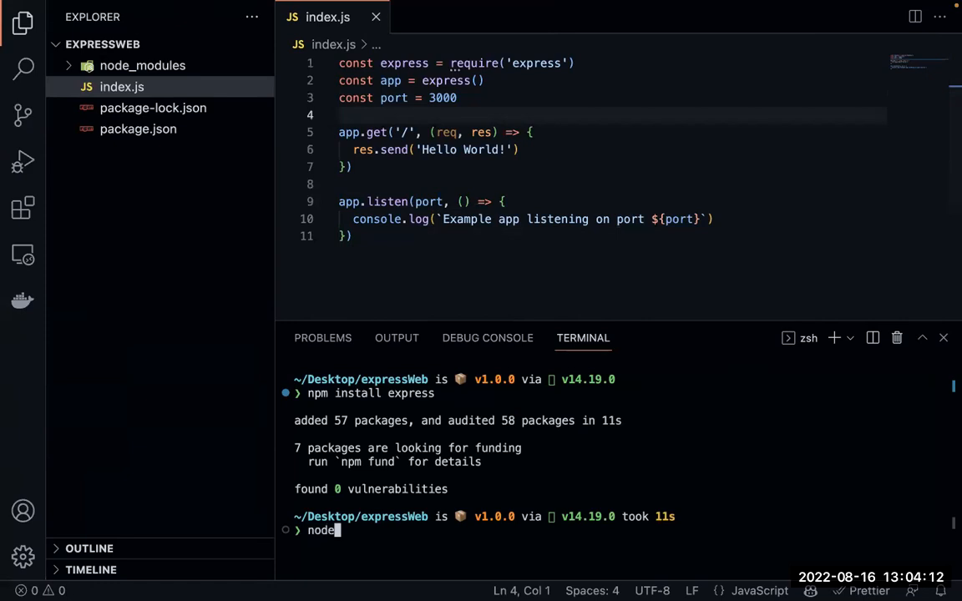
key("BackSpace")
type("emon index.js")
key("Return")
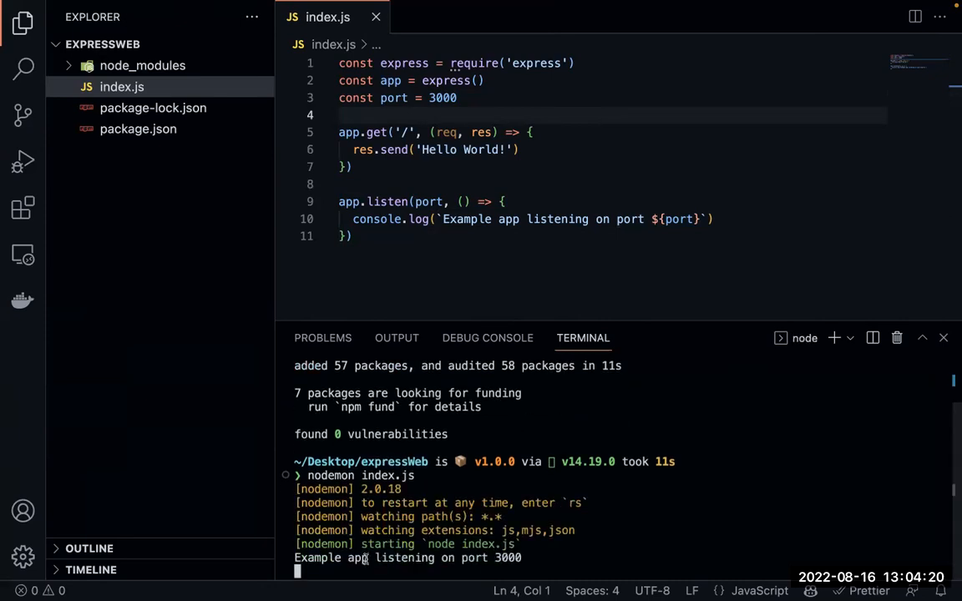
key("ctrl+Left")
key("ctrl+Left")
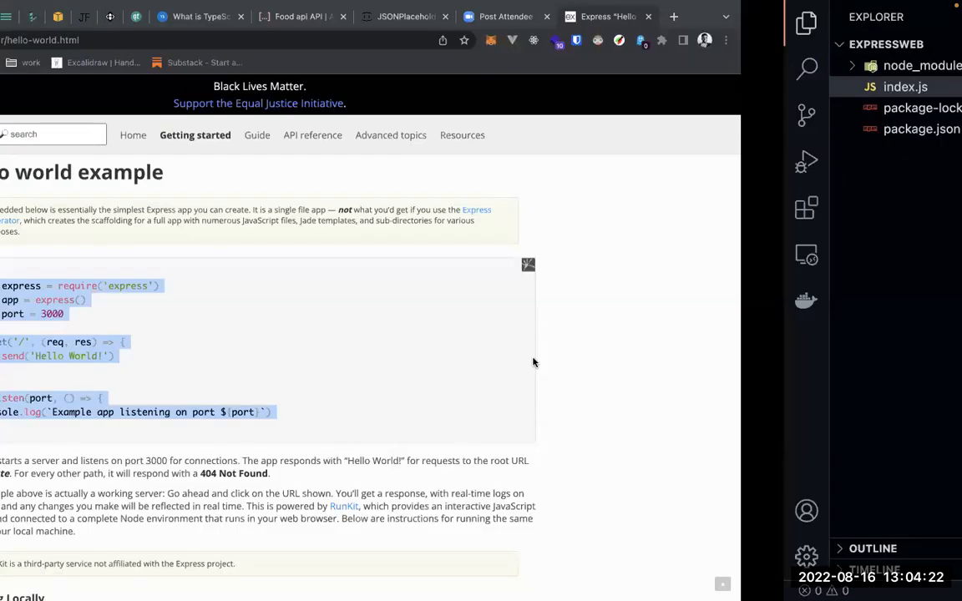
key("ctrl+Right")
key("ctrl+Right")
key("ctrl+Right")
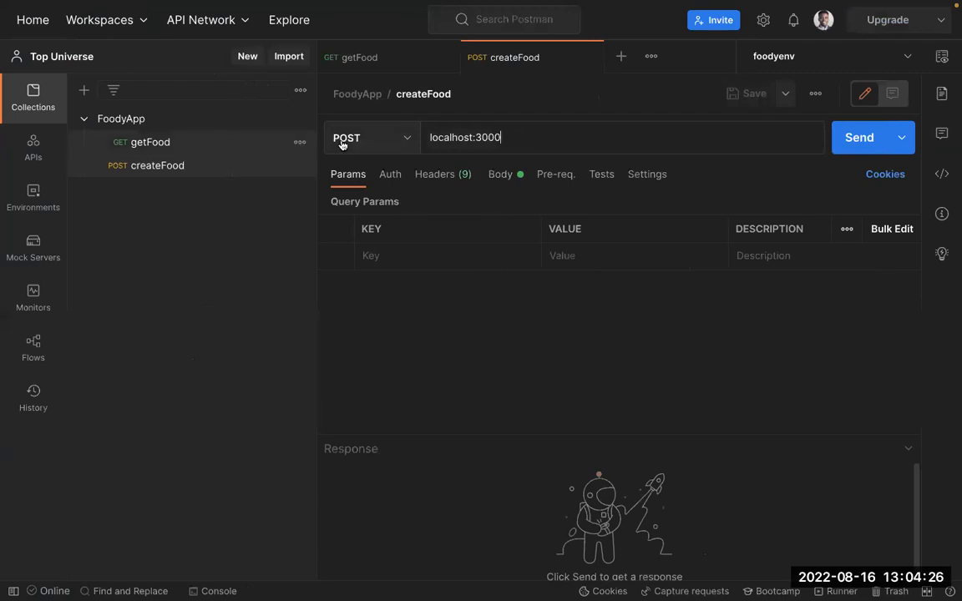
Step: Open the getFood request, trim its URL to localhost:3000, and send it
left_click(192, 141)
left_click(502, 137)
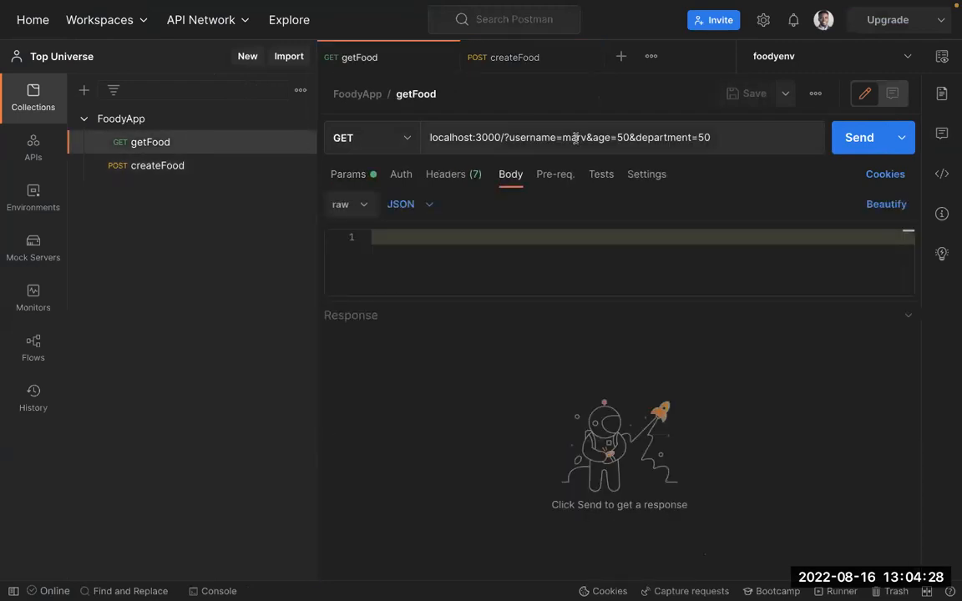
key("super+shift+Right")
key("BackSpace")
key("Return")
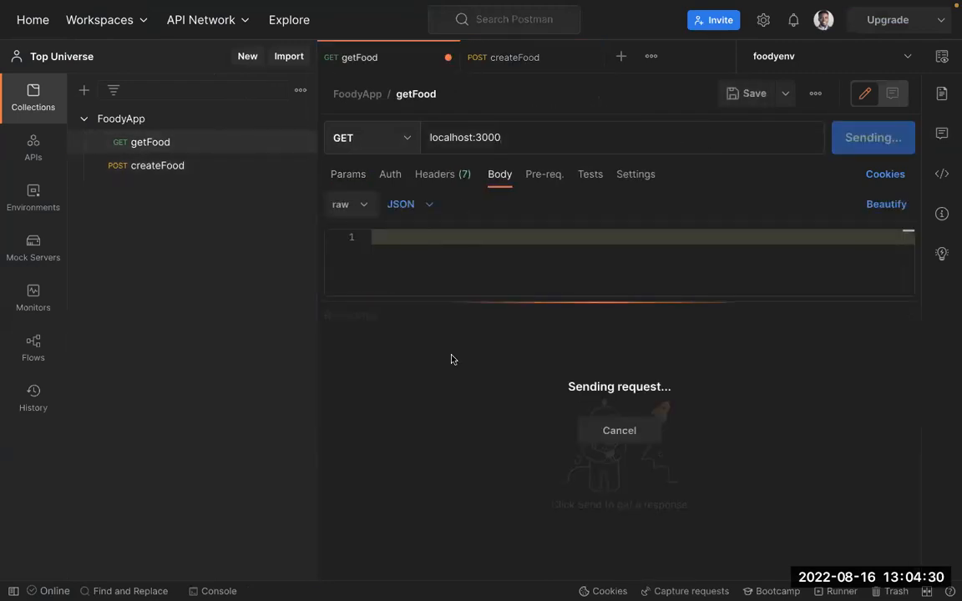
Step: Change the greeting to 'Hello Marv!', save index.js, and resend the request
key("ctrl+Left")
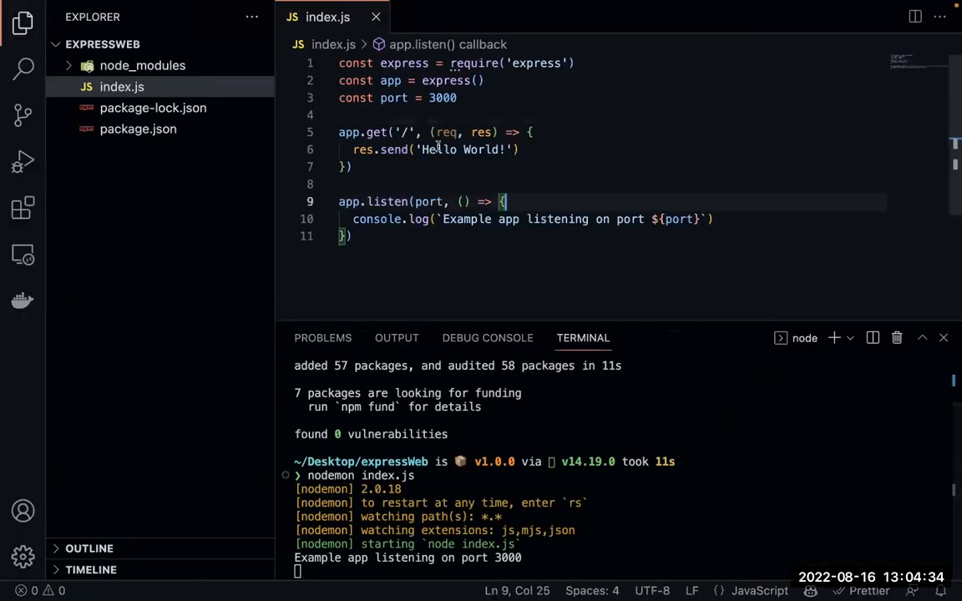
double_click(472, 150)
type("Marvc")
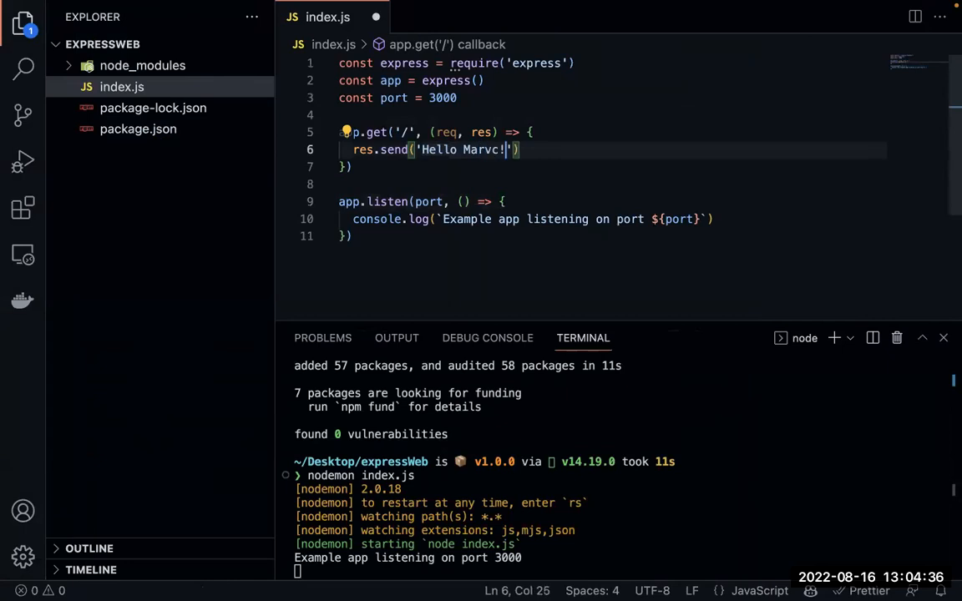
key("BackSpace")
key("ctrl+s")
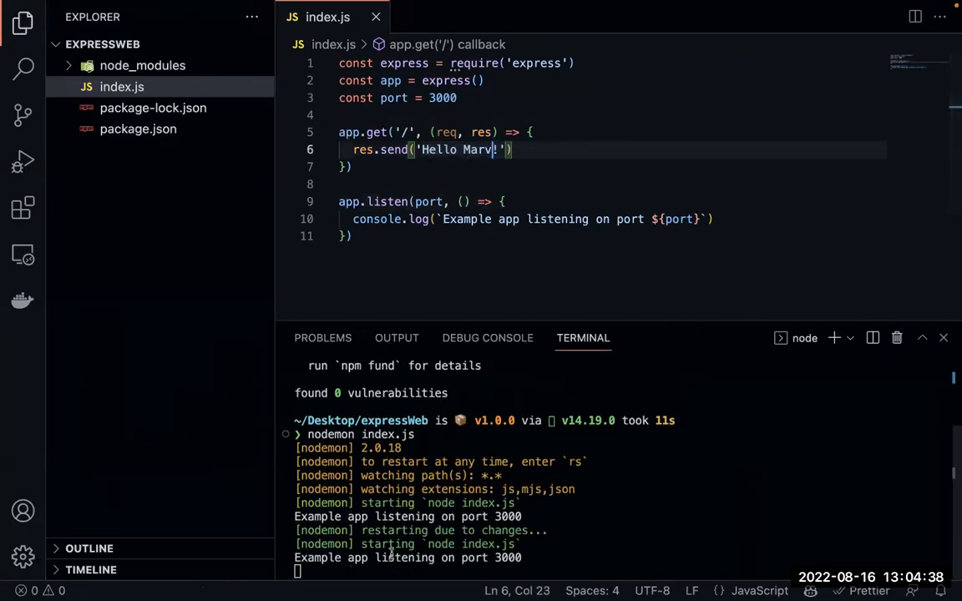
key("ctrl+Right")
key("ctrl+Return")
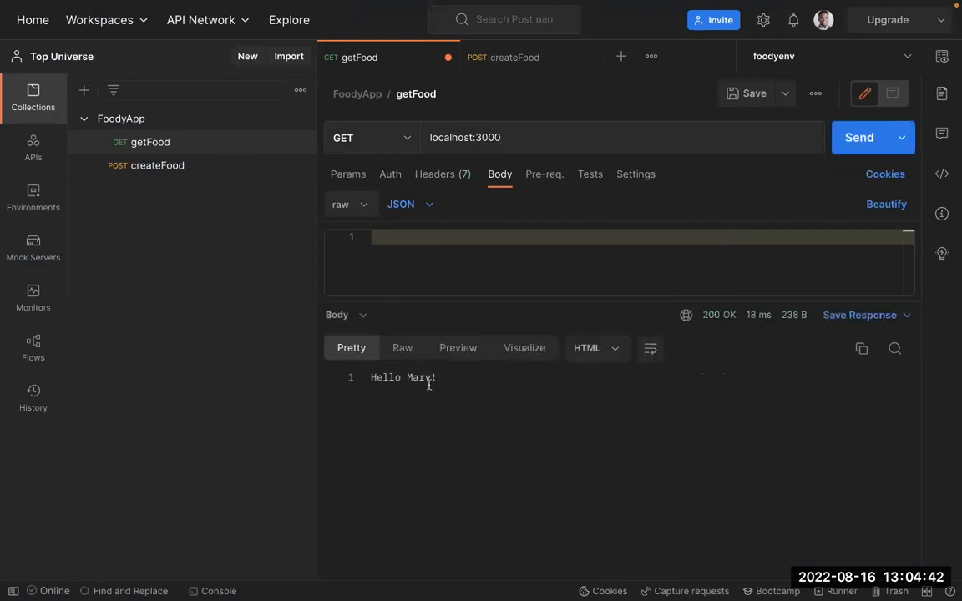
key("ctrl+Left")
key("End")
Step: Add an indented blank line above res.send in the root route handler
left_click(488, 133)
key("End")
key("Return")
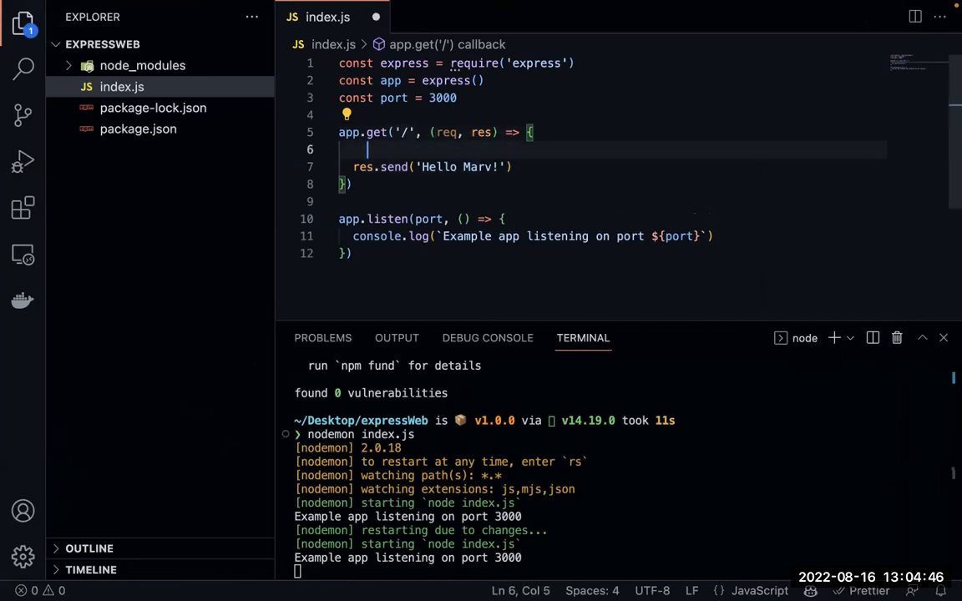
double_click(446, 133)
left_click(484, 131)
double_click(483, 132)
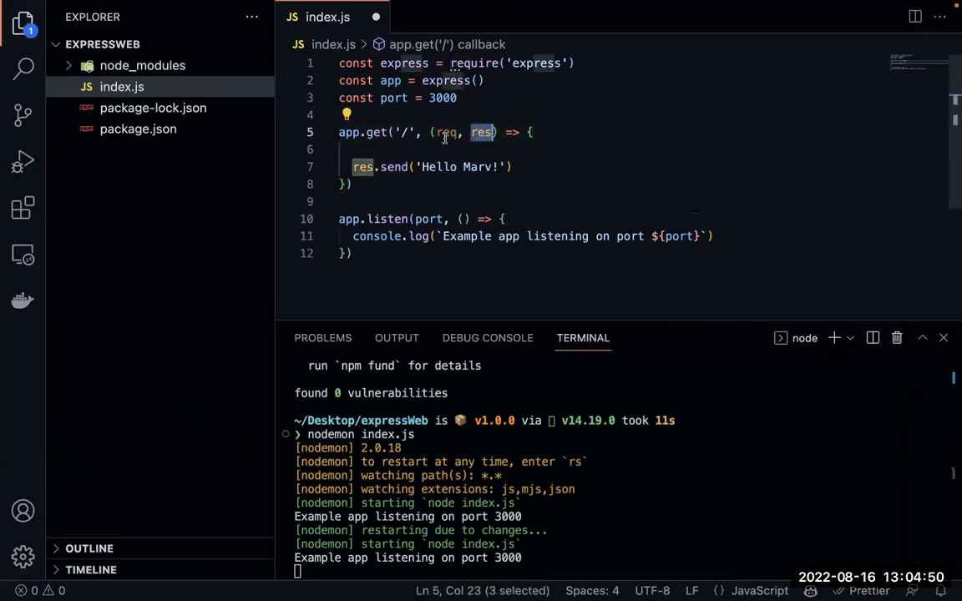
double_click(447, 133)
double_click(481, 133)
double_click(445, 132)
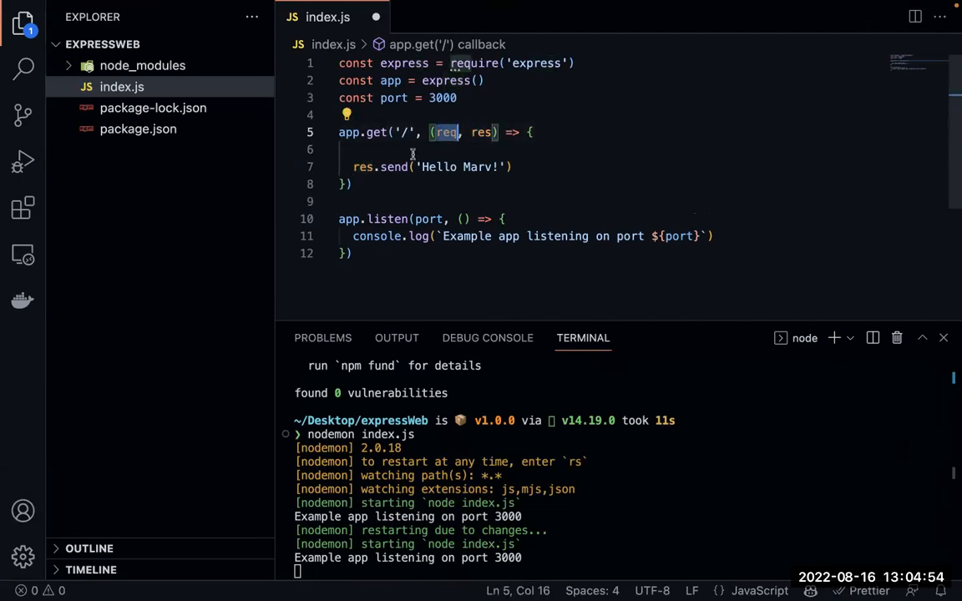
left_click(368, 149)
key("Tab")
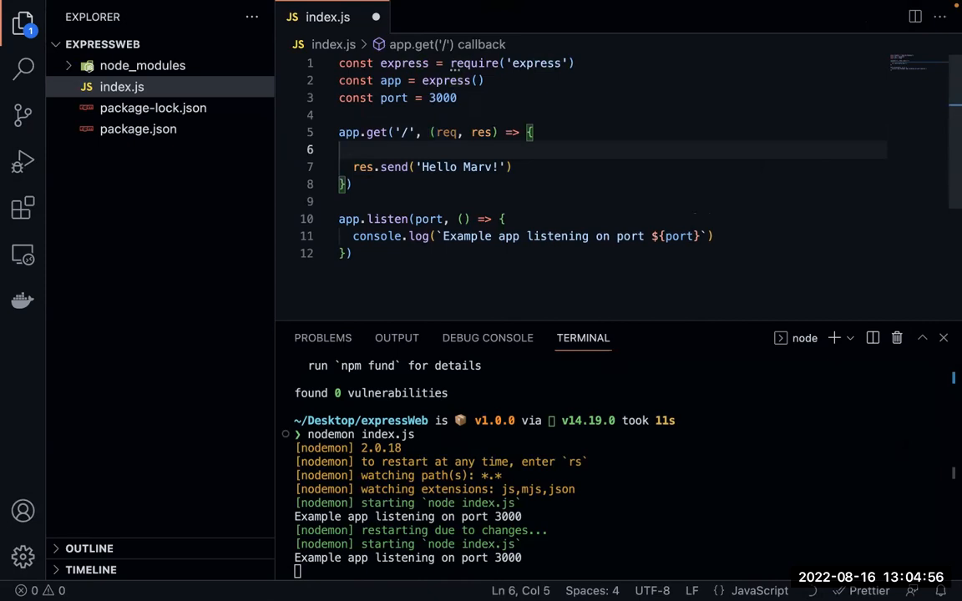
key("BackSpace")
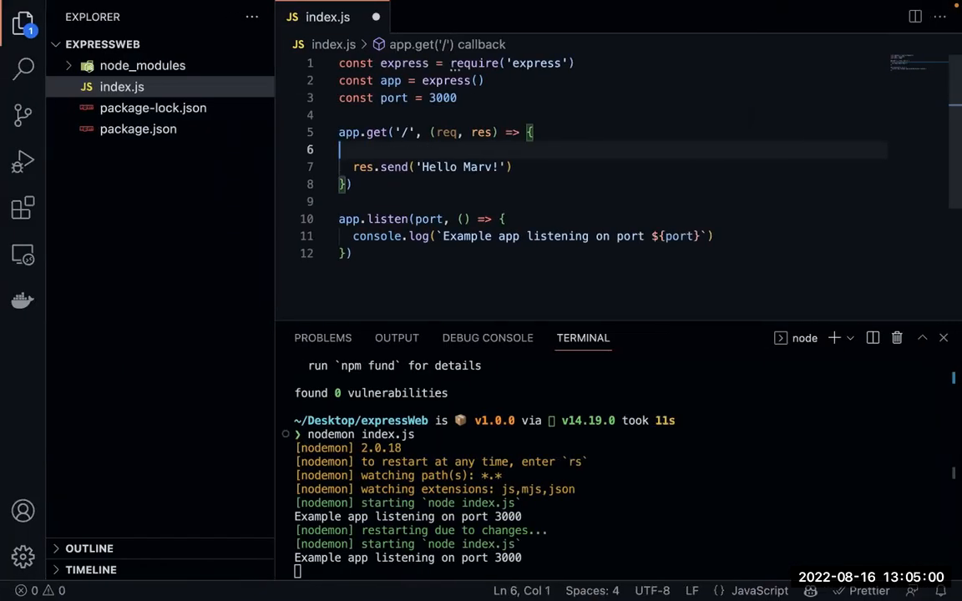
key("Tab")
Step: Write console.log(req.params) on the new line and save index.js
type("req.")
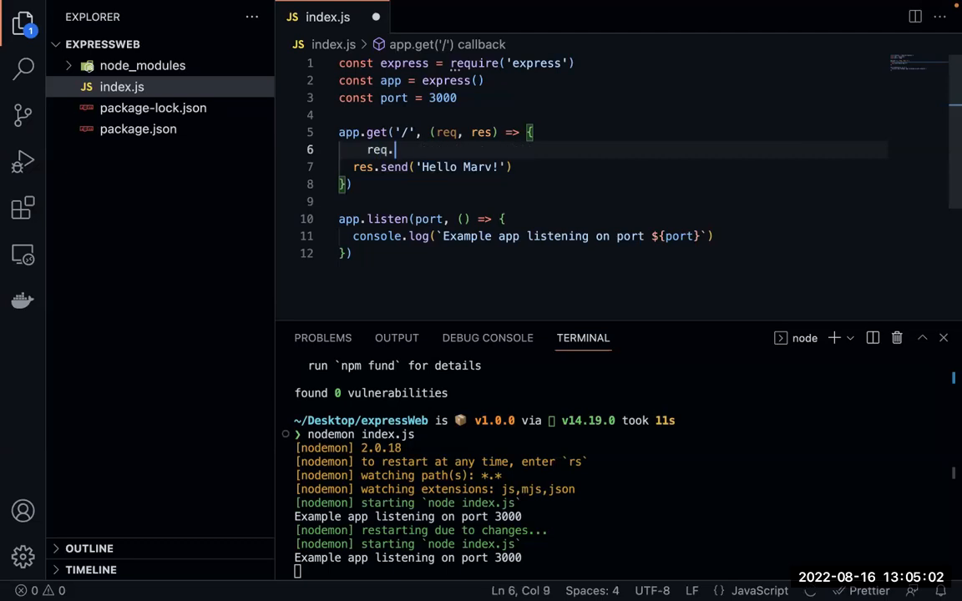
type("p")
key("Tab")
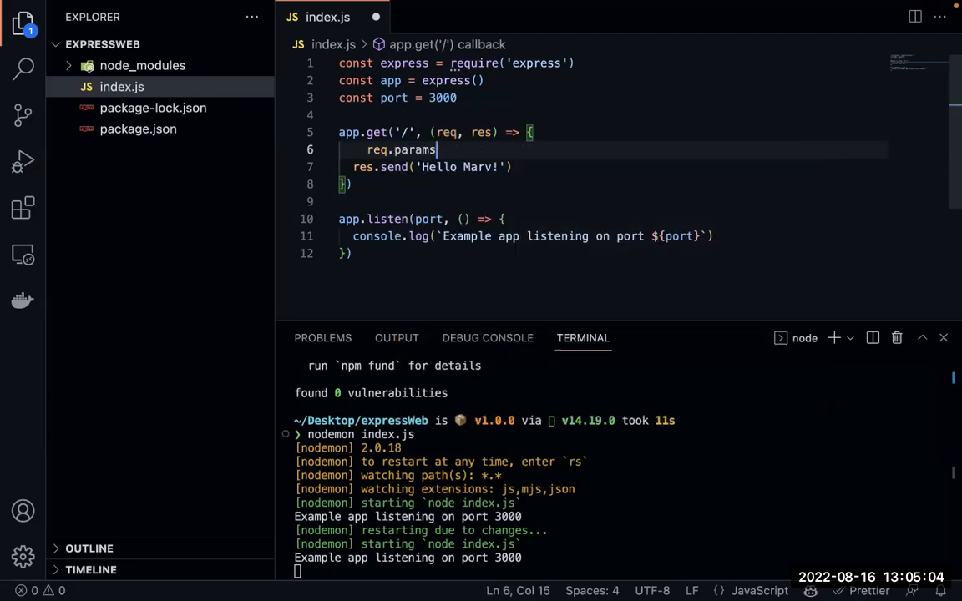
key("Home")
type("console.")
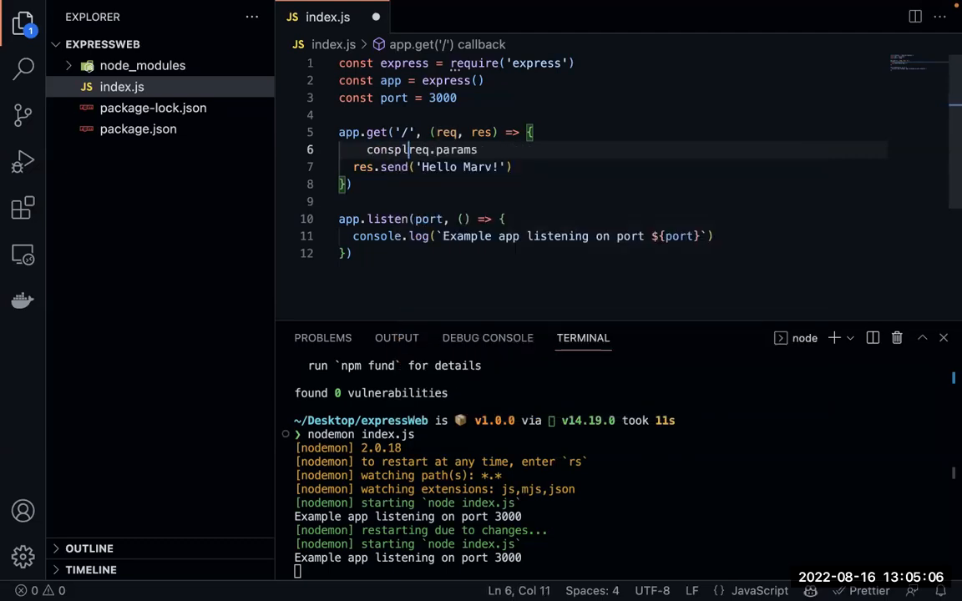
key("BackSpace")
key("BackSpace")
key("BackSpace")
type("le.log(")
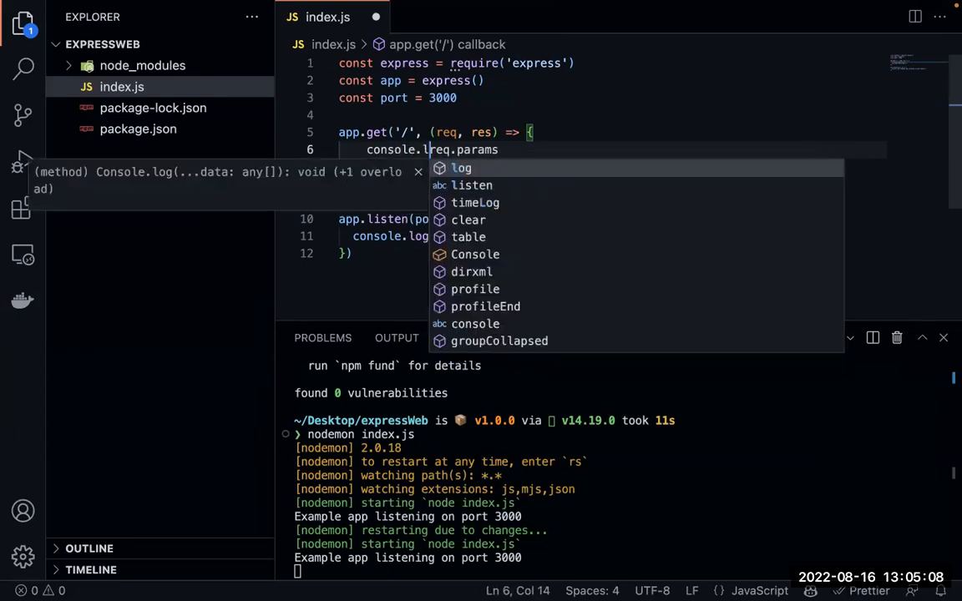
key("super+Right")
type(")")
key("super+Left")
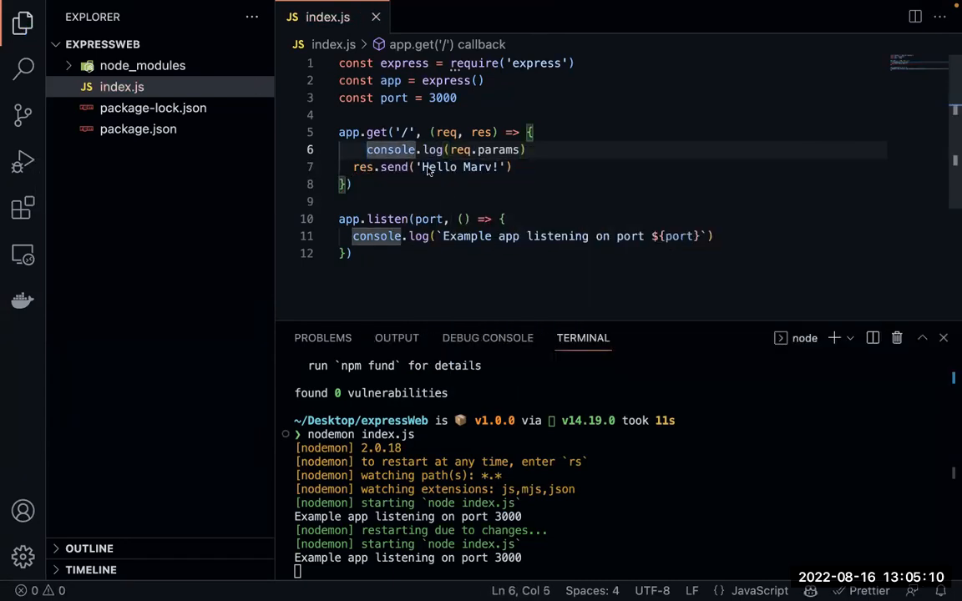
key("super+s")
key("ctrl+Right")
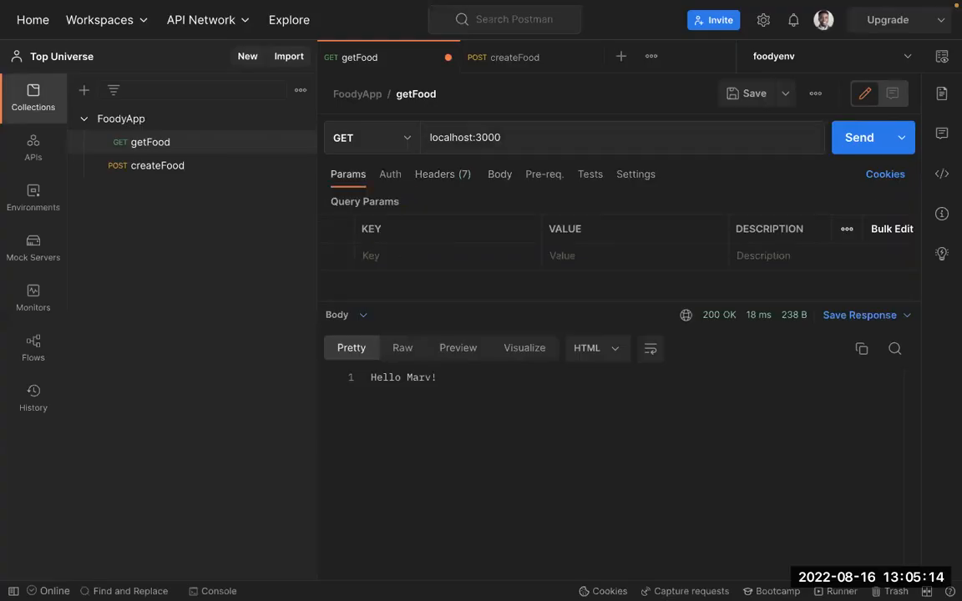
Step: Send getFood with the query name="marvelous" and check the logged req.params
type("name=\"marvelous\"")
key("super+Return")
key("ctrl+Left")
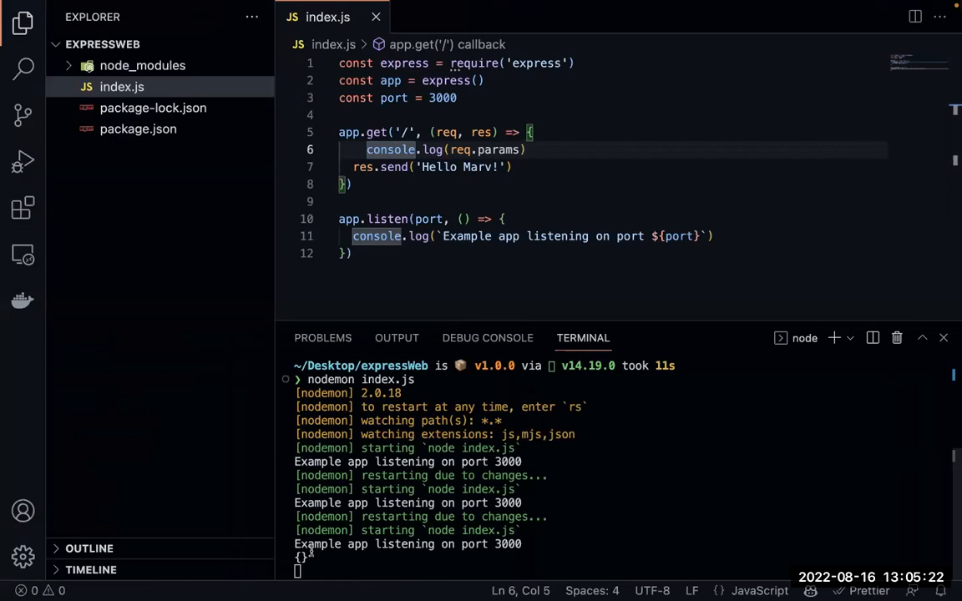
key("End")
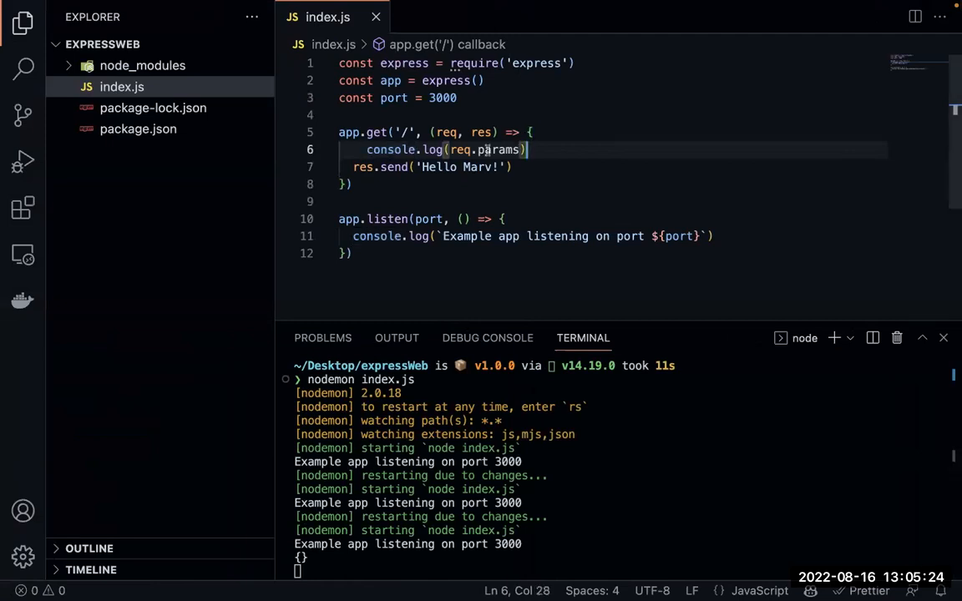
double_click(488, 150)
key("Up")
key("Up")
key("Up")
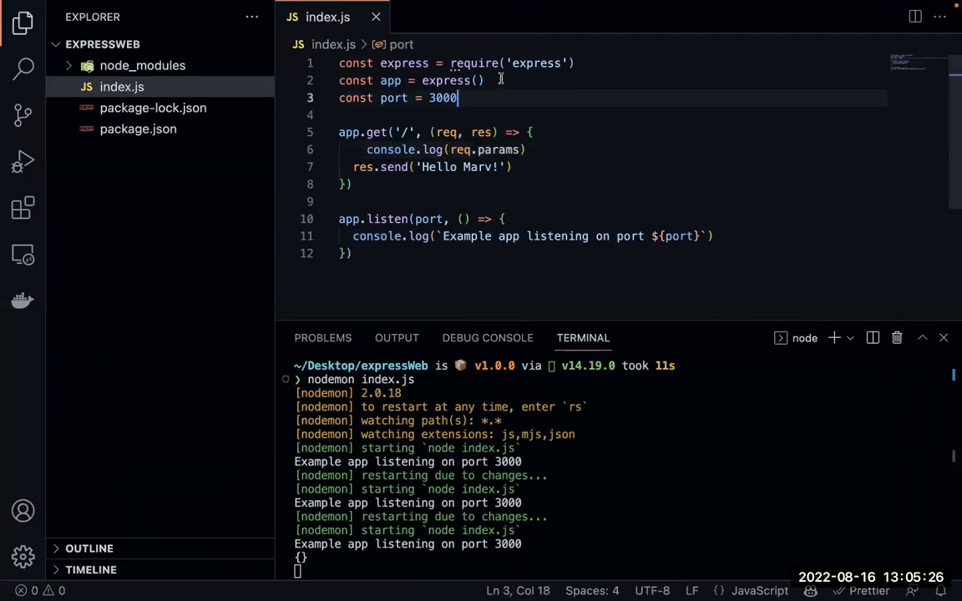
Step: Insert app.use(express.json()) and app.use(express.urlencoded()) below the port line and save
left_click(500, 79)
key("super+shift+Left")
key("Down")
key("Return")
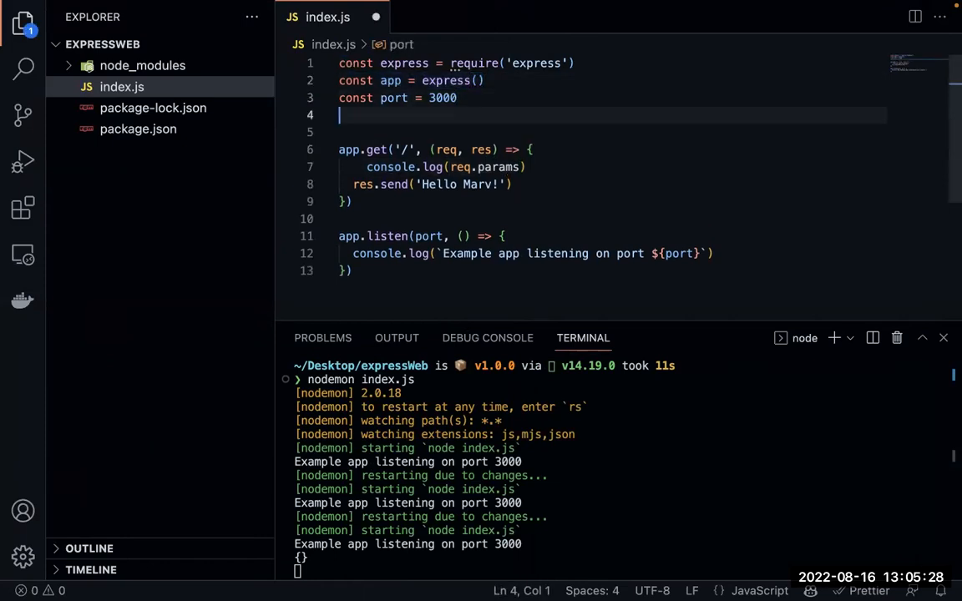
key("Return")
type("app.is")
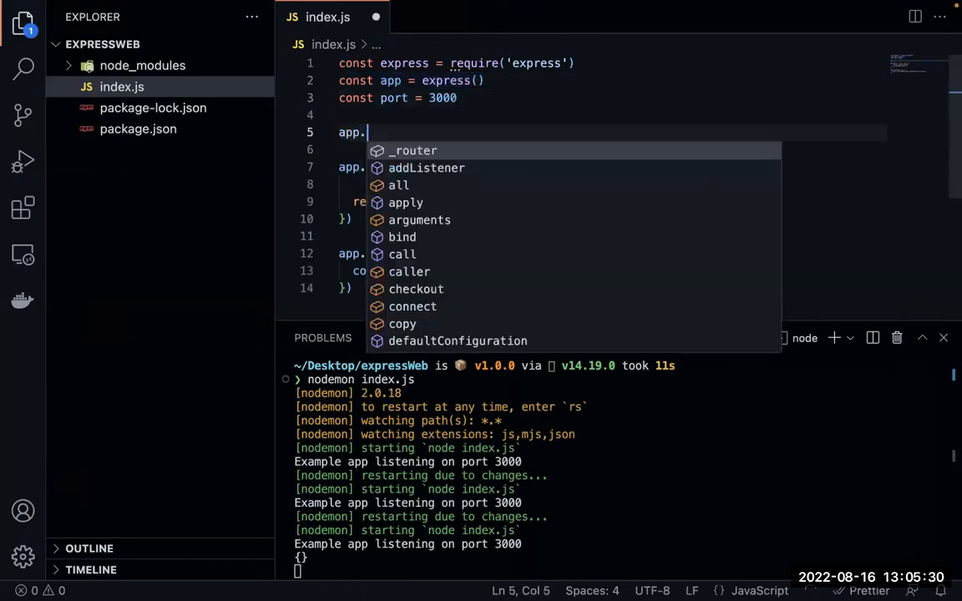
key("BackSpace")
key("BackSpace")
type("use")
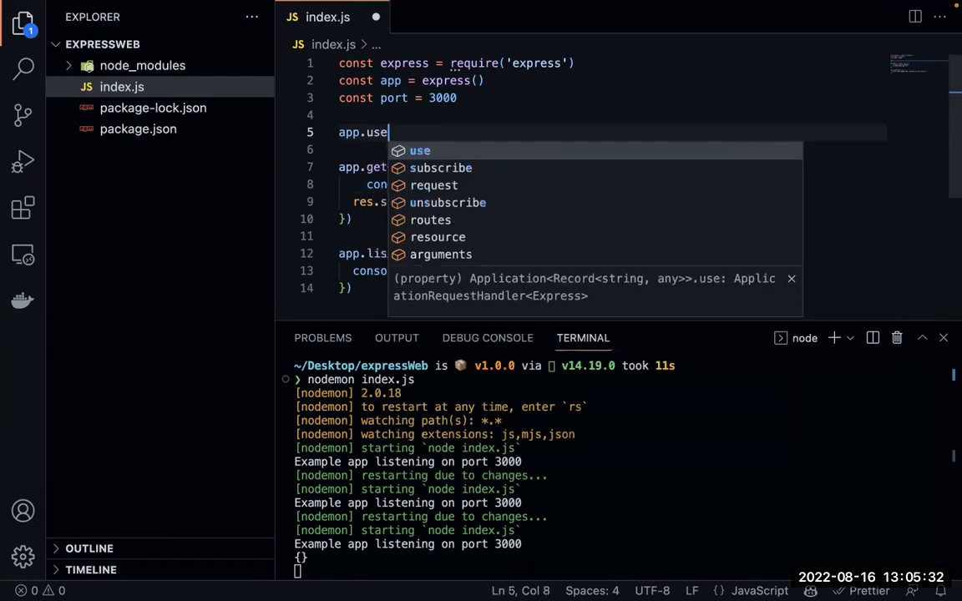
type("(express.")
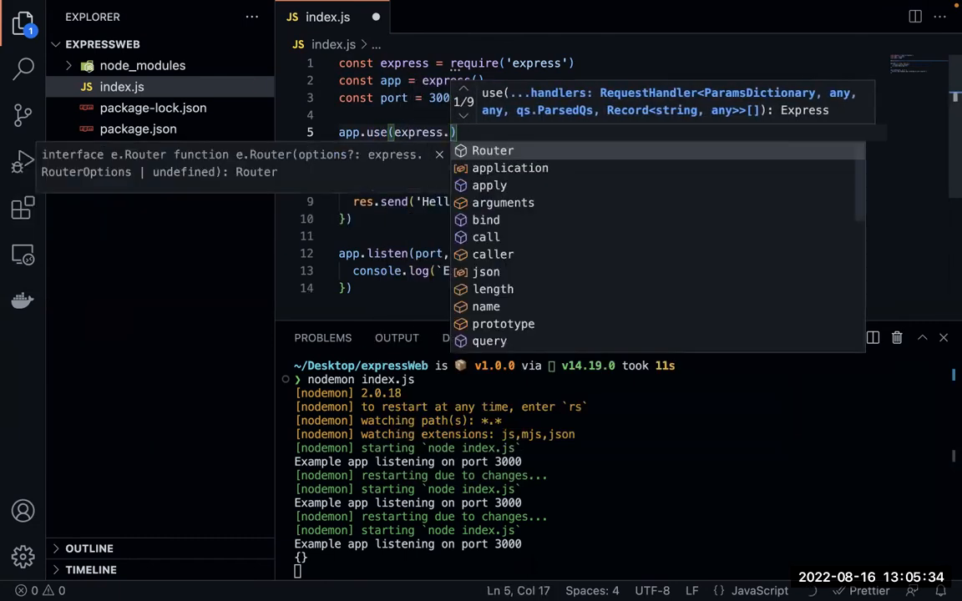
type("json")
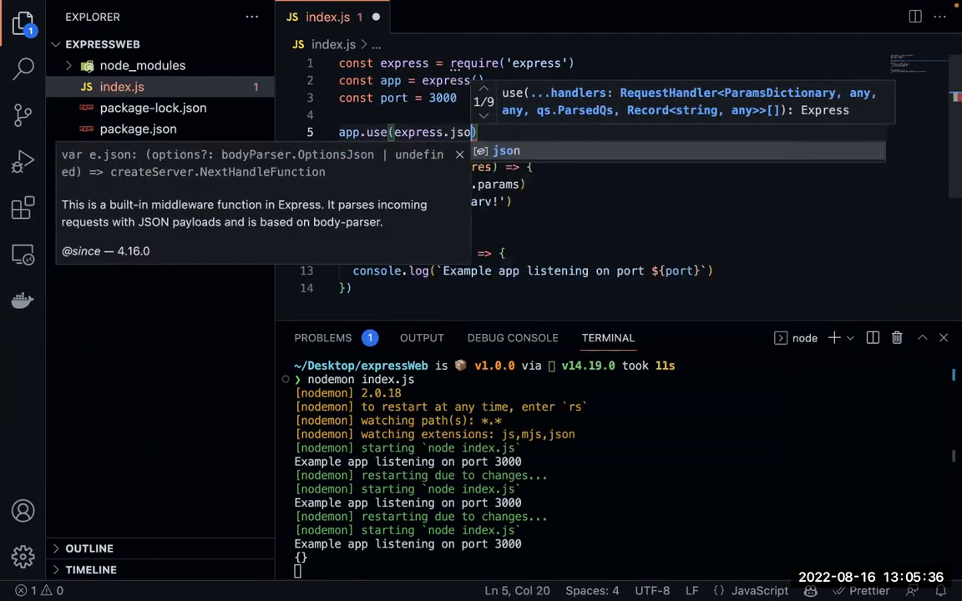
key("Escape")
type("())")
key("Return")
type("app.use")
type("(express.")
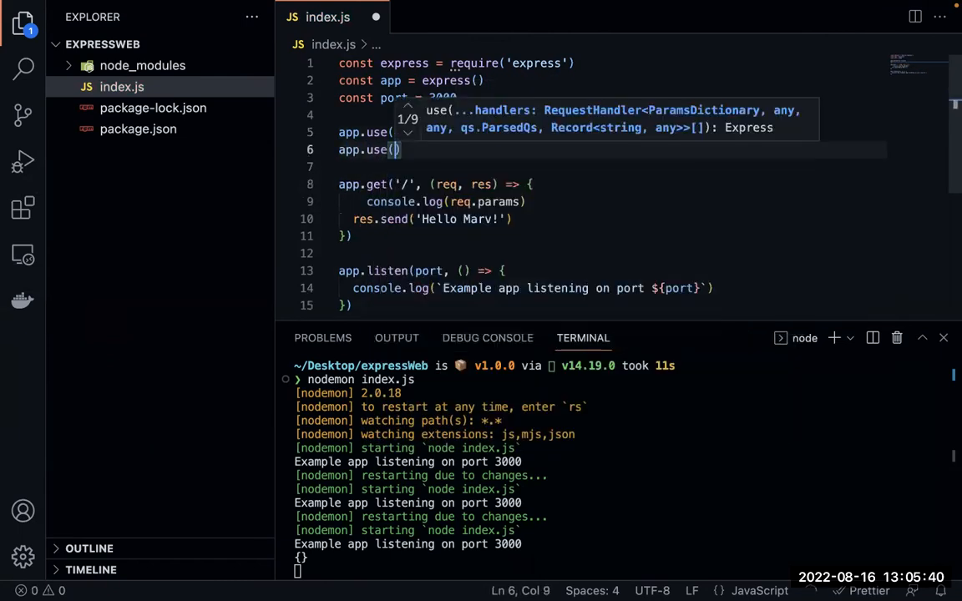
key("ctrl+space")
type("ur")
key("Tab")
type("()")
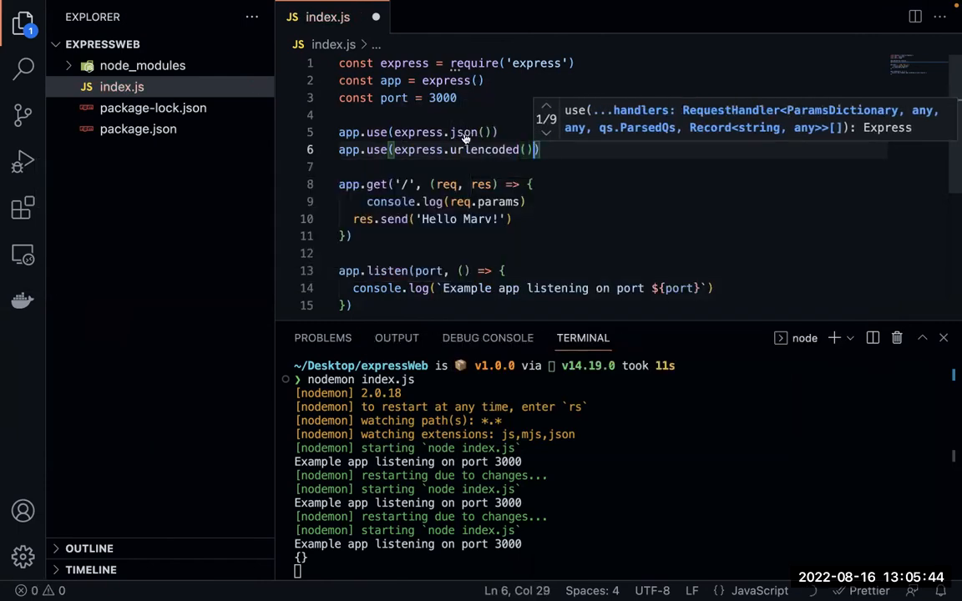
key("ctrl+s")
Step: Resend the getFood request from Postman and return to the editor
left_click(464, 133)
scroll(484, 100, "down", 1)
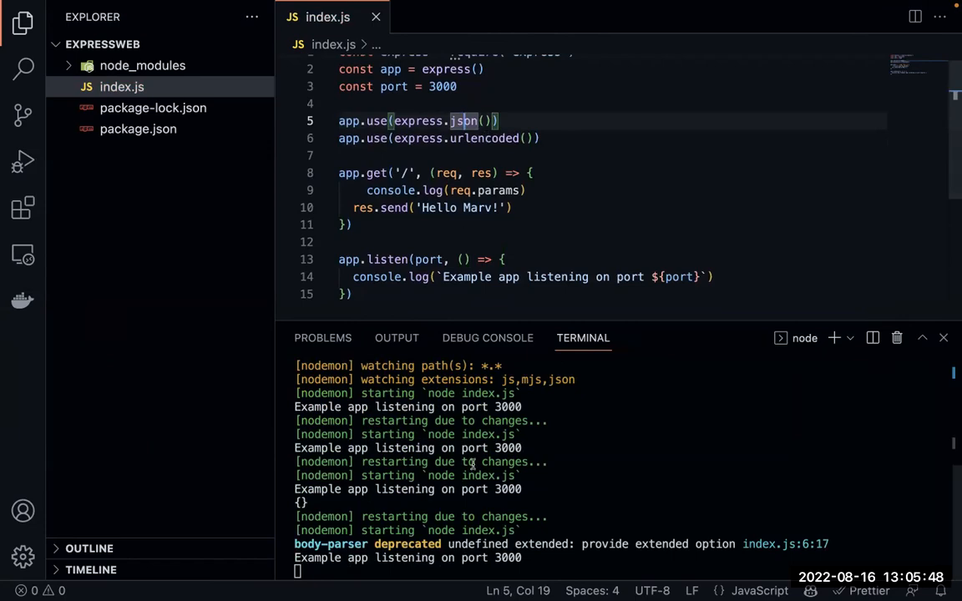
key("ctrl+Left")
key("ctrl+Right")
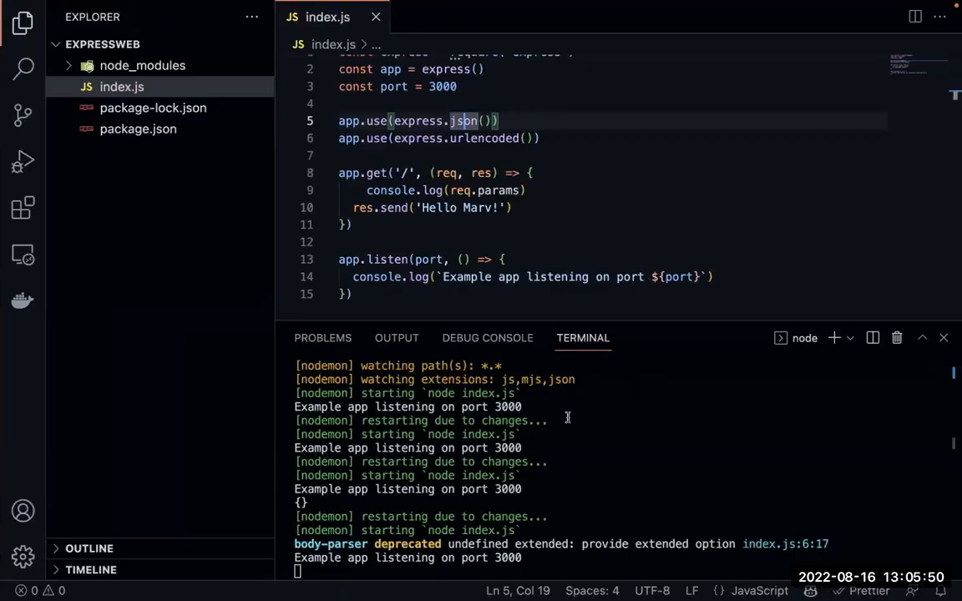
key("ctrl+Right")
key("super+Return")
key("ctrl+Left")
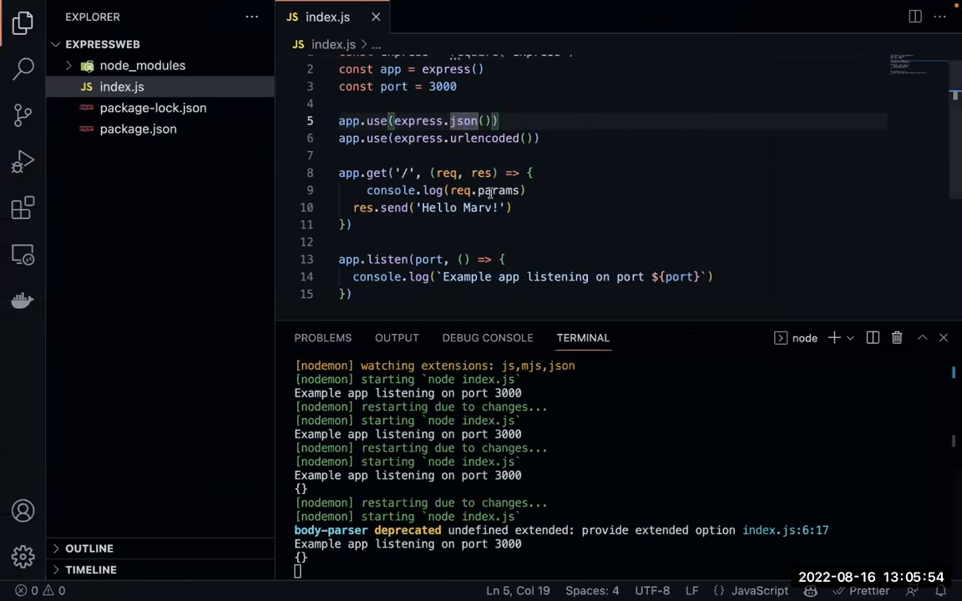
Step: Re-enter params in console.log(req.params) via IntelliSense and save again
double_click(498, 190)
key("BackSpace")
key("ctrl+space")
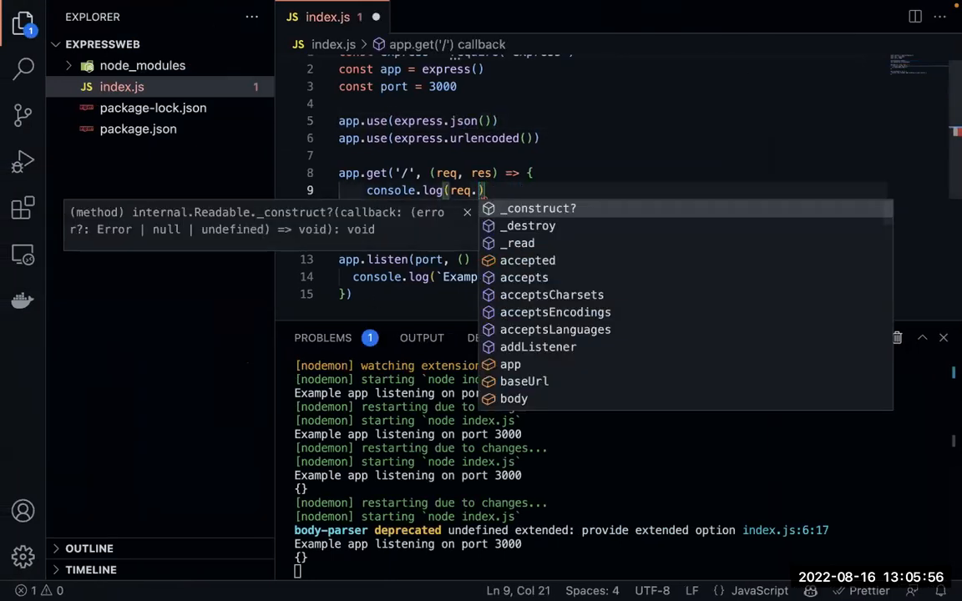
type("para")
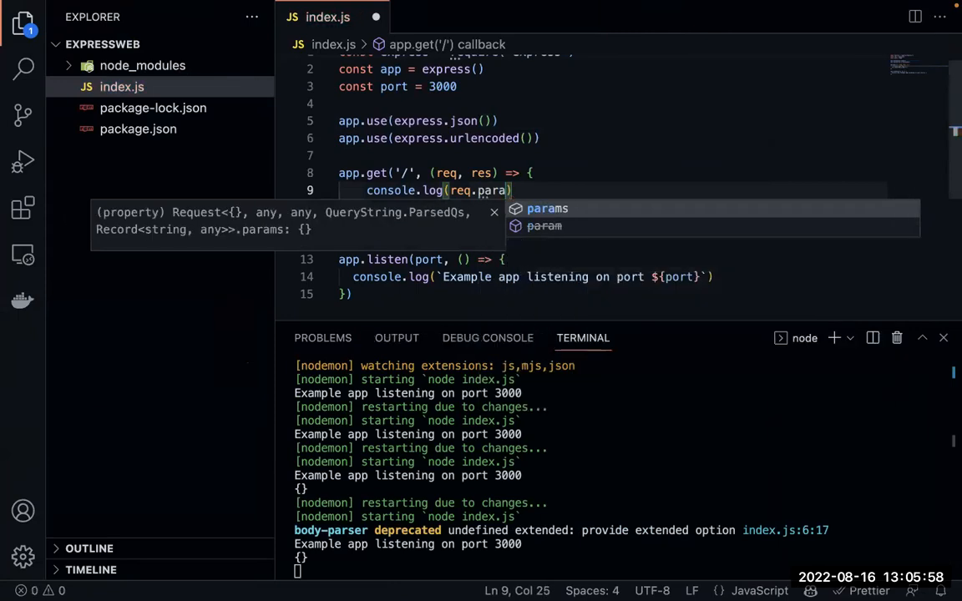
key("Return")
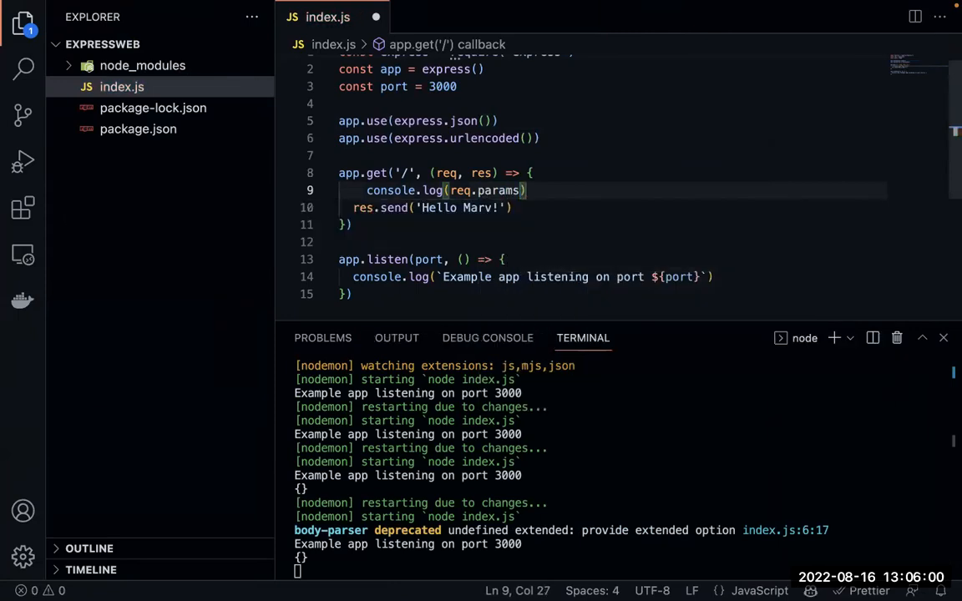
key("ctrl+s")
Step: Append .name to req.params in the console.log line
mouse_move(449, 139)
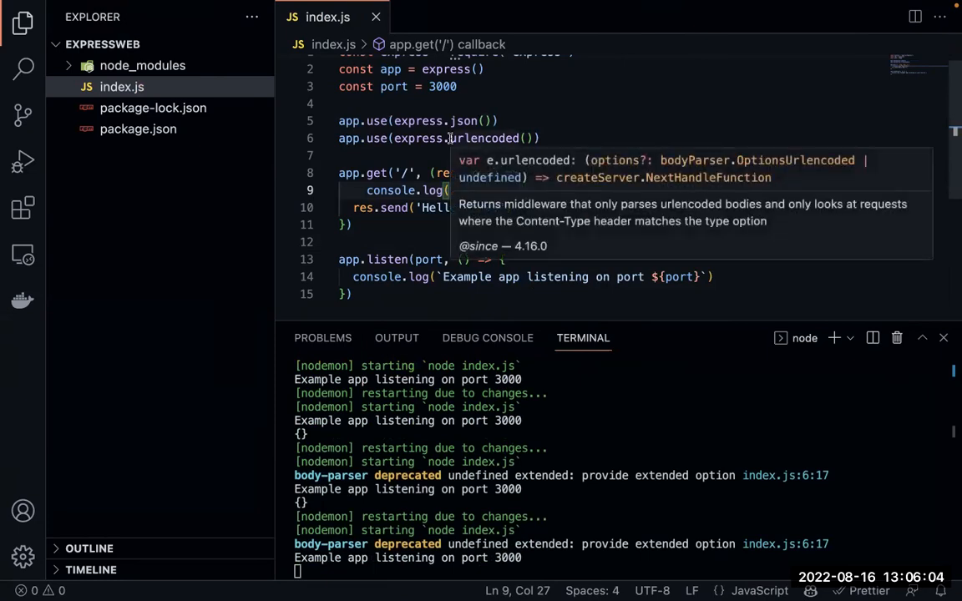
key("super+Tab")
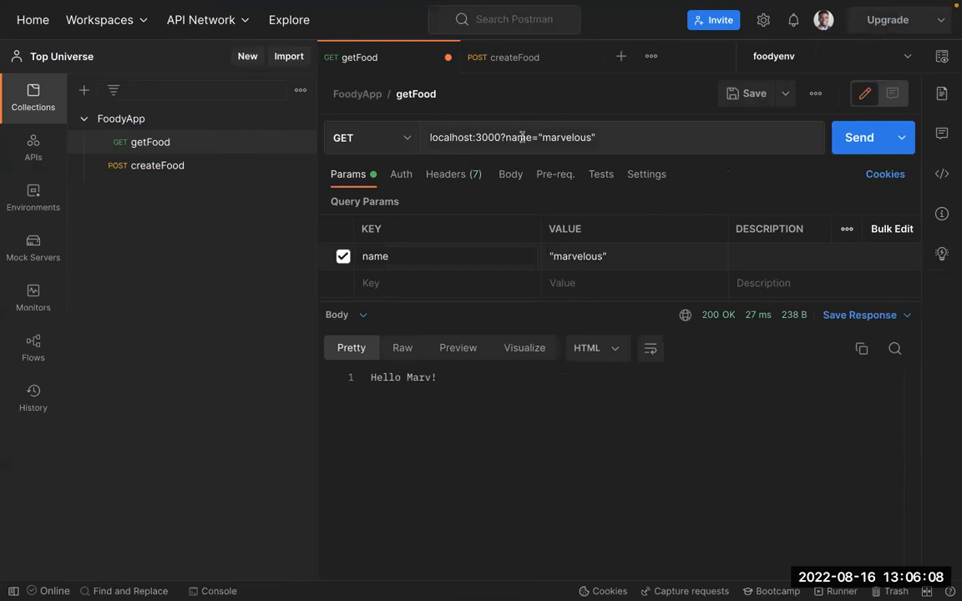
key("super+Tab")
left_click(507, 205)
left_click(517, 190)
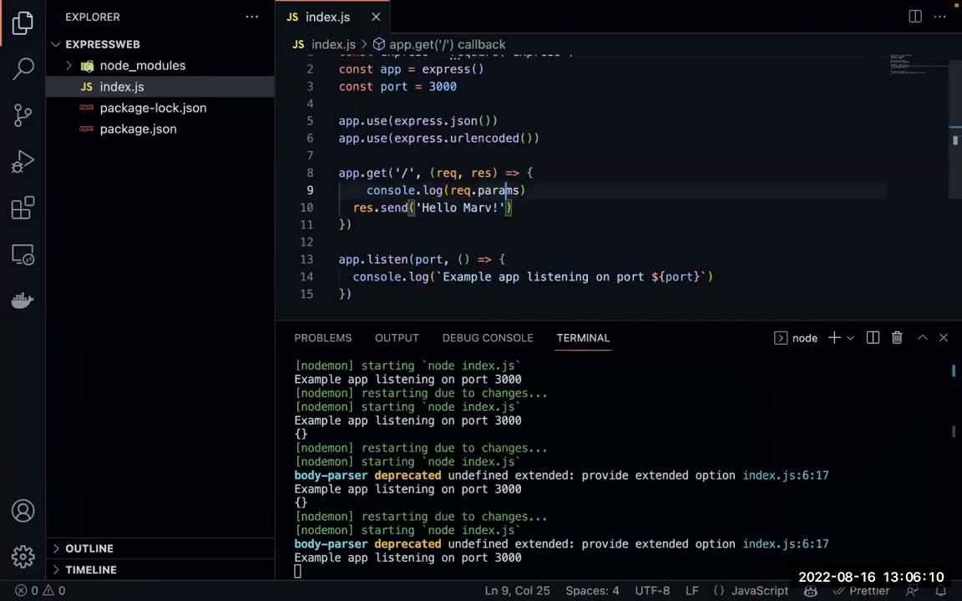
key("Right")
key("Right")
type(".name")
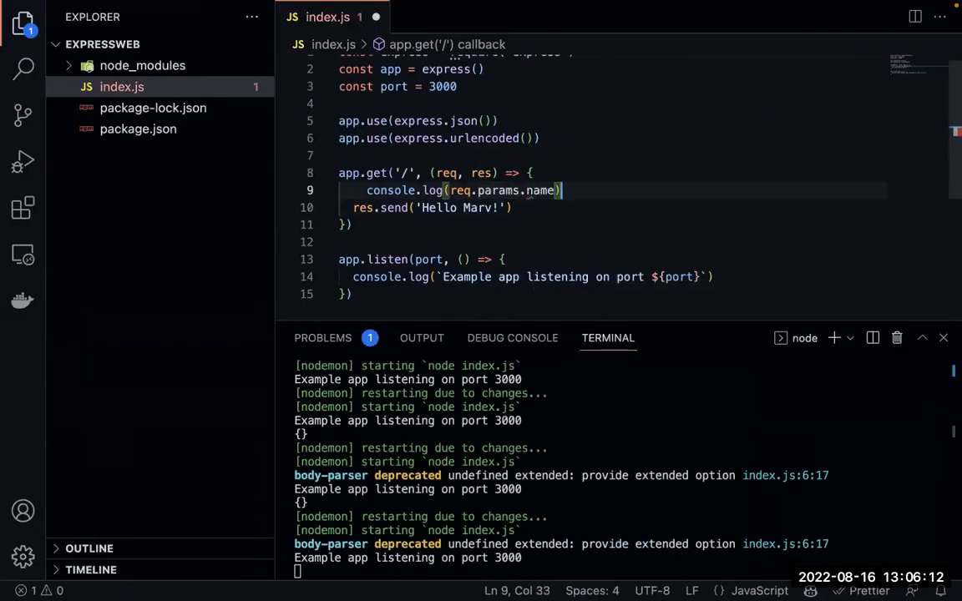
Step: Resend getFood from Postman and check that the terminal logs undefined
key("ctrl+Right")
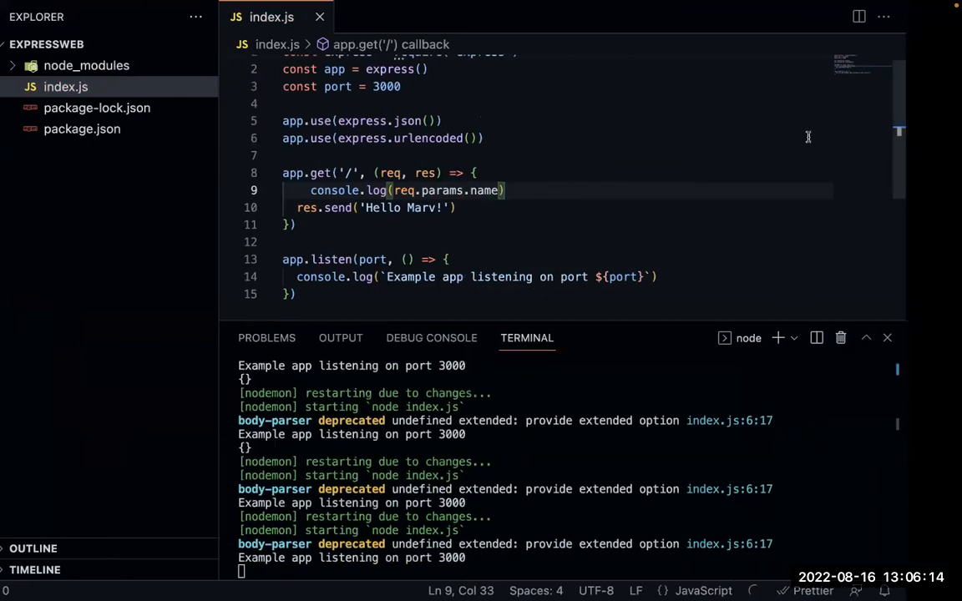
key("ctrl+Return")
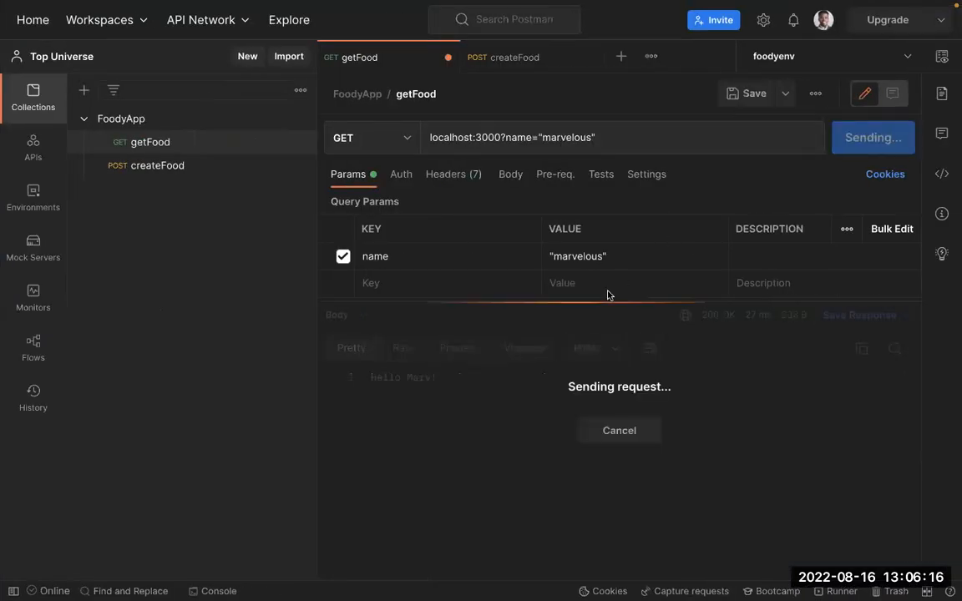
key("ctrl+Left")
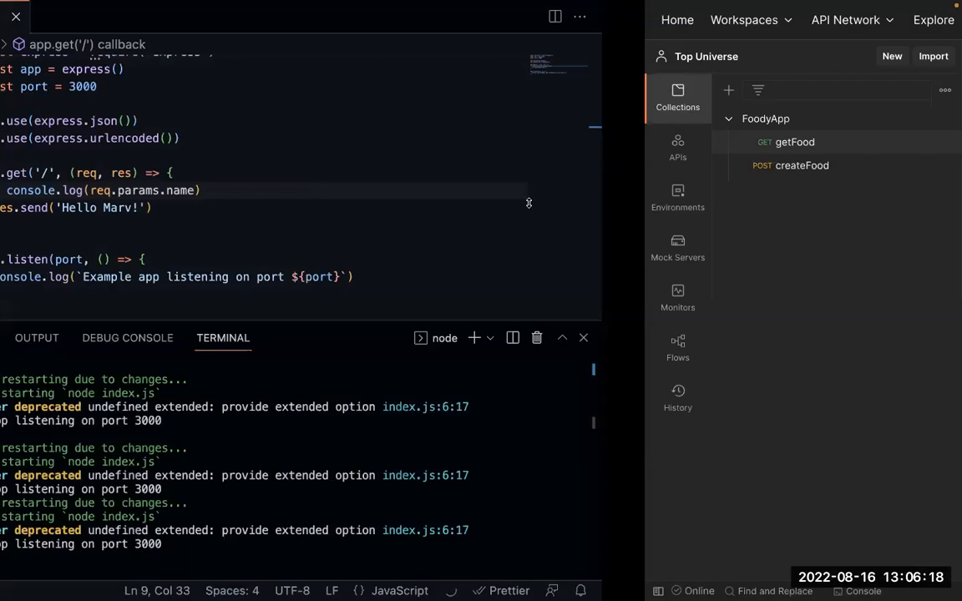
key("ctrl+Right")
key("ctrl+Left")
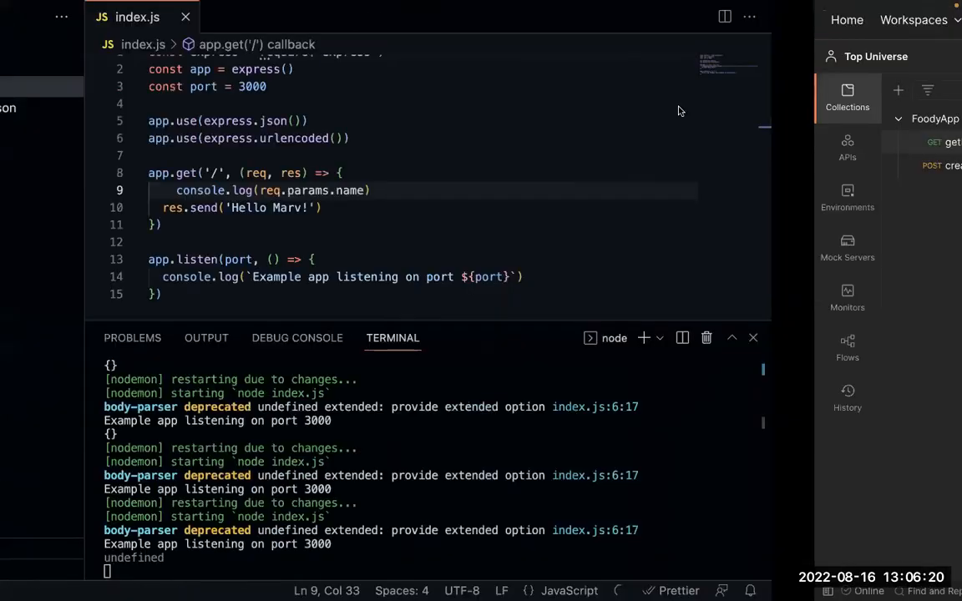
key("ctrl+Left")
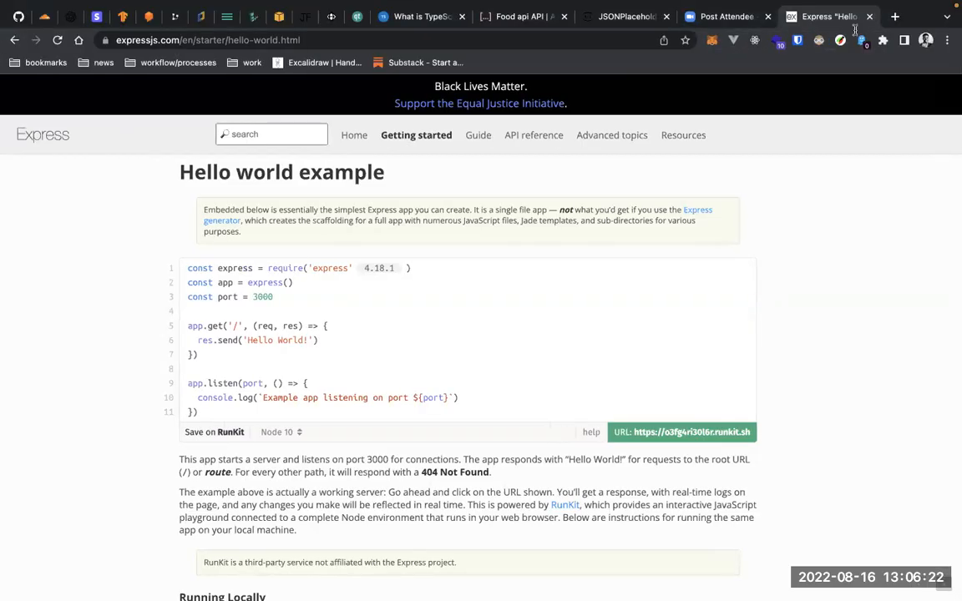
Step: Search Google for 'expressjs get params' in a new Chrome tab
scroll(842, 82, "down", 10)
scroll(842, 82, "up", 10)
left_click(894, 17)
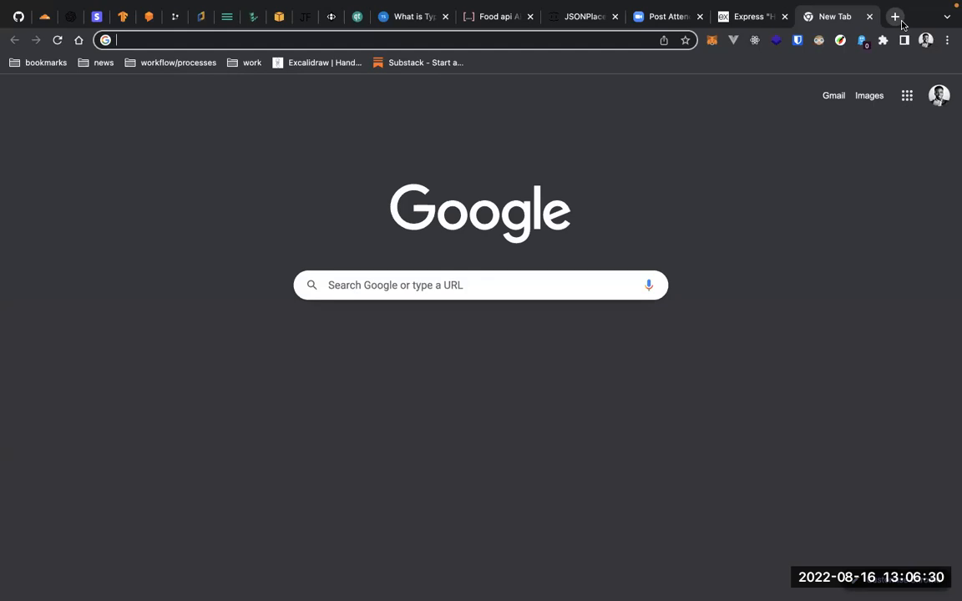
type("get expressjs para")
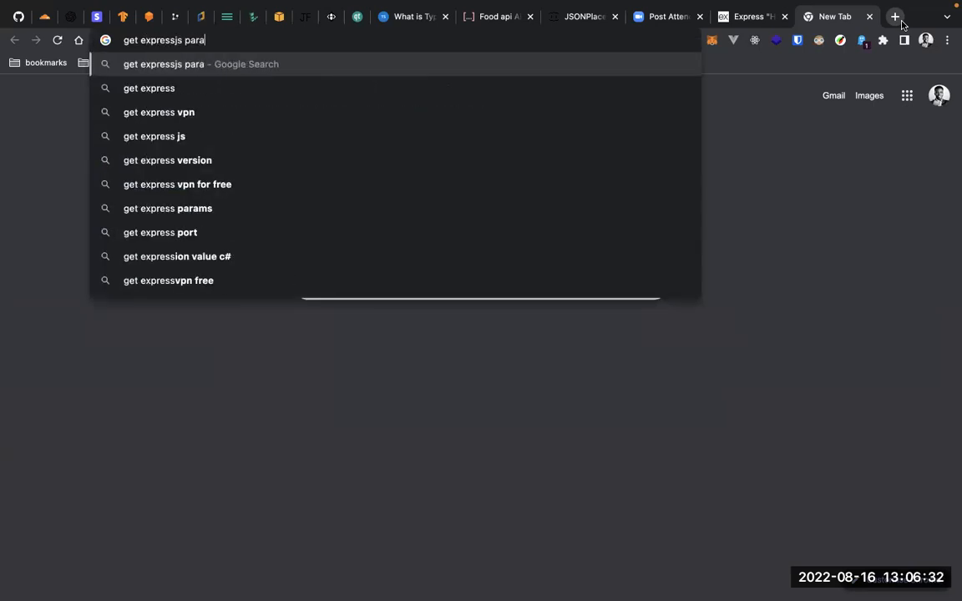
type("ms")
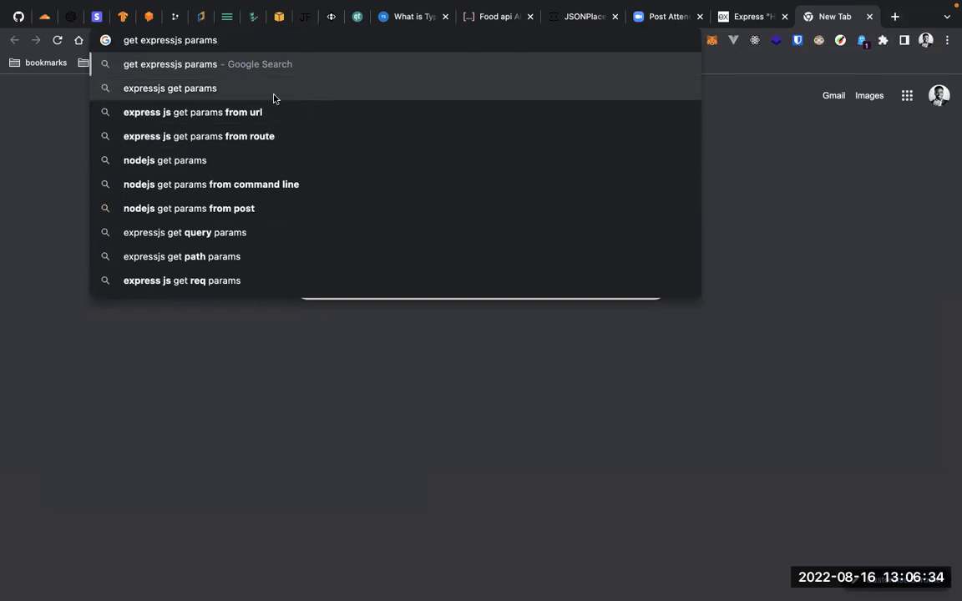
left_click(217, 94)
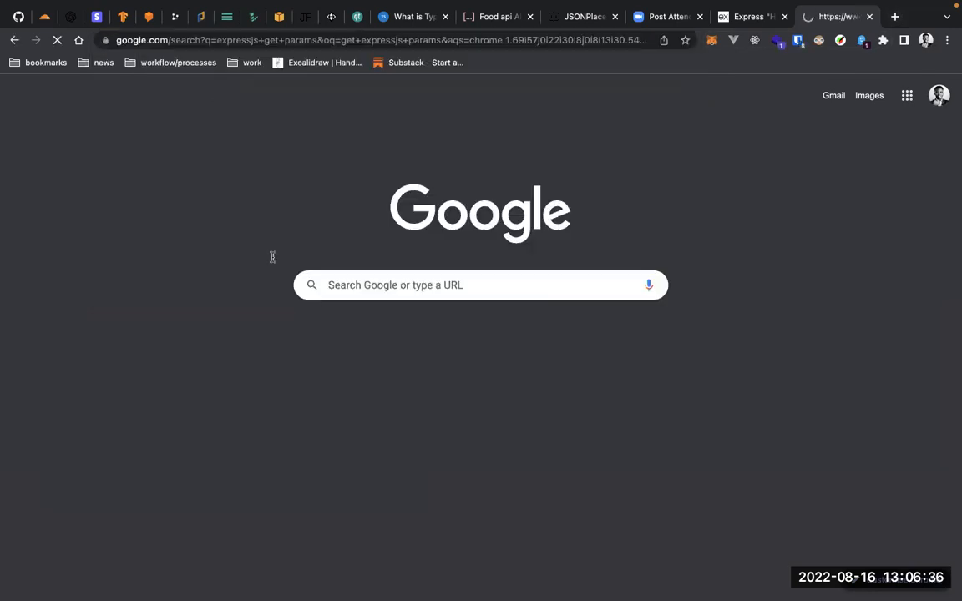
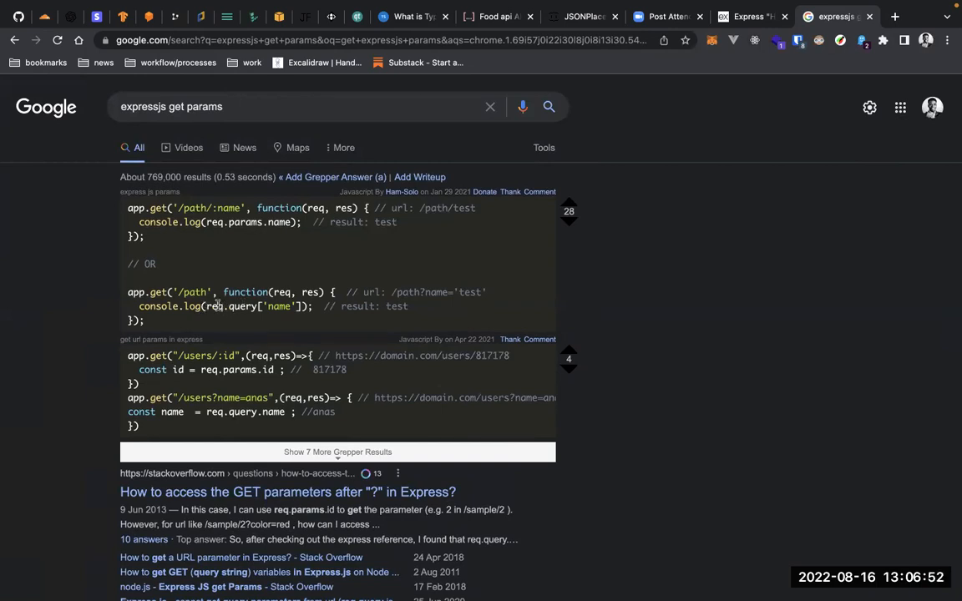
Step: Leave the 'expressjs get params' results and return to index.js in VS Code
key("ctrl+Left")
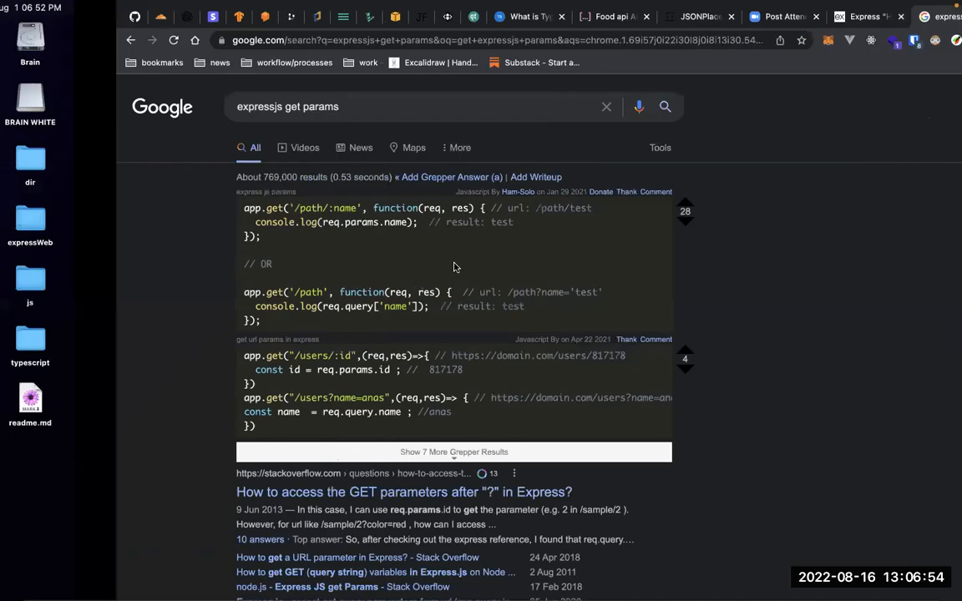
key("ctrl+Right")
key("ctrl+Right")
Step: Change the GET route path to '/:name', log all of req.params, and save index.js
double_click(492, 191)
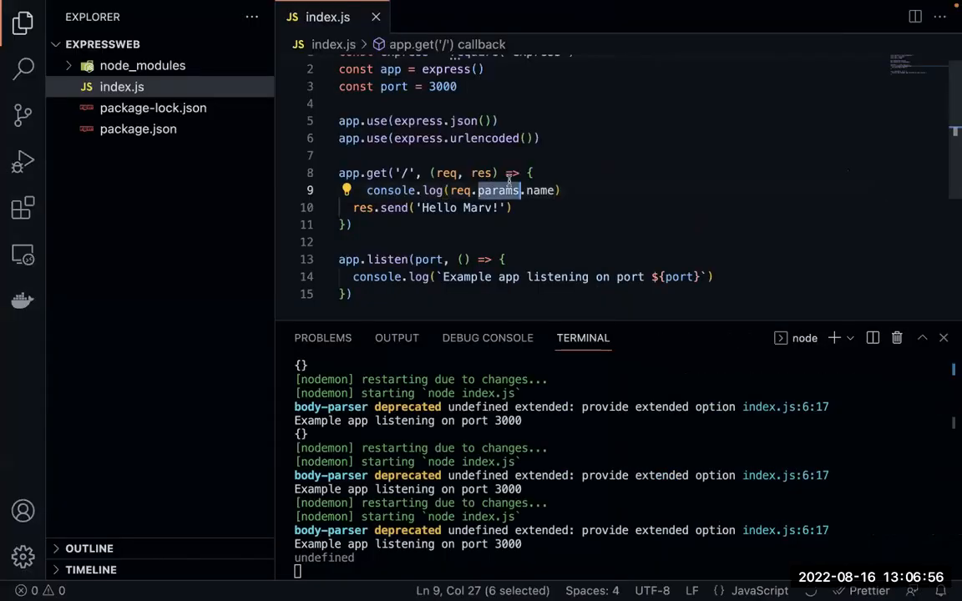
key("ctrl+Right")
type("/hell")
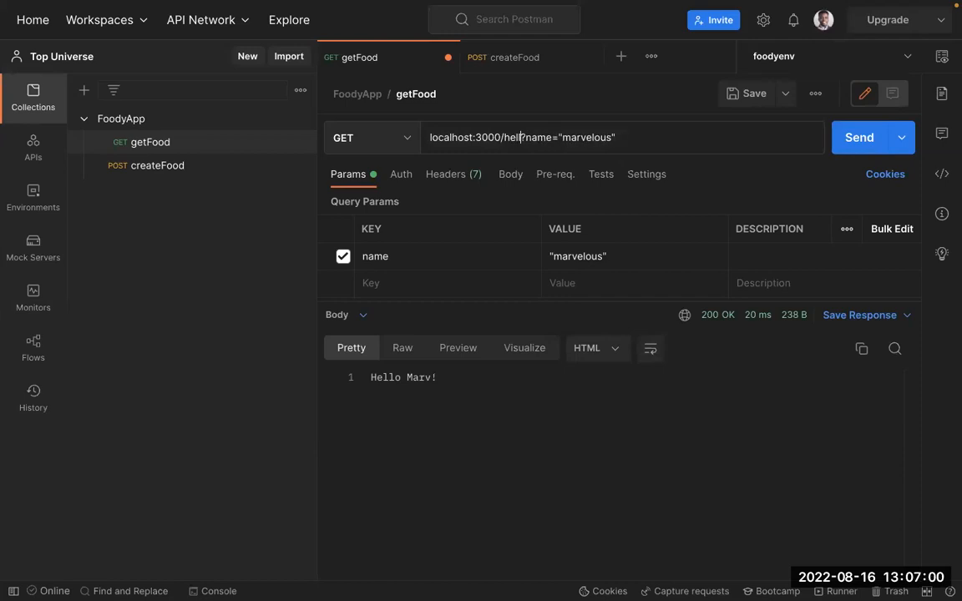
key("BackSpace")
key("BackSpace")
key("BackSpace")
key("BackSpace")
key("BackSpace")
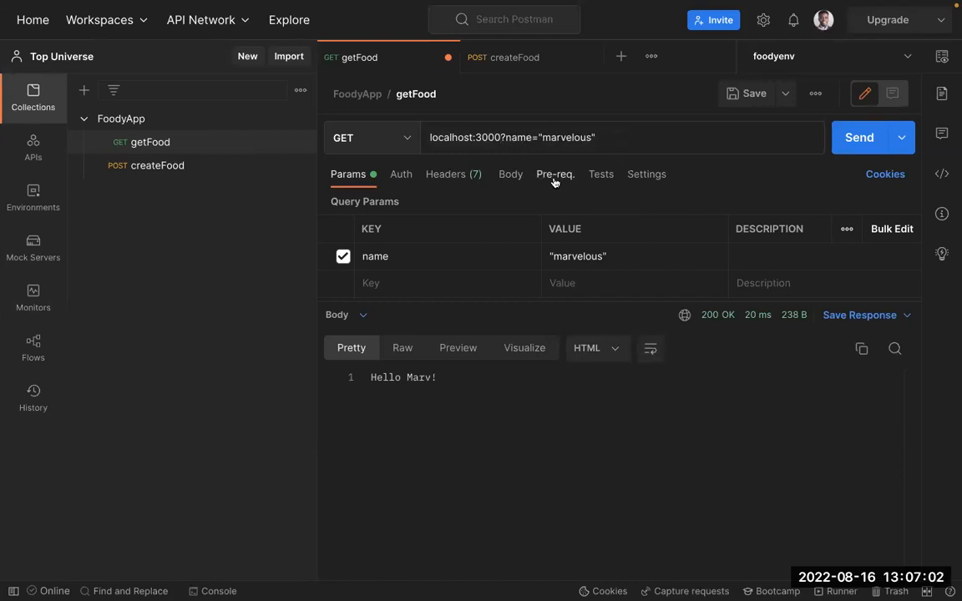
key("ctrl+Left")
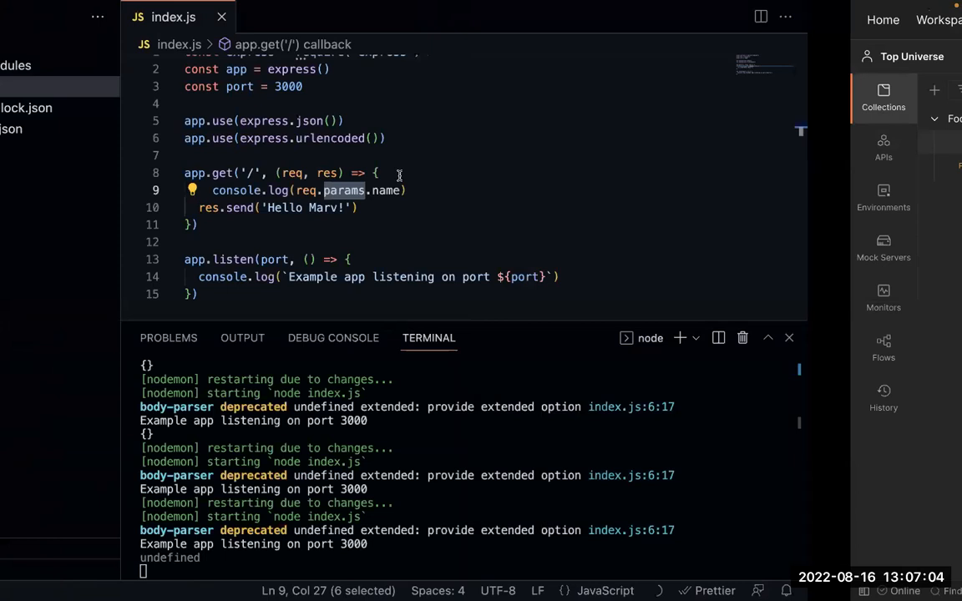
left_click(404, 173)
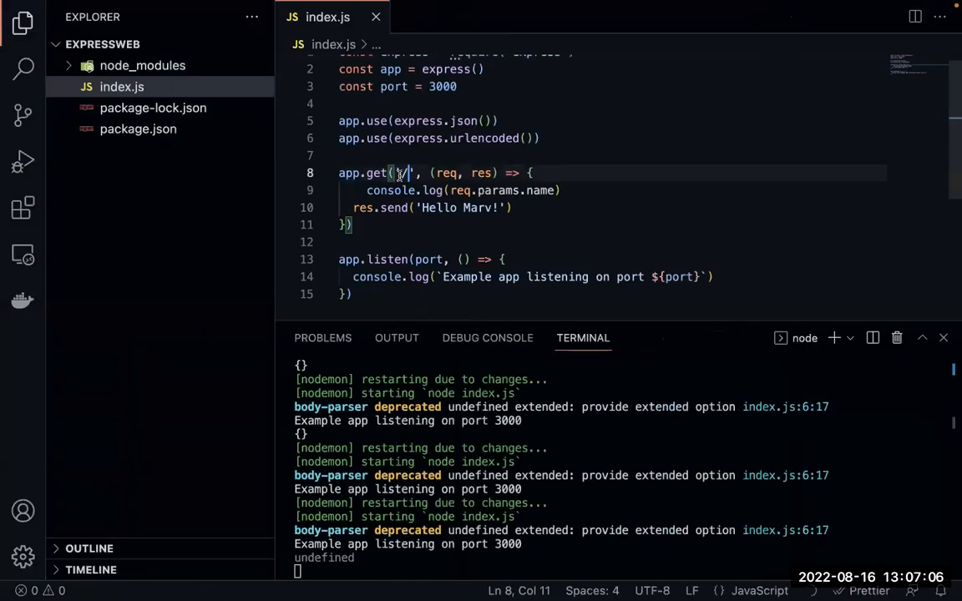
type(":a")
type("ame")
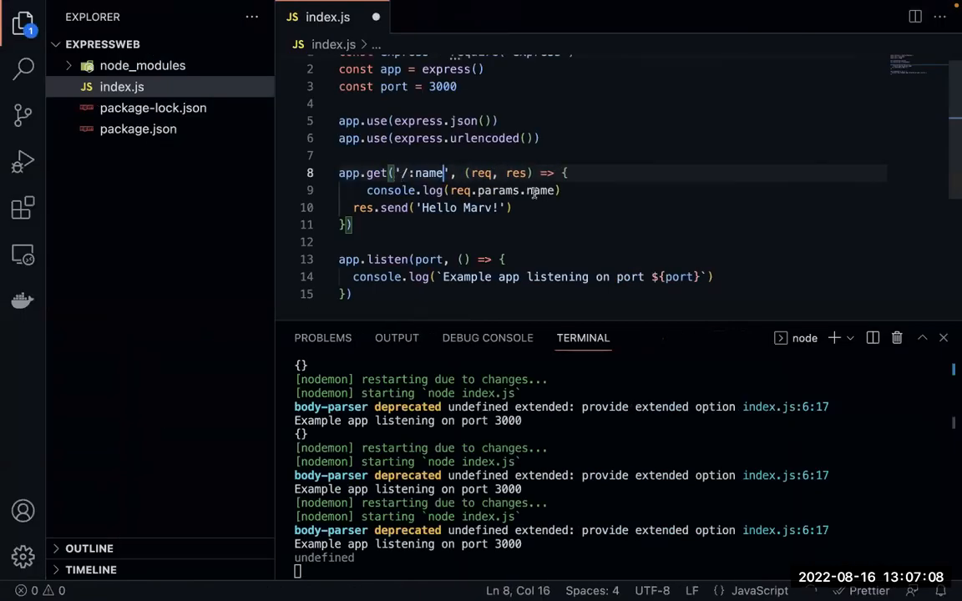
double_click(535, 192)
key("BackSpace")
key("BackSpace")
key("super+s")
Step: Send a GET request to localhost:3000/marv from Postman
key("ctrl+Right")
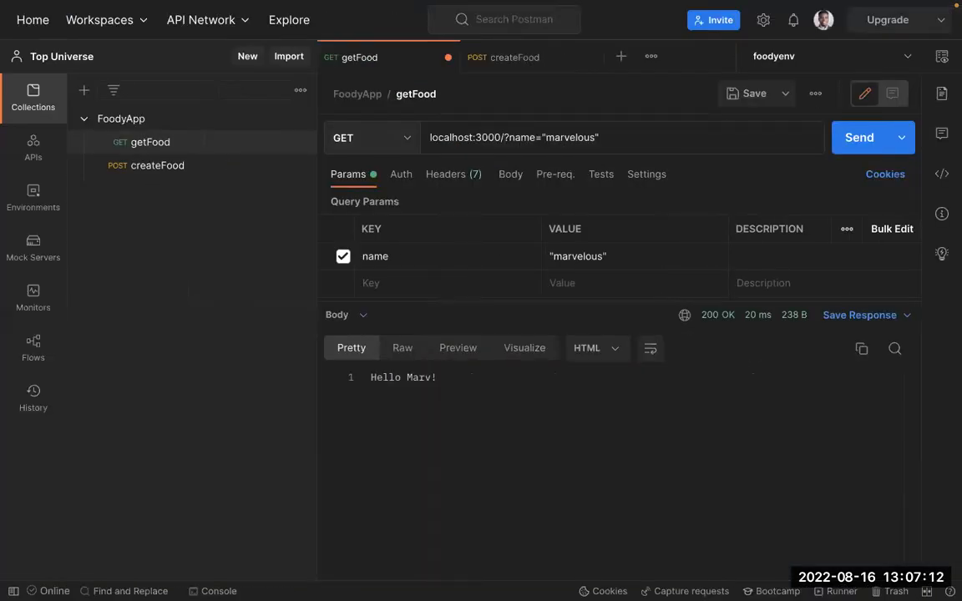
type("na")
key("BackSpace")
key("BackSpace")
type("marv")
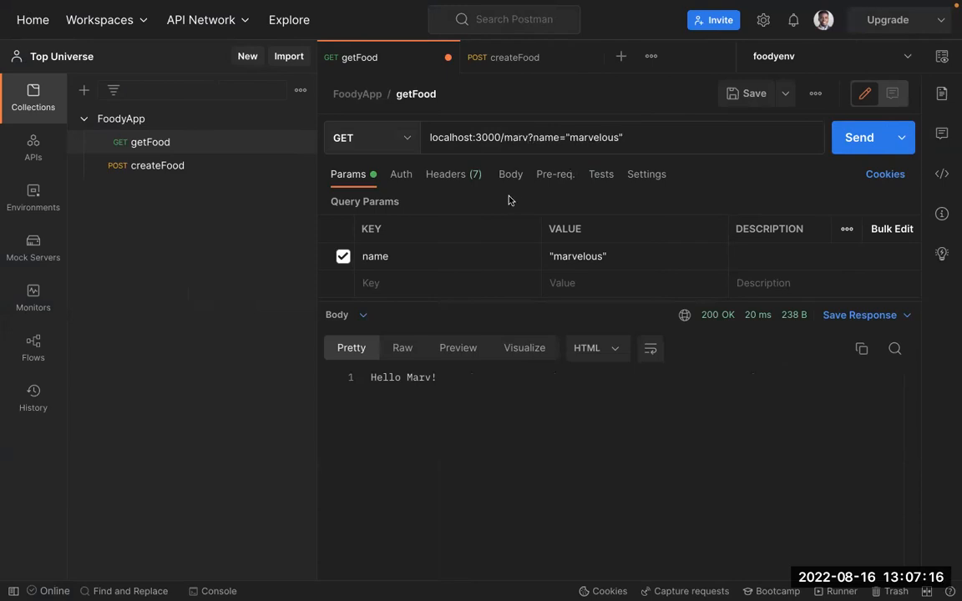
left_click(851, 139)
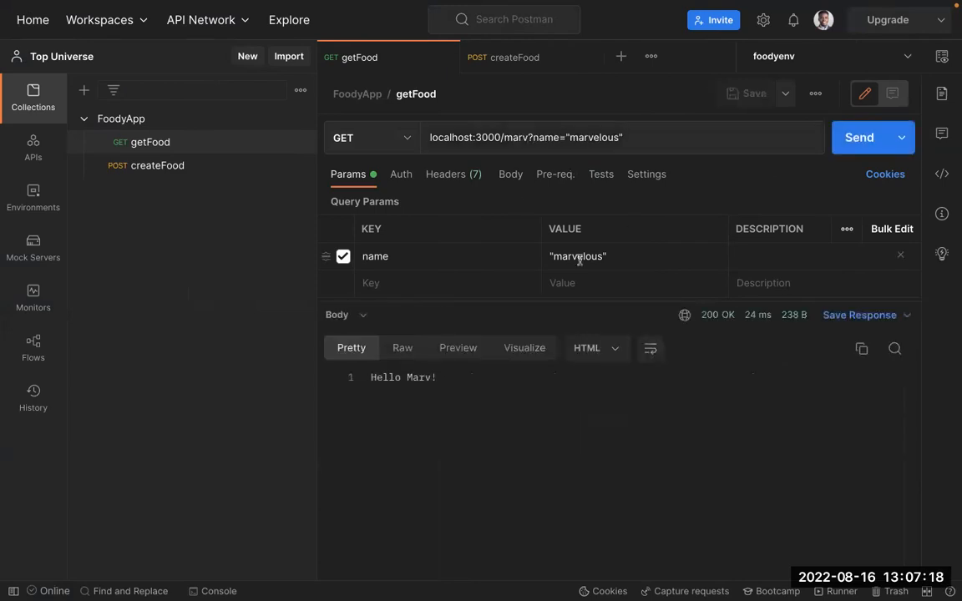
Step: Compare the ':name' route segment with 'marv' in the URL and check the logged { name: 'marv' }
key("ctrl+Left")
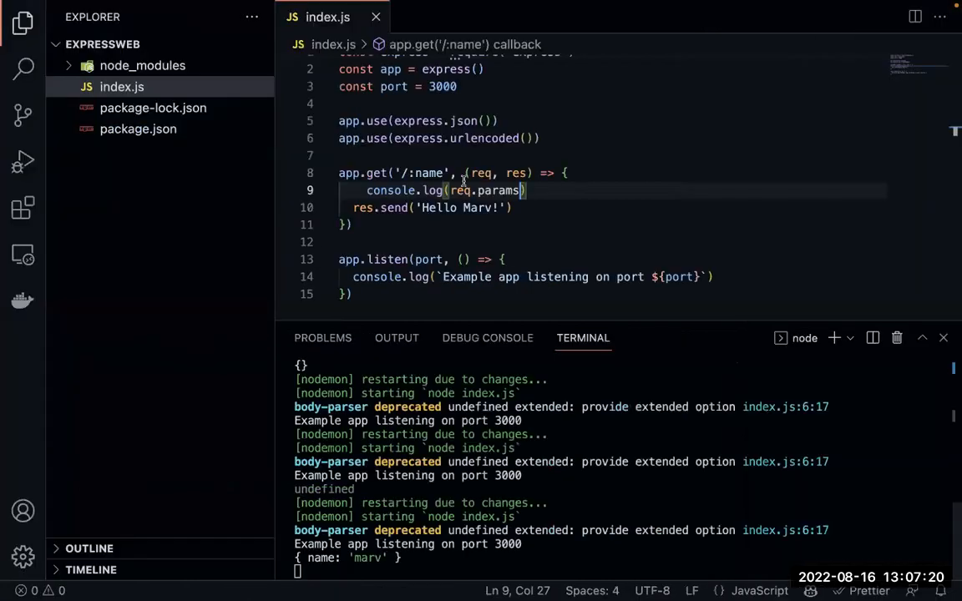
double_click(433, 173)
key("ctrl+Right")
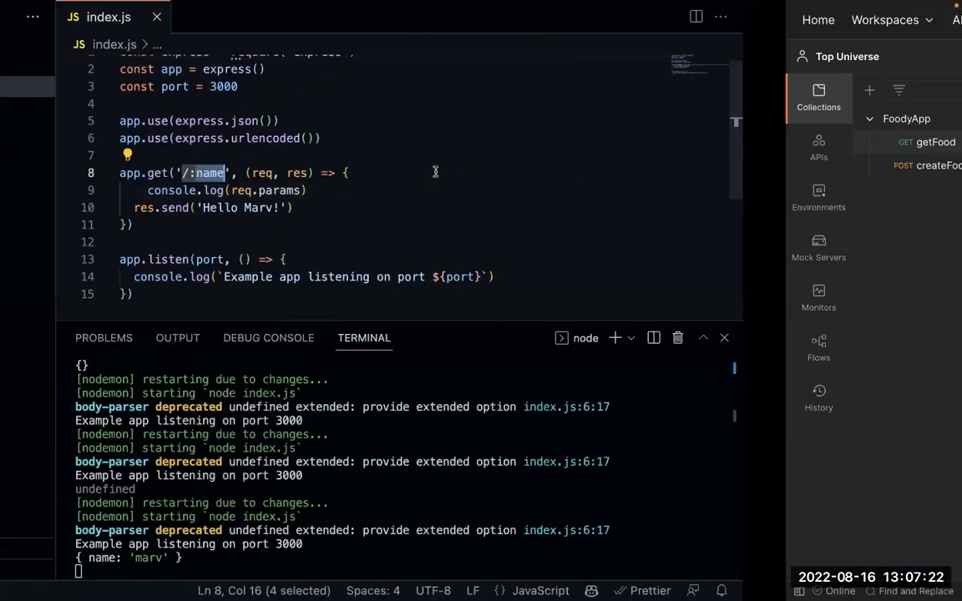
double_click(511, 139)
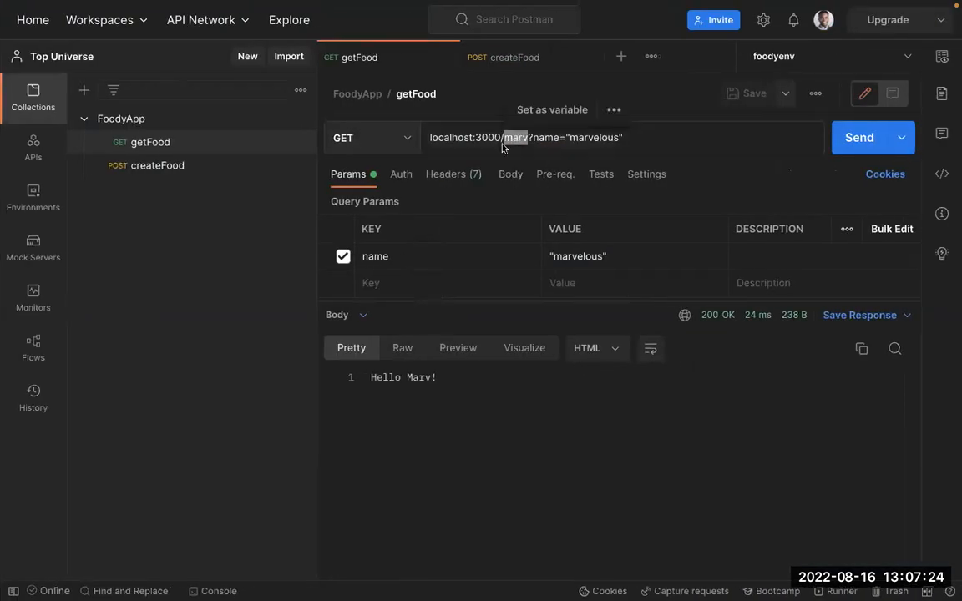
key("ctrl+Left")
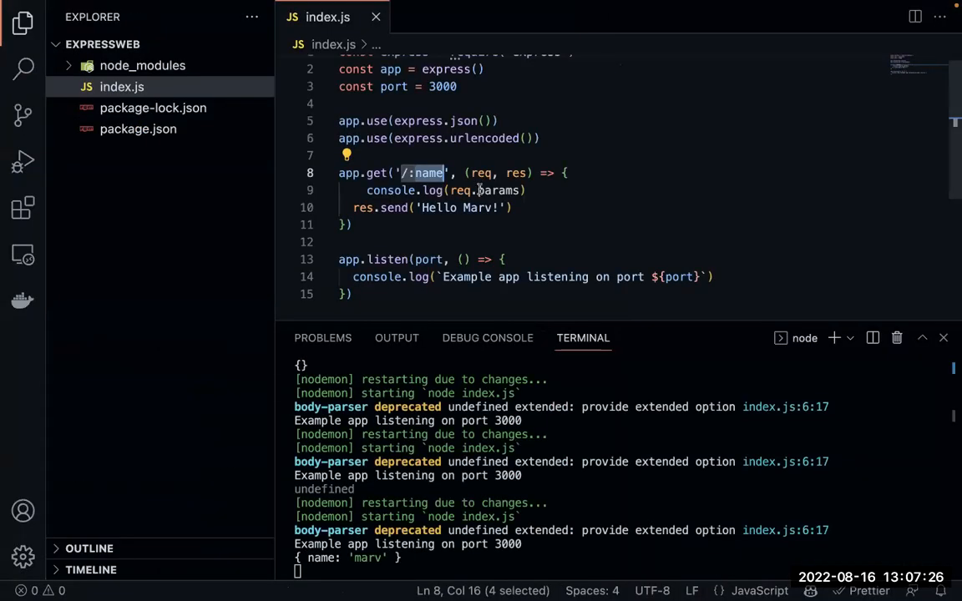
key("Down")
left_click(485, 190)
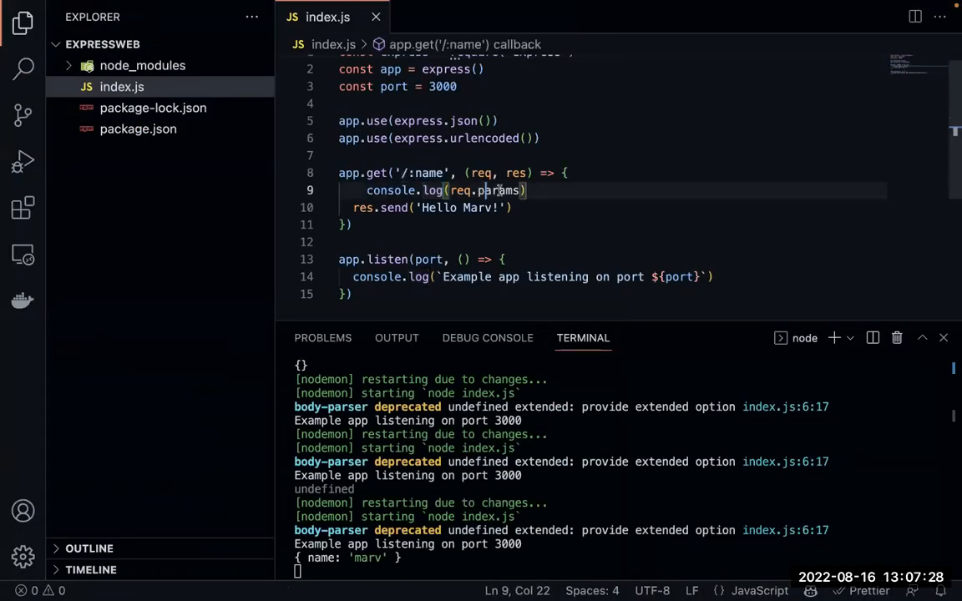
Step: Change line 9 to log req.query instead of req.params and save index.js
double_click(496, 190)
type("r")
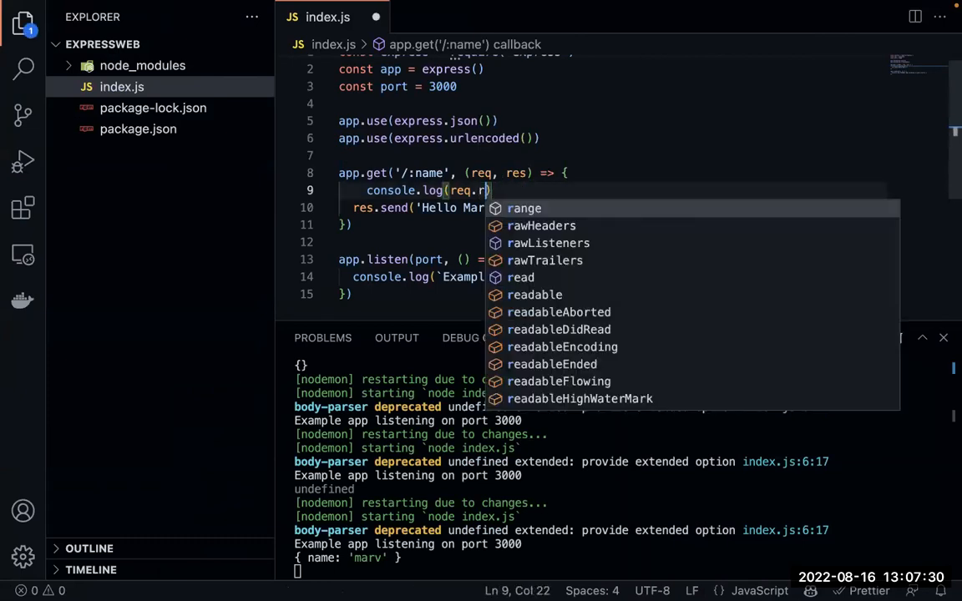
key("BackSpace")
type("query")
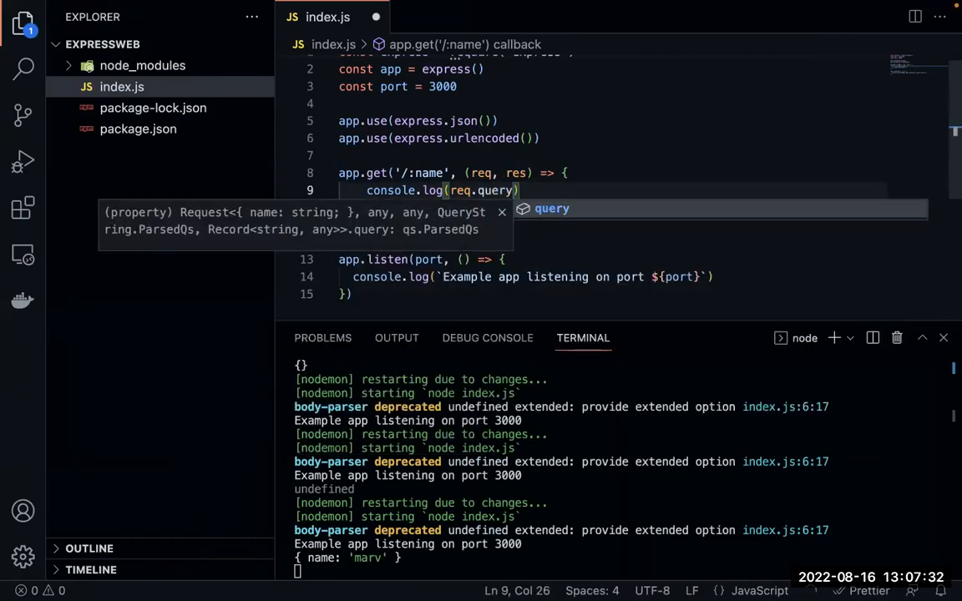
key("Escape")
key("Down")
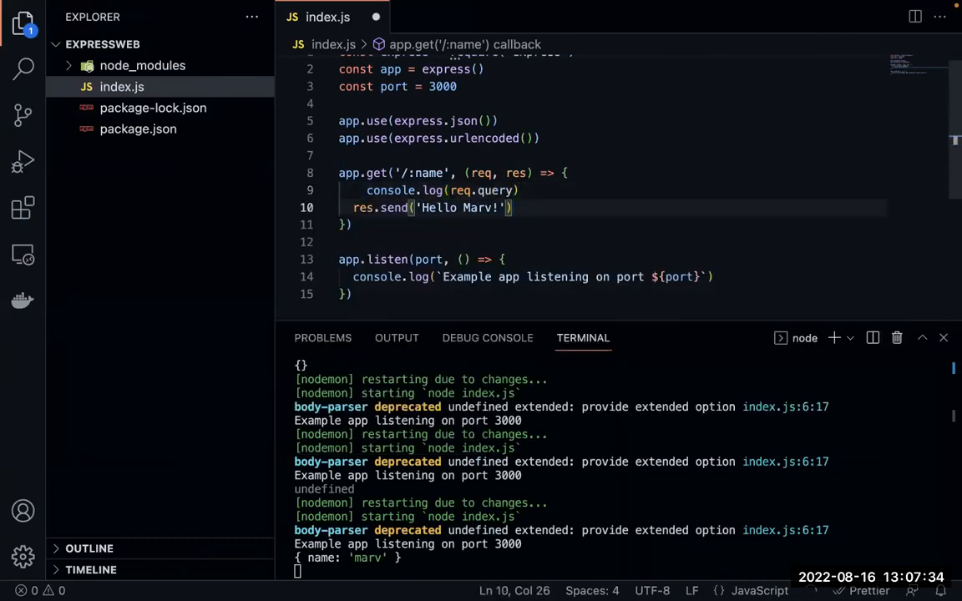
key("Up")
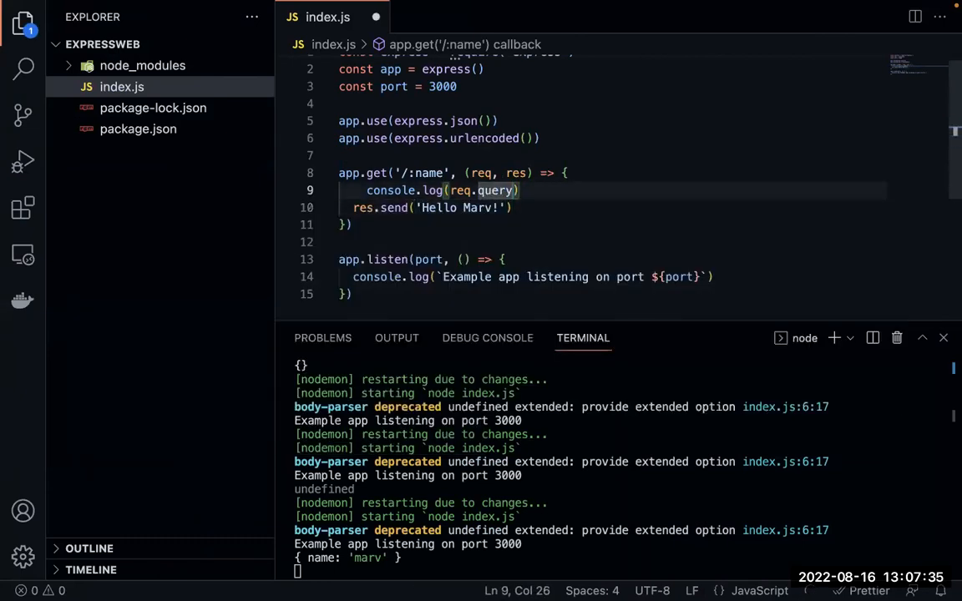
triple_click(340, 136)
left_click(528, 191)
key("ctrl+s")
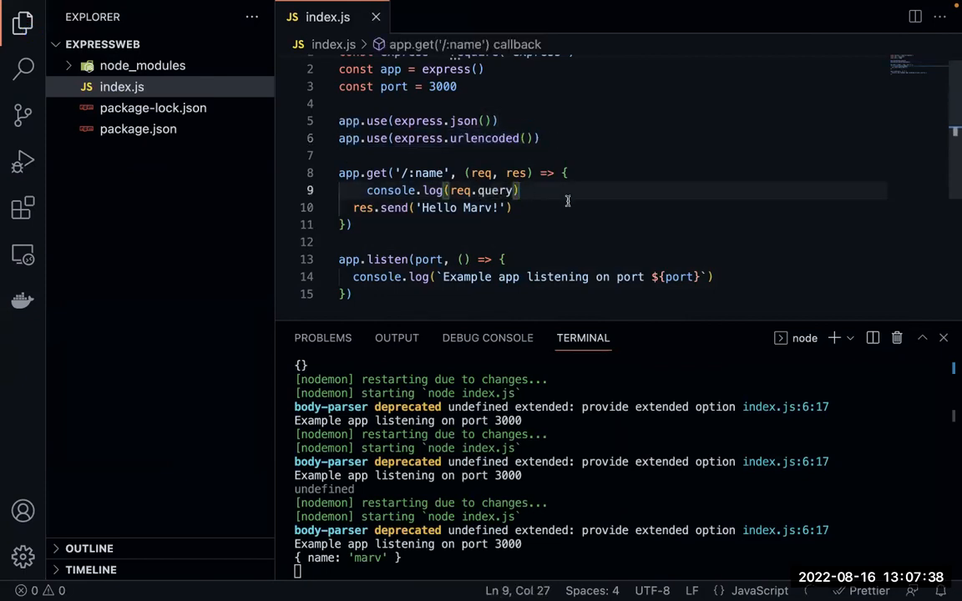
Step: Remove :name so the GET route path is just '/' and save
key("ctrl+Right")
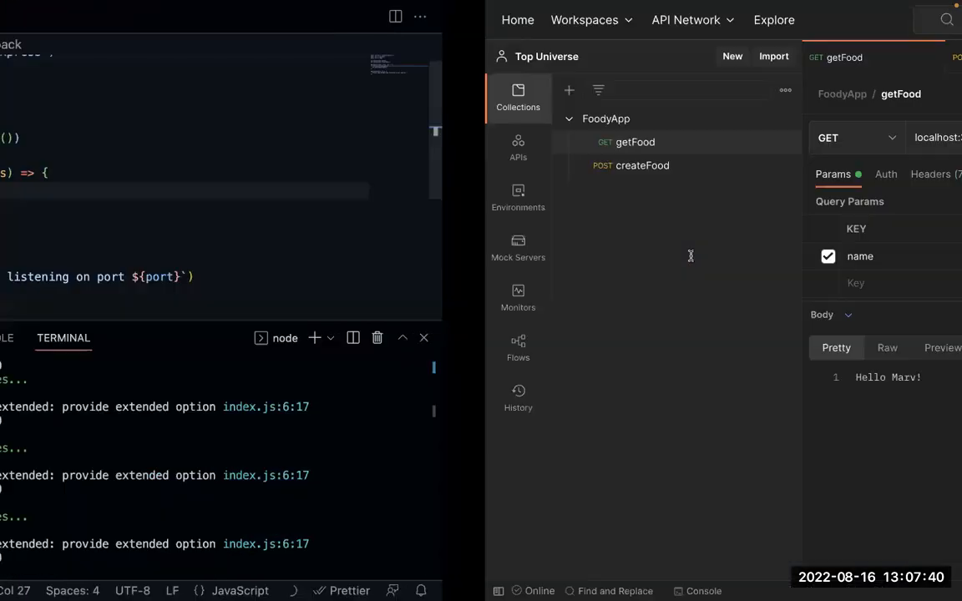
key("ctrl+Left")
double_click(426, 169)
key("BackSpace")
key("BackSpace")
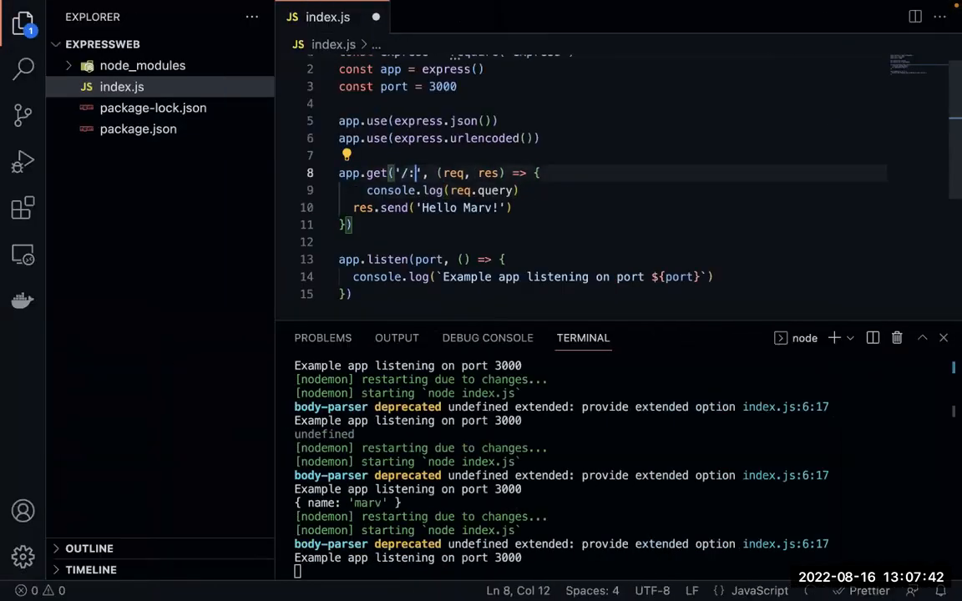
key("super+s")
Step: Drop /marv from the URL, save getFood, and send it with the name query
key("ctrl+Right")
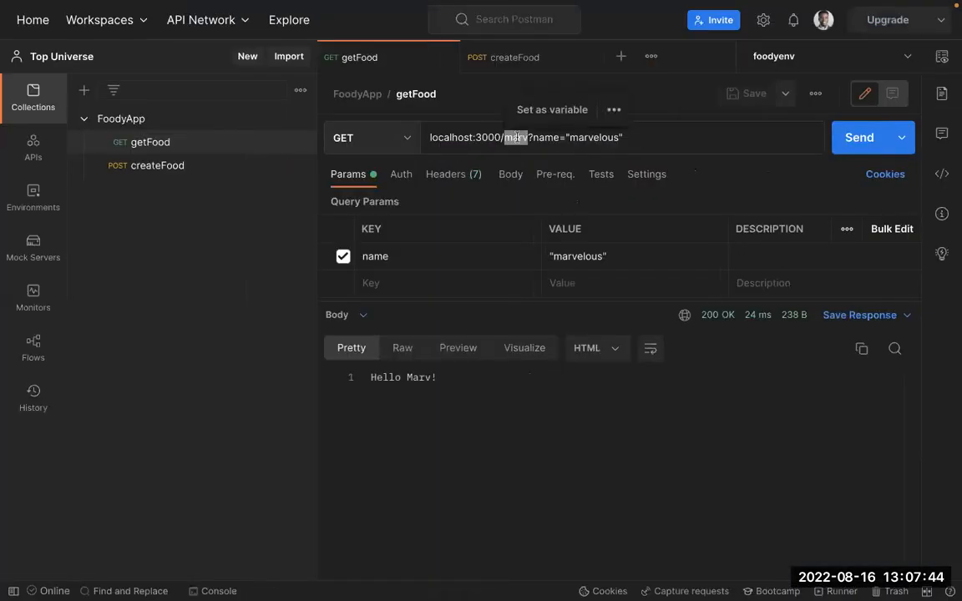
key("BackSpace")
key("BackSpace")
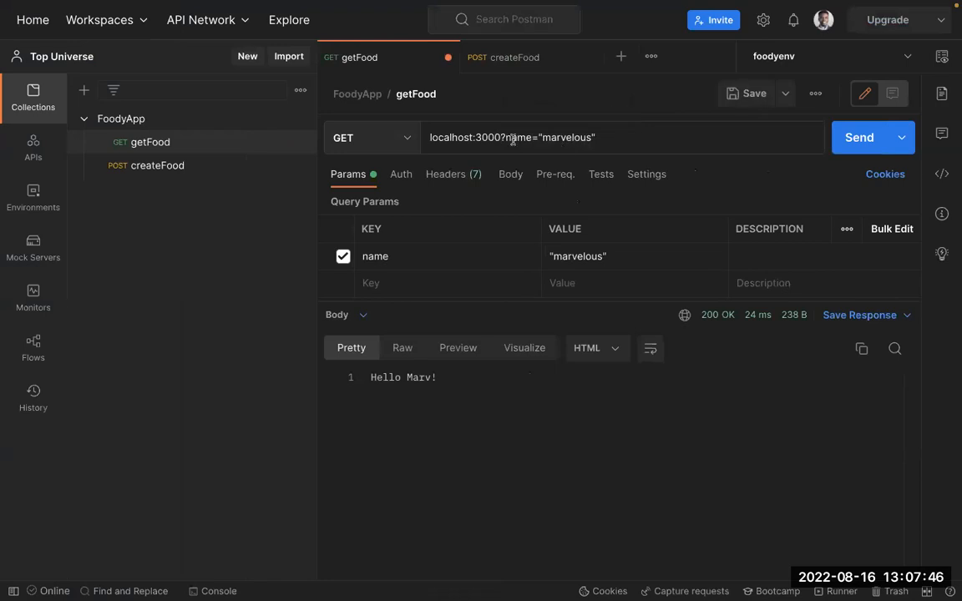
key("super+s")
key("super+Return")
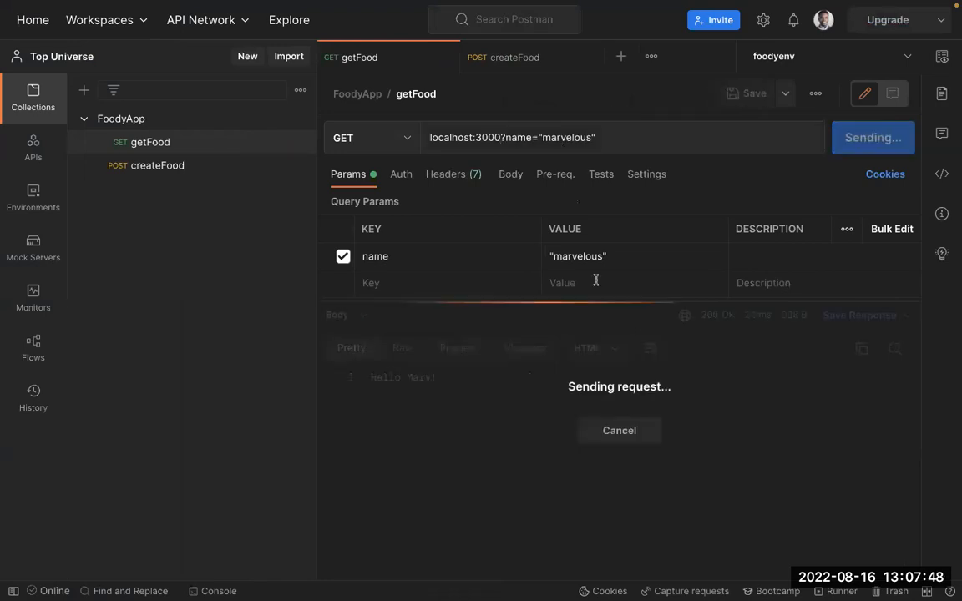
key("ctrl+Right")
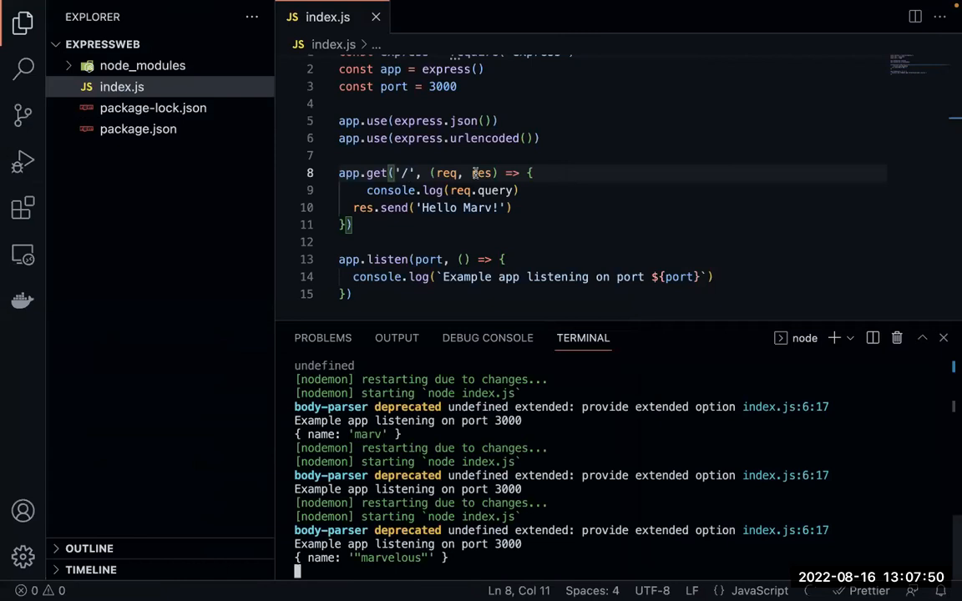
left_click(500, 190)
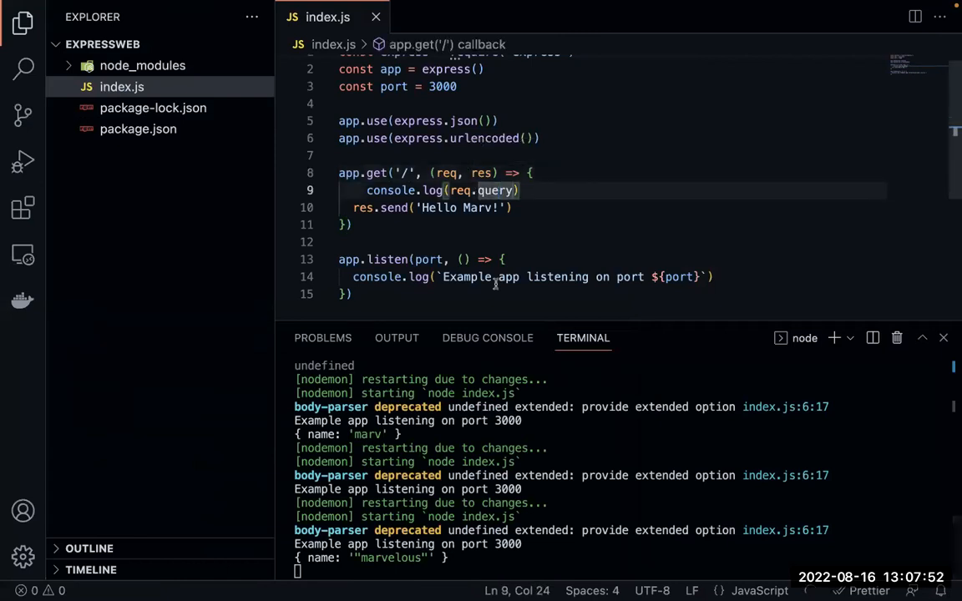
Step: Add query parameter age = 50 in Postman's Params table and send the request
key("ctrl+Right")
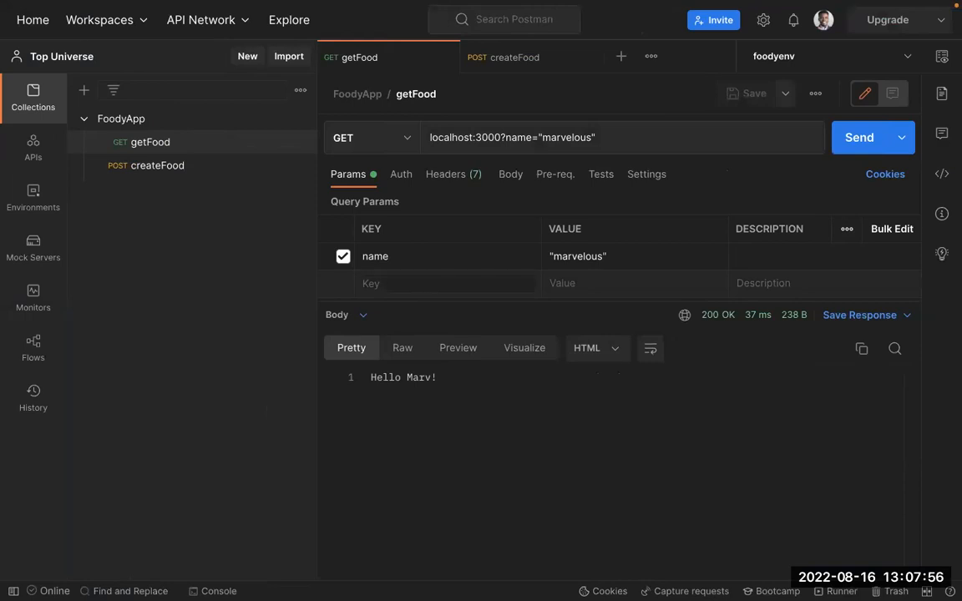
left_click(530, 283)
type("age")
left_click(597, 263)
type("50")
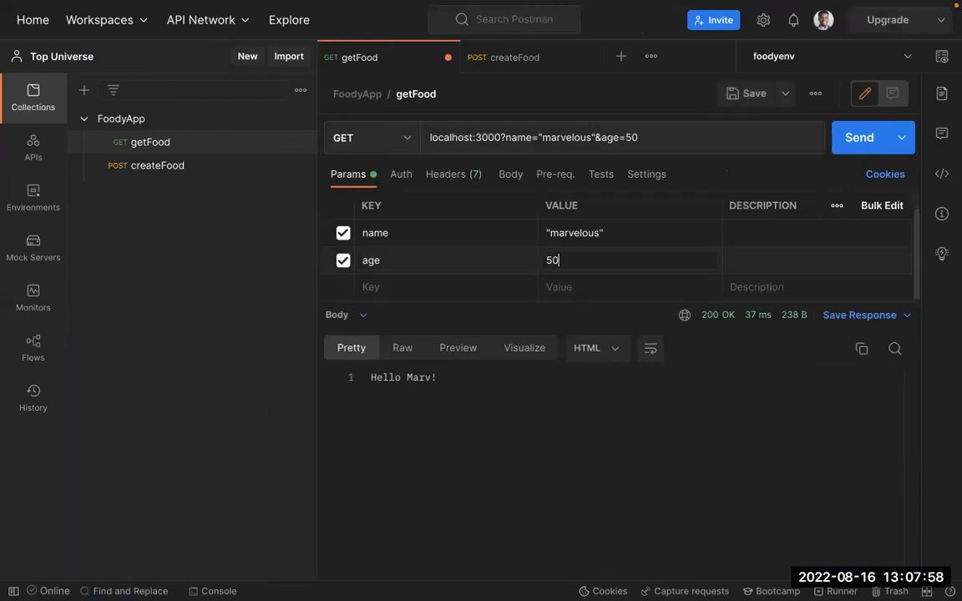
key("super+Return")
key("ctrl+Left")
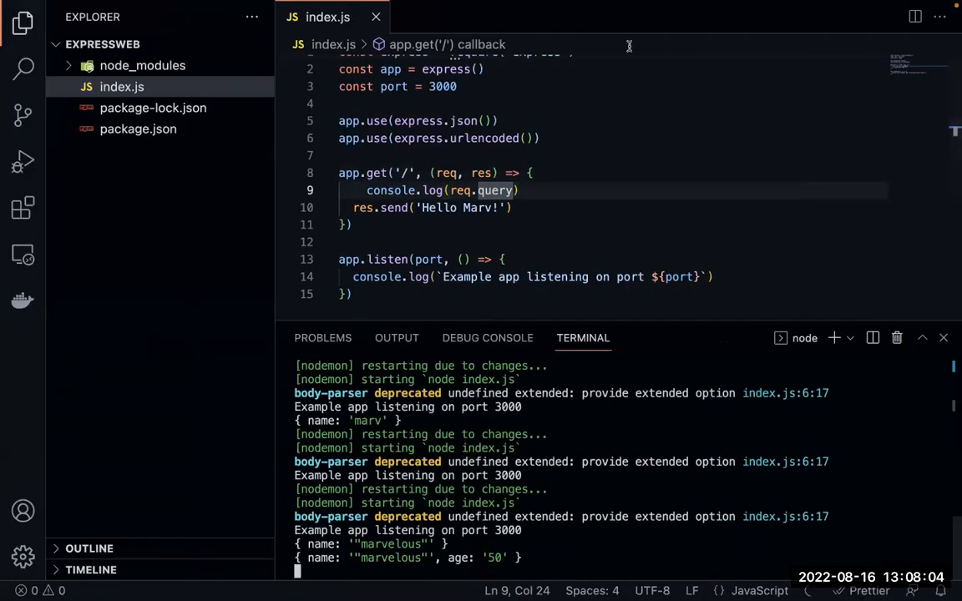
Step: Replace console.log(req.query) with let {name, age} = req.query
left_click(534, 190)
key("shift+Left")
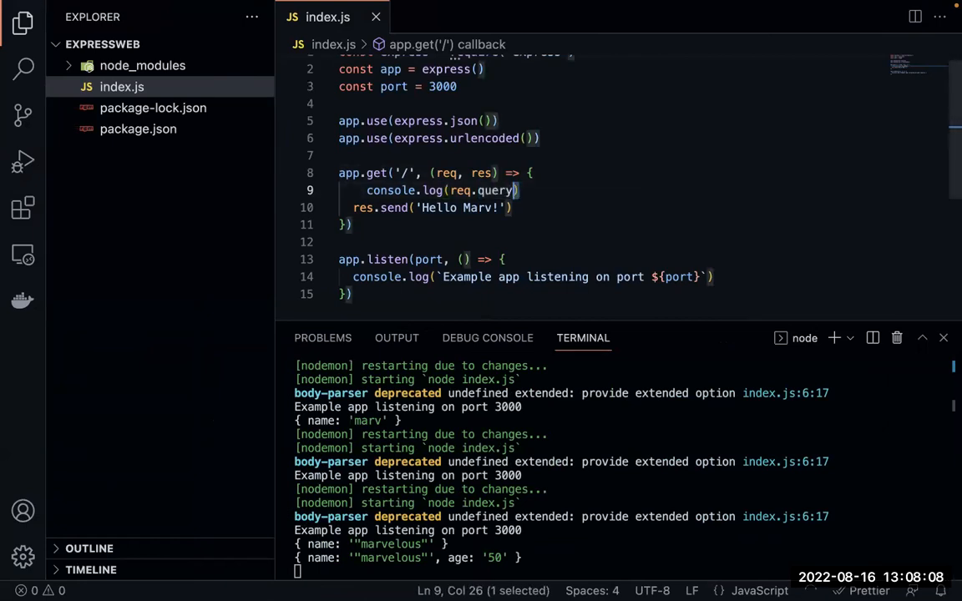
key("shift+Home")
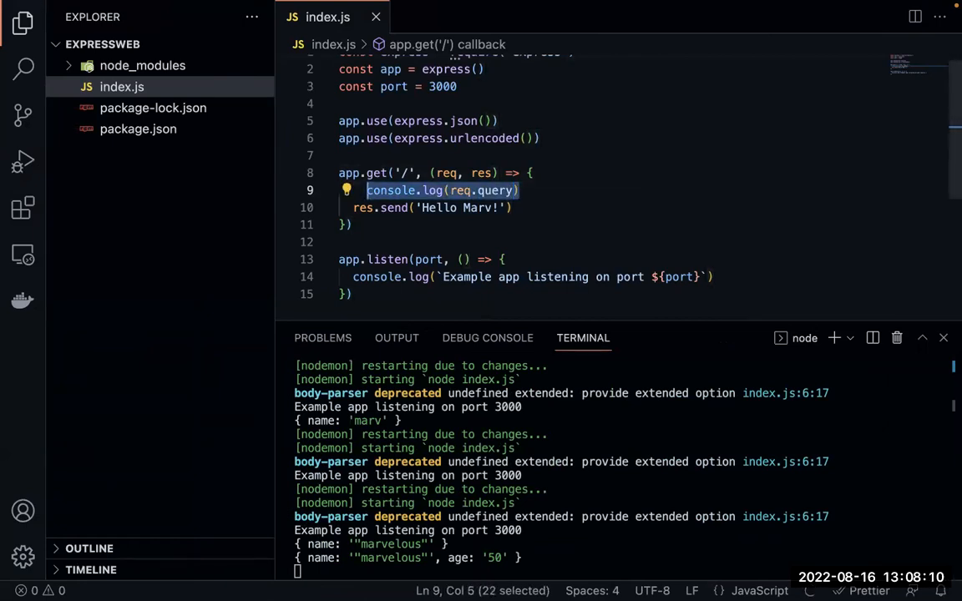
type("let ")
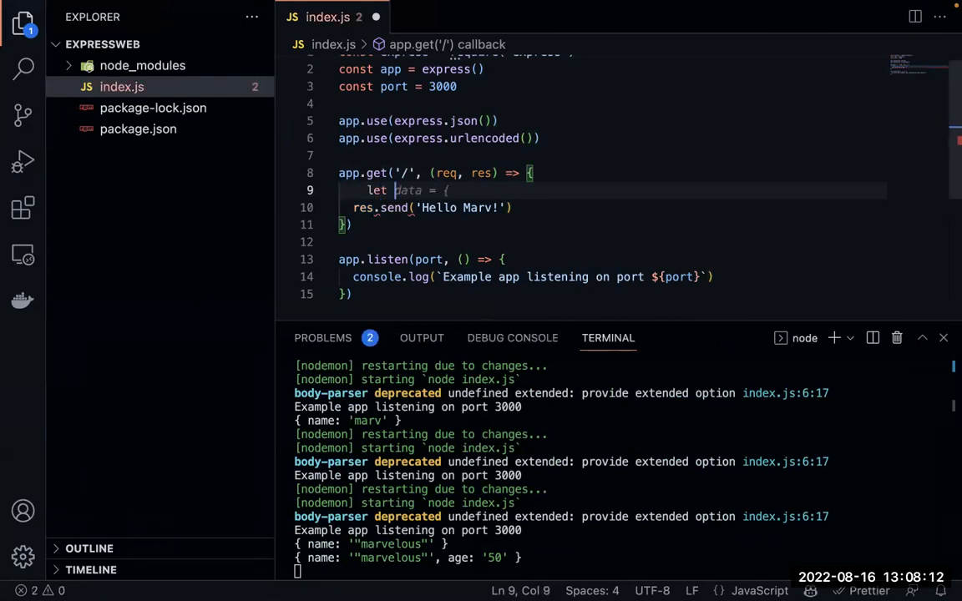
type("{name, age} = req.")
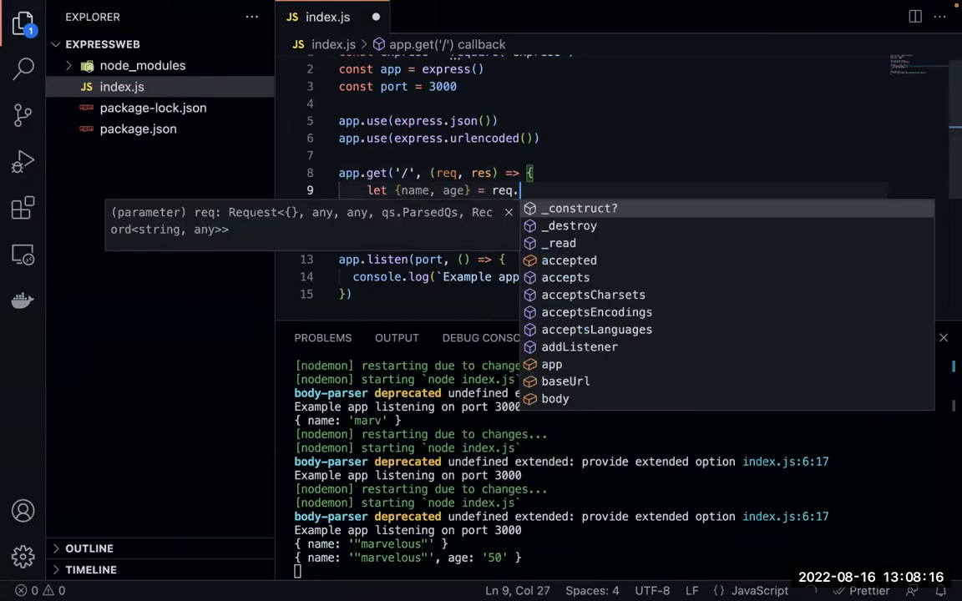
type("query")
Step: Add console.log(name, age), save, resend, and confirm the terminal shows "marvelous" 50
key("Return")
type("consl")
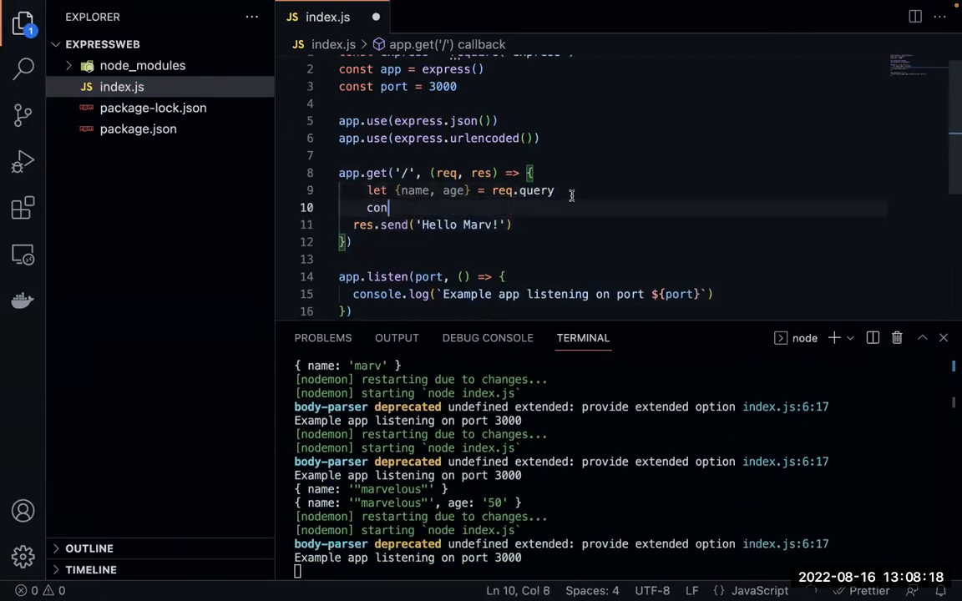
key("Tab")
type(".log(n")
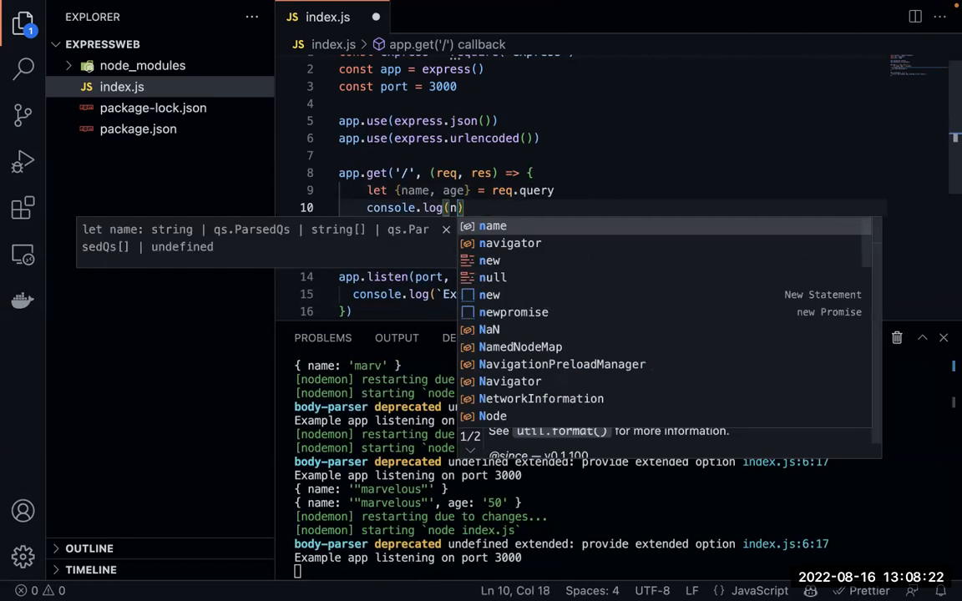
type("ame,")
type(" age)")
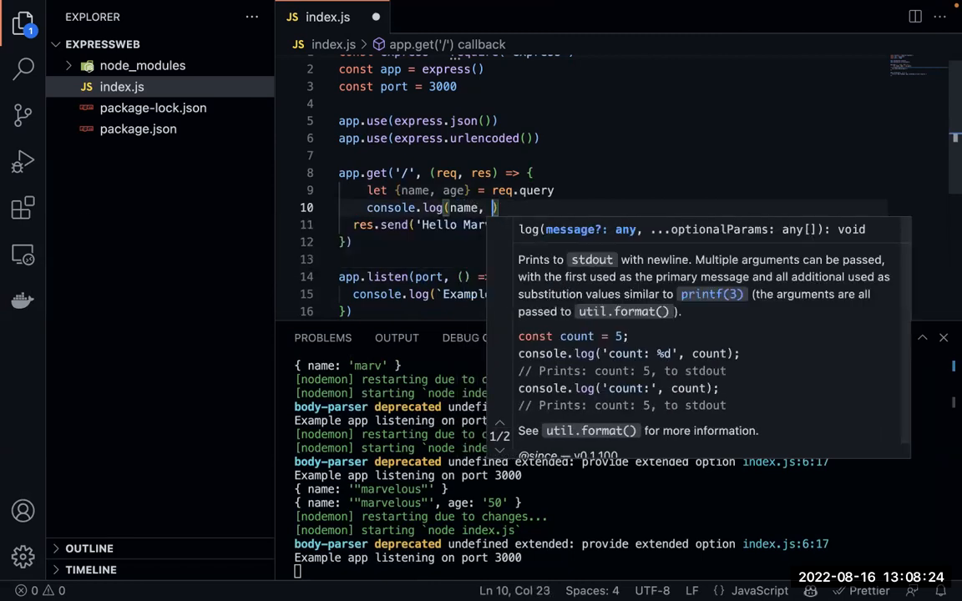
key("ctrl+s")
left_click(859, 136)
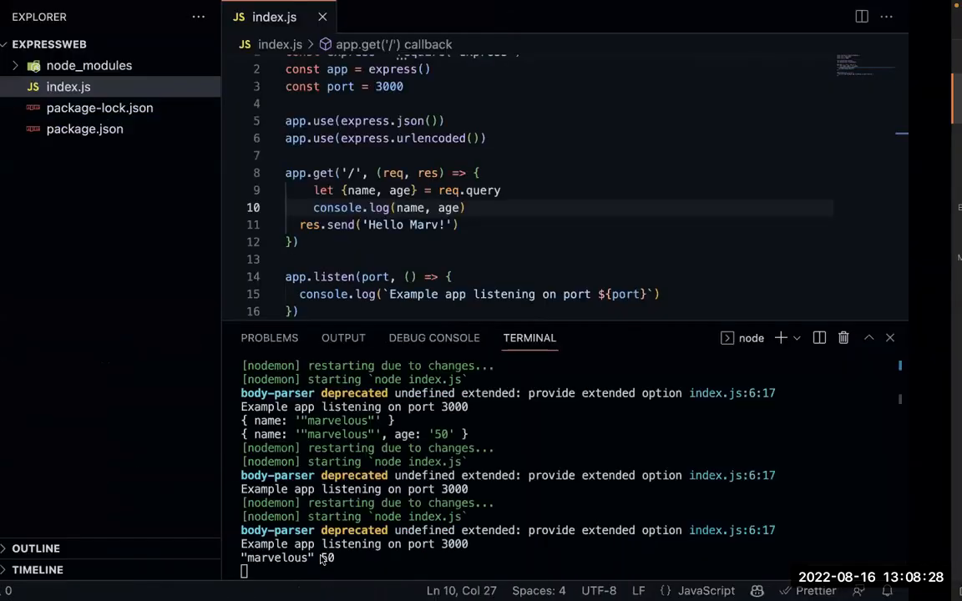
left_click_drag(296, 558, 382, 558)
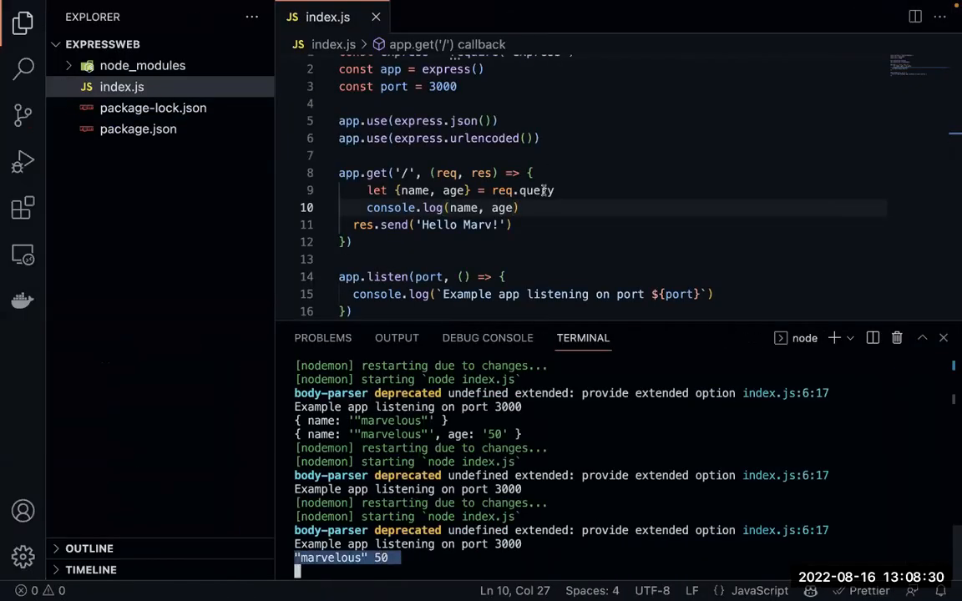
left_click(535, 216)
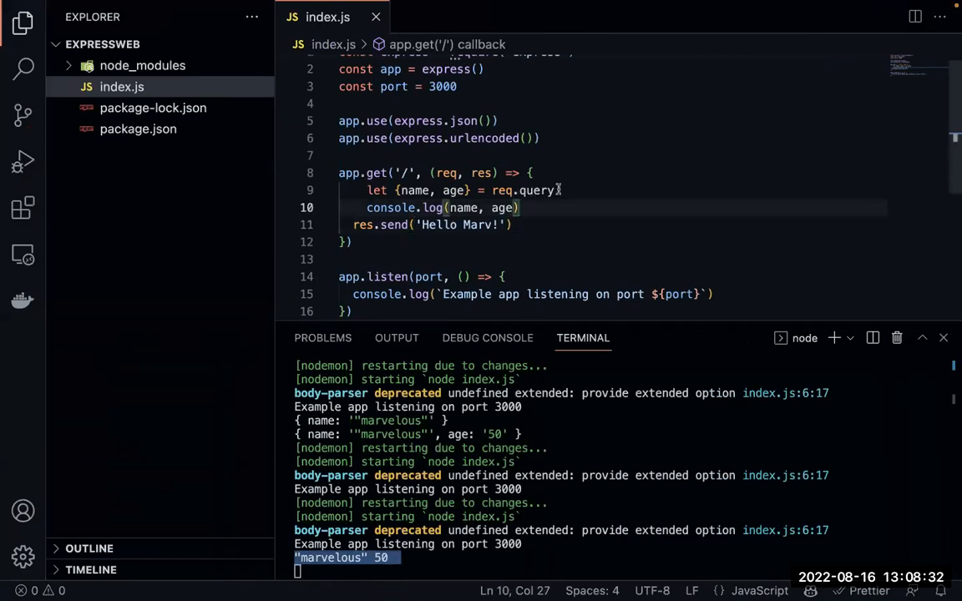
left_click(493, 191)
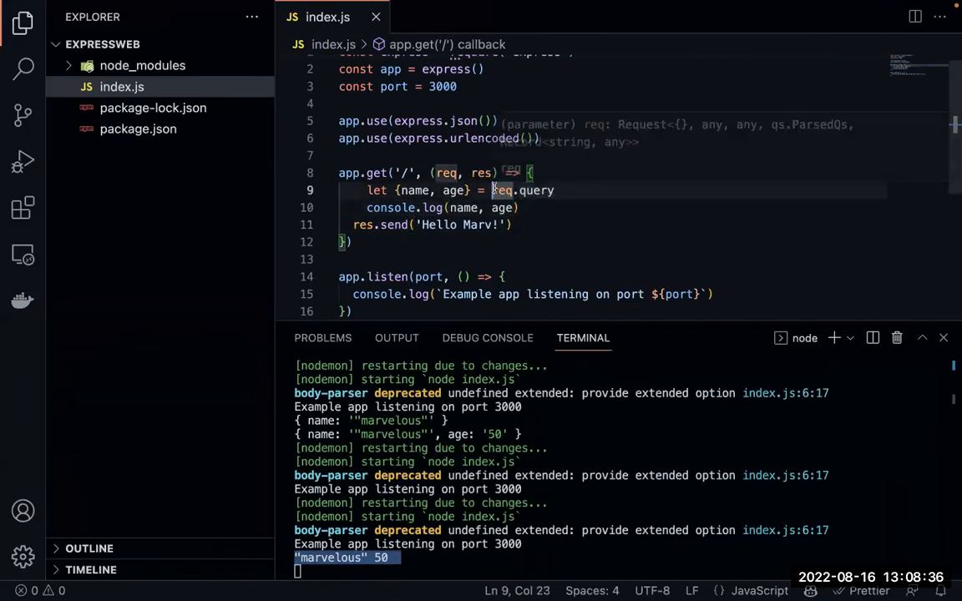
Step: Rewrite line 9 as let name = req.query.name
key("super+shift+Left")
type("let name ==")
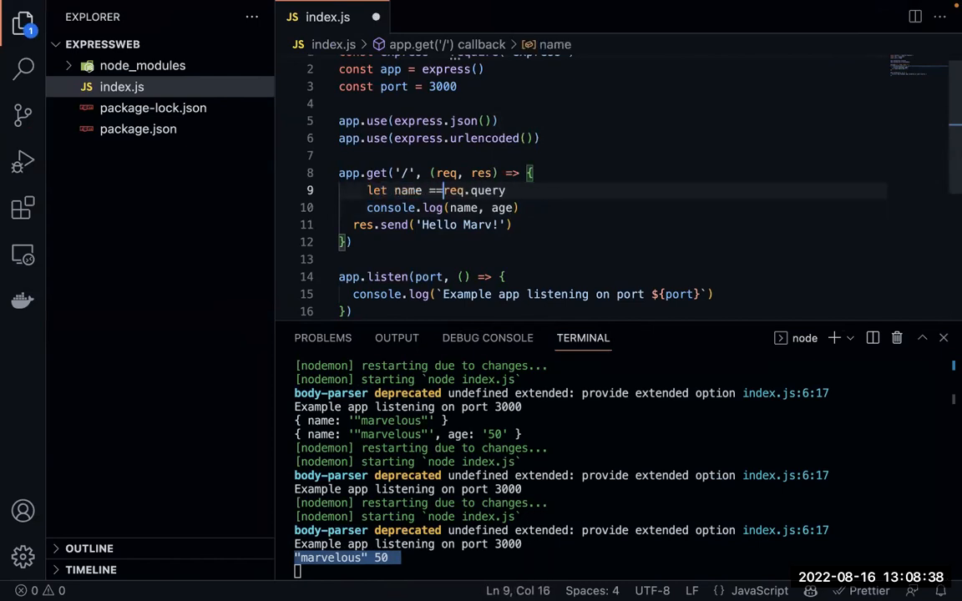
key("End")
type(".name")
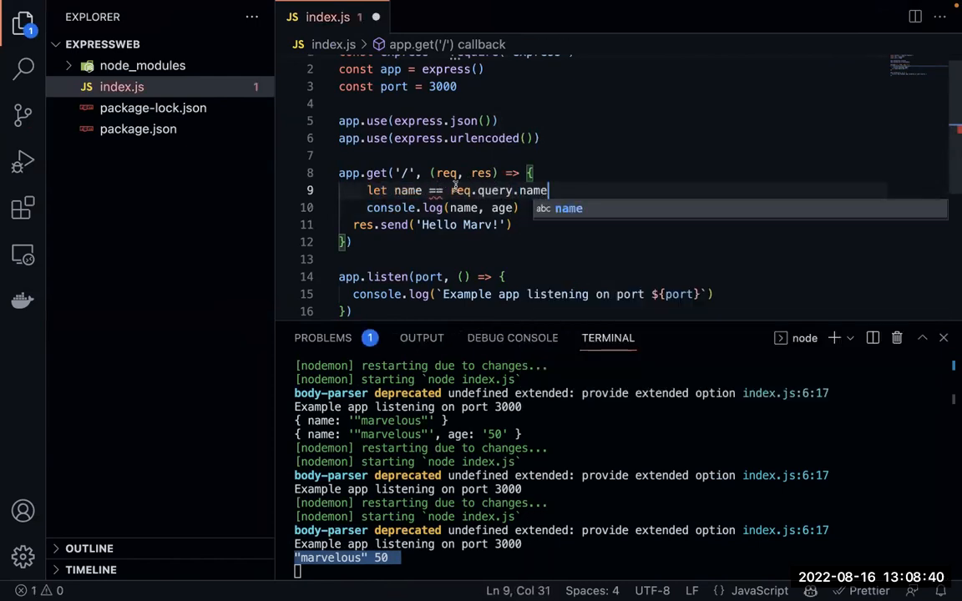
left_click(443, 192)
key("BackSpace")
key("super+Right")
Step: Duplicate it as let age = req.query.age, save, and resend getFood from Postman
key("shift+alt+Down")
double_click(407, 208)
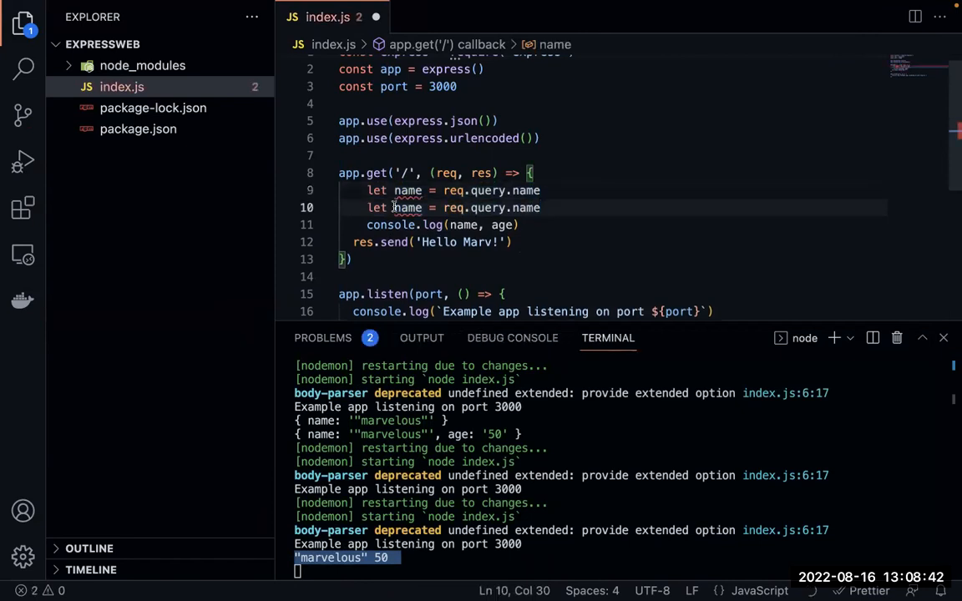
type("age")
double_click(519, 208)
type("age")
key("ctrl+s")
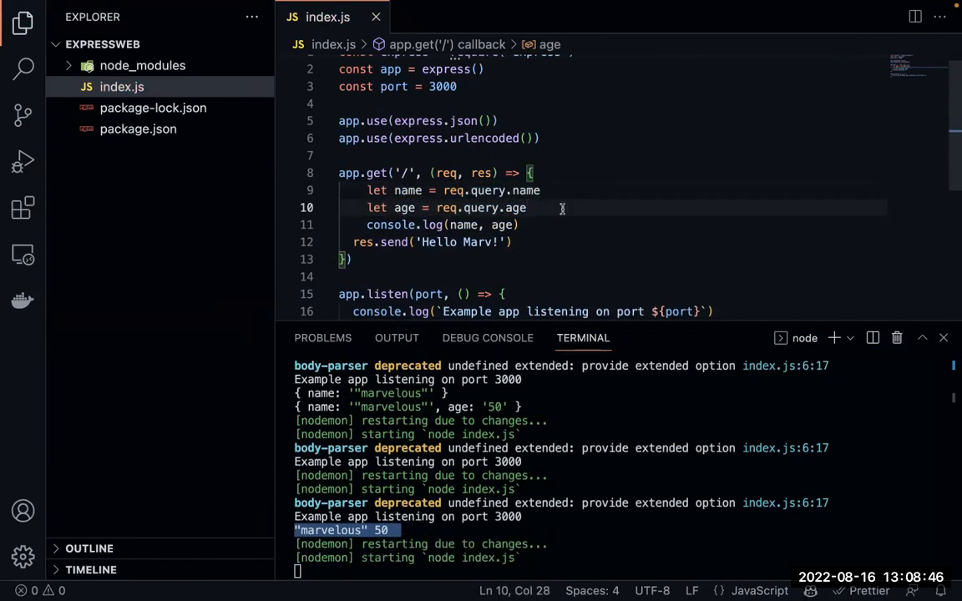
left_click(651, 502)
key("ctrl+Right")
left_click(843, 138)
key("ctrl+Left")
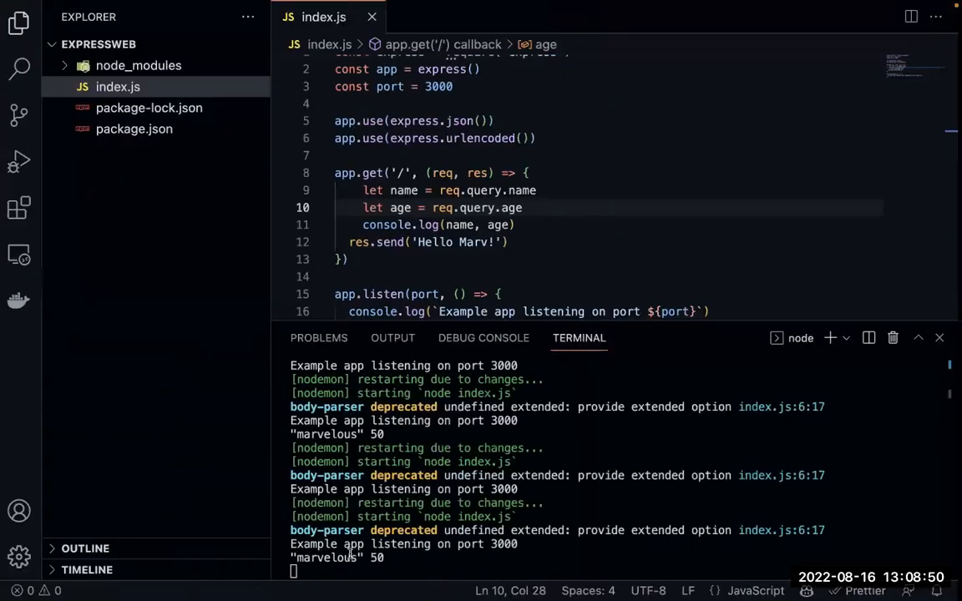
Step: Change the age line to read req.query['age'] with bracket notation
left_click(509, 208)
key("Left")
key("BackSpace")
type("[")
key("super+Right")
type("]")
key("Left")
key("alt+shift+Left")
key("Return")
type("'")
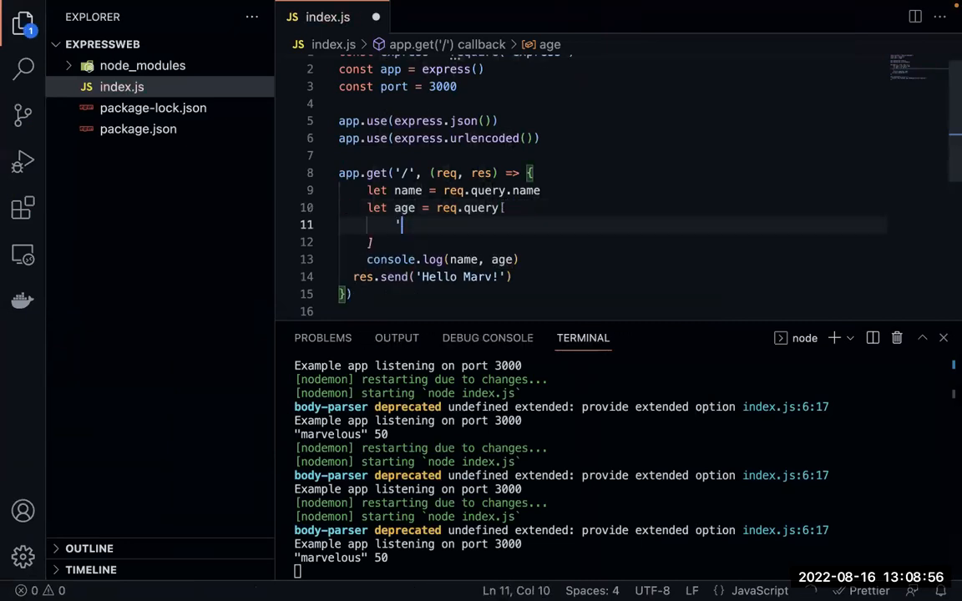
key("super+z")
key("super+z")
type("'")
Step: Change the name line to req.query['name'], save, and recheck the "marvelous" 50 output
left_click(494, 190)
key("Right")
key("Right")
key("Right")
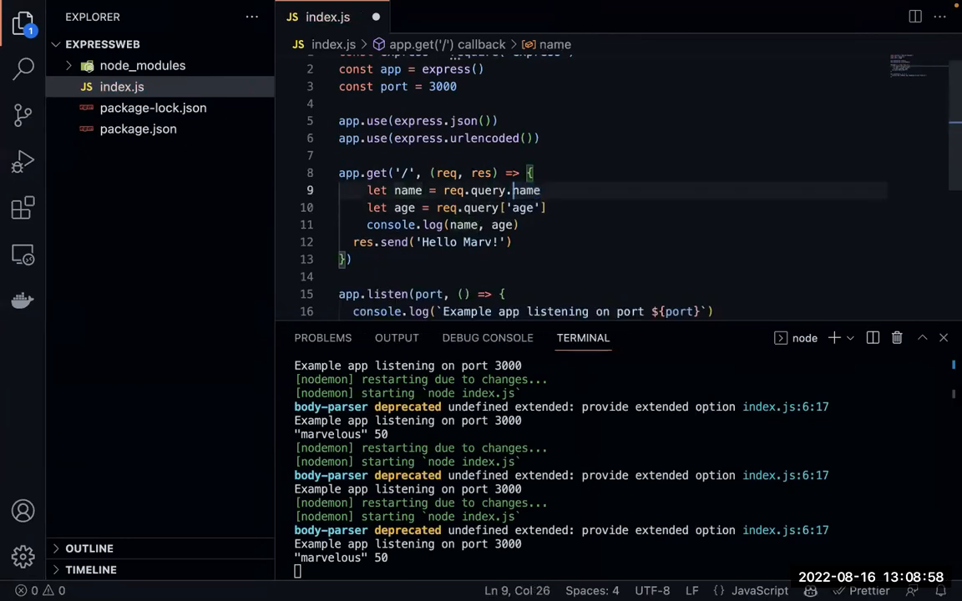
key("BackSpace")
key("alt+shift+Right")
type("'")
key("Right")
key("super+z")
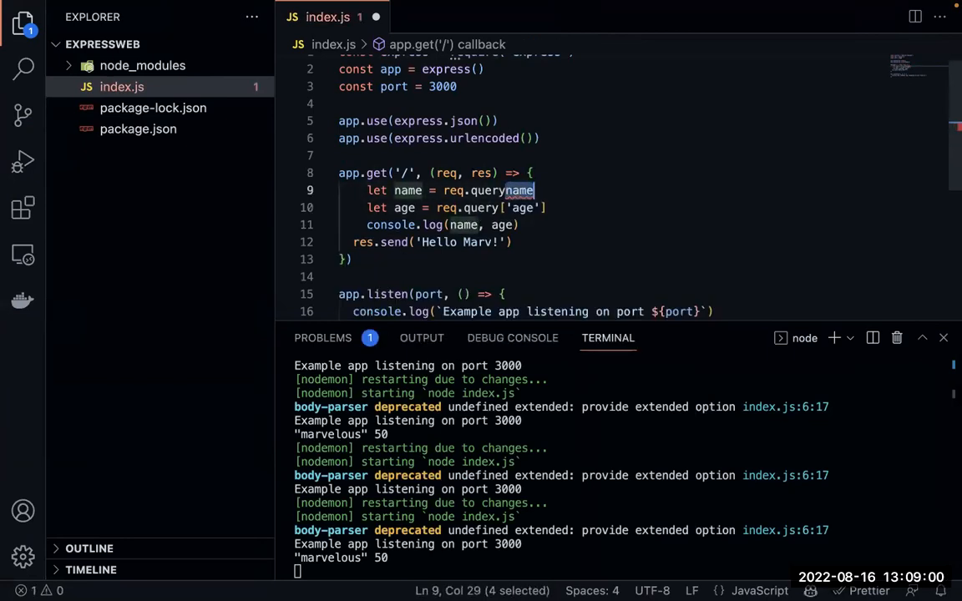
type("['")
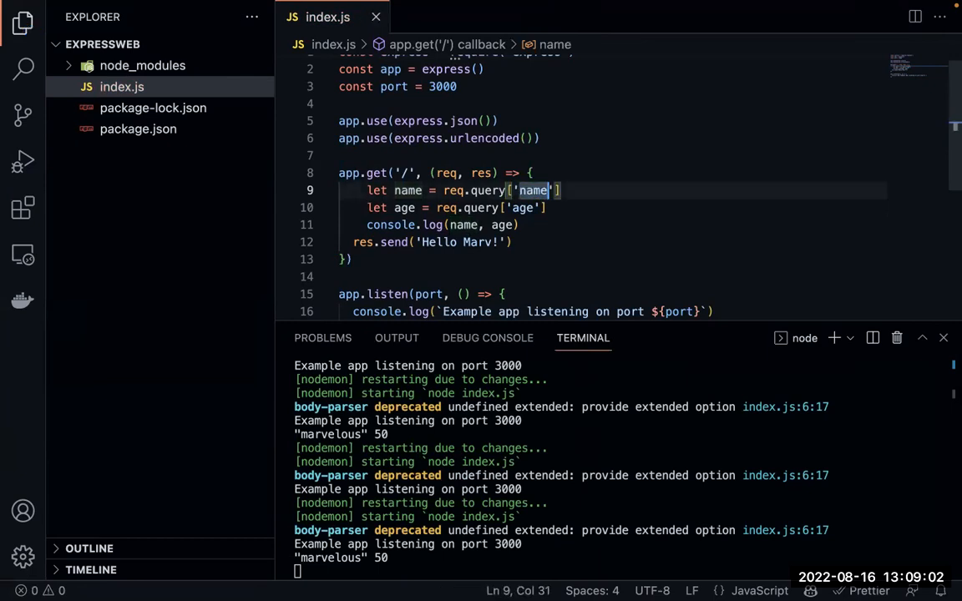
key("Right")
key("super+s")
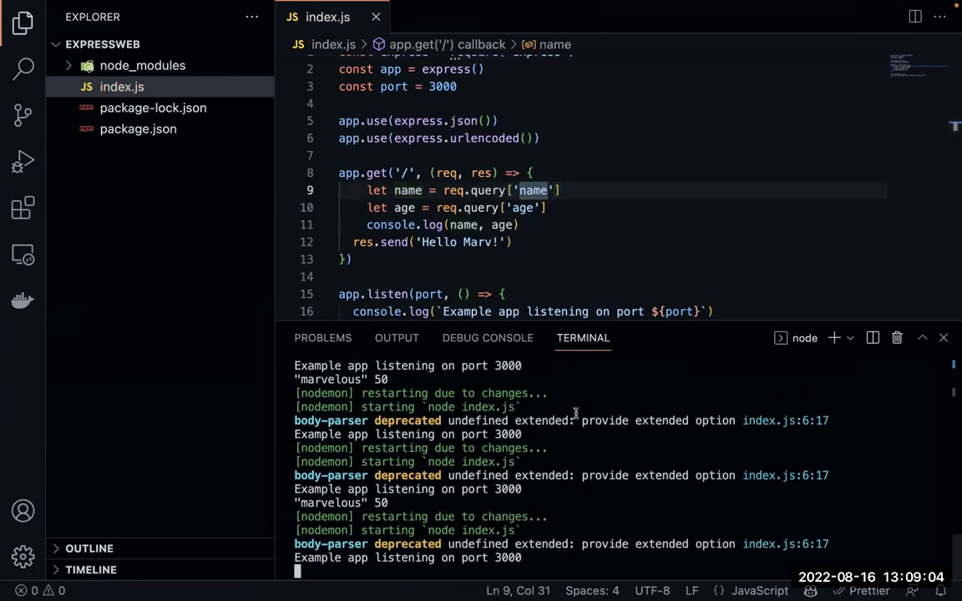
key("ctrl+Right")
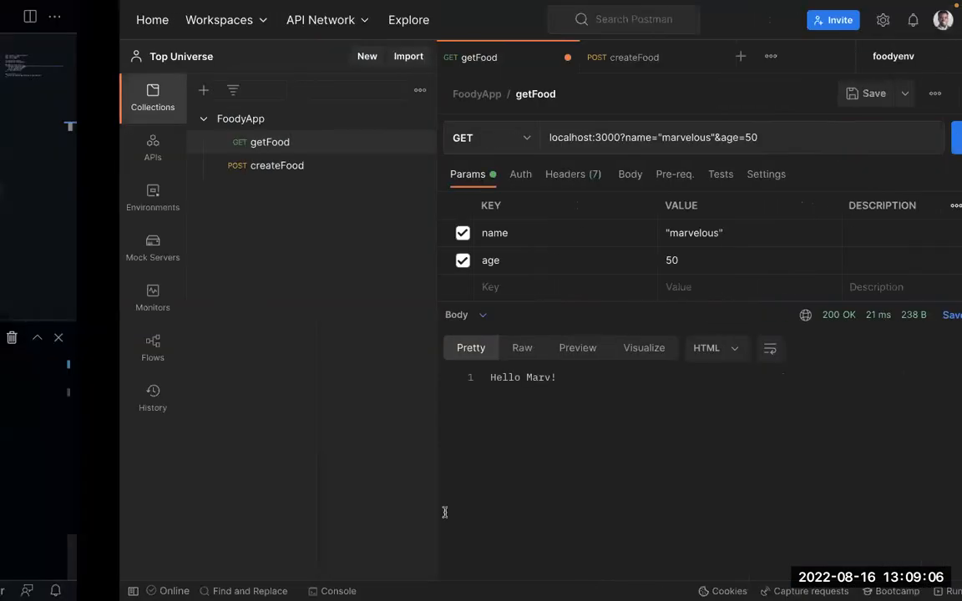
key("ctrl+Left")
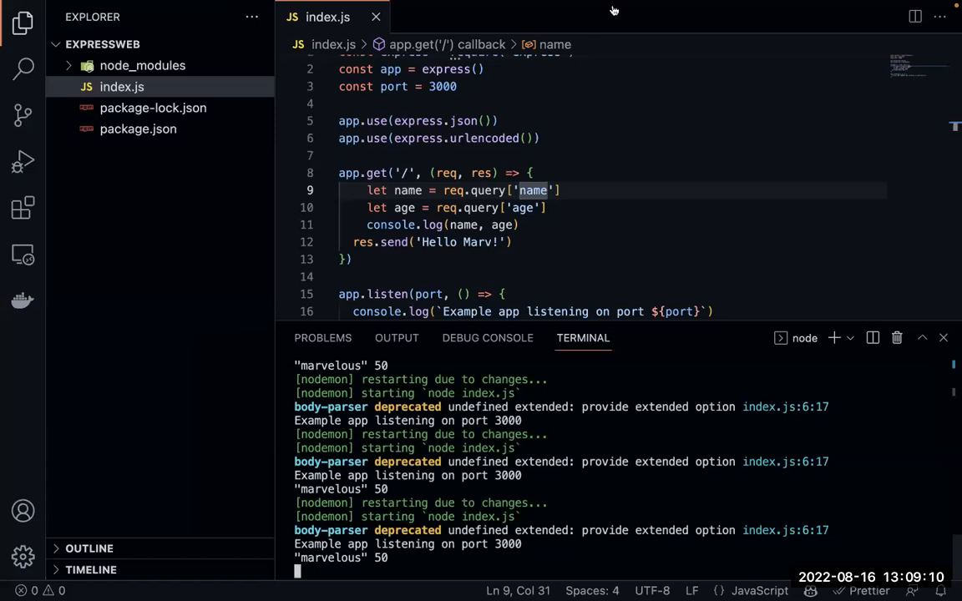
Step: Copy the GET route block and paste a duplicate below it
left_click(507, 262)
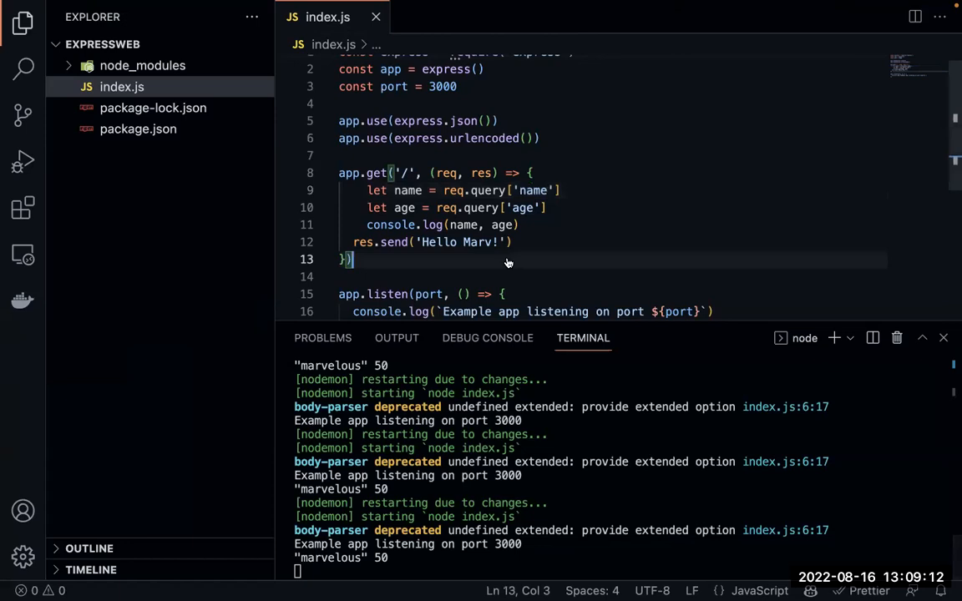
scroll(507, 262, "down", 2)
scroll(507, 263, "up", 2)
key("Return")
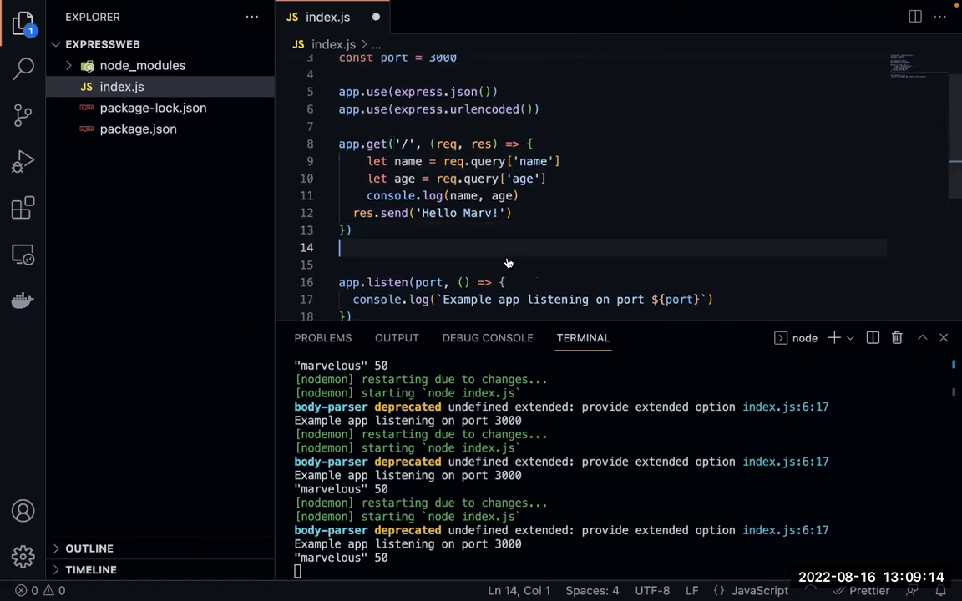
key("Return")
key("Up")
key("Up")
key("End")
key("shift+Up")
key("shift+Up")
key("shift+Up")
key("shift+Up")
key("shift+Up")
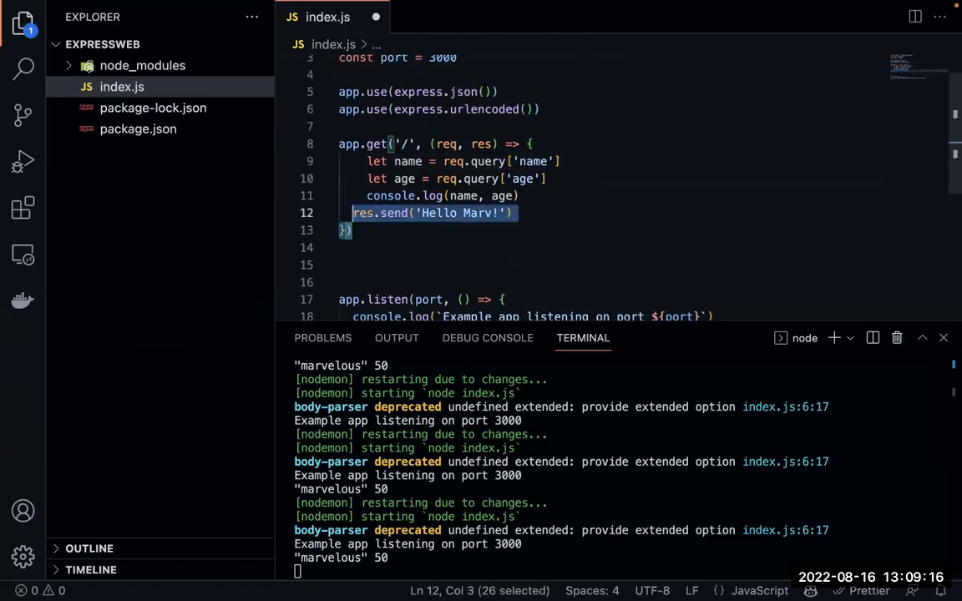
key("Right")
key("Down")
key("Down")
type("app.get('/', (req, res) => {     let name = req.query['name']     let age = req.query['age']     console.log(name, age)   res.send('Hello Marv!') })")
Step: Turn the copy into app.post and replace the query lines with let body = req.body
double_click(375, 208)
type("post")
key("Right")
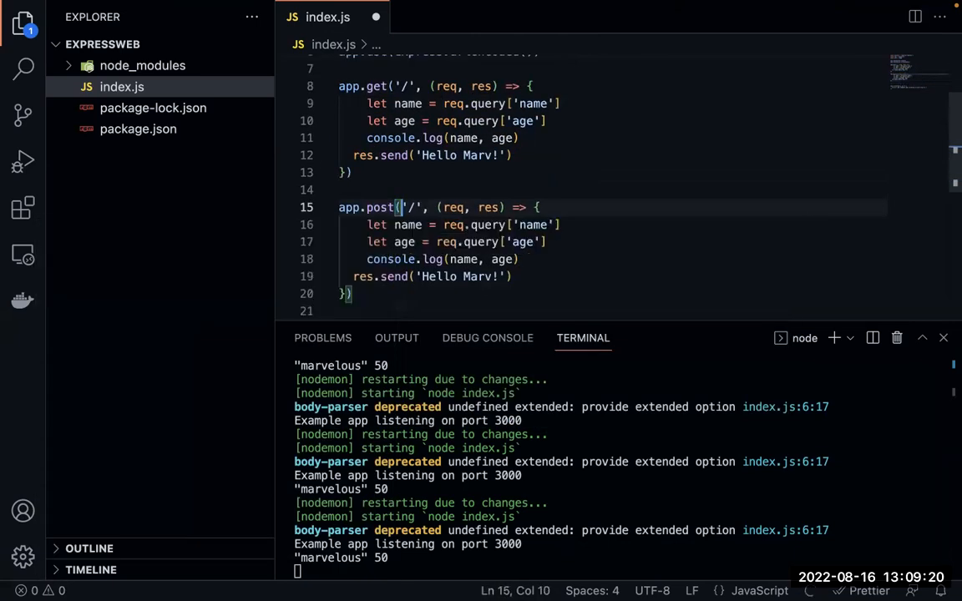
key("Down")
key("Home")
key("shift+Down")
key("shift+End")
key("BackSpace")
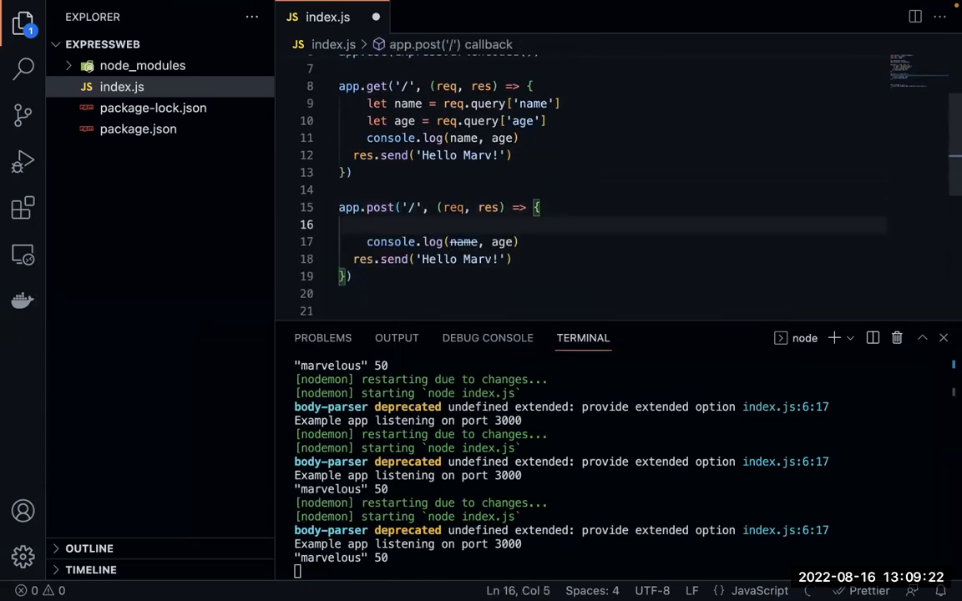
type("let b")
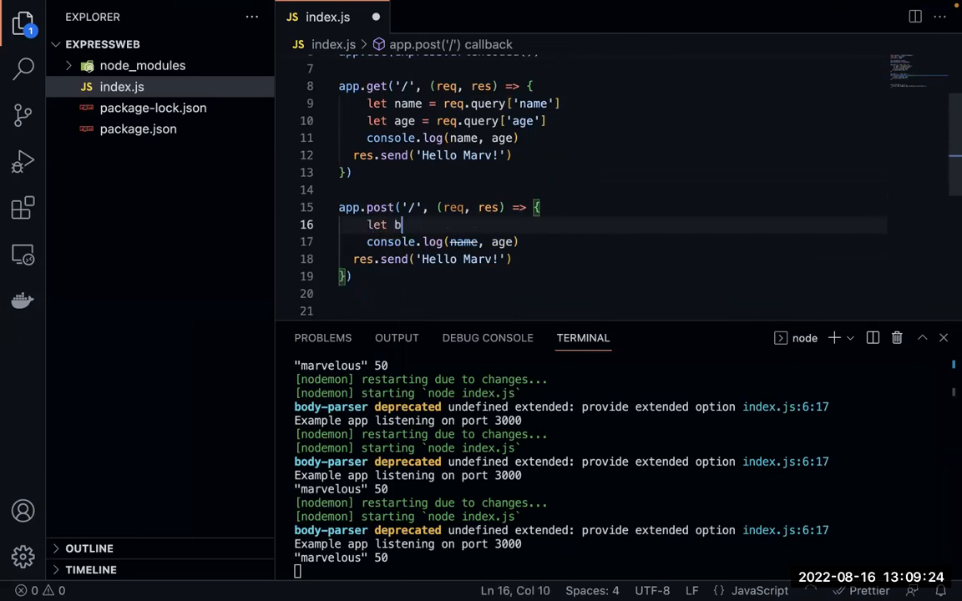
type("ody = req.body")
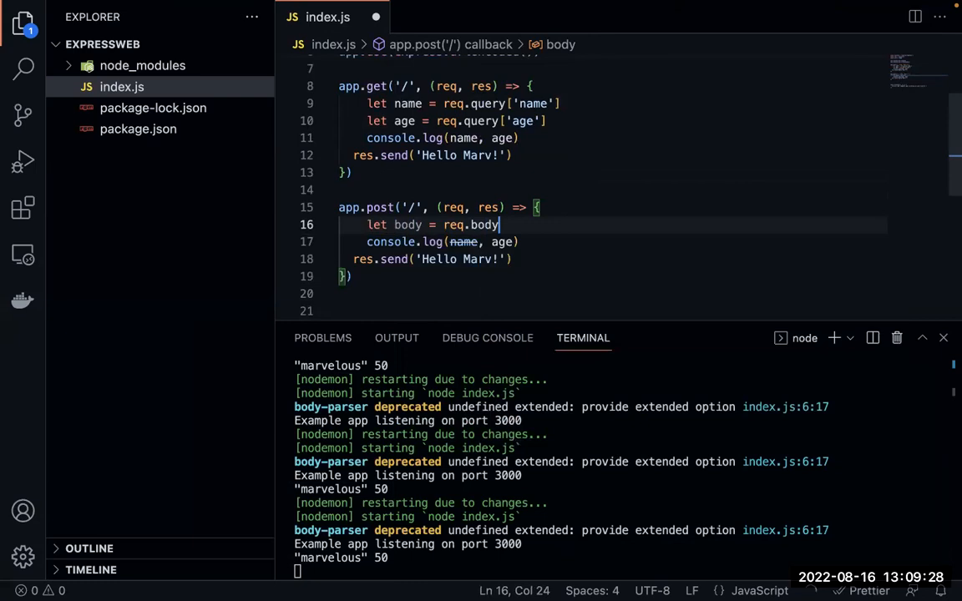
Step: Change the copied log to console.log(body) and save index.js
key("Down")
key("Home")
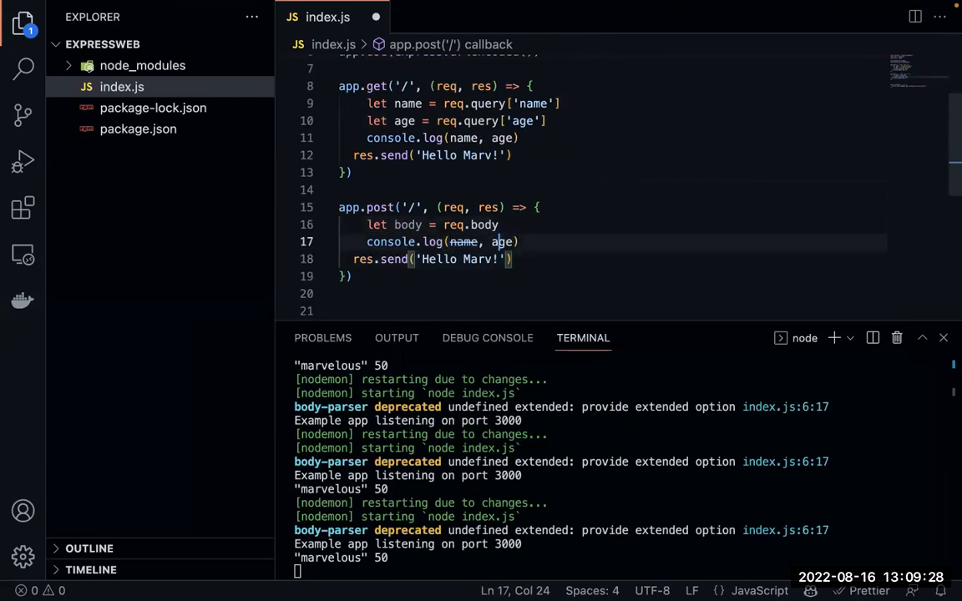
key("shift+End")
key("Right")
key("Left")
key("shift+Left")
key("shift+Left")
key("shift+Left")
key("shift+Left")
key("shift+Left")
key("shift+Left")
key("shift+Left")
key("shift+Left")
key("shift+Left")
type("body")
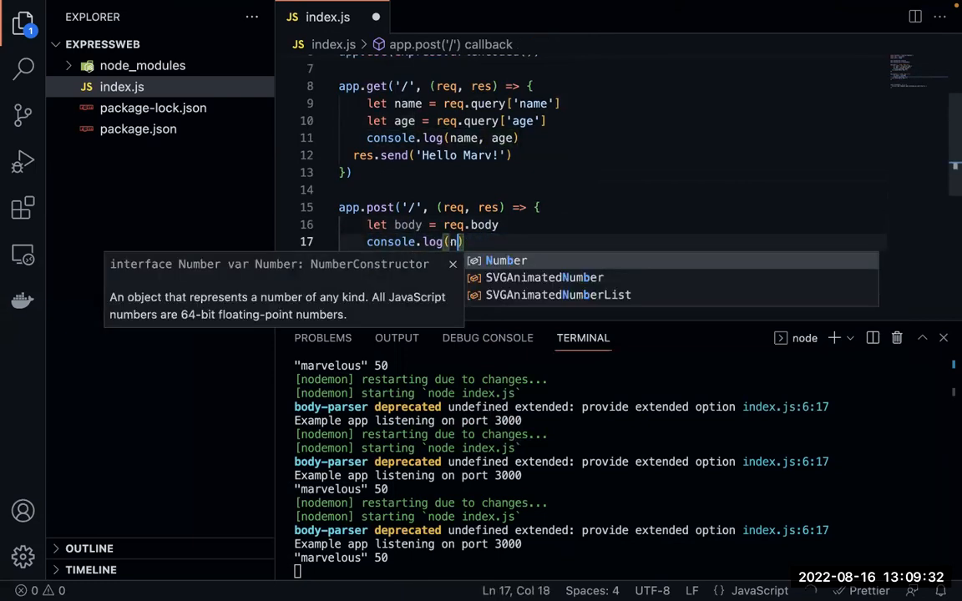
key("End")
key("ctrl+s")
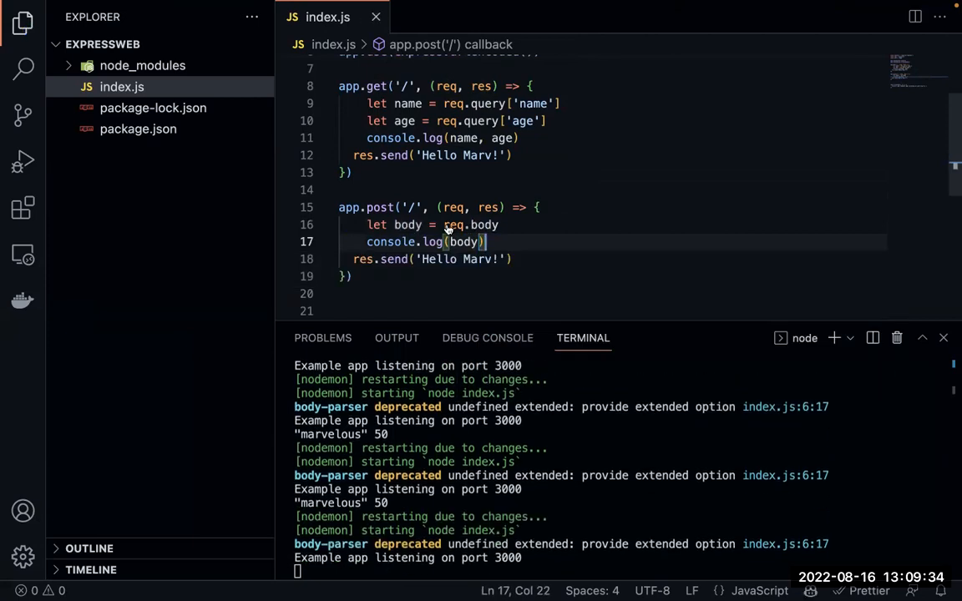
left_click(449, 226)
left_click_drag(447, 228, 508, 229)
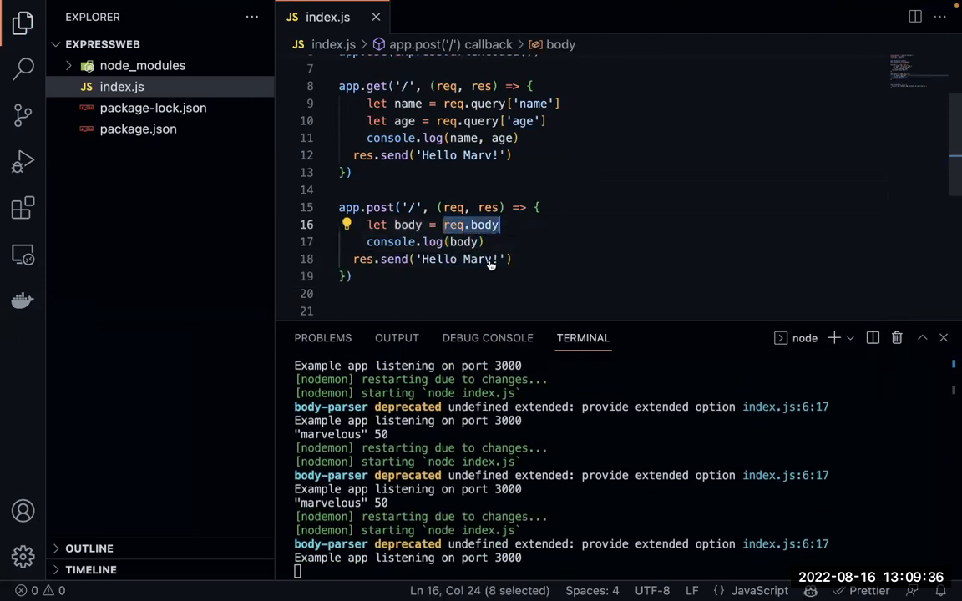
key("Down")
key("ctrl+Right")
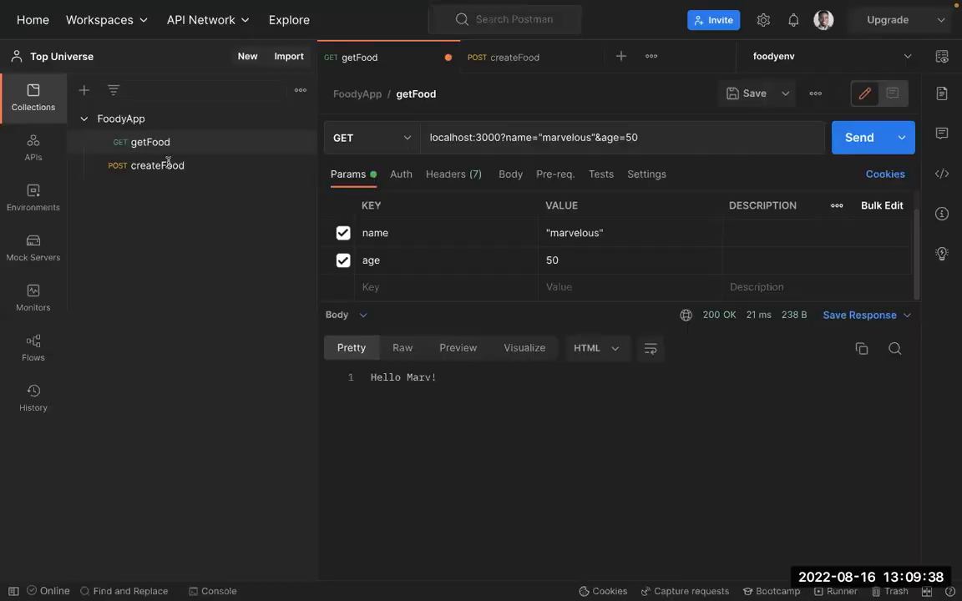
Step: Open the createFood request in Postman
key("ctrl+Left")
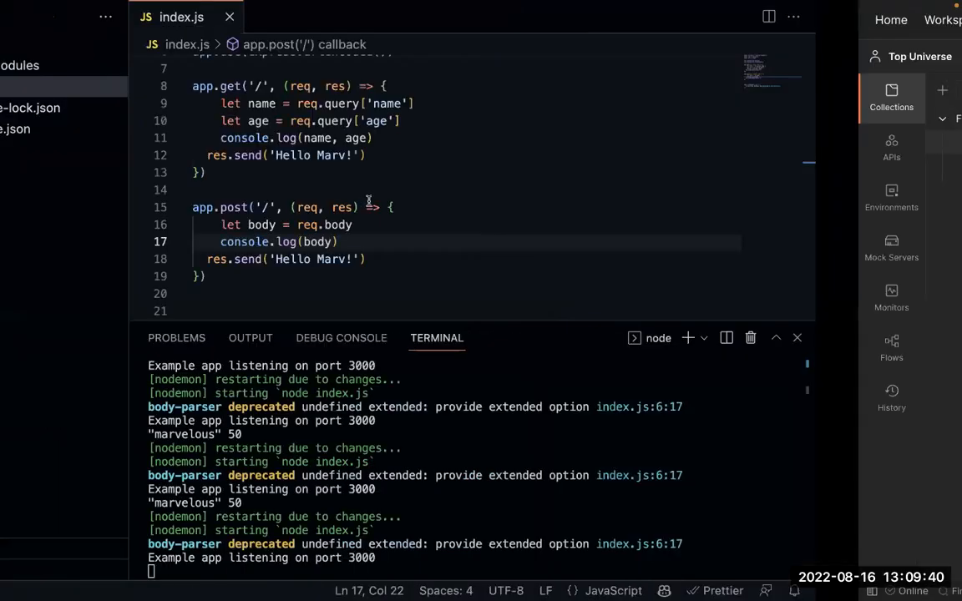
key("ctrl+Right")
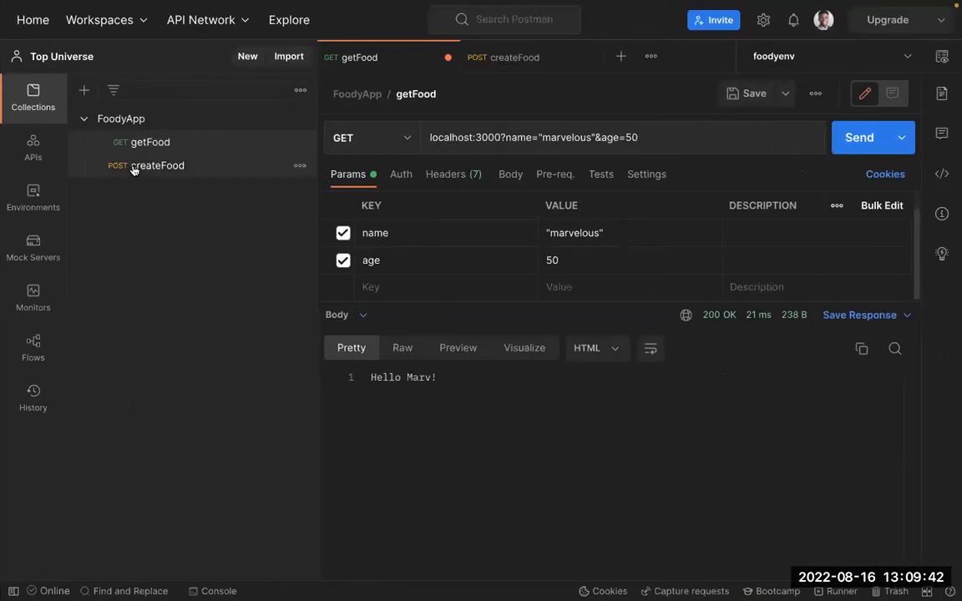
left_click(133, 167)
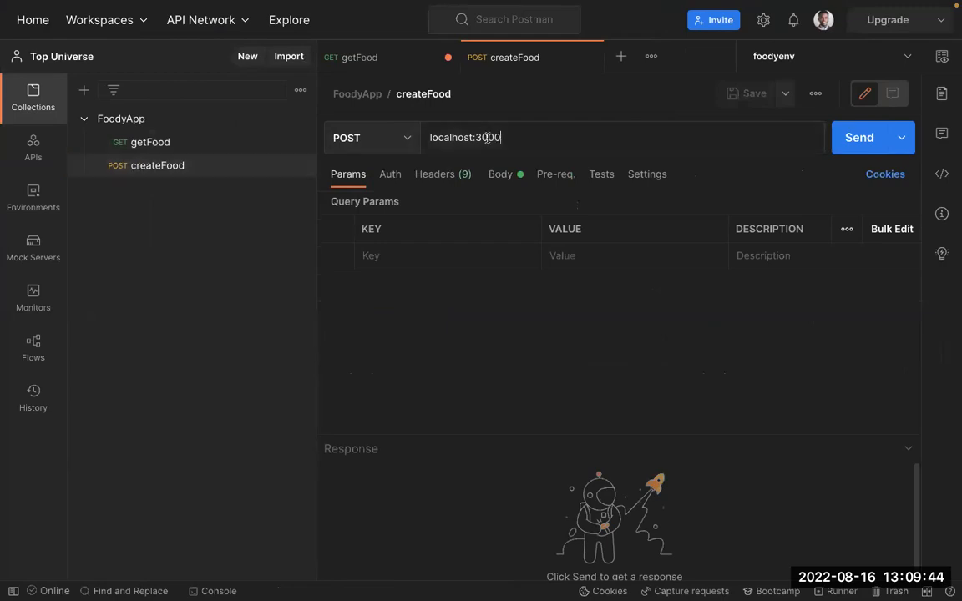
Step: Try a /create path on the route and request URL, then revert the route to /
key("ctrl+Left")
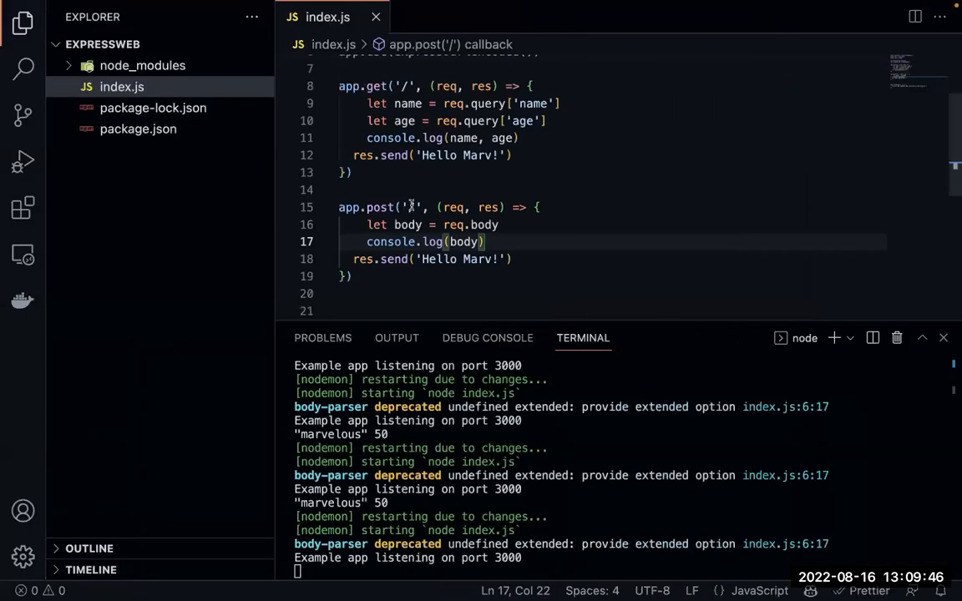
left_click(413, 206)
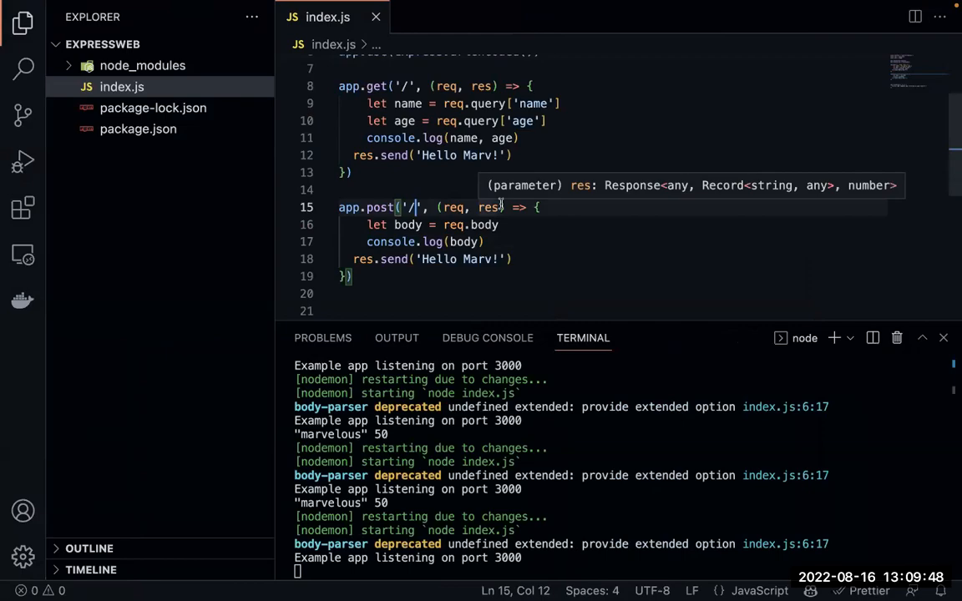
type("create")
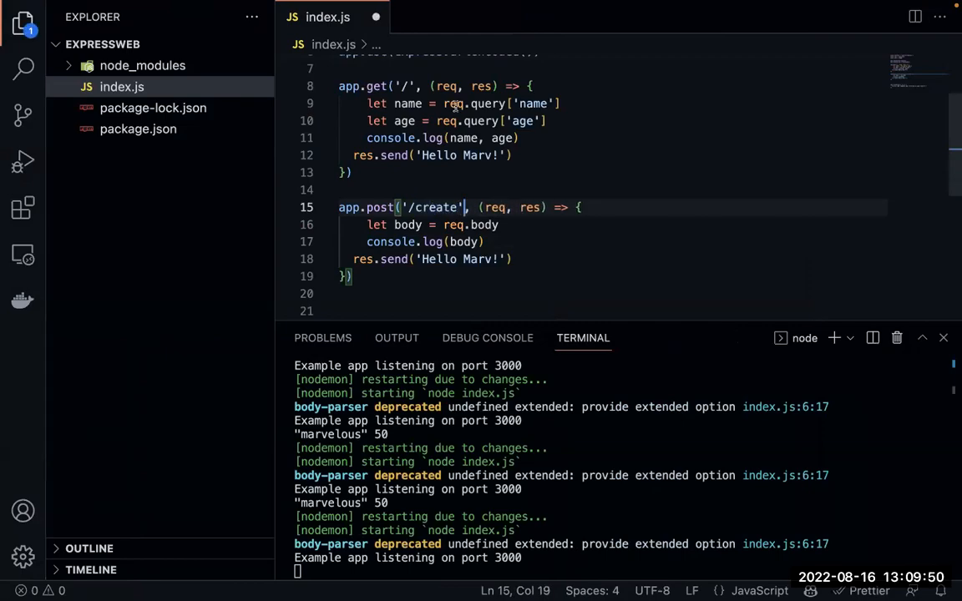
key("ctrl+Right")
type("/crete")
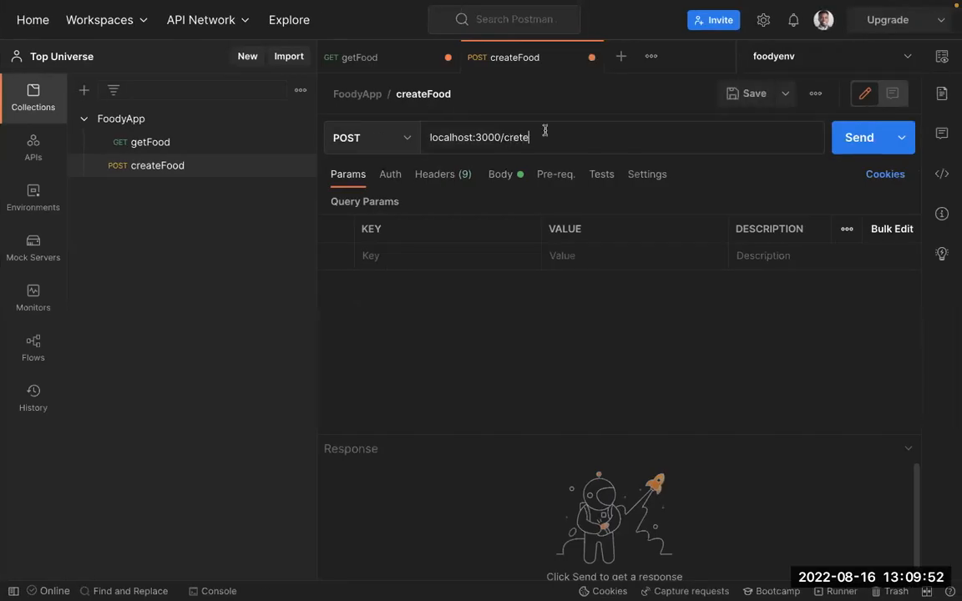
key("BackSpace")
key("BackSpace")
key("BackSpace")
key("BackSpace")
key("BackSpace")
key("ctrl+Left")
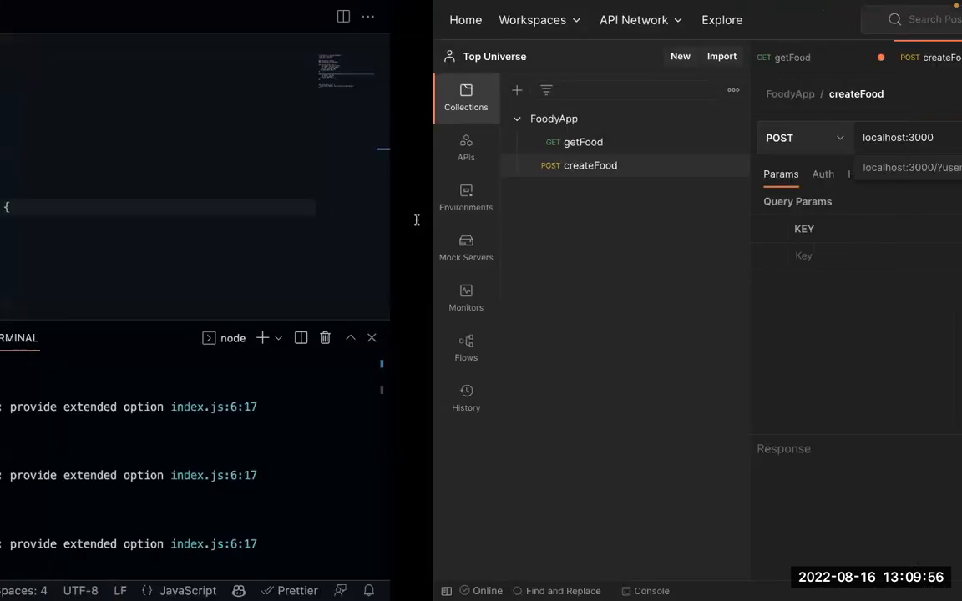
left_click(422, 208)
key("BackSpace")
key("shift+Right")
key("shift+Right")
key("shift+Right")
key("shift+Right")
key("shift+Right")
key("BackSpace")
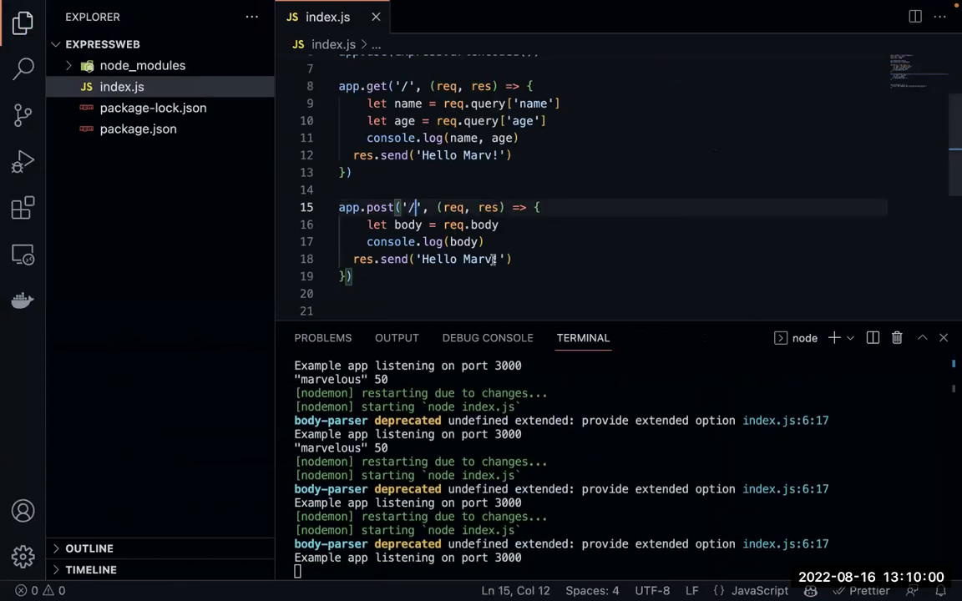
Step: Send createFood with its raw JSON body and find { name: 'Jolof Rice', price: 5000 } logged in the terminal
key("ctrl+Right")
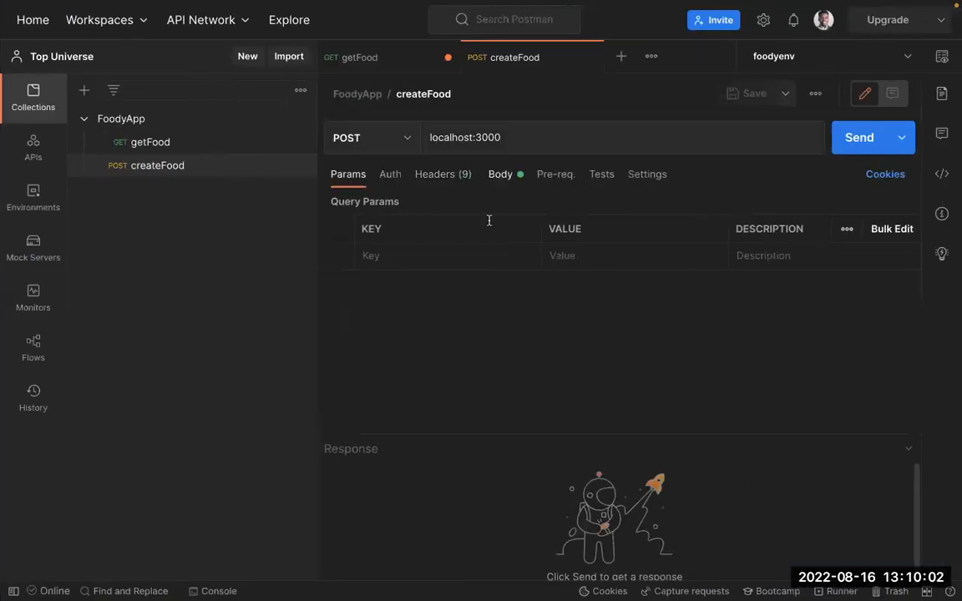
left_click(500, 175)
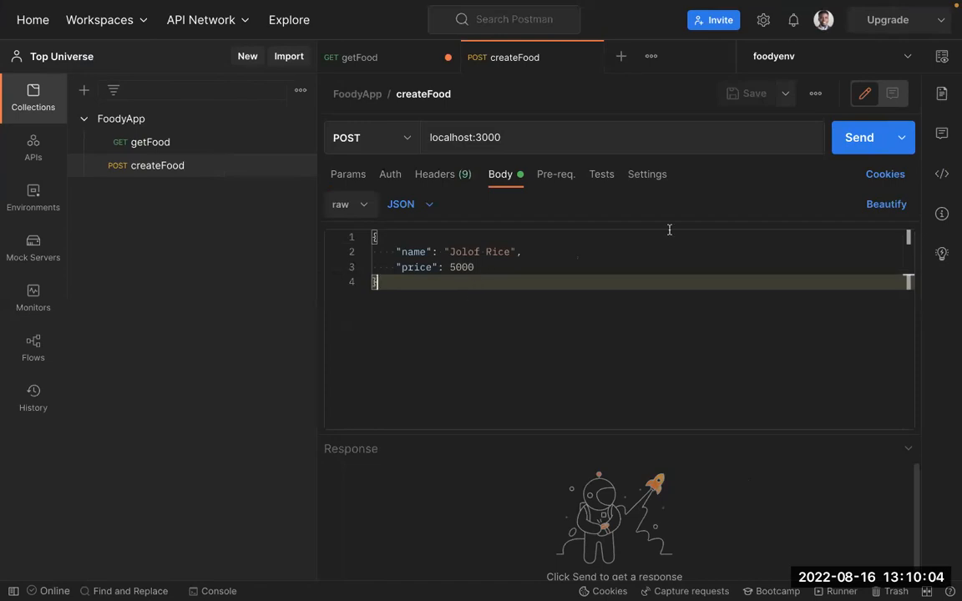
left_click(853, 137)
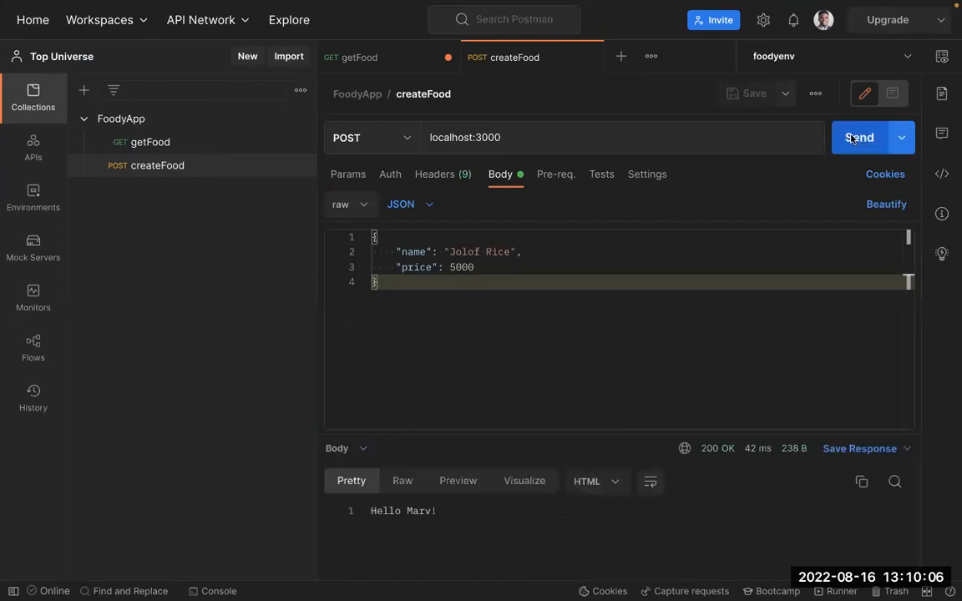
key("super+Tab")
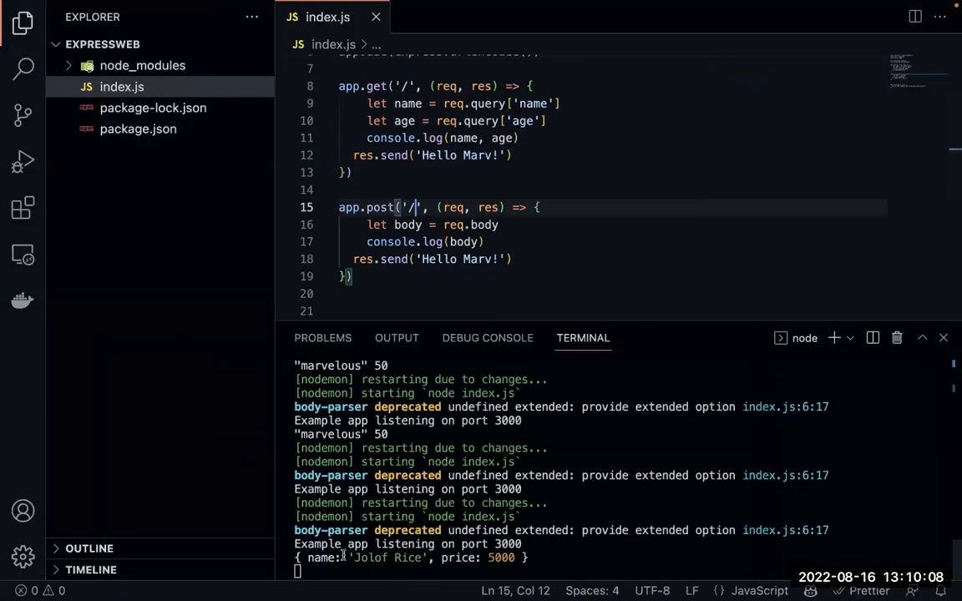
left_click_drag(533, 556, 354, 557)
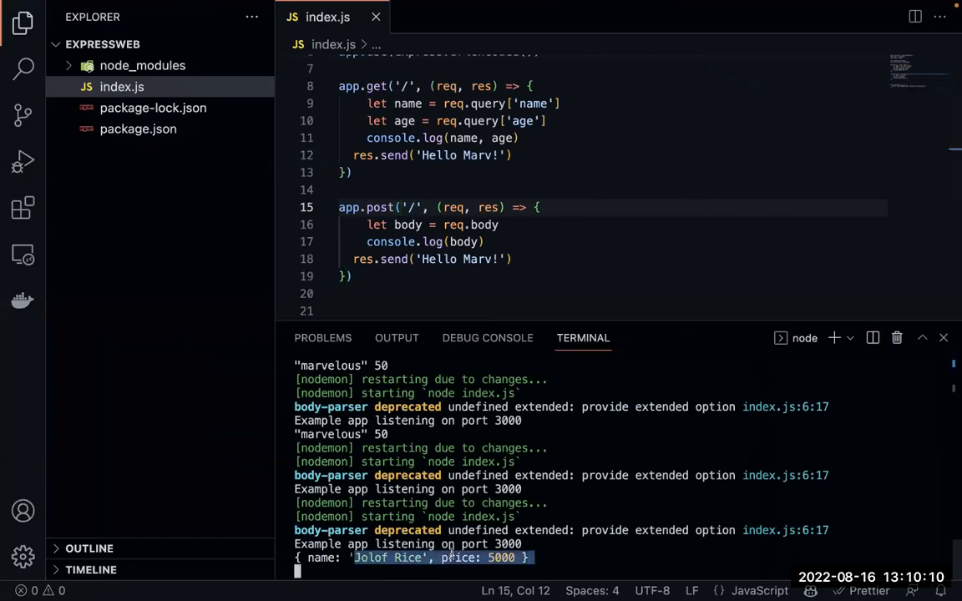
left_click_drag(451, 553, 294, 544)
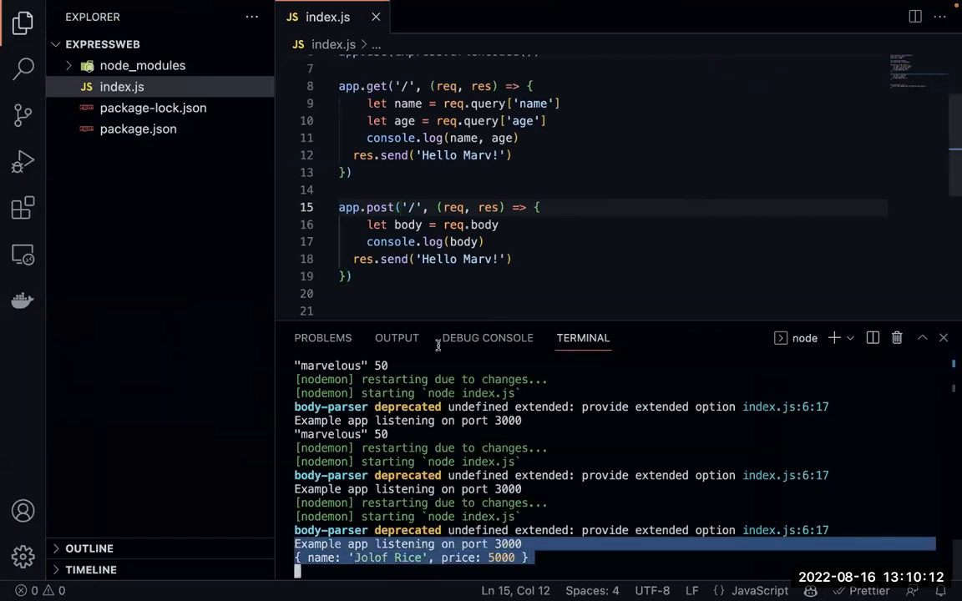
left_click(537, 226)
left_click(537, 241)
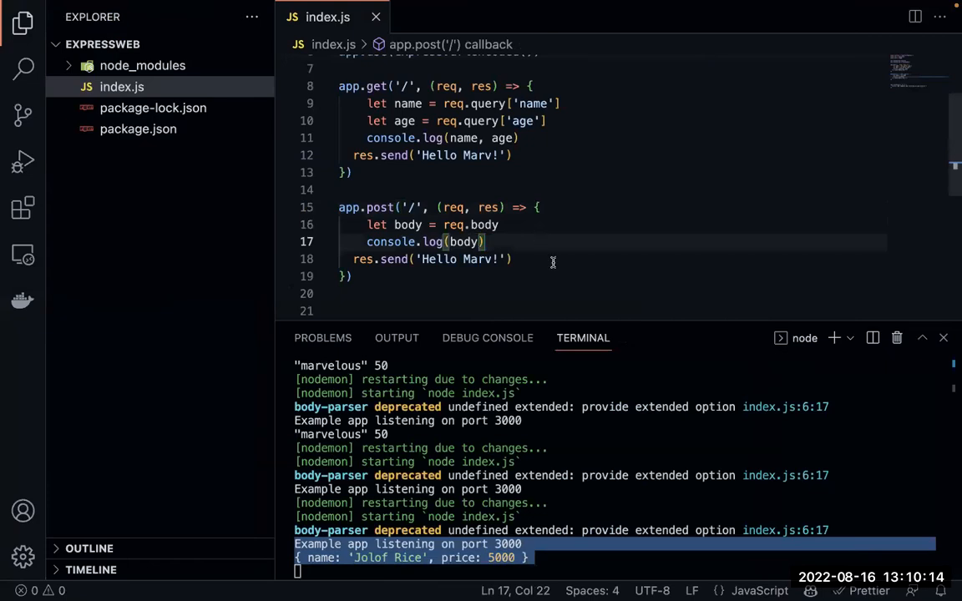
Step: Replace the 'Hello Marv!' send call with res.json(body) and save index.js
left_click(544, 258)
key("BackSpace")
key("BackSpace")
key("BackSpace")
key("BackSpace")
key("BackSpace")
key("BackSpace")
key("BackSpace")
key("BackSpace")
key("BackSpace")
key("BackSpace")
key("BackSpace")
key("BackSpace")
key("BackSpace")
key("BackSpace")
key("BackSpace")
key("BackSpace")
key("BackSpace")
key("BackSpace")
key("BackSpace")
key("BackSpace")
type(".json")
type("(body)")
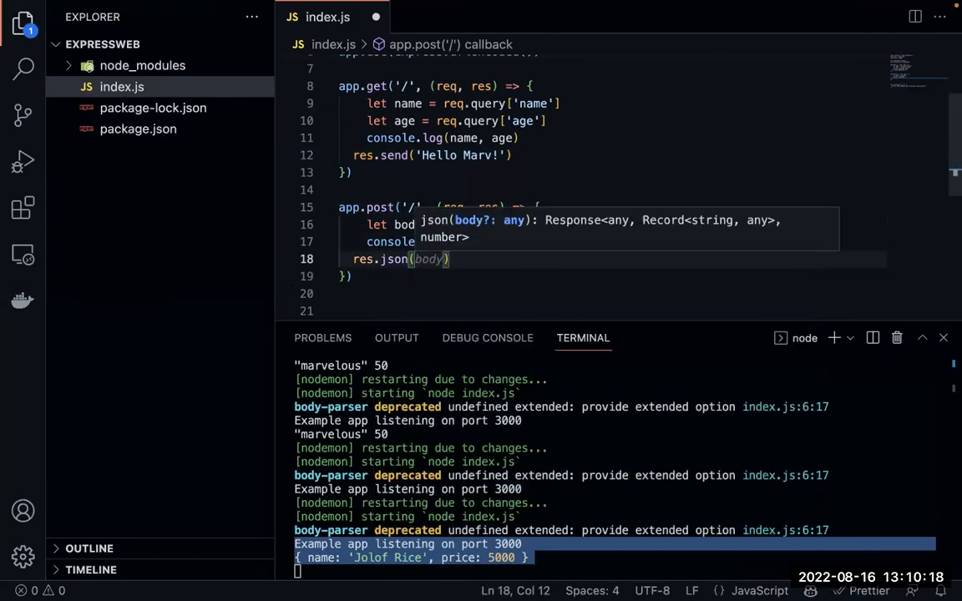
key("Escape")
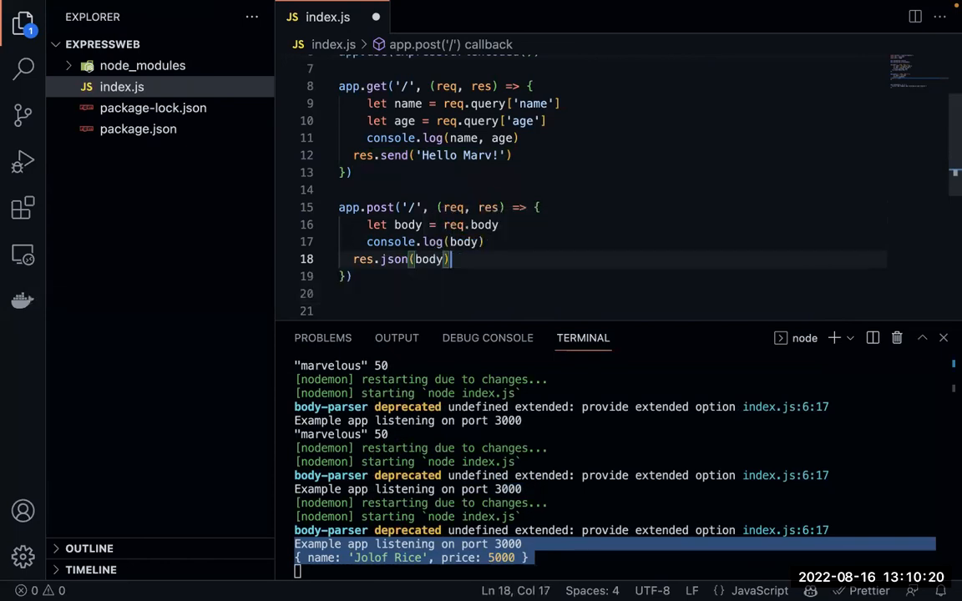
key("super+s")
Step: Resend createFood and confirm the response now echoes the Jolof Rice JSON
key("ctrl+Right")
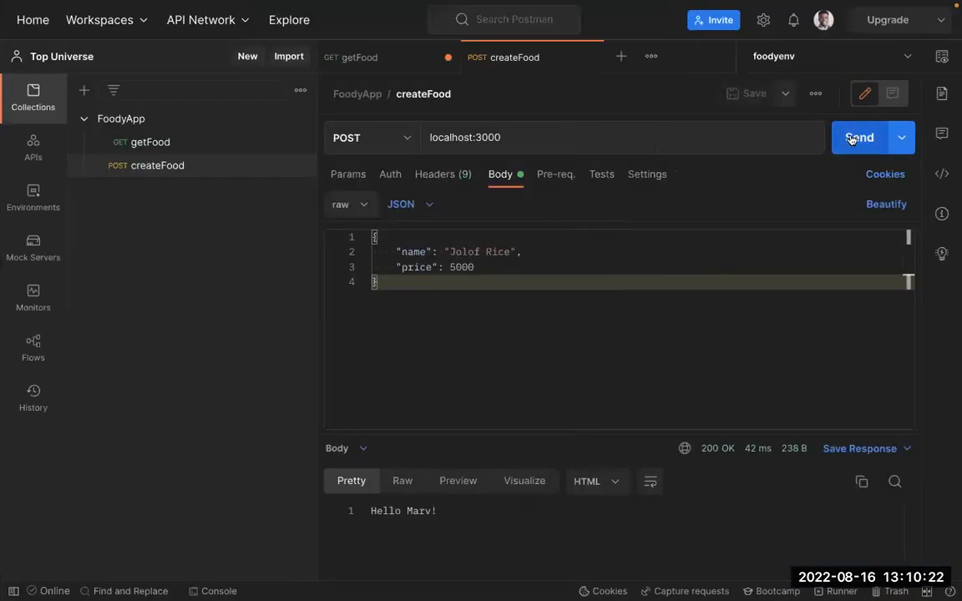
key("ctrl+Return")
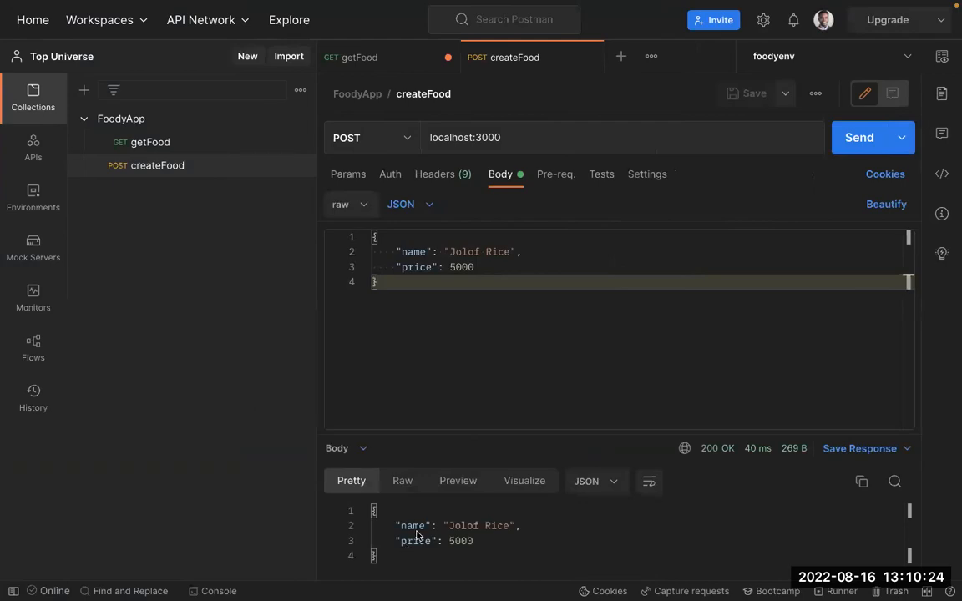
key("ctrl+Left")
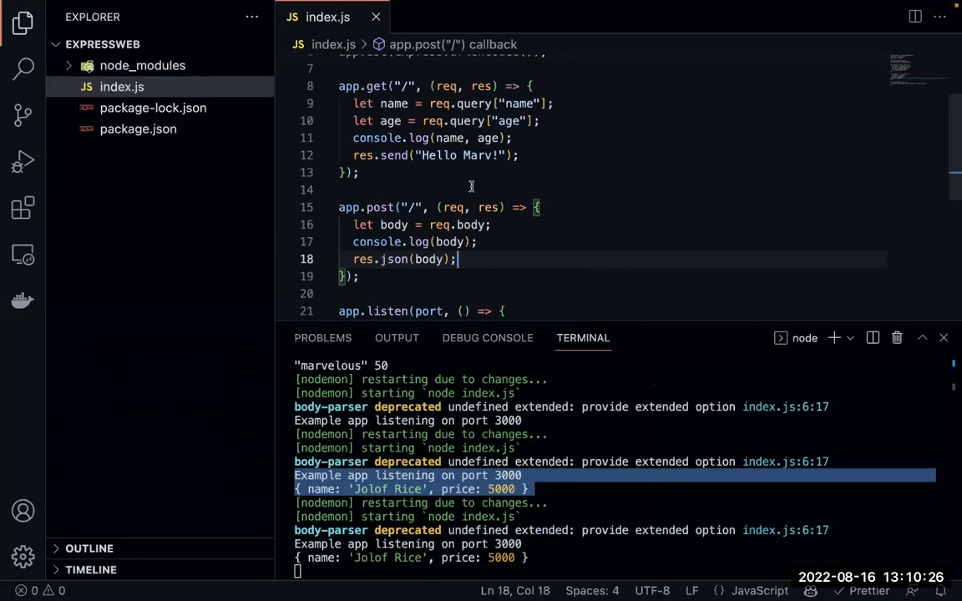
left_click(493, 190)
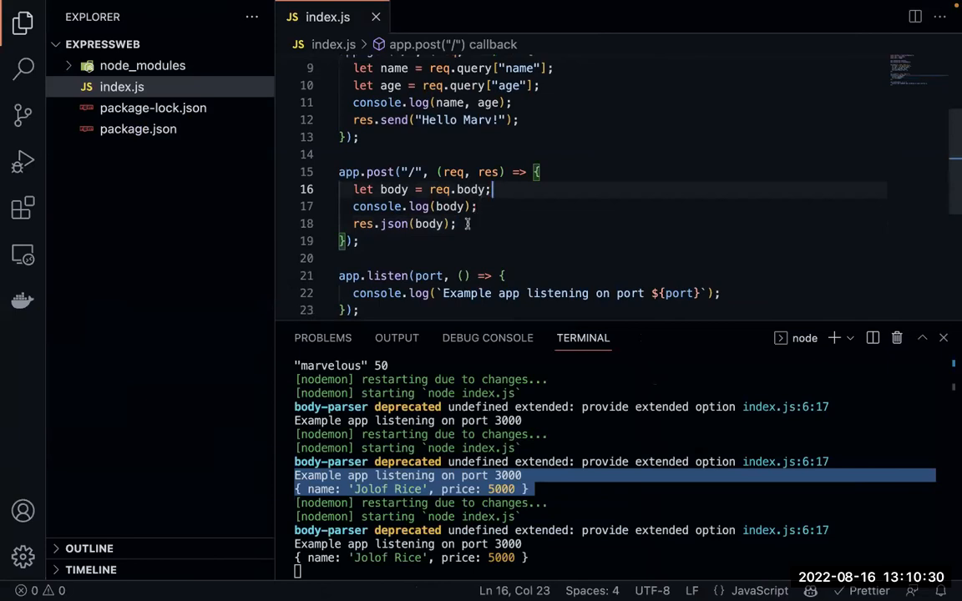
key("ctrl+Right")
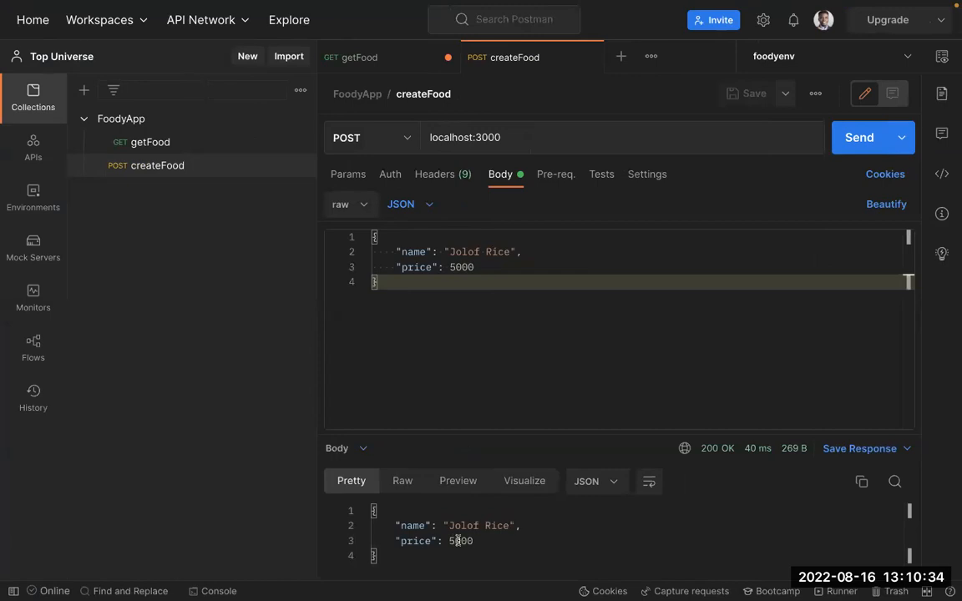
key("ctrl+Left")
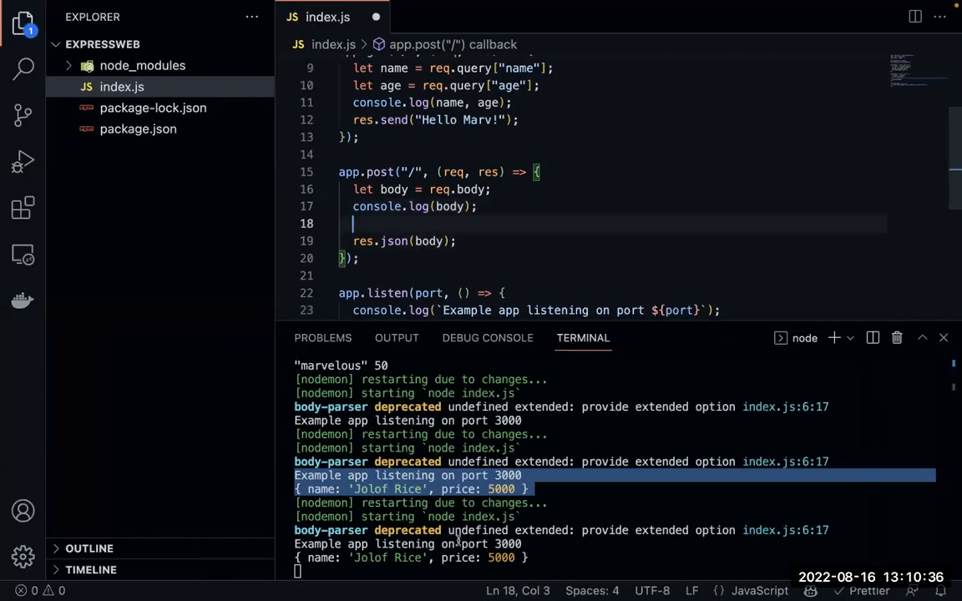
Step: Add `let discount = body['price'] * 10 / 100` above the res.json line
key("Return")
key("Up")
key("Return")
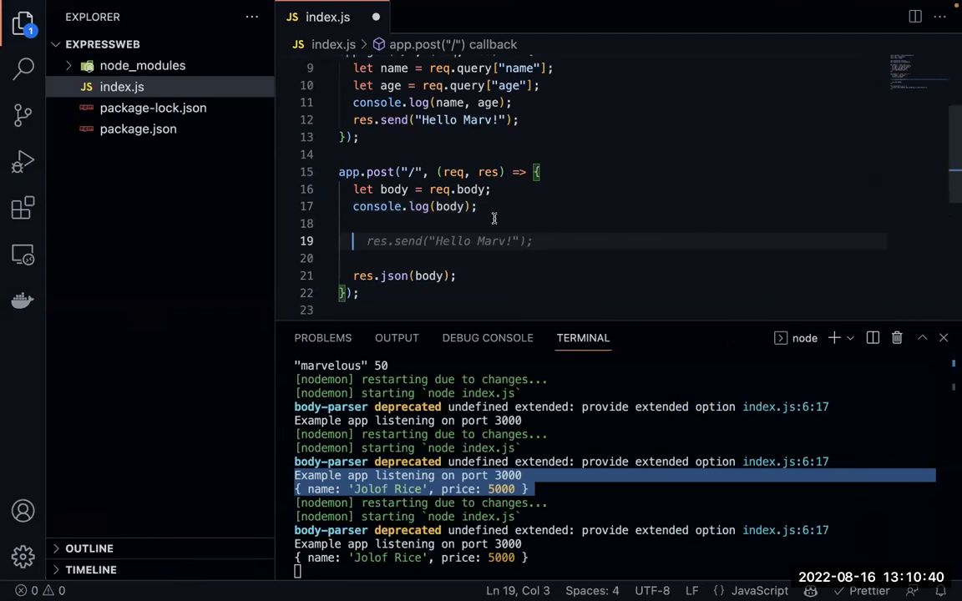
type("let discount  =")
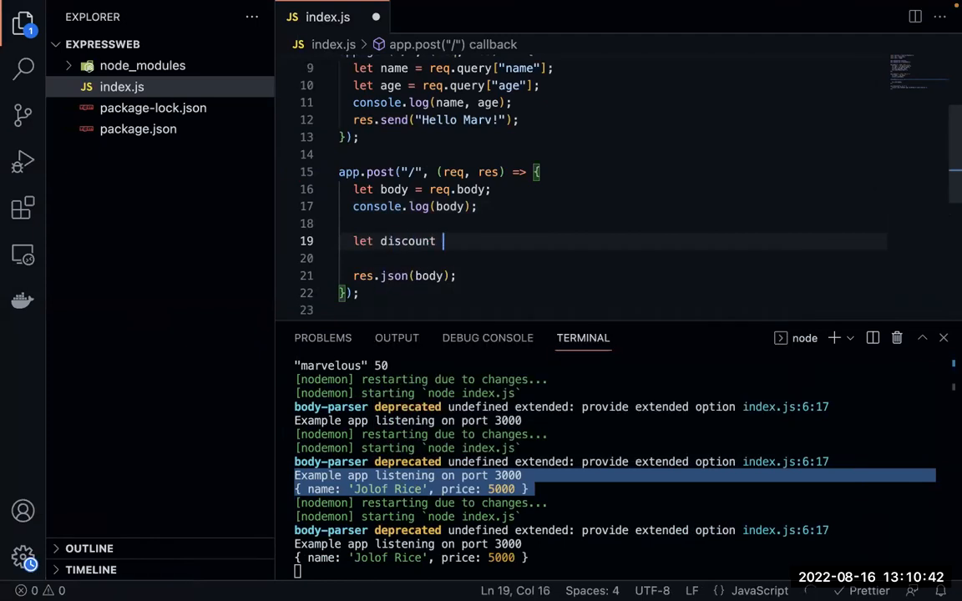
key("BackSpace")
key("BackSpace")
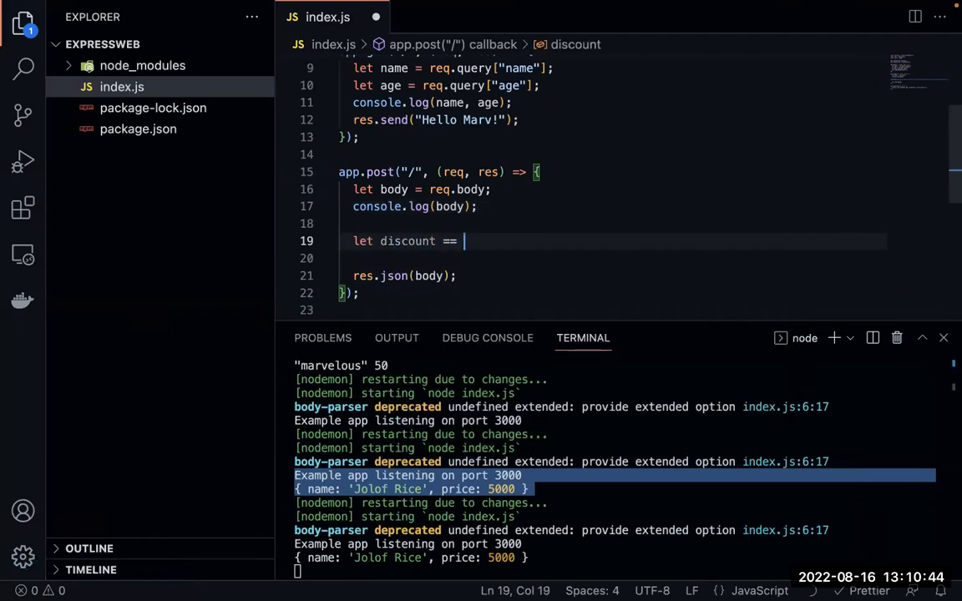
type("=")
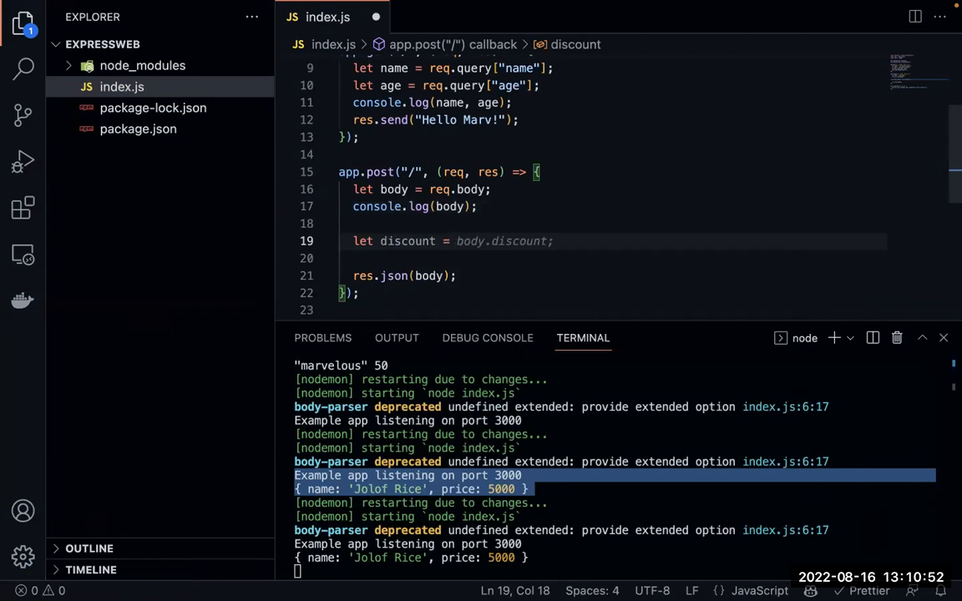
type("body.")
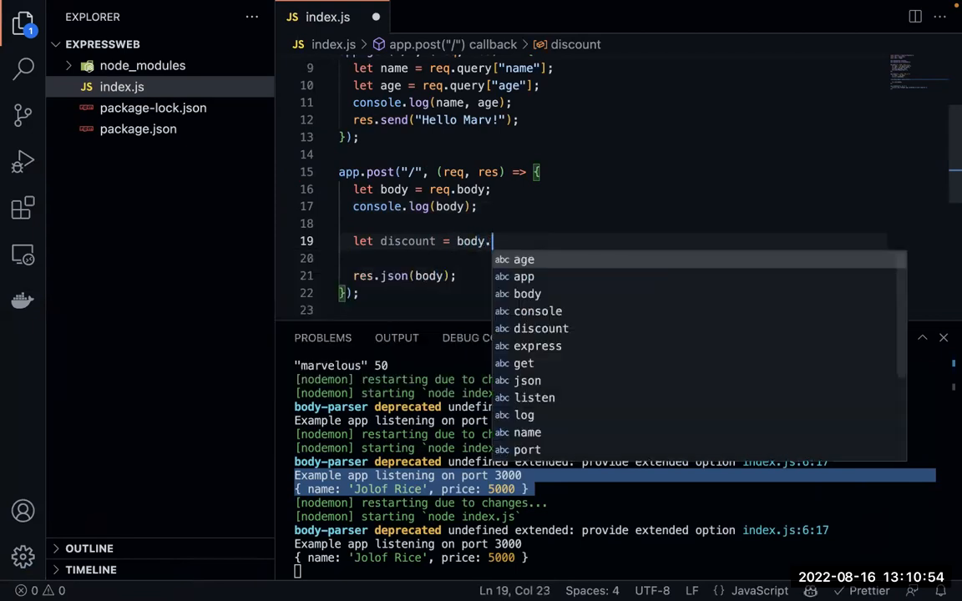
key("BackSpace")
type("[")
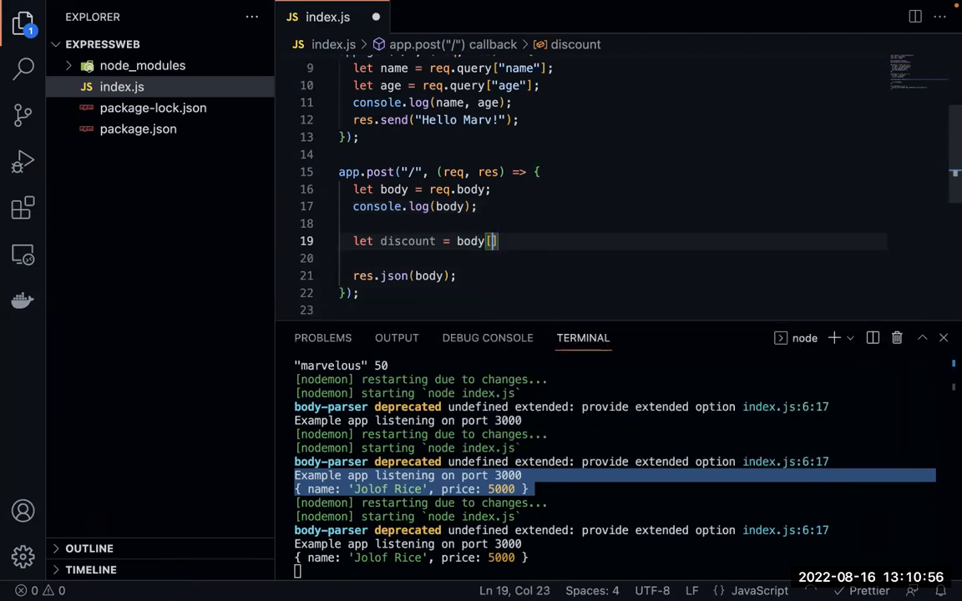
type("'price']")
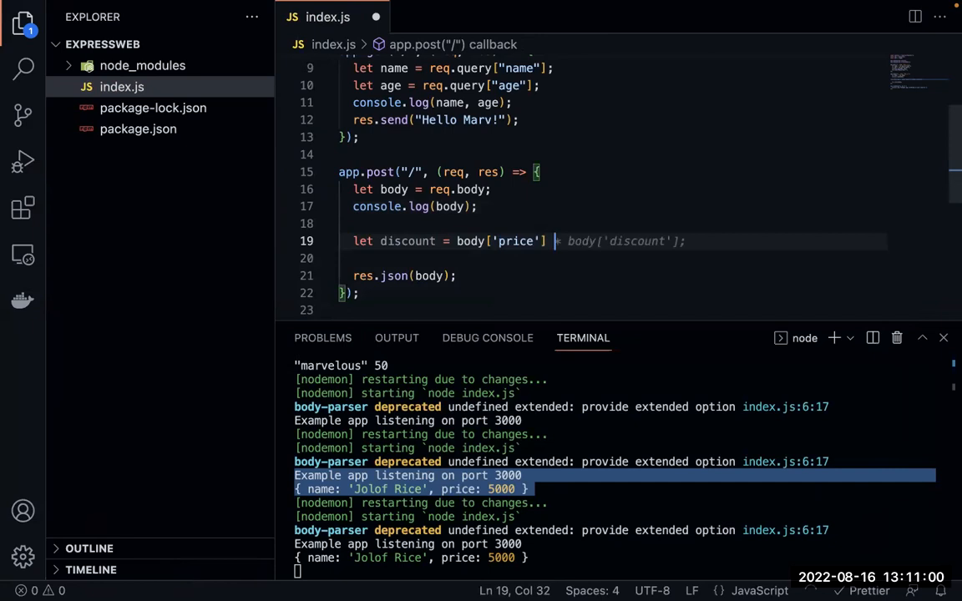
type(" *")
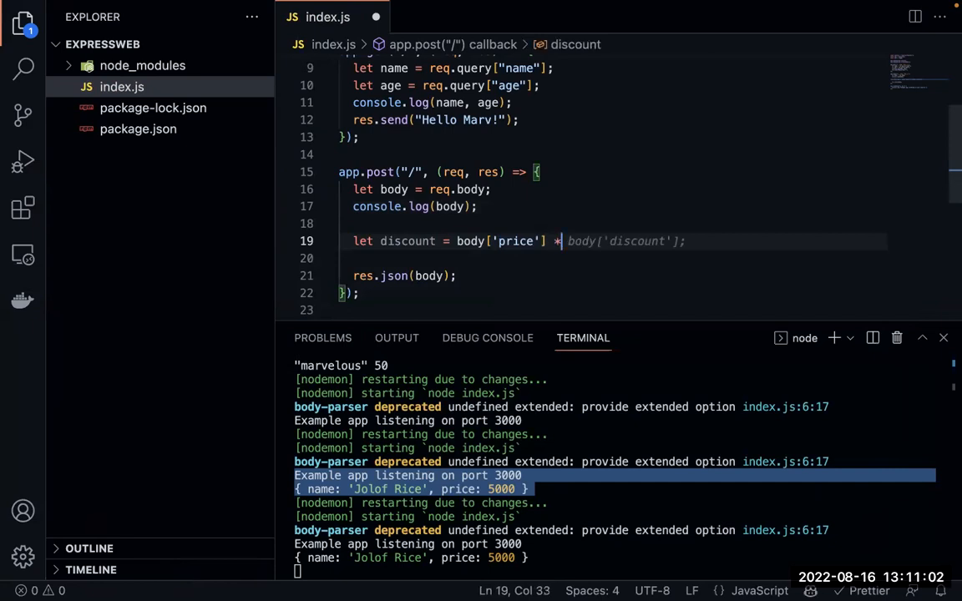
type(" 10")
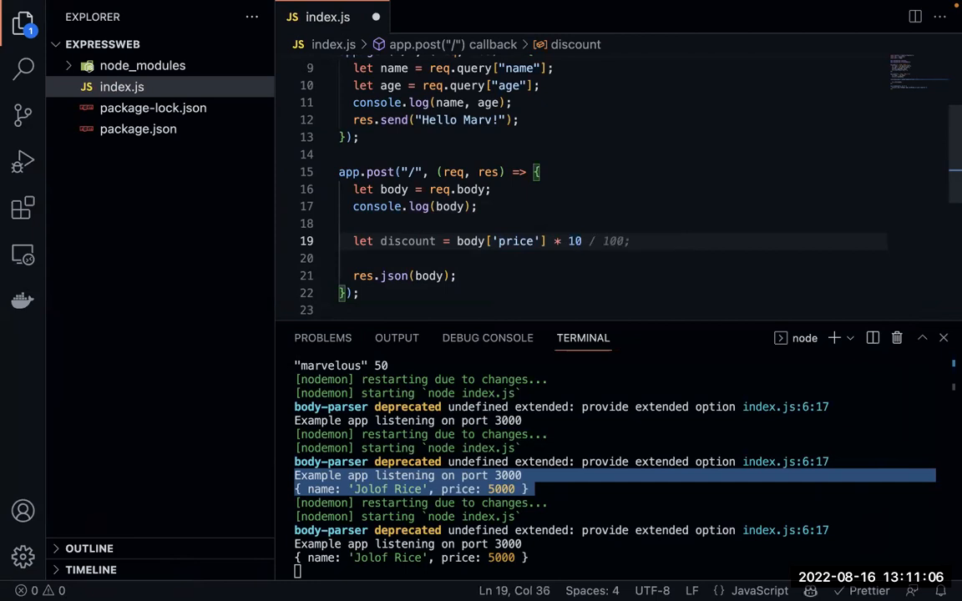
key("Down")
key("Up")
key("Tab")
key("Return")
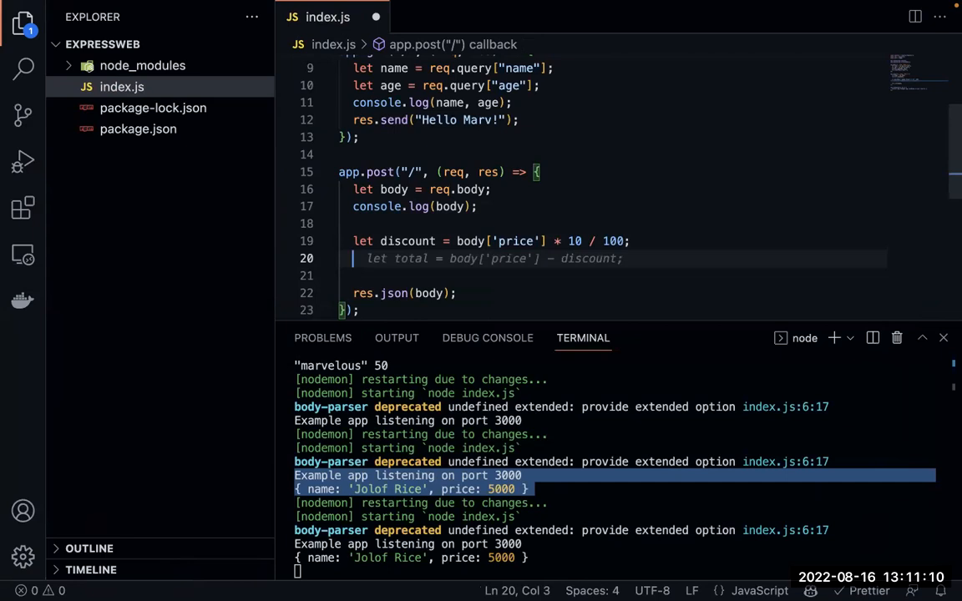
Step: Add `body.discount = discount` on the next line and save index.js
type("bo")
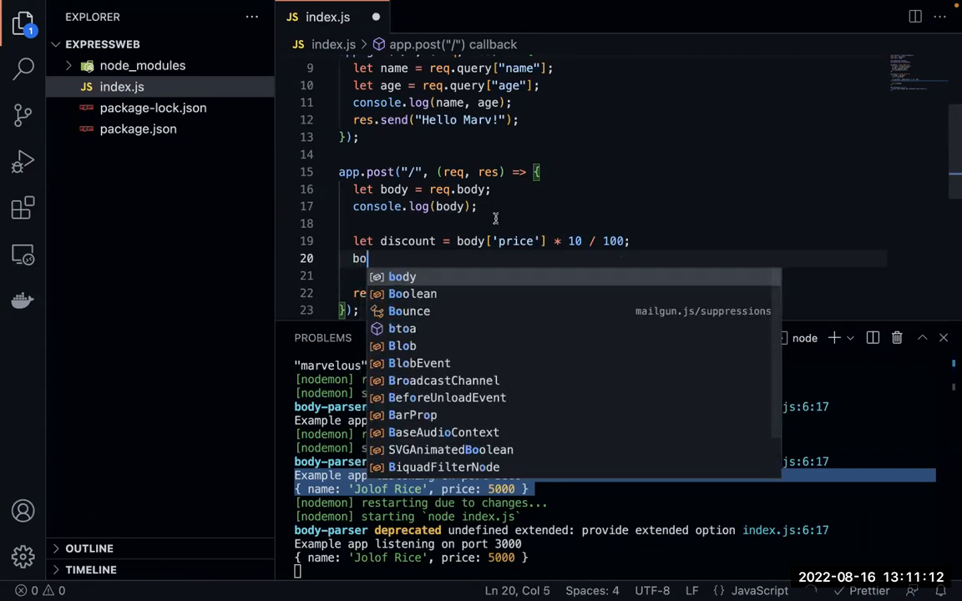
type("dy.discoun")
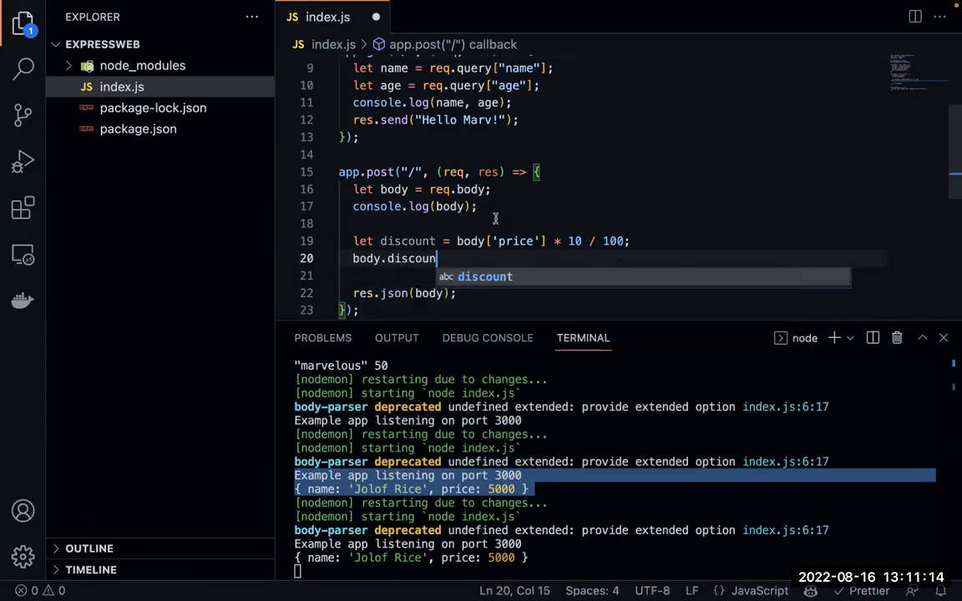
type("t = disc")
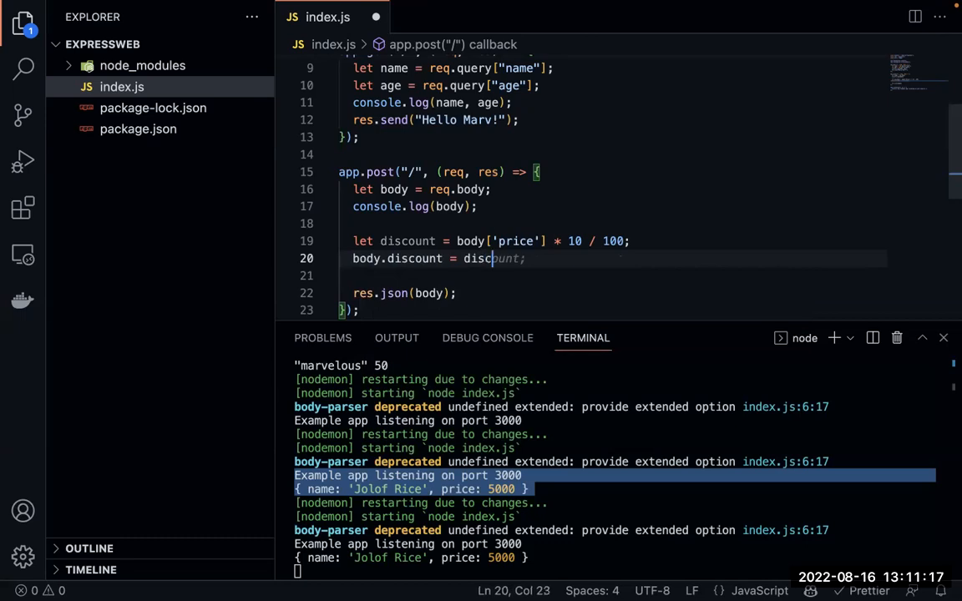
key("Tab")
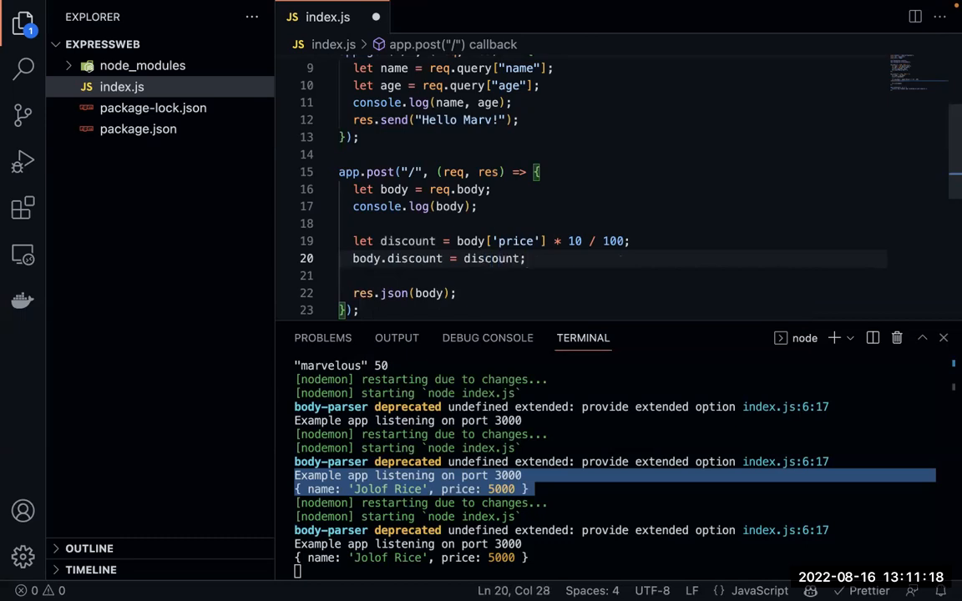
key("Down")
key("ctrl+s")
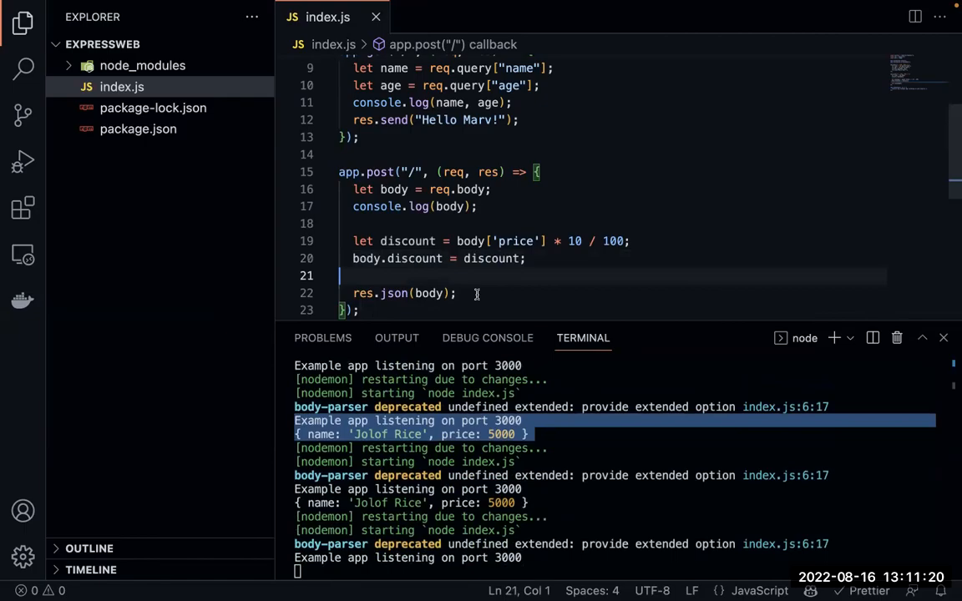
key("alt+Tab")
Step: Resend createFood and check the response shows "discount": 500 with name and price
left_click(852, 139)
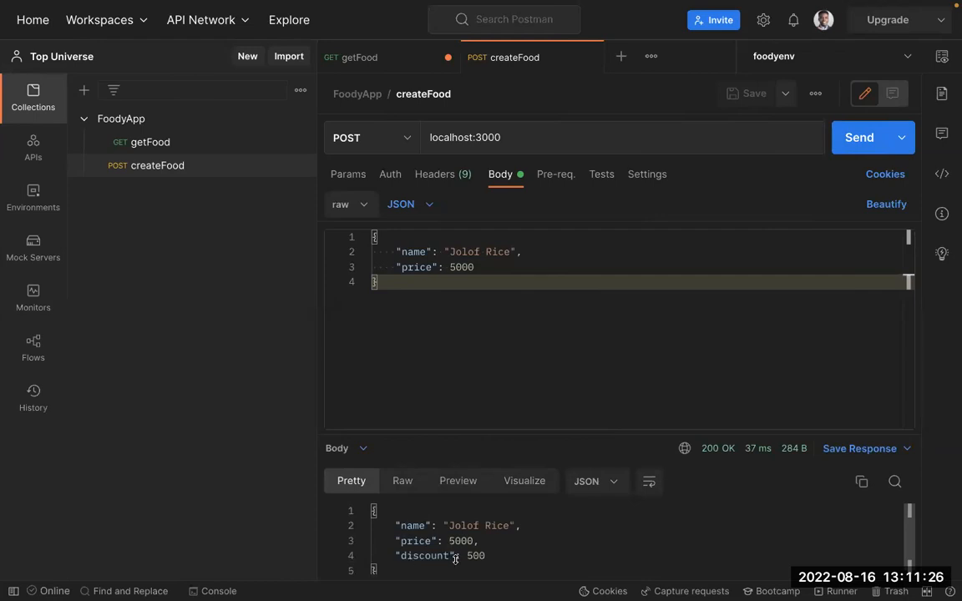
key("ctrl+Left")
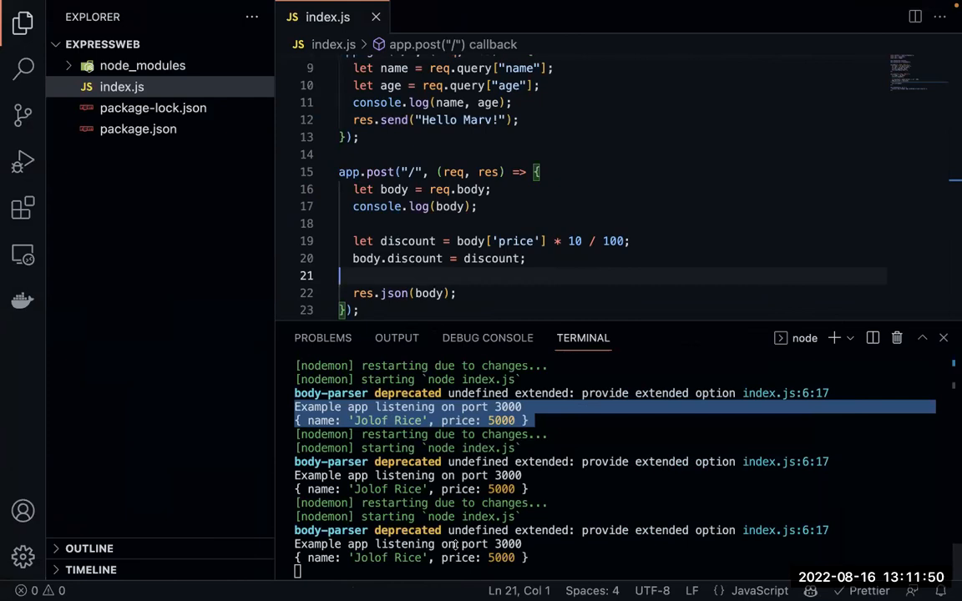
mouse_move(538, 10)
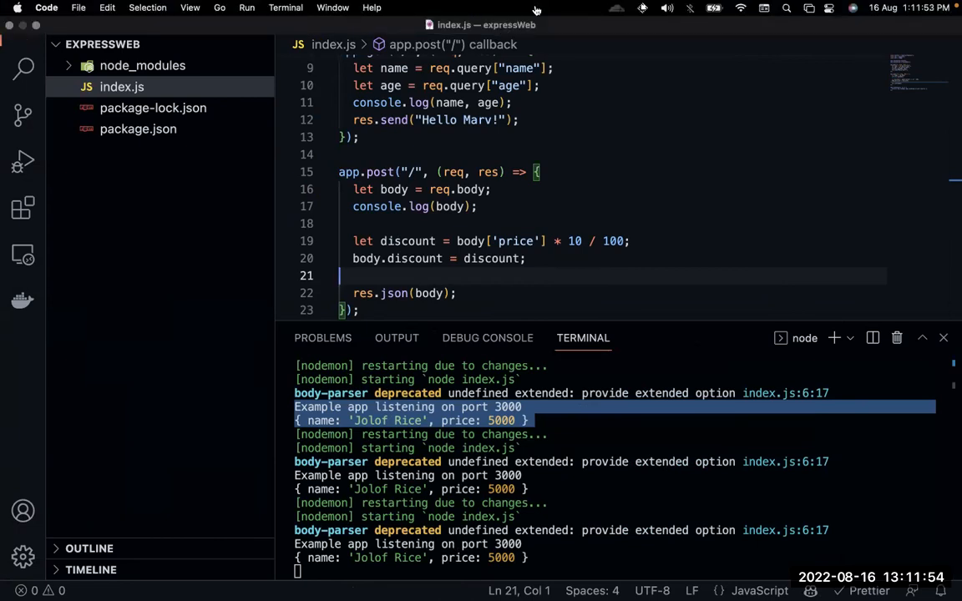
left_click(369, 156)
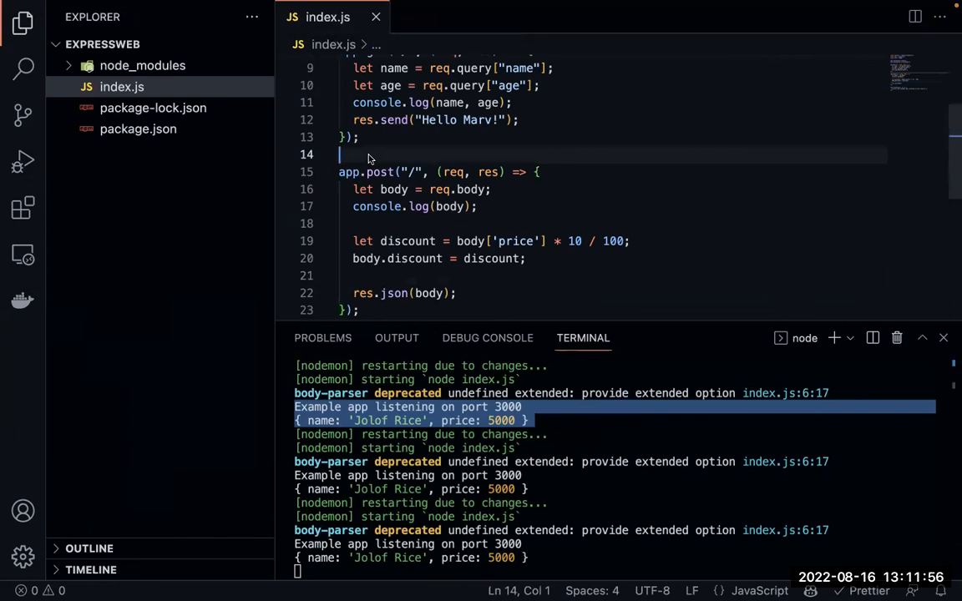
scroll(369, 158, "up", 3)
left_click(412, 172)
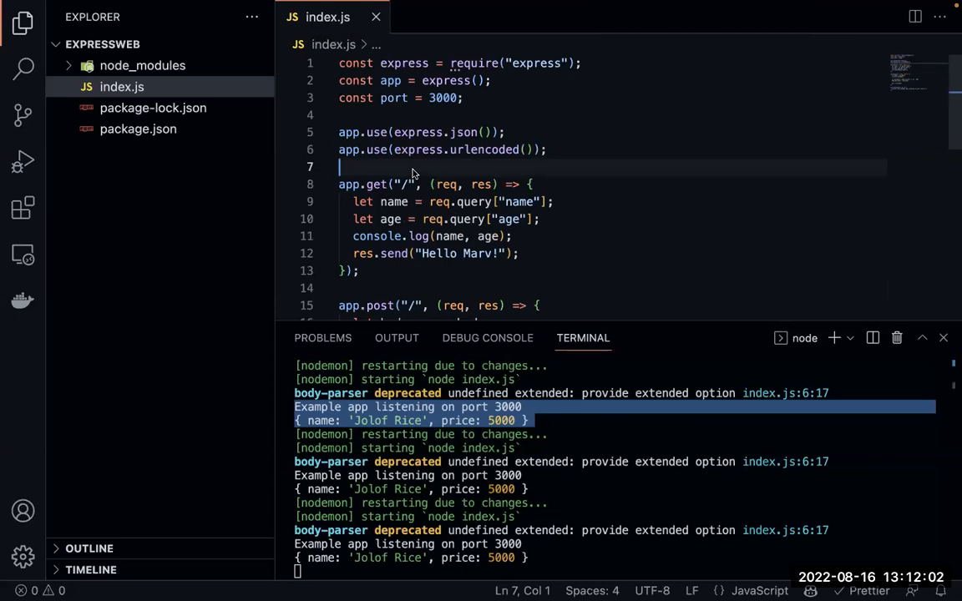
left_click(391, 285)
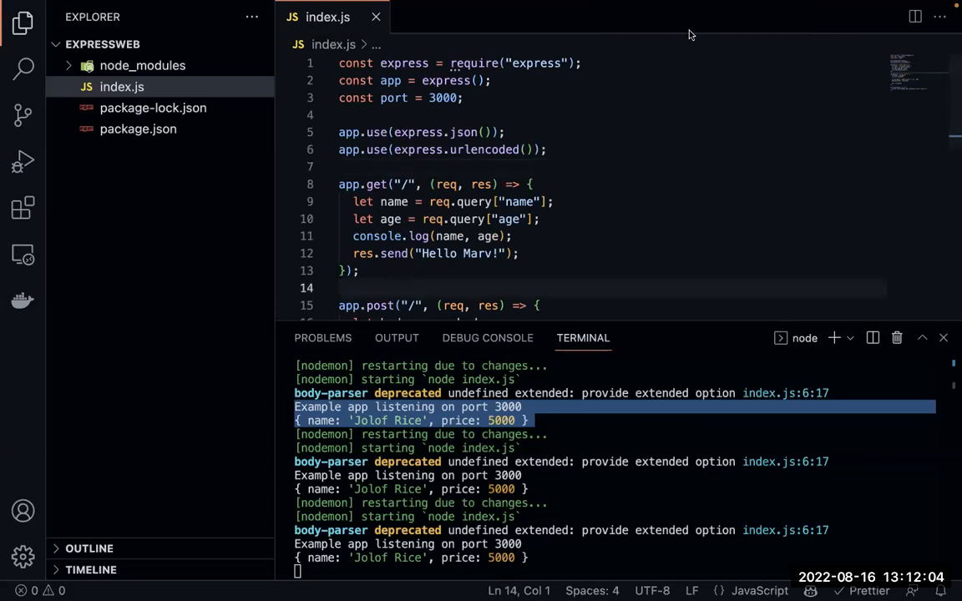